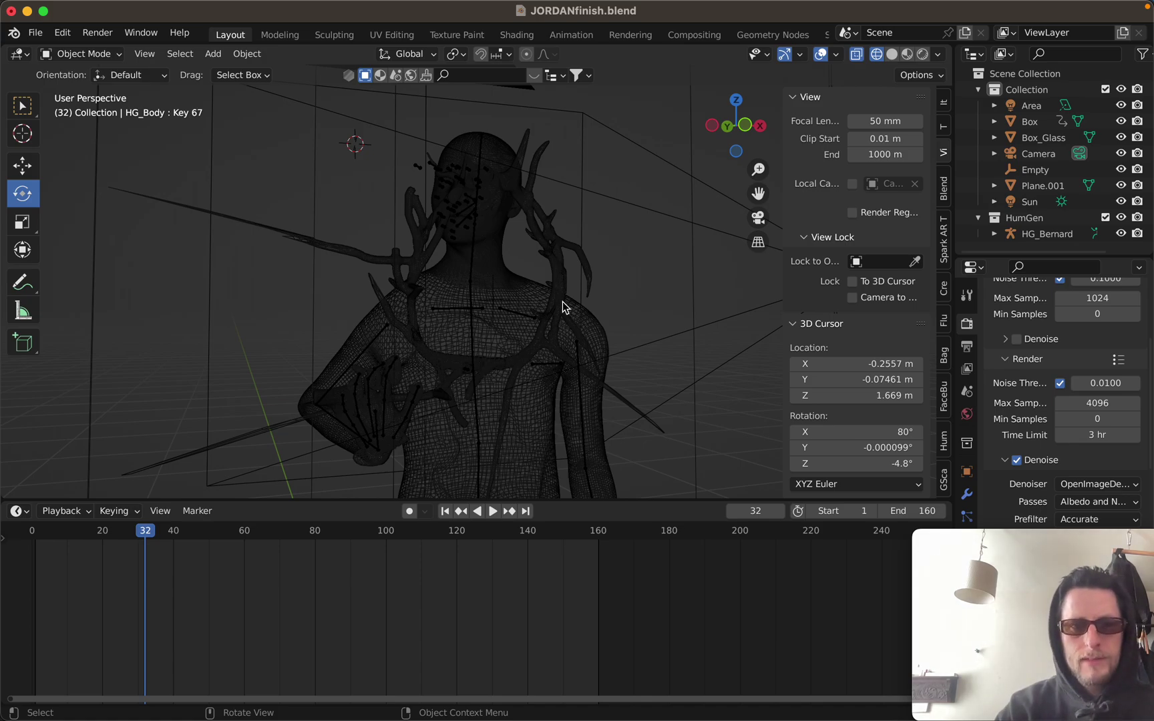
Step: Switch the viewport to solid shading and examine the antlered figure and its surrounding box from several angles
{"action": "scroll", "coordinate": [562, 306], "scroll_direction": "right", "scroll_amount": 5}
{"action": "scroll", "coordinate": [562, 306], "scroll_direction": "right", "scroll_amount": 5}
{"action": "scroll", "coordinate": [562, 306], "scroll_direction": "down", "scroll_amount": 3, "text": "ctrl"}
{"action": "scroll", "coordinate": [562, 306], "scroll_direction": "left", "scroll_amount": 6}
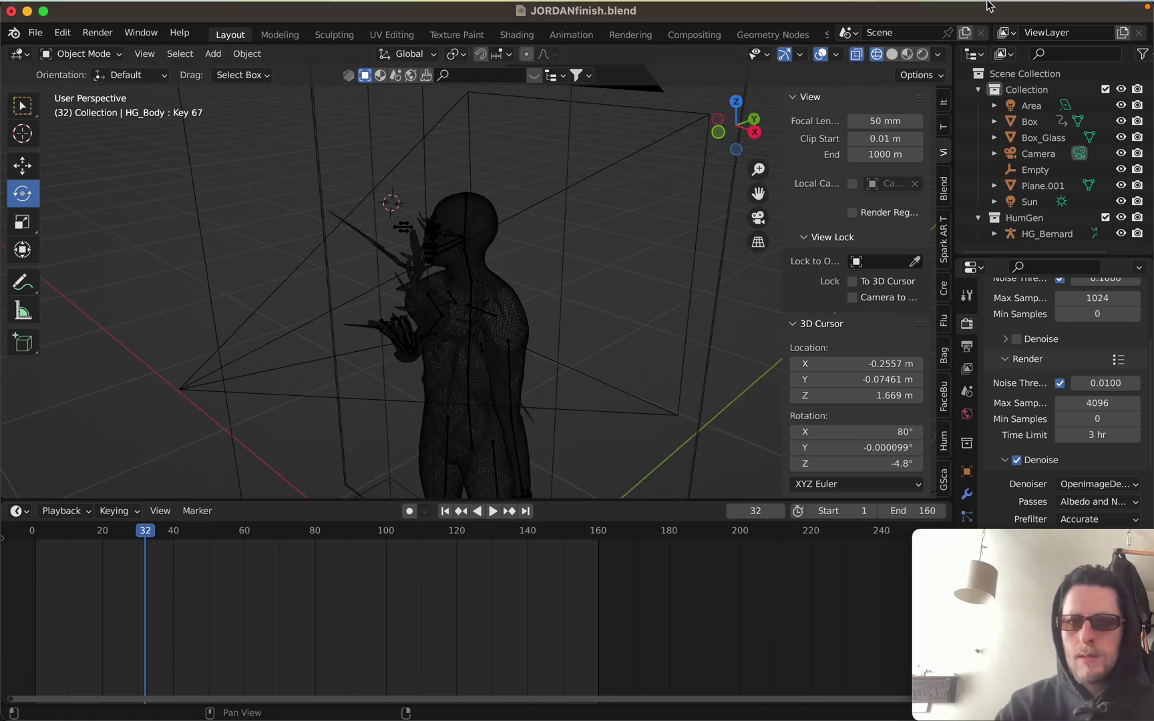
{"action": "left_click", "coordinate": [892, 54]}
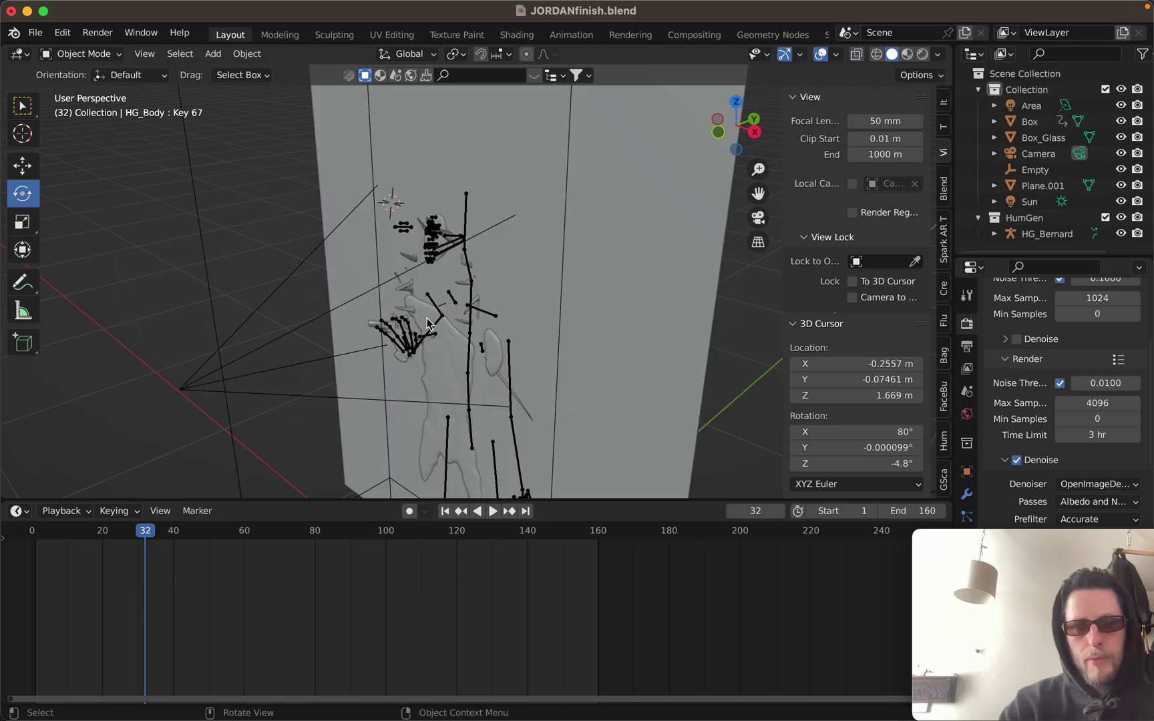
{"action": "scroll", "coordinate": [451, 314], "scroll_direction": "left", "scroll_amount": 3}
{"action": "scroll", "coordinate": [451, 314], "scroll_direction": "left", "scroll_amount": 3}
{"action": "scroll", "coordinate": [450, 313], "scroll_direction": "up", "scroll_amount": 5, "text": "ctrl"}
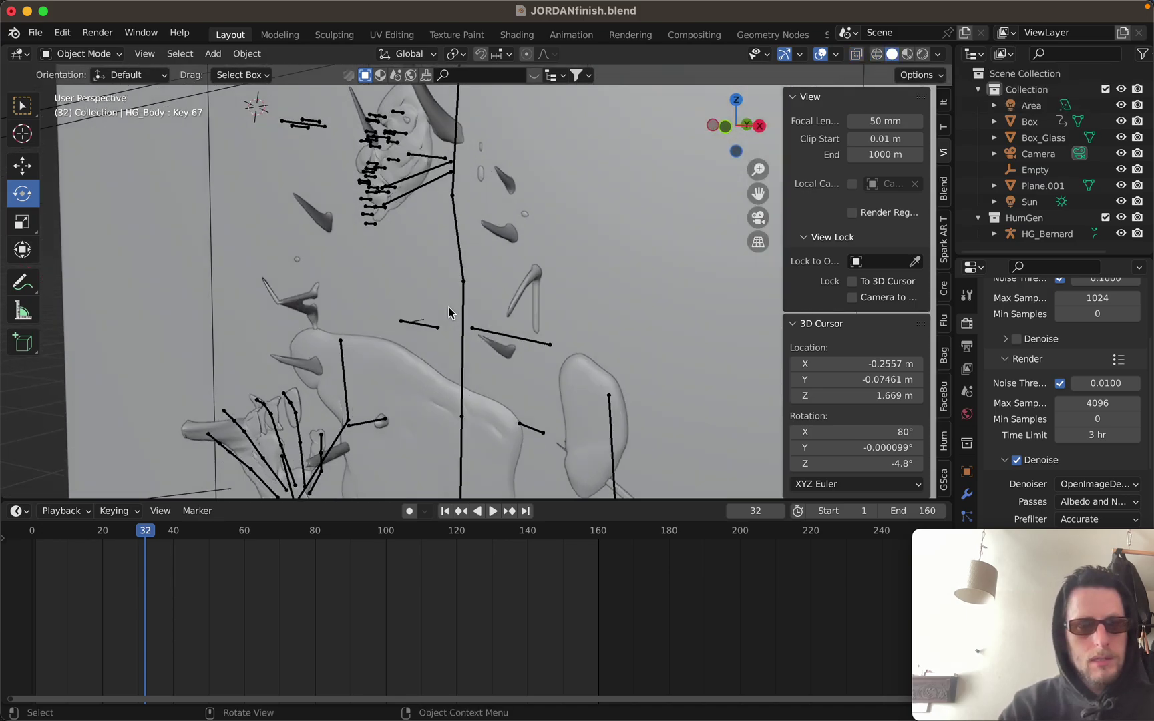
{"action": "scroll", "coordinate": [449, 312], "scroll_direction": "down", "scroll_amount": 5, "text": "ctrl"}
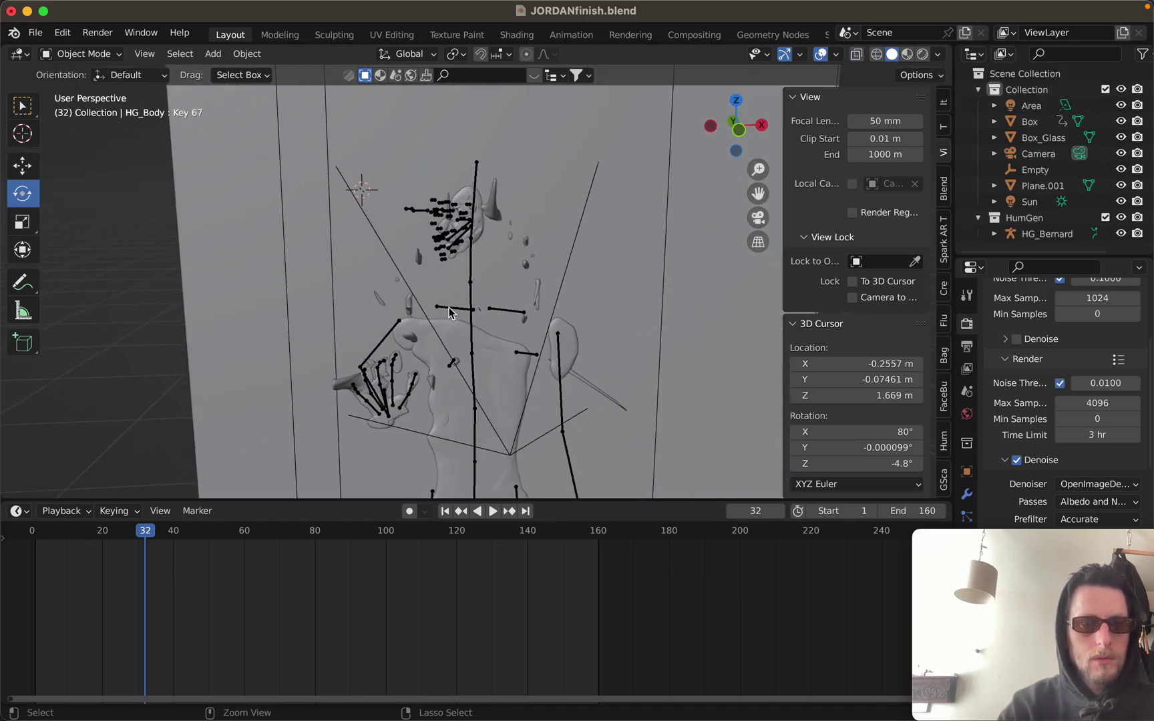
Step: Preview the scene in rendered shading and examine the figure's head and shoulders up close
{"action": "left_click", "coordinate": [922, 54]}
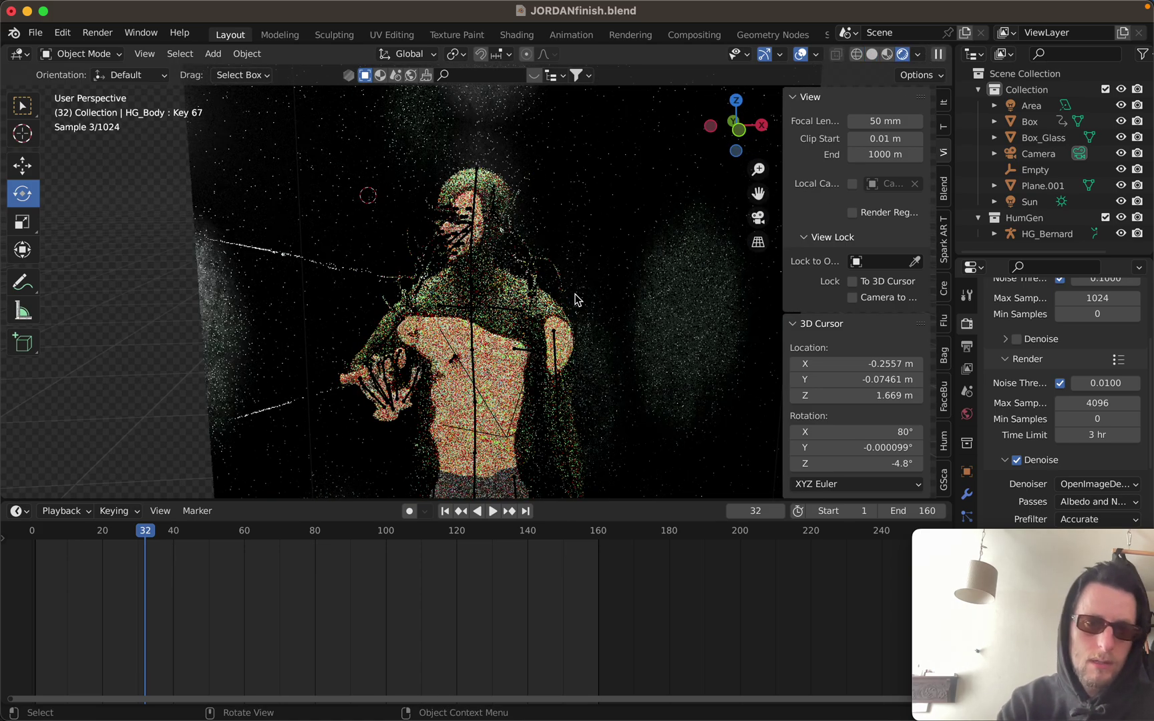
{"action": "scroll", "coordinate": [574, 299], "scroll_direction": "right", "scroll_amount": 5}
{"action": "scroll", "coordinate": [572, 300], "scroll_direction": "left", "scroll_amount": 5}
{"action": "scroll", "coordinate": [575, 299], "scroll_direction": "right", "scroll_amount": 2}
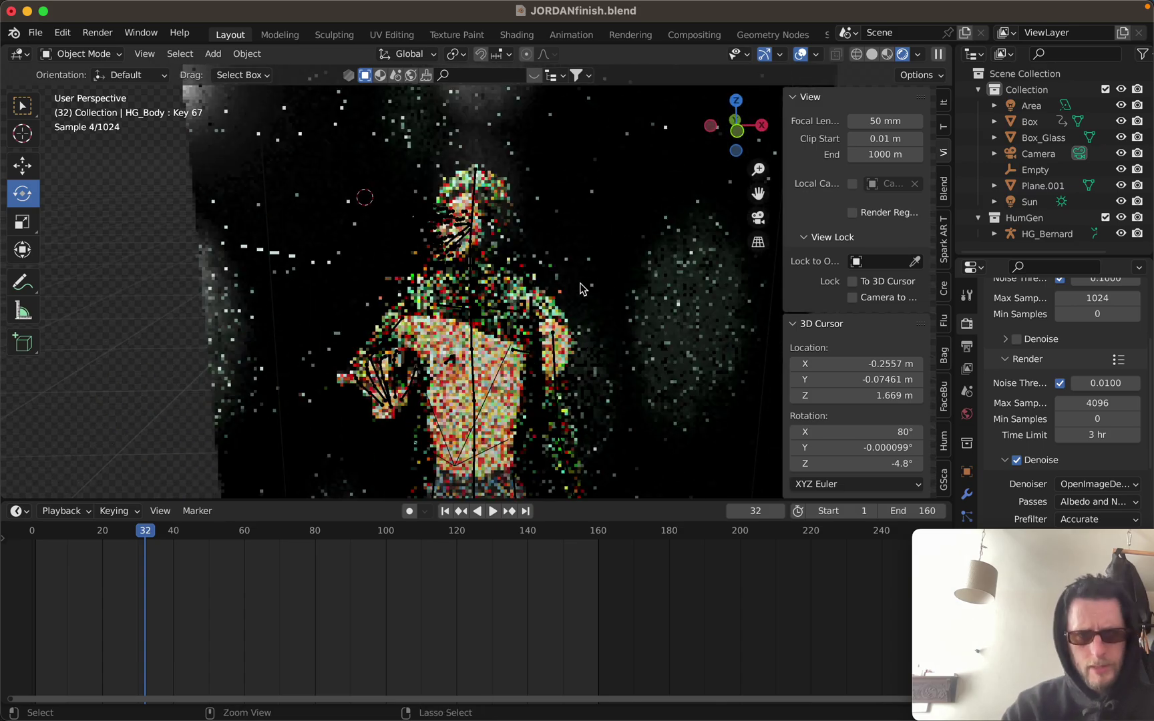
{"action": "scroll", "coordinate": [583, 289], "scroll_direction": "up", "scroll_amount": 5}
{"action": "scroll", "coordinate": [582, 288], "scroll_direction": "up", "scroll_amount": 3, "text": "shift"}
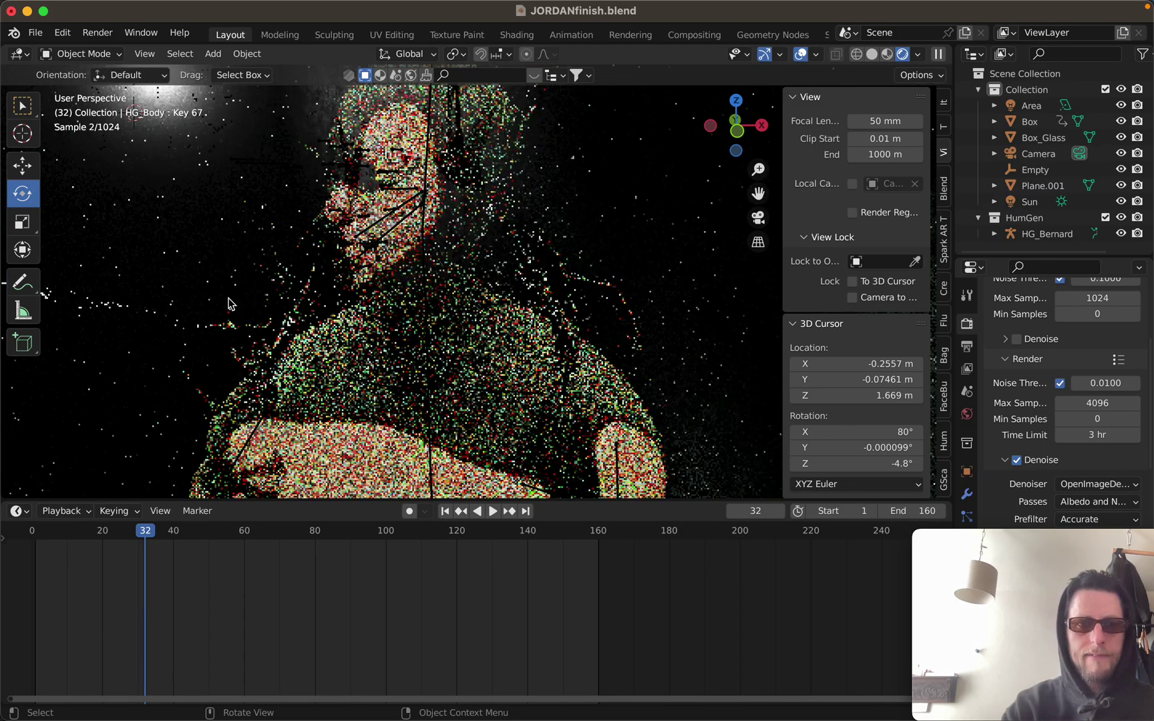
{"action": "left_click_drag", "start_coordinate": [675, 103], "coordinate": [167, 292]}
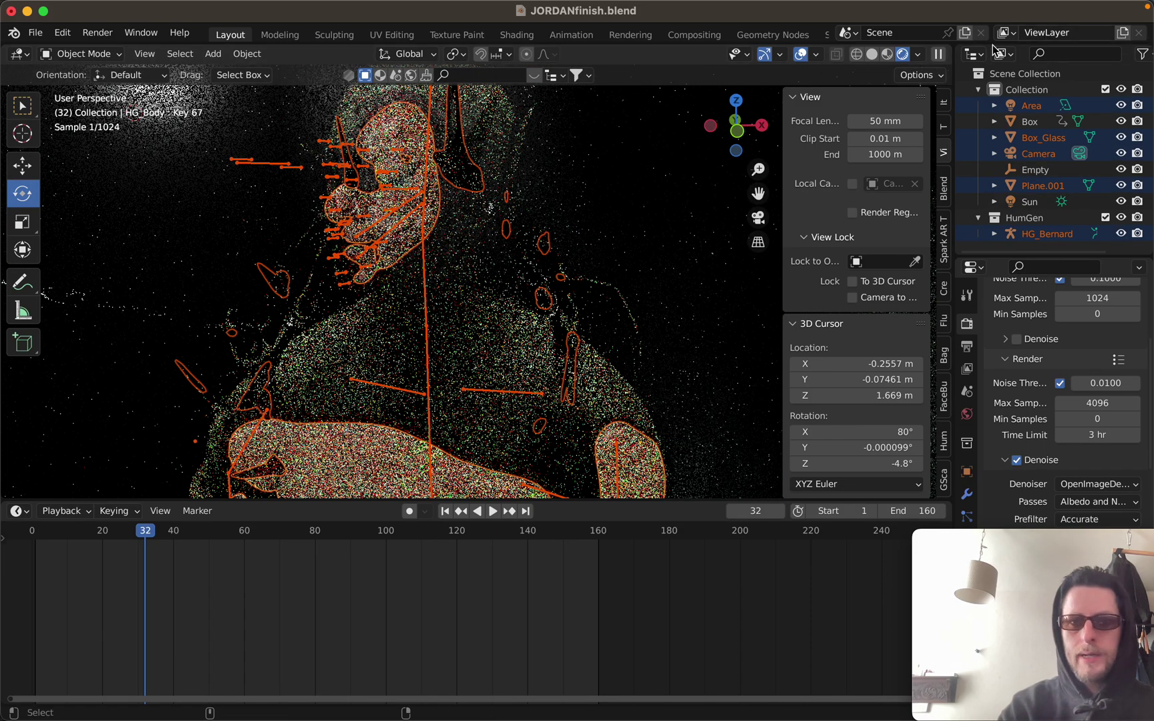
Step: Return the viewport to solid shading and add a mesh plane at the 3D cursor
{"action": "left_click", "coordinate": [873, 54]}
{"action": "scroll", "coordinate": [378, 307], "scroll_direction": "down", "scroll_amount": 5, "text": "ctrl"}
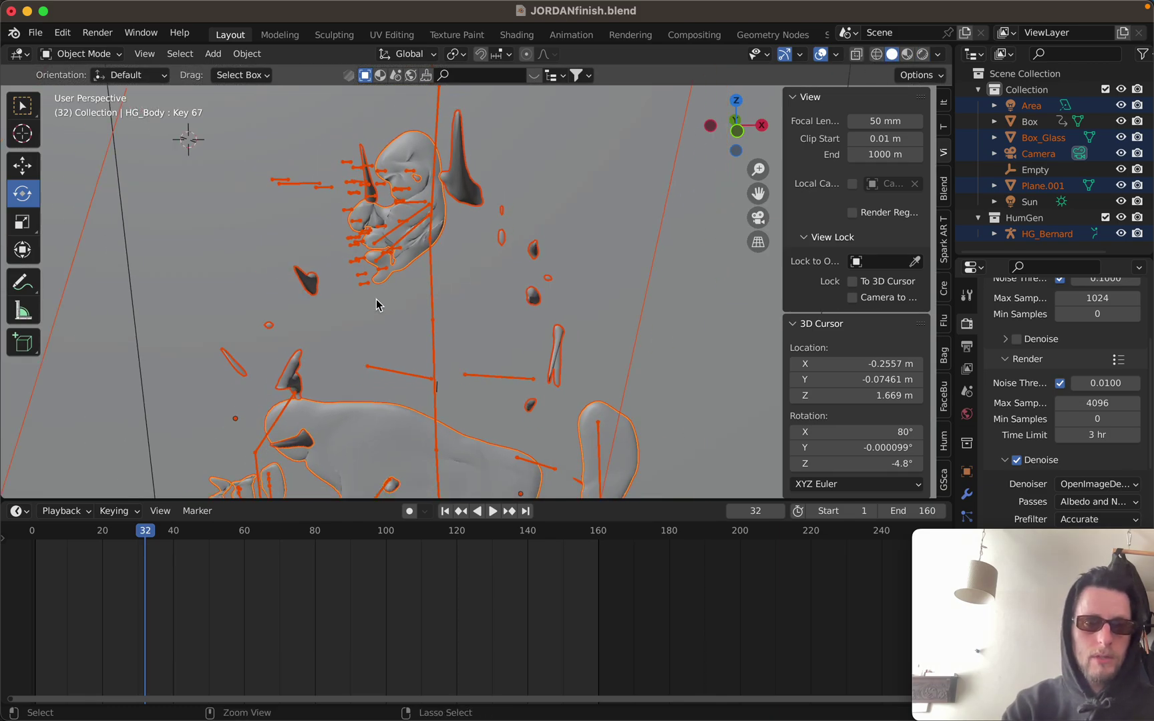
{"action": "scroll", "coordinate": [379, 302], "scroll_direction": "left", "scroll_amount": 3}
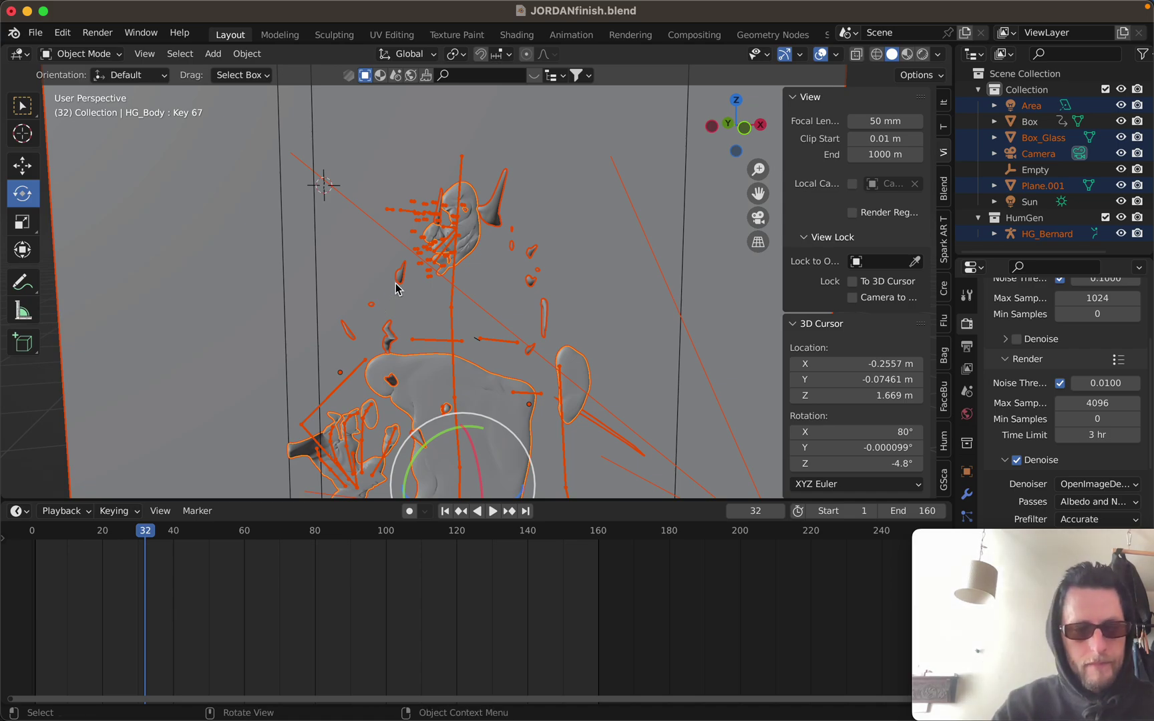
{"action": "key", "text": "shift+a"}
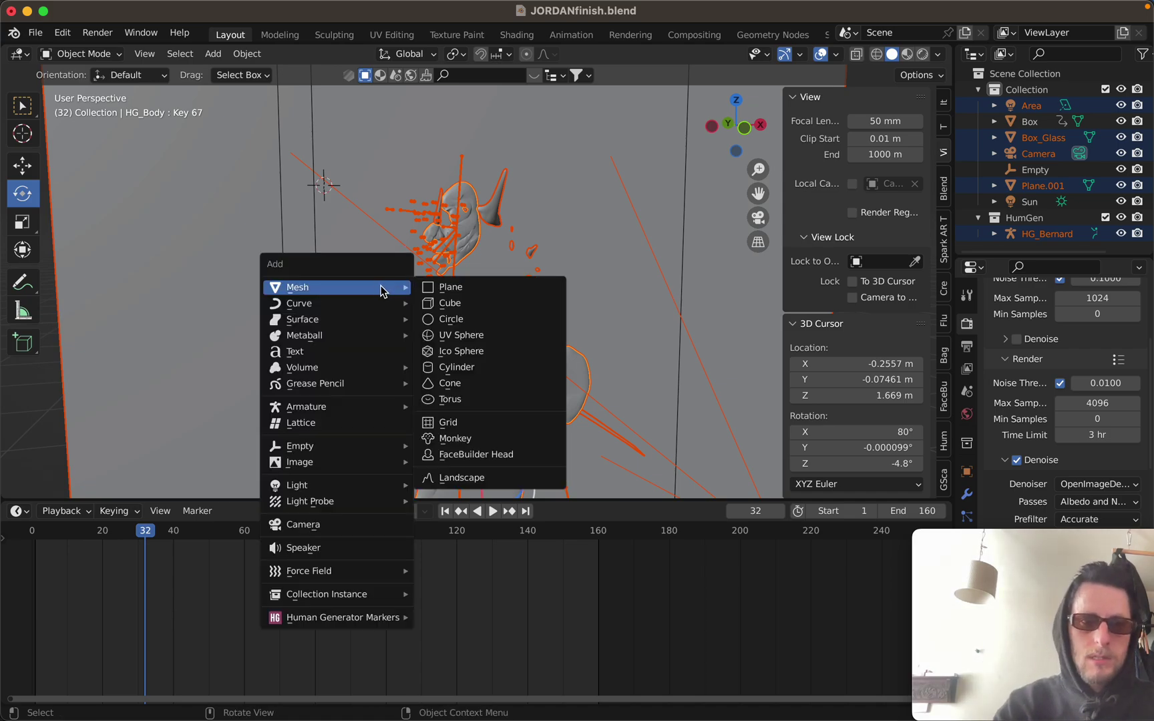
{"action": "left_click", "coordinate": [460, 294]}
{"action": "scroll", "coordinate": [502, 311], "scroll_direction": "down", "scroll_amount": 10}
Step: Add a Bézier curve at the 3D cursor and select the new plane again
{"action": "key", "text": "shift+a"}
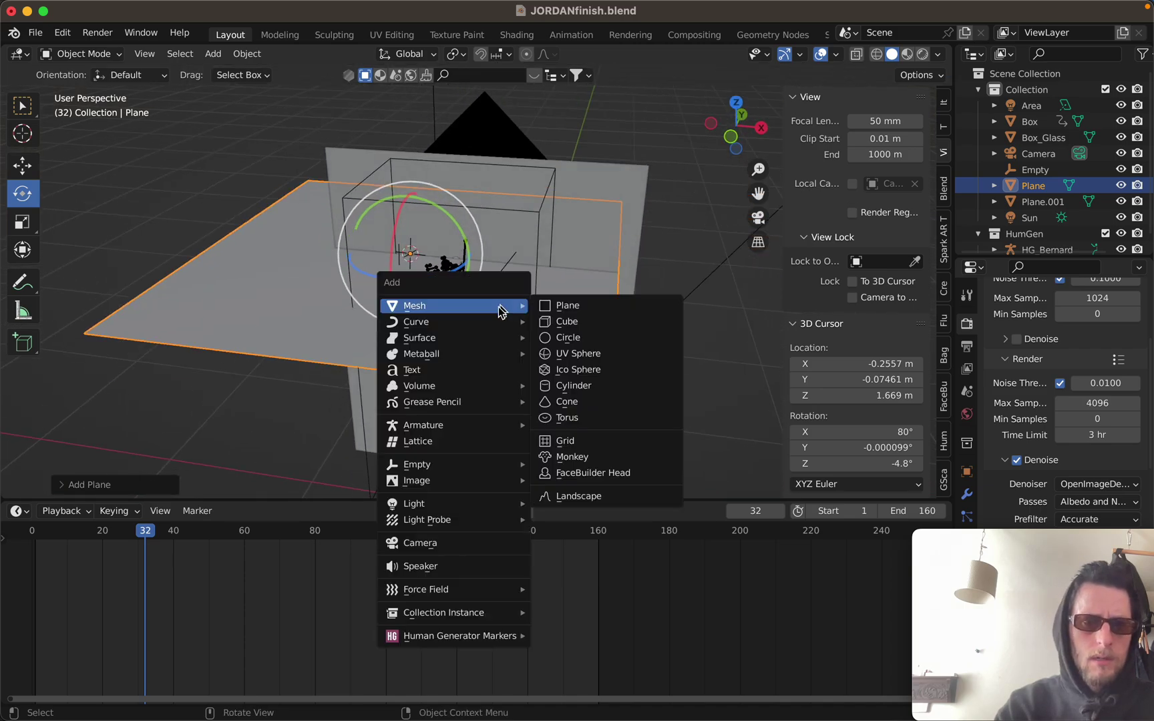
{"action": "left_click", "coordinate": [568, 321]}
{"action": "scroll", "coordinate": [199, 307], "scroll_direction": "up", "scroll_amount": 5}
{"action": "left_click", "coordinate": [199, 308]}
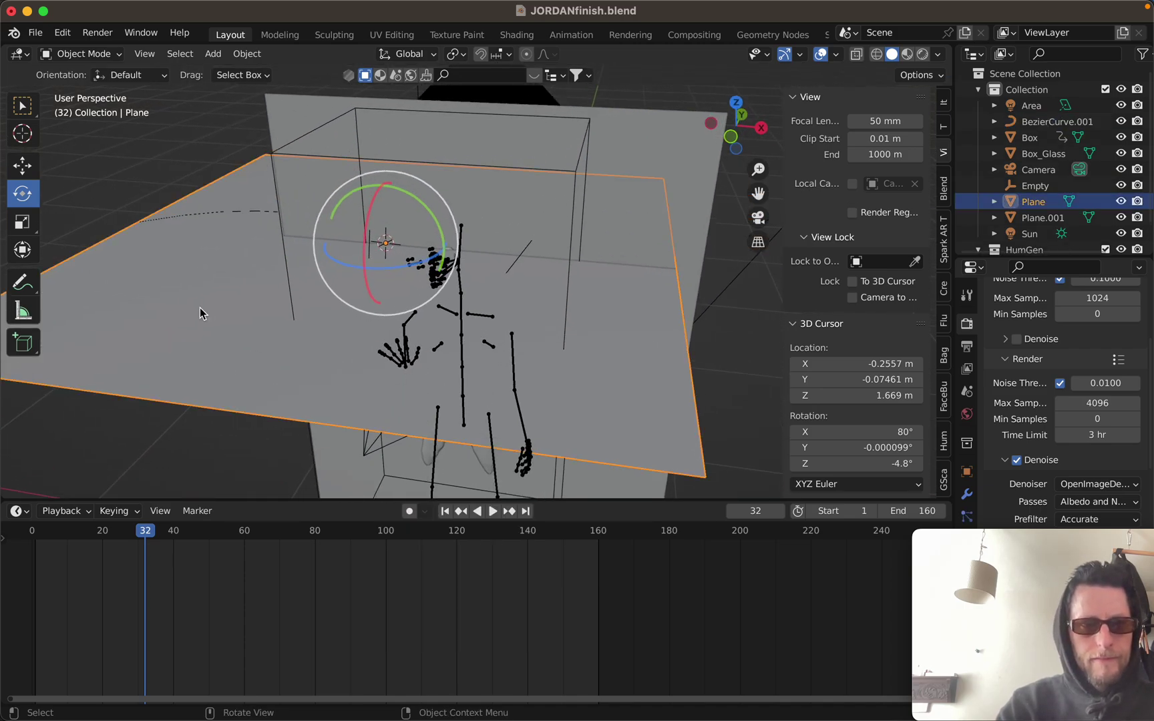
{"action": "middle_click_drag", "start_coordinate": [199, 307], "coordinate": [260, 325]}
{"action": "scroll", "coordinate": [263, 325], "scroll_direction": "down", "scroll_amount": 5, "text": "ctrl"}
{"action": "scroll", "coordinate": [265, 325], "scroll_direction": "left", "scroll_amount": 3, "text": "shift"}
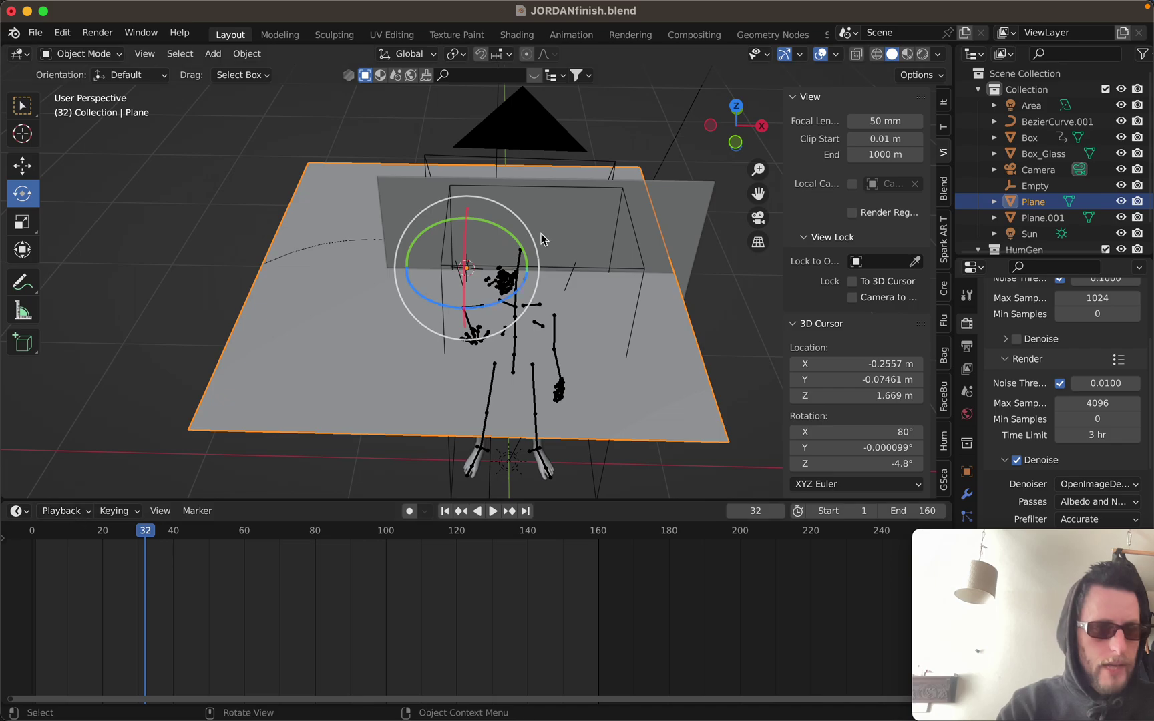
{"action": "key", "text": "shift+a"}
{"action": "key", "text": "Escape"}
{"action": "key", "text": "shift+a"}
{"action": "key", "text": "Escape"}
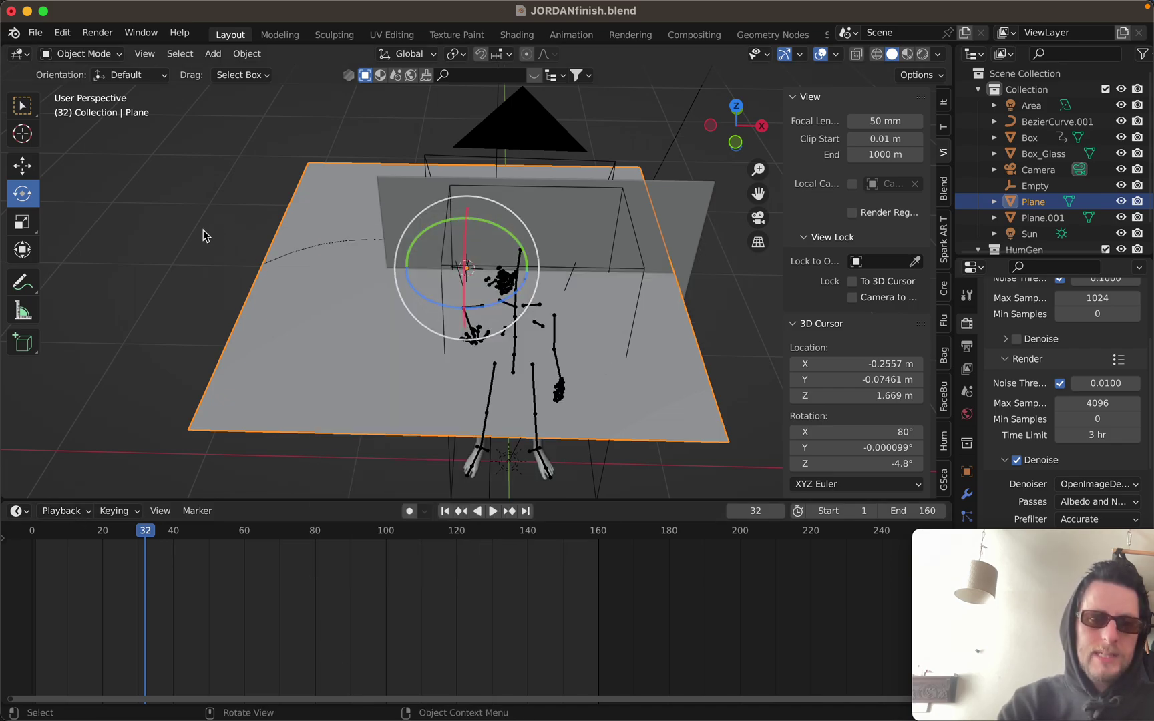
Step: Change the timeline area into a Geometry Node Editor
{"action": "left_click", "coordinate": [16, 511]}
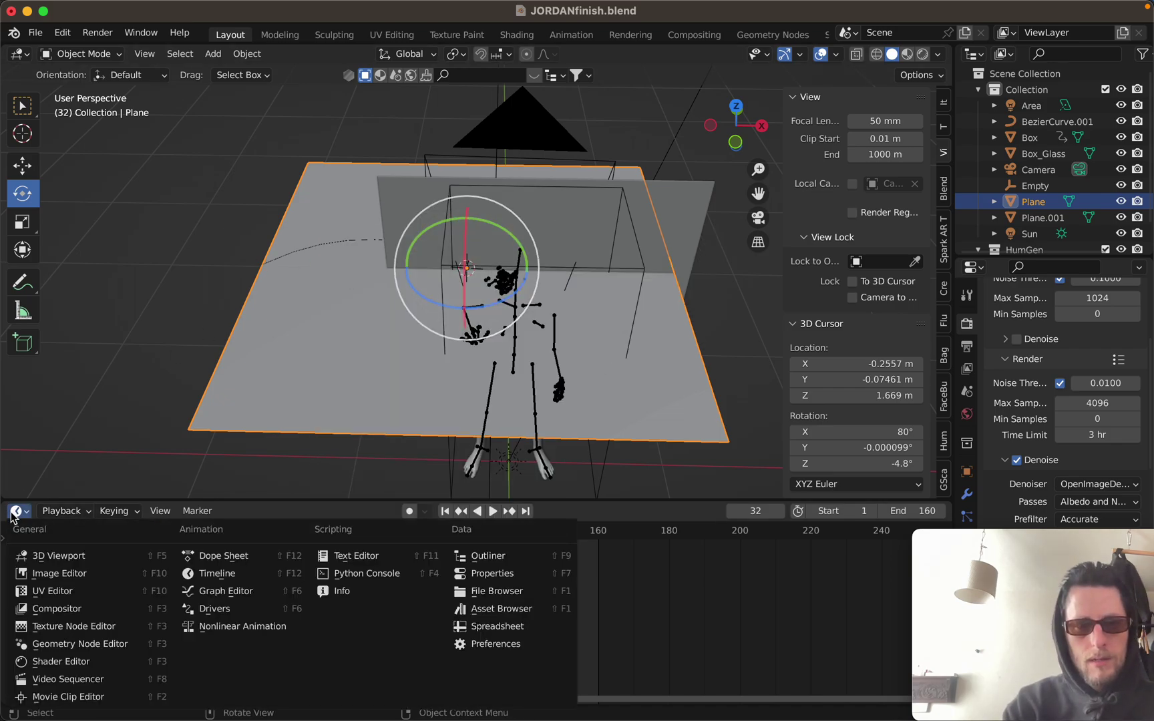
{"action": "mouse_move", "coordinate": [118, 511]}
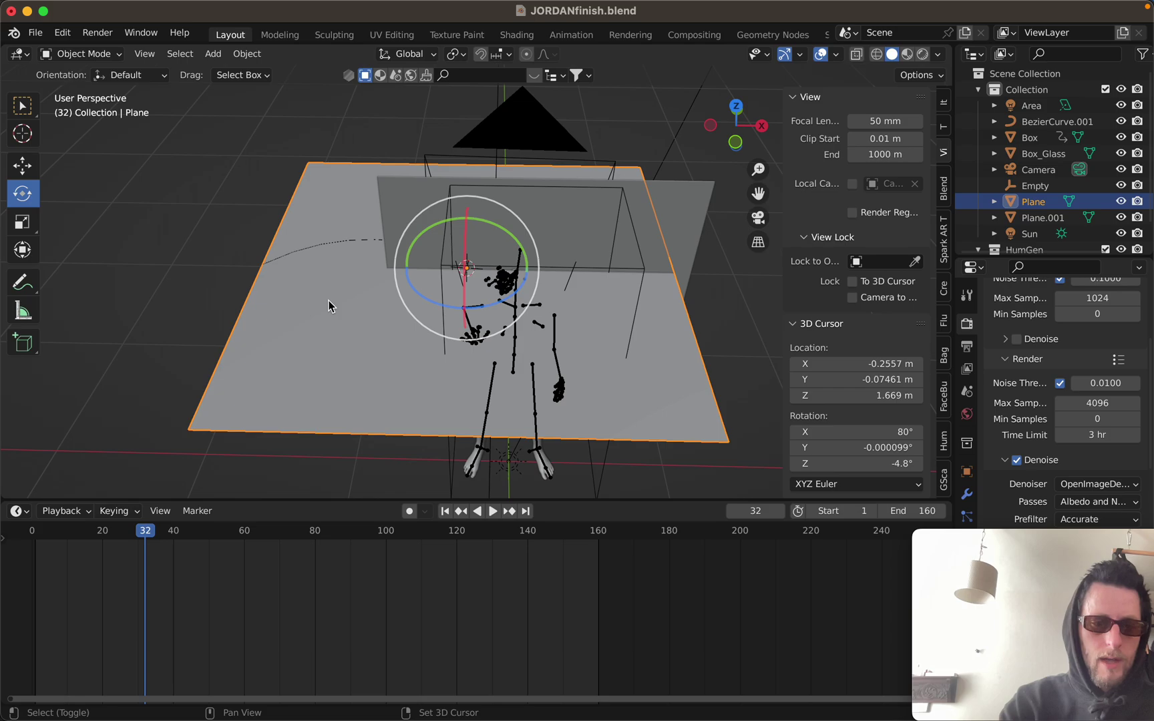
{"action": "key", "text": "shift+a"}
{"action": "left_click", "coordinate": [18, 511]}
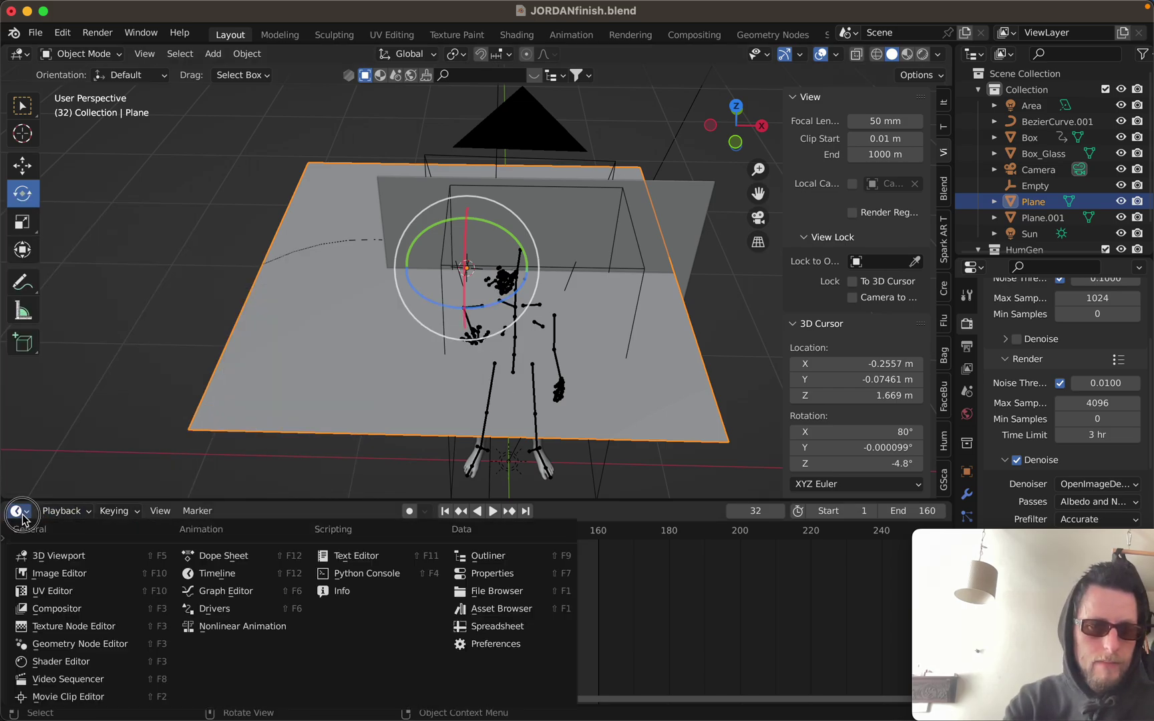
{"action": "left_click", "coordinate": [29, 517]}
{"action": "left_click", "coordinate": [29, 517]}
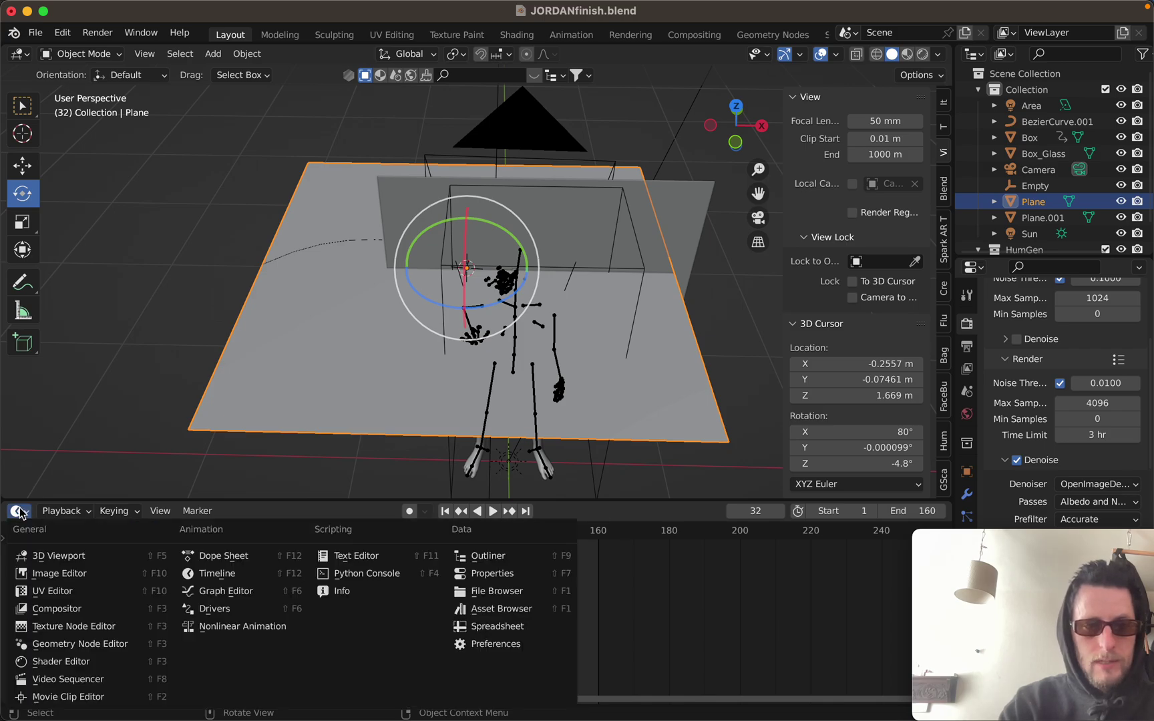
{"action": "left_click", "coordinate": [67, 641]}
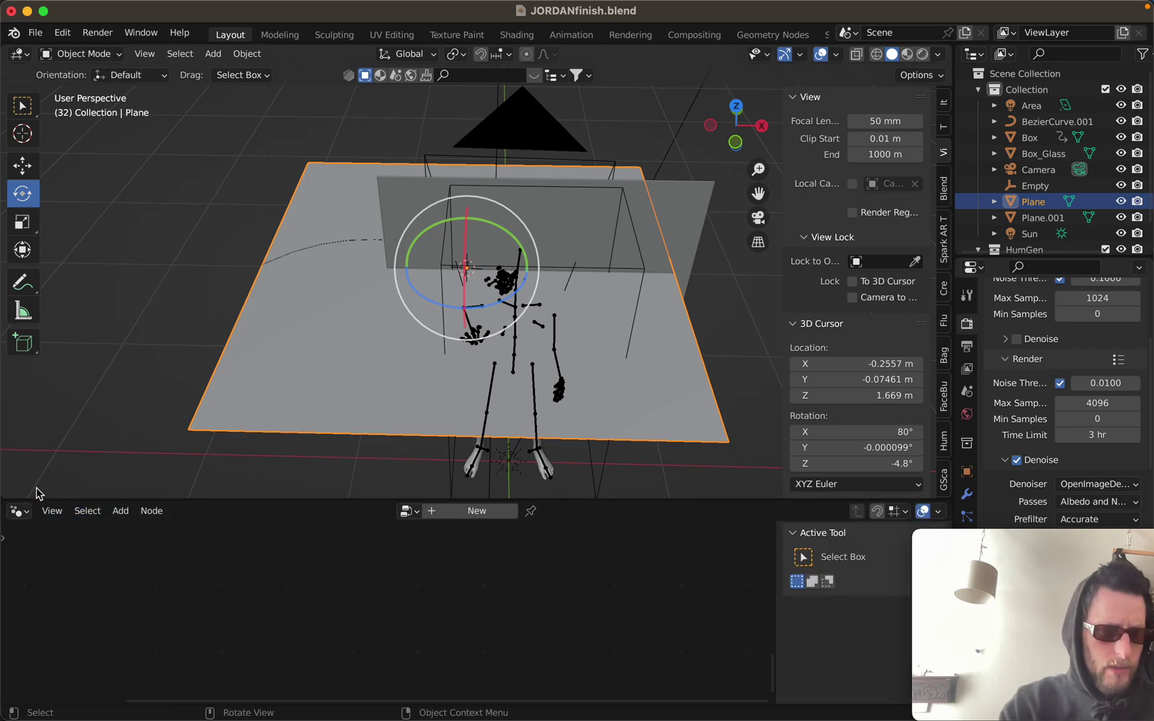
{"action": "left_click", "coordinate": [18, 512]}
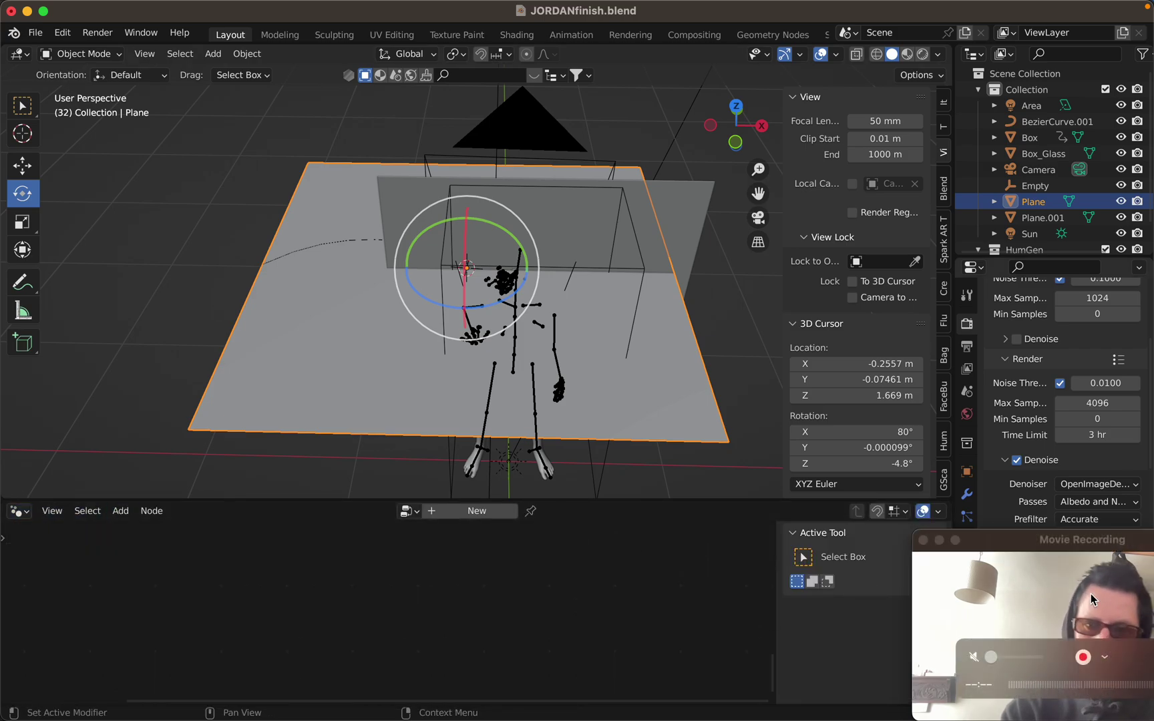
Step: Create a new geometry node tree on the plane and expand the modifier's Output Attributes
{"action": "left_click_drag", "start_coordinate": [1040, 569], "coordinate": [721, 570]}
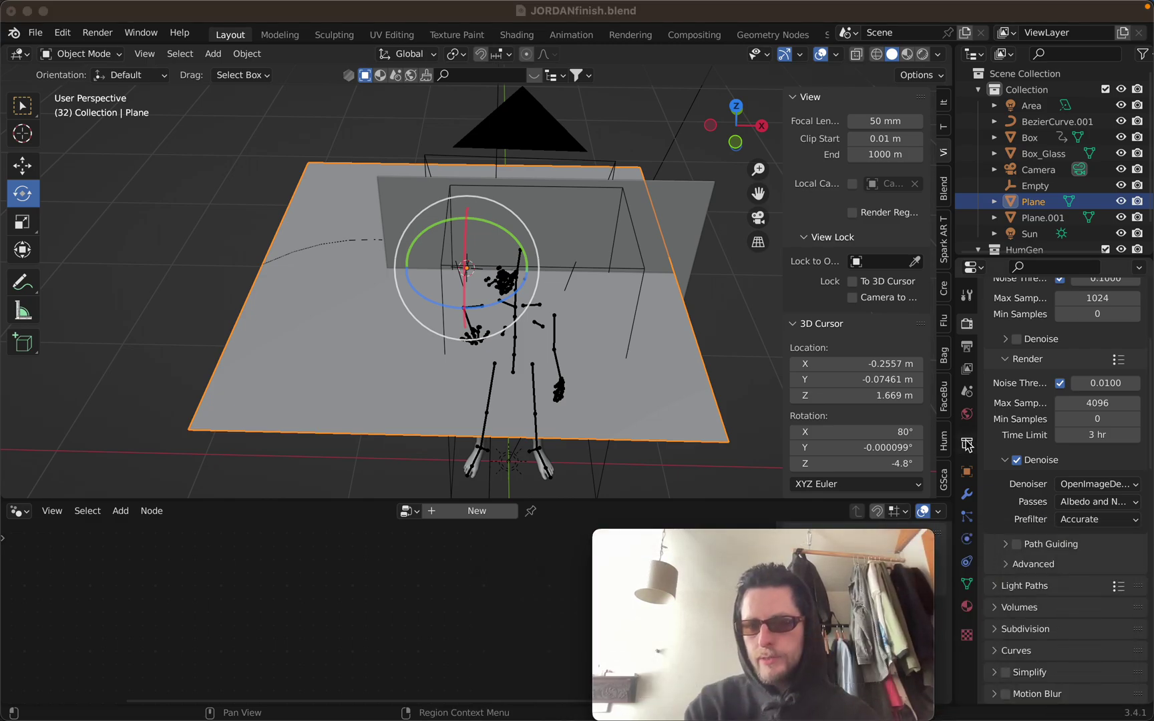
{"action": "left_click", "coordinate": [966, 494]}
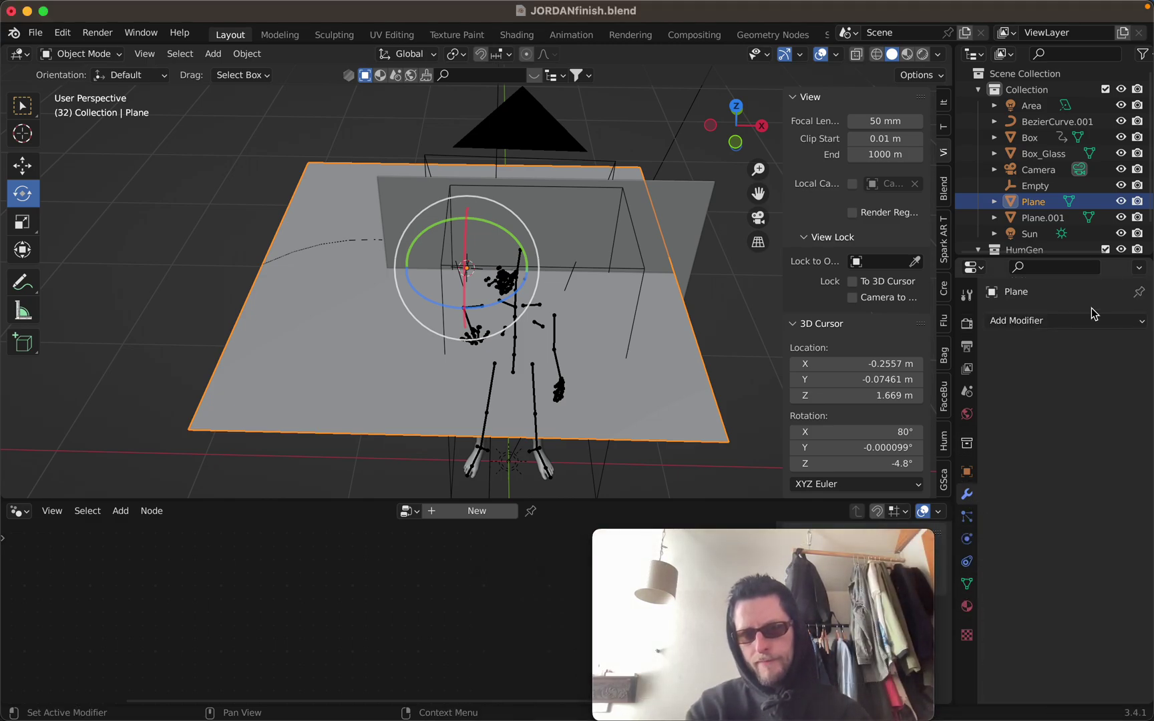
{"action": "left_click", "coordinate": [468, 511]}
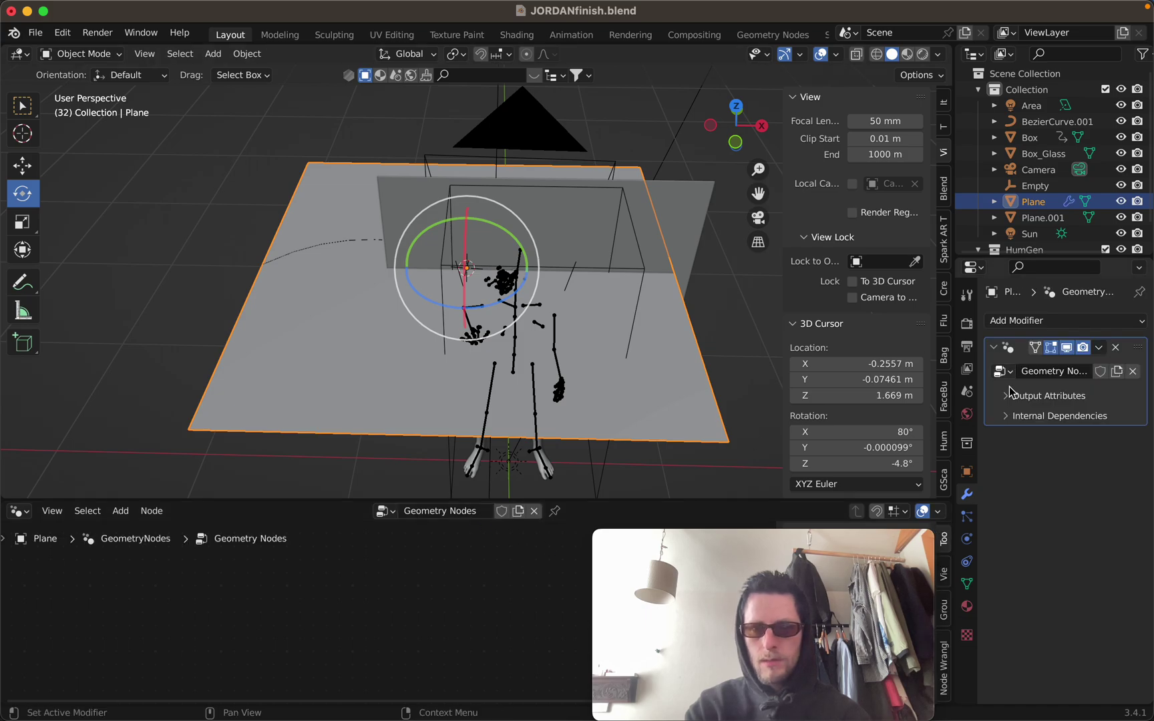
{"action": "left_click", "coordinate": [1095, 394]}
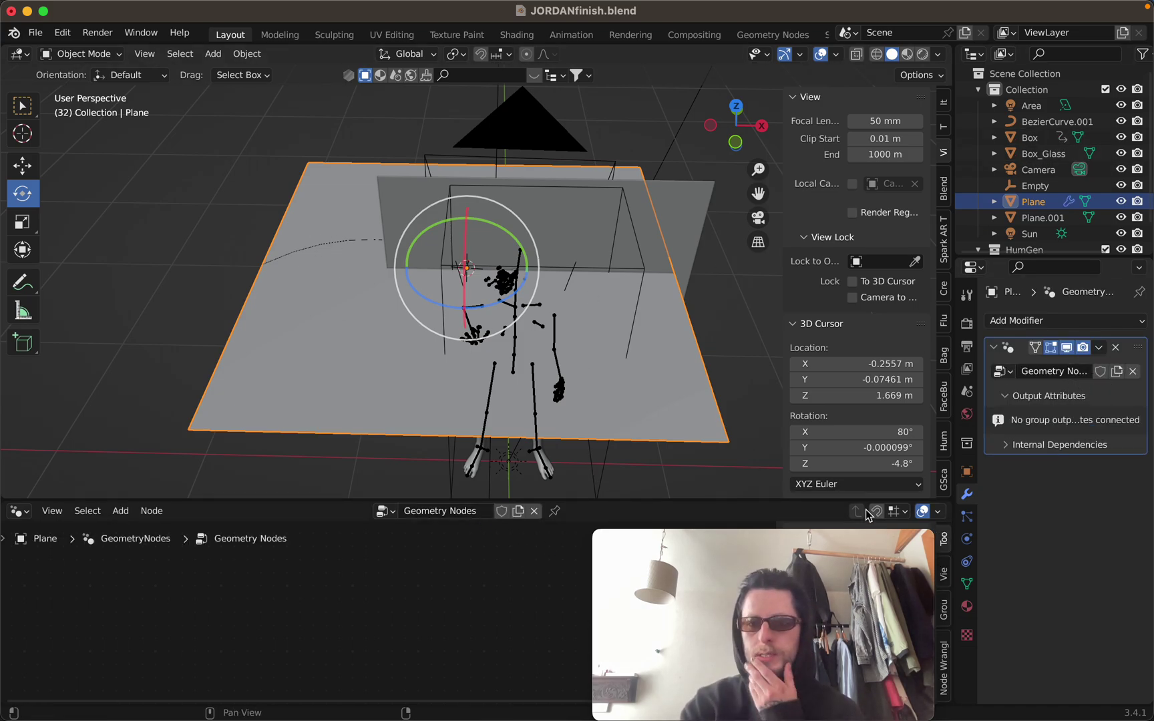
{"action": "left_click_drag", "start_coordinate": [833, 585], "coordinate": [1094, 543]}
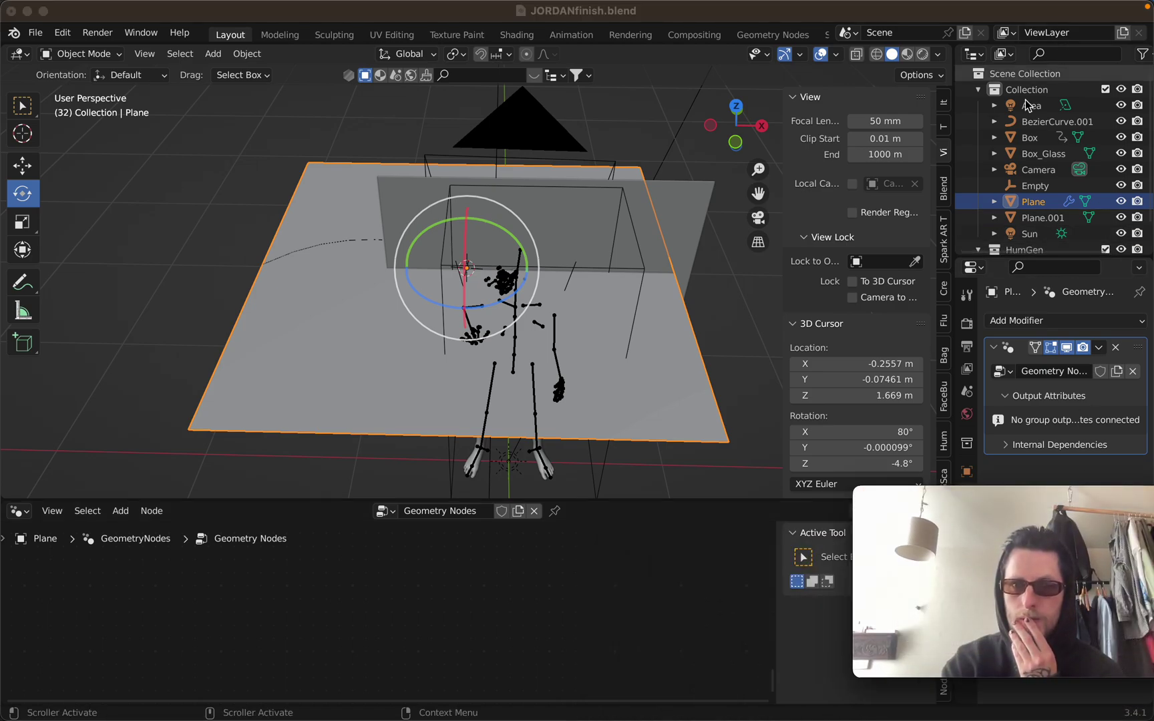
Step: Bring BezierCurve.001 into the plane's geometry node tree as an Object Info node
{"action": "left_click", "coordinate": [1046, 123]}
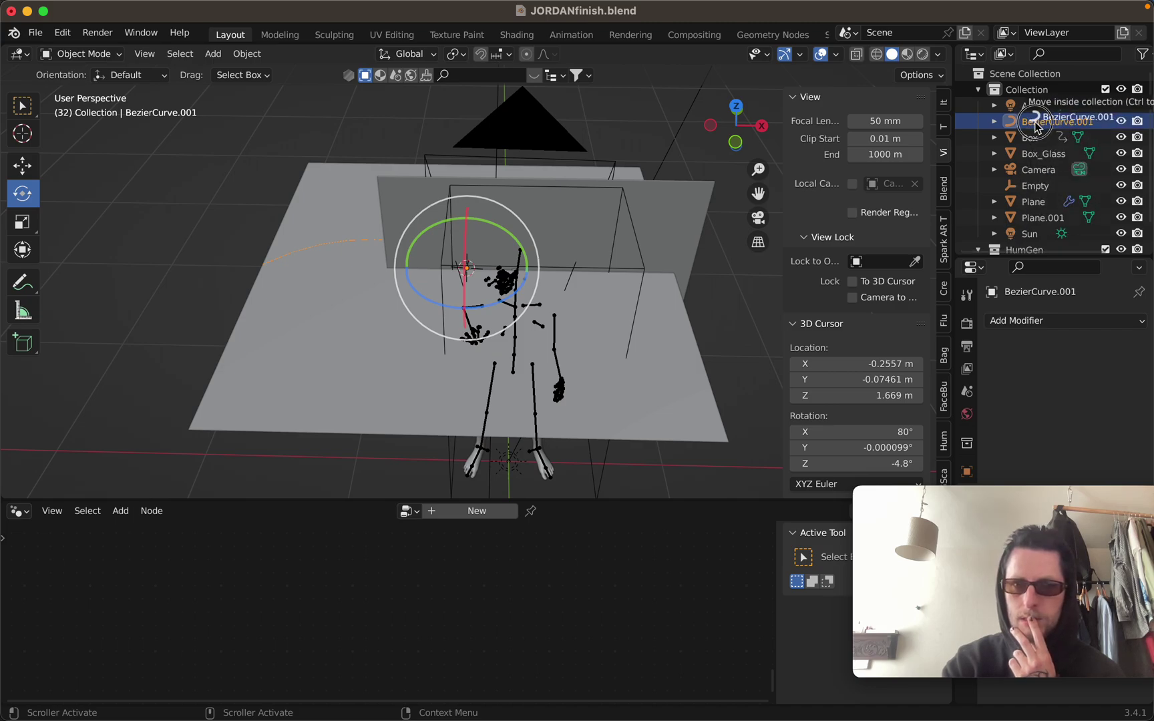
{"action": "left_click", "coordinate": [670, 412]}
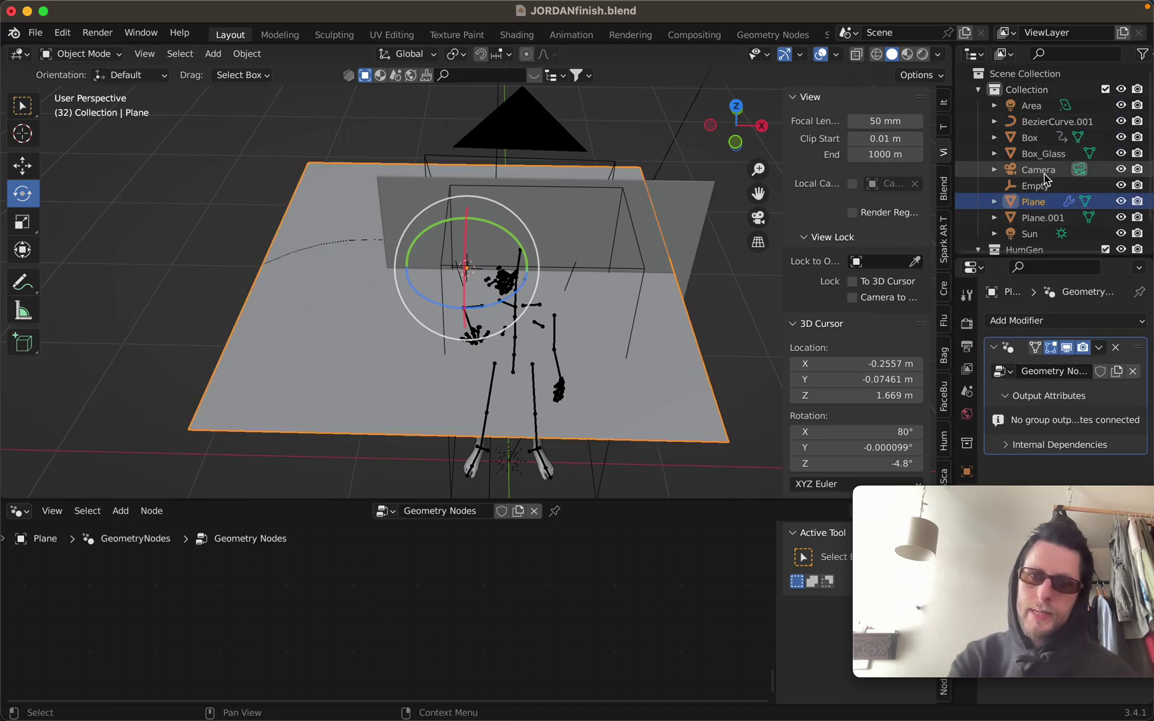
{"action": "left_click_drag", "start_coordinate": [1047, 122], "coordinate": [306, 578]}
{"action": "key", "text": "grave"}
{"action": "left_click", "coordinate": [363, 611]}
{"action": "scroll", "coordinate": [422, 619], "scroll_direction": "down", "scroll_amount": 1, "text": "ctrl"}
{"action": "scroll", "coordinate": [366, 597], "scroll_direction": "up", "scroll_amount": 5, "text": "ctrl"}
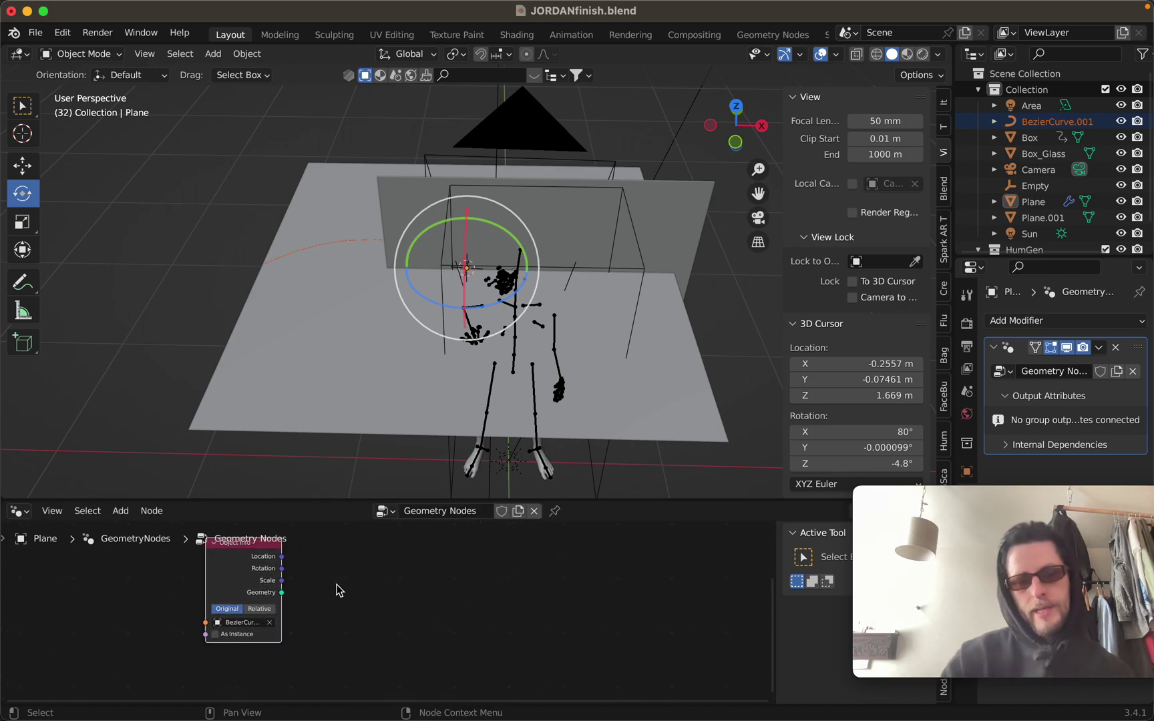
Step: Add a Curve to Mesh node to the tree and place it well beyond the Object Info node's outputs
{"action": "scroll", "coordinate": [336, 584], "scroll_direction": "up", "scroll_amount": 3}
{"action": "scroll", "coordinate": [338, 586], "scroll_direction": "up", "scroll_amount": 3, "text": "ctrl"}
{"action": "scroll", "coordinate": [340, 588], "scroll_direction": "up", "scroll_amount": 2}
{"action": "scroll", "coordinate": [354, 605], "scroll_direction": "down", "scroll_amount": 1}
{"action": "scroll", "coordinate": [377, 613], "scroll_direction": "down", "scroll_amount": 1}
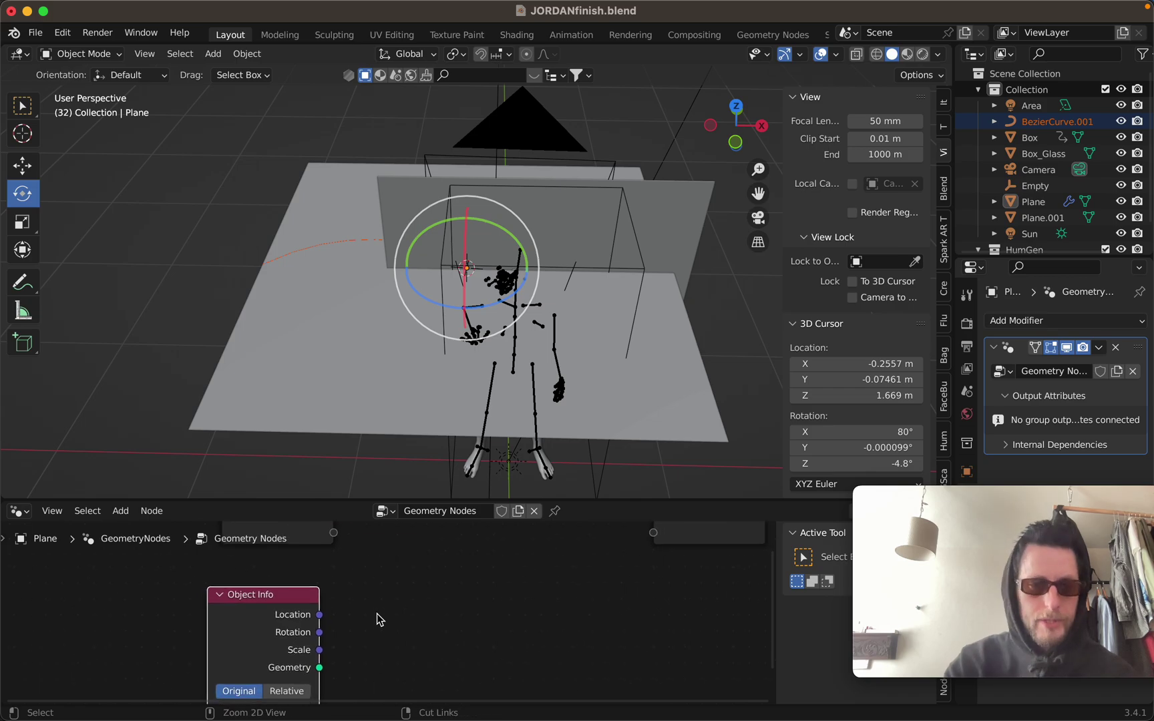
{"action": "scroll", "coordinate": [377, 613], "scroll_direction": "up", "scroll_amount": 1}
{"action": "key", "text": "shift+a"}
{"action": "left_click", "coordinate": [309, 346]}
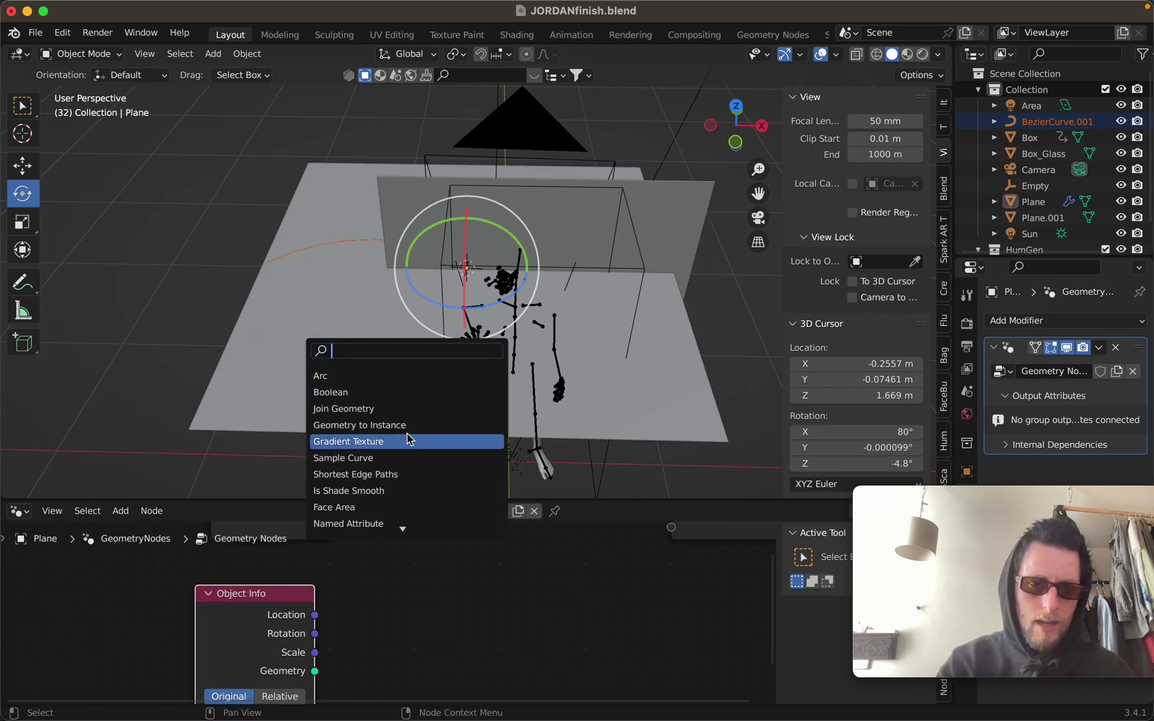
{"action": "type", "text": "cm"}
{"action": "left_click", "coordinate": [344, 375]}
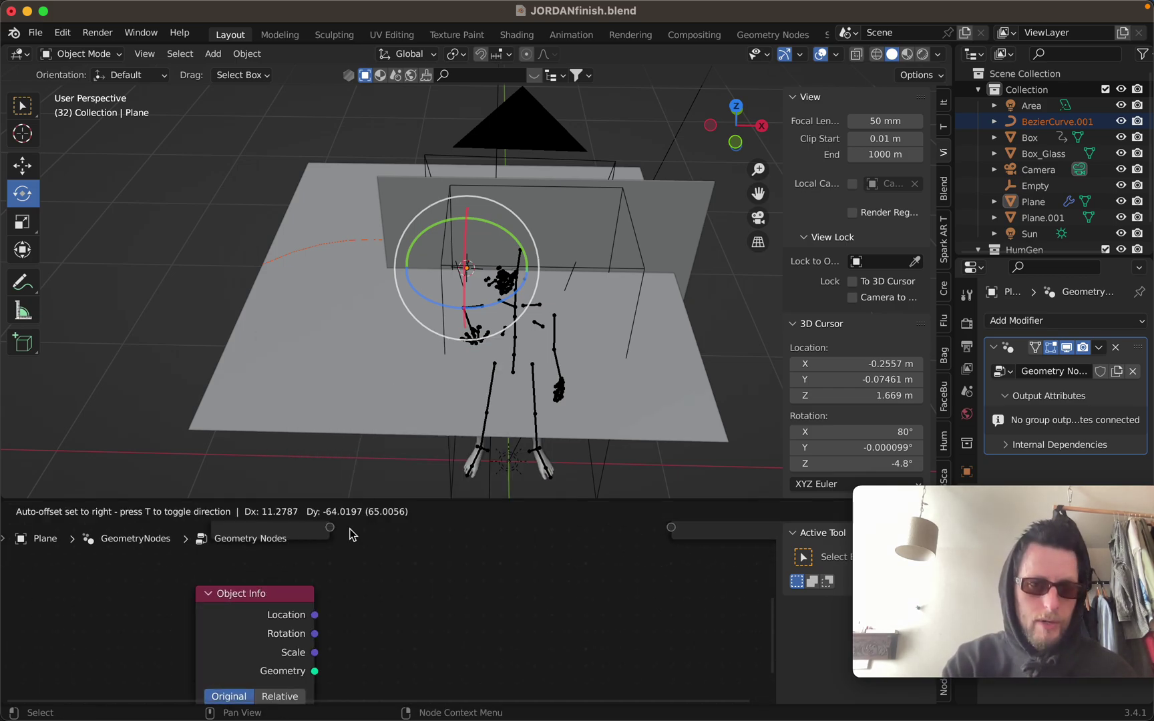
{"action": "left_click", "coordinate": [334, 567]}
{"action": "left_click_drag", "start_coordinate": [333, 566], "coordinate": [582, 594]}
Step: Add a Curve Circle node between the Object Info and Curve to Mesh nodes
{"action": "key", "text": "shift+a"}
{"action": "left_click", "coordinate": [392, 345]}
{"action": "type", "text": "cc"}
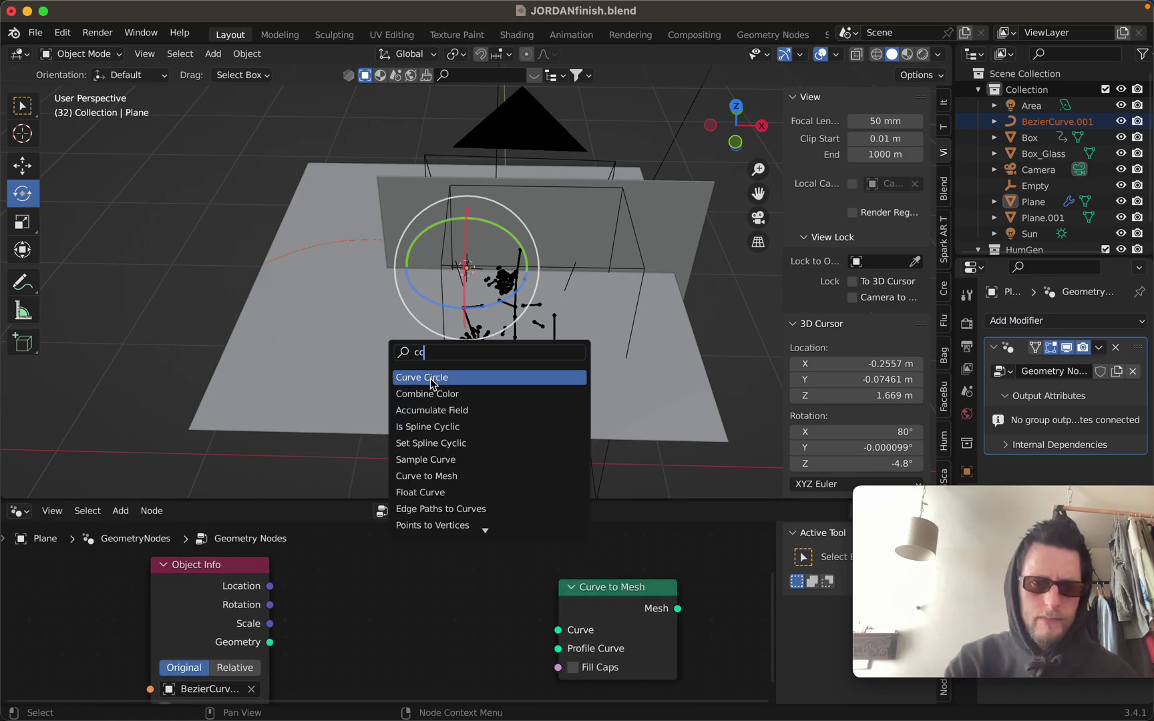
{"action": "left_click", "coordinate": [430, 378]}
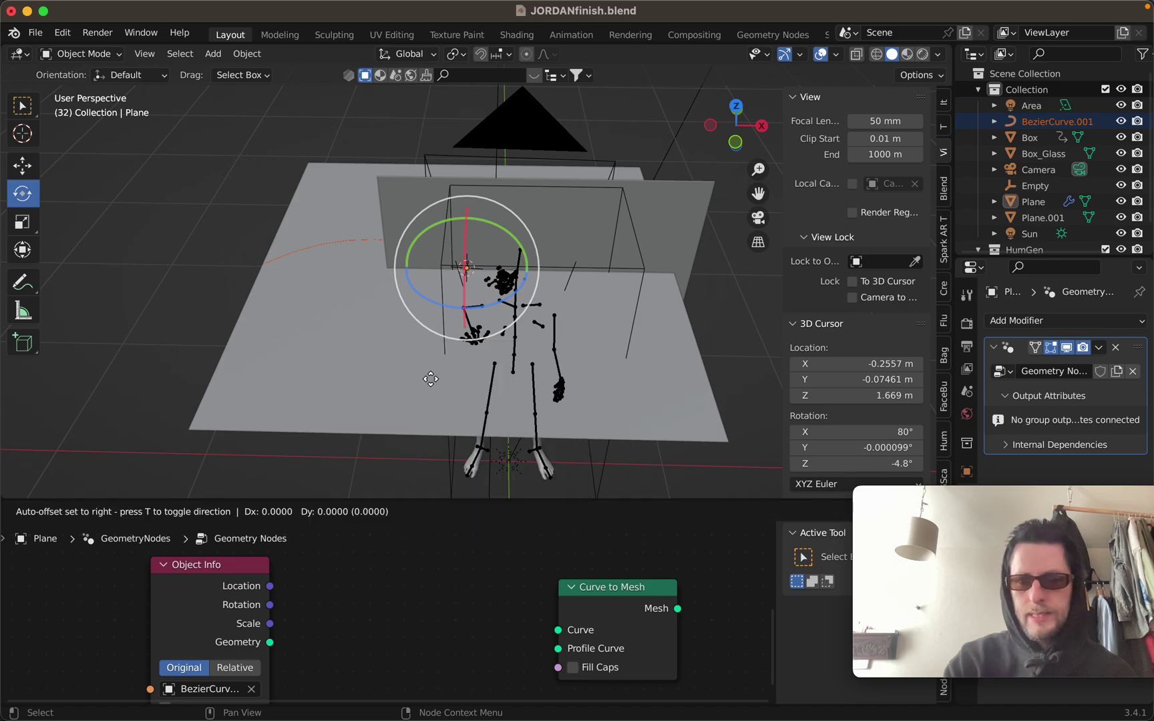
{"action": "left_click", "coordinate": [461, 560]}
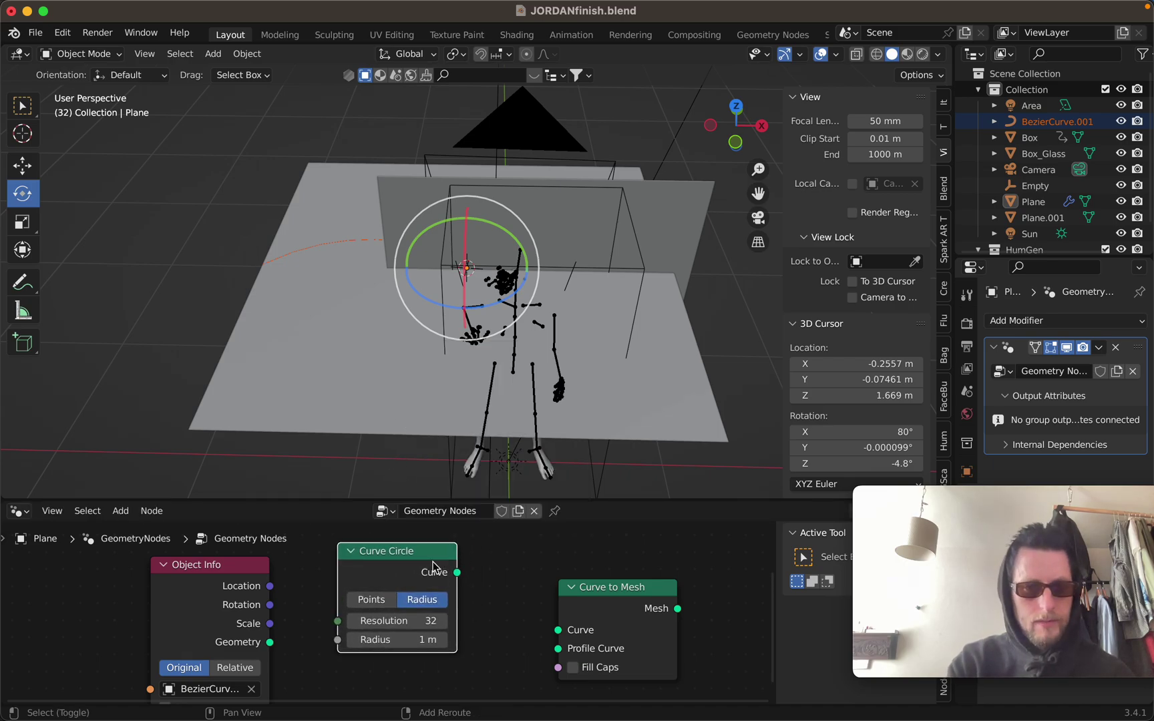
Step: Set the Curve Circle's resolution to 11
{"action": "left_click", "coordinate": [389, 622]}
{"action": "type", "text": "9"}
{"action": "key", "text": "Tab"}
{"action": "key", "text": "Return"}
{"action": "left_click", "coordinate": [387, 618]}
{"action": "type", "text": "11"}
{"action": "key", "text": "Return"}
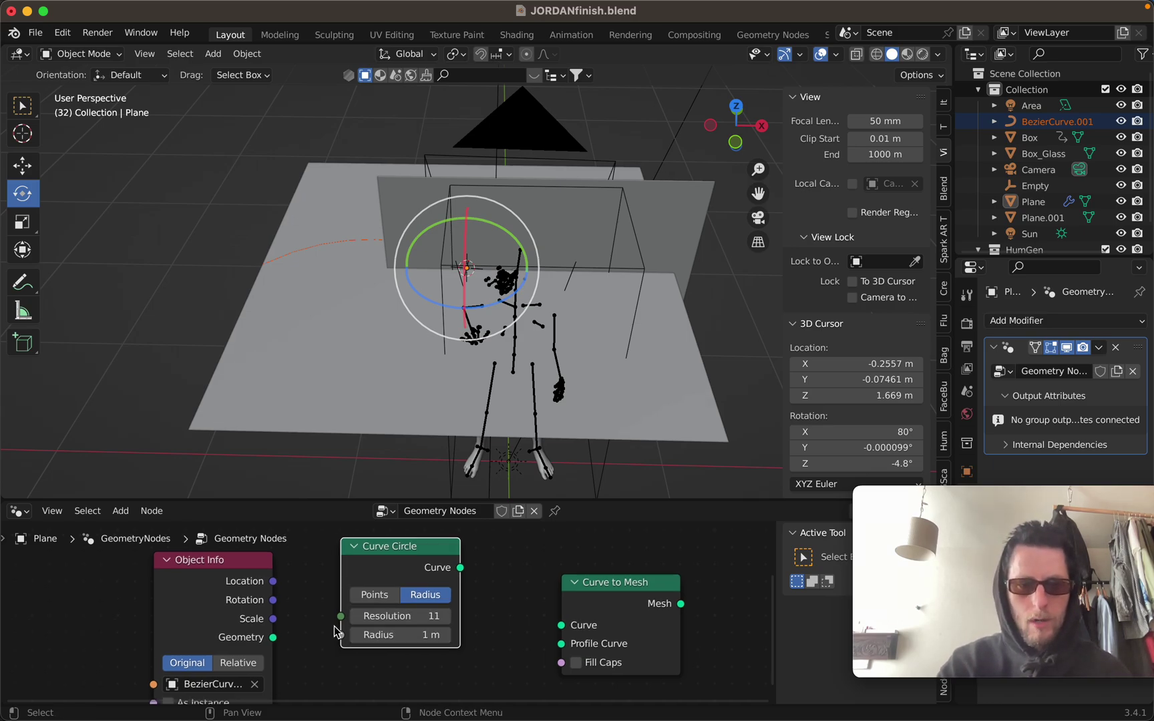
Step: Connect Object Info's Geometry to Curve to Mesh's Curve input and Curve Circle to Profile Curve, and set Object Info to Relative
{"action": "left_click_drag", "start_coordinate": [273, 637], "coordinate": [338, 621]}
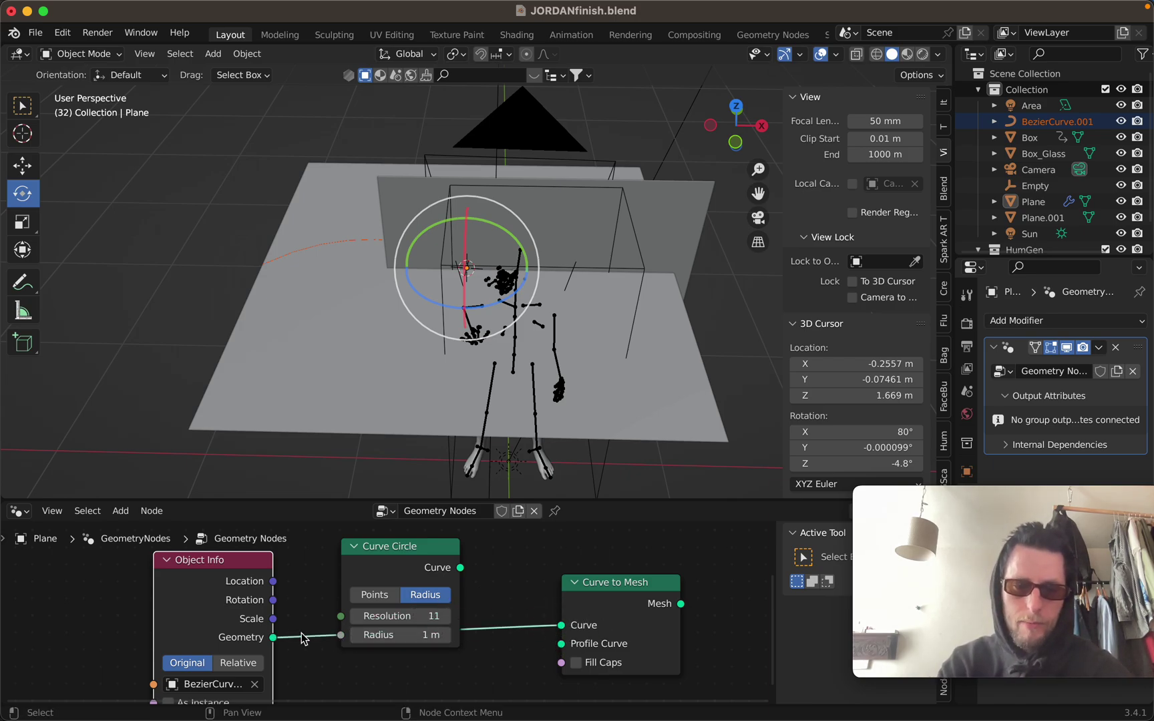
{"action": "left_click_drag", "start_coordinate": [460, 569], "coordinate": [534, 628]}
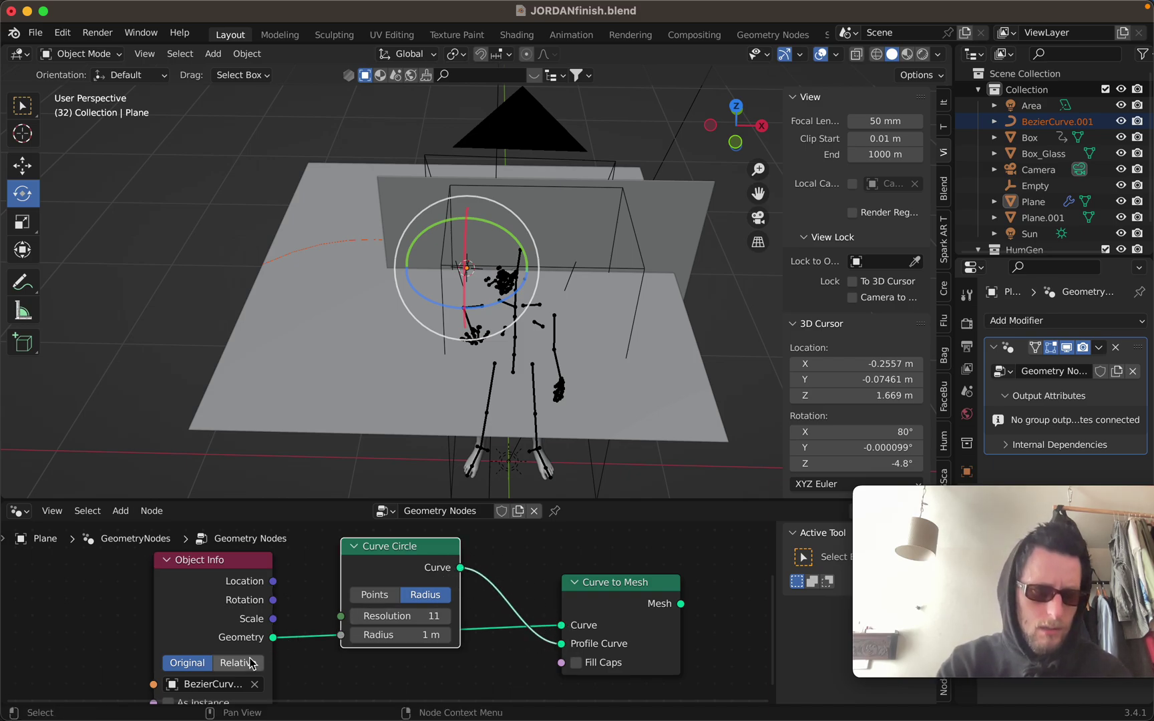
{"action": "scroll", "coordinate": [300, 671], "scroll_direction": "down", "scroll_amount": 1}
{"action": "scroll", "coordinate": [300, 672], "scroll_direction": "up", "scroll_amount": 4}
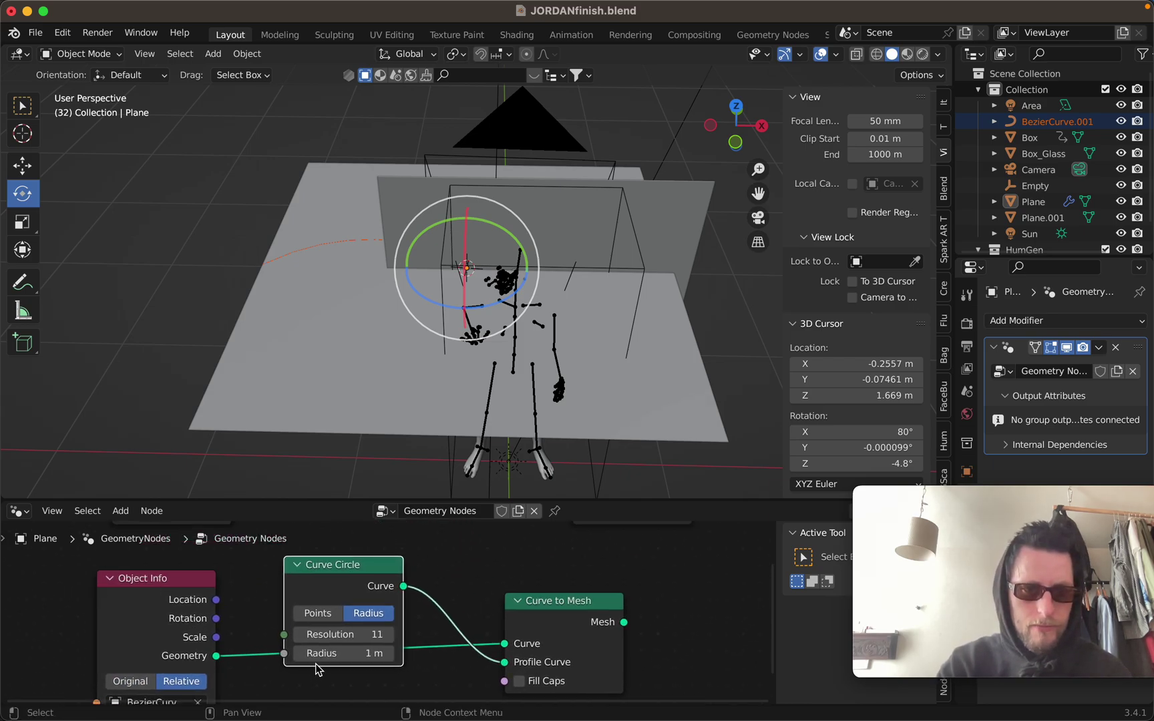
Step: Connect the Curve to Mesh node's Mesh output to the Group Output's Geometry input, replacing the Group Input link
{"action": "left_click_drag", "start_coordinate": [572, 676], "coordinate": [522, 574]}
{"action": "left_click", "coordinate": [496, 572]}
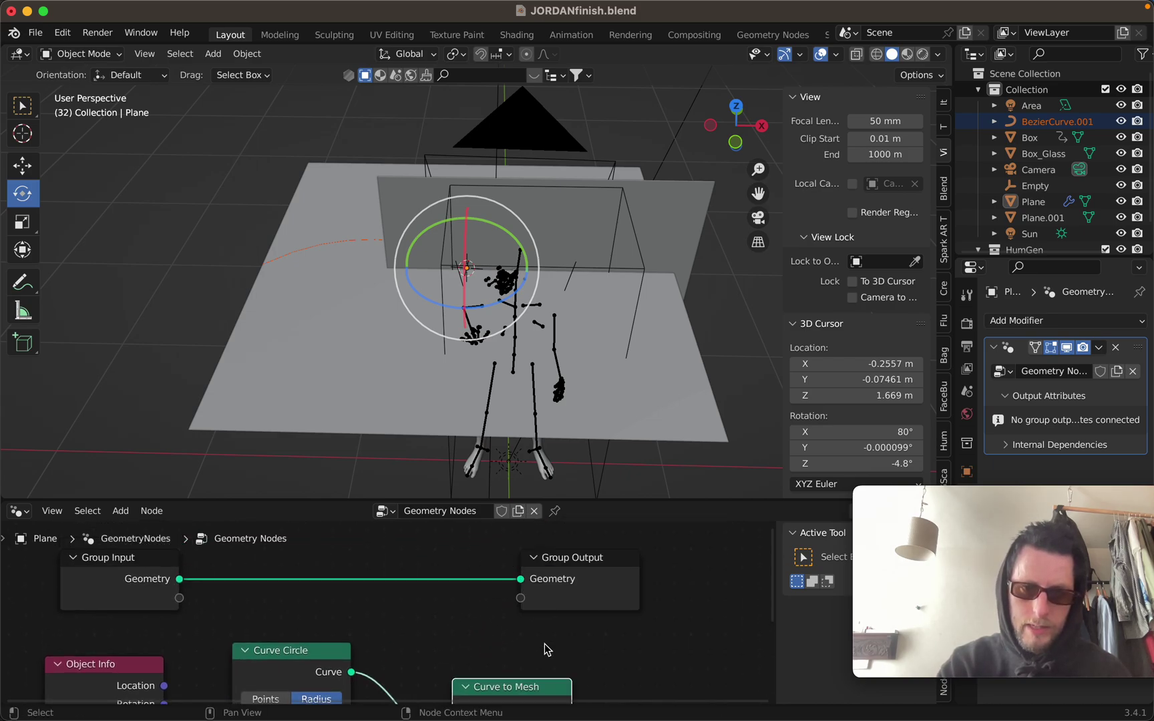
{"action": "scroll", "coordinate": [574, 677], "scroll_direction": "down", "scroll_amount": 2}
{"action": "left_click_drag", "start_coordinate": [573, 685], "coordinate": [614, 603]}
{"action": "left_click_drag", "start_coordinate": [511, 585], "coordinate": [523, 570]}
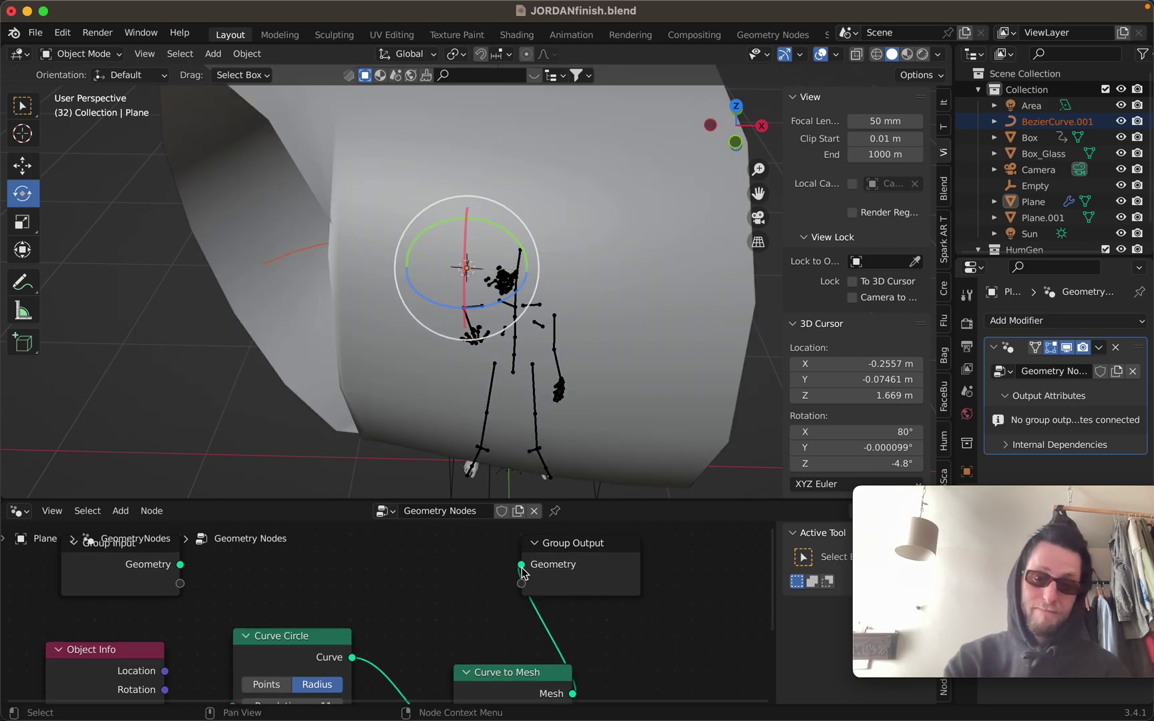
Step: Enable Fill Caps on the Curve to Mesh node and select the resulting tube to check its closed end
{"action": "scroll", "coordinate": [461, 601], "scroll_direction": "down", "scroll_amount": 3}
{"action": "scroll", "coordinate": [458, 601], "scroll_direction": "up", "scroll_amount": 2, "text": "ctrl"}
{"action": "scroll", "coordinate": [462, 600], "scroll_direction": "down", "scroll_amount": 1, "text": "ctrl"}
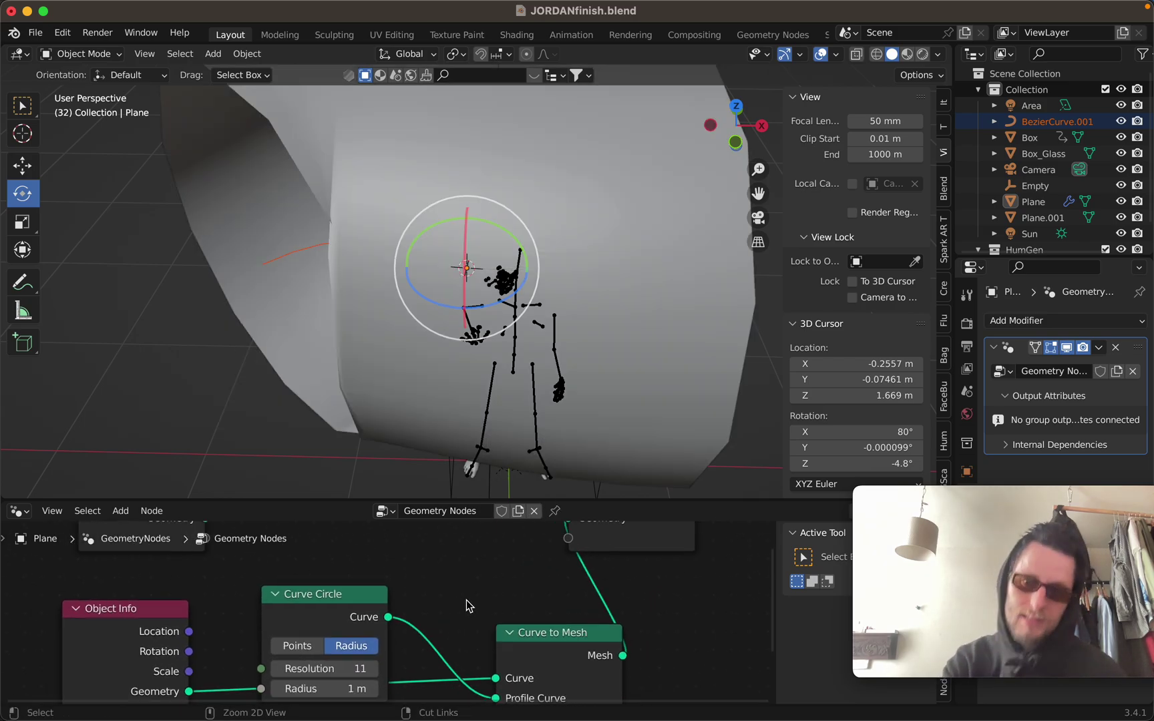
{"action": "scroll", "coordinate": [455, 607], "scroll_direction": "down", "scroll_amount": 3}
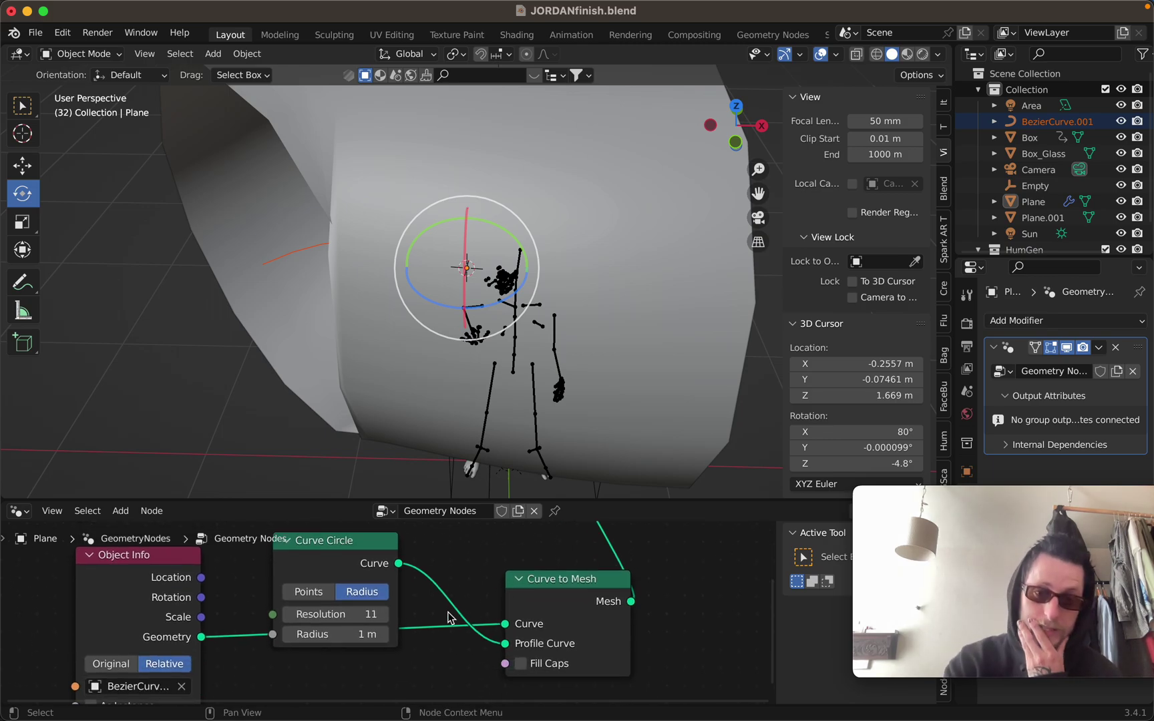
{"action": "left_click", "coordinate": [520, 664]}
{"action": "left_click_drag", "start_coordinate": [202, 637], "coordinate": [186, 587]}
{"action": "left_click_drag", "start_coordinate": [254, 677], "coordinate": [254, 678]}
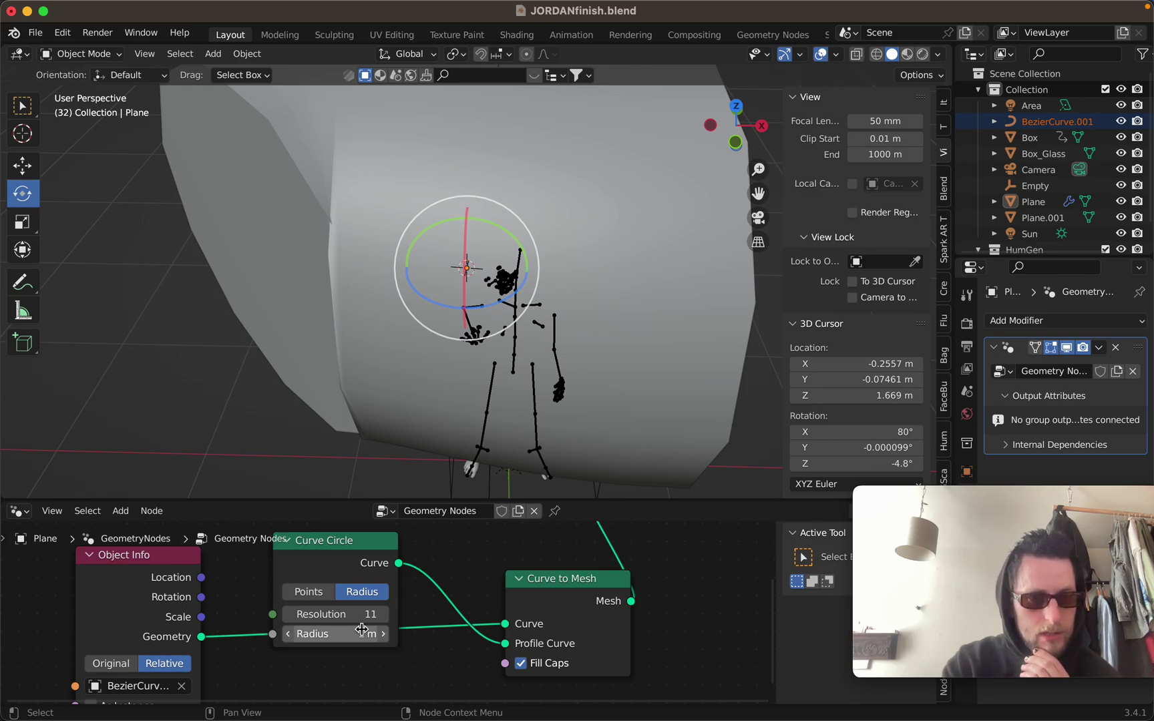
{"action": "left_click", "coordinate": [370, 330]}
{"action": "middle_click_drag", "start_coordinate": [371, 330], "coordinate": [355, 369]}
{"action": "scroll", "coordinate": [364, 319], "scroll_direction": "up", "scroll_amount": 2}
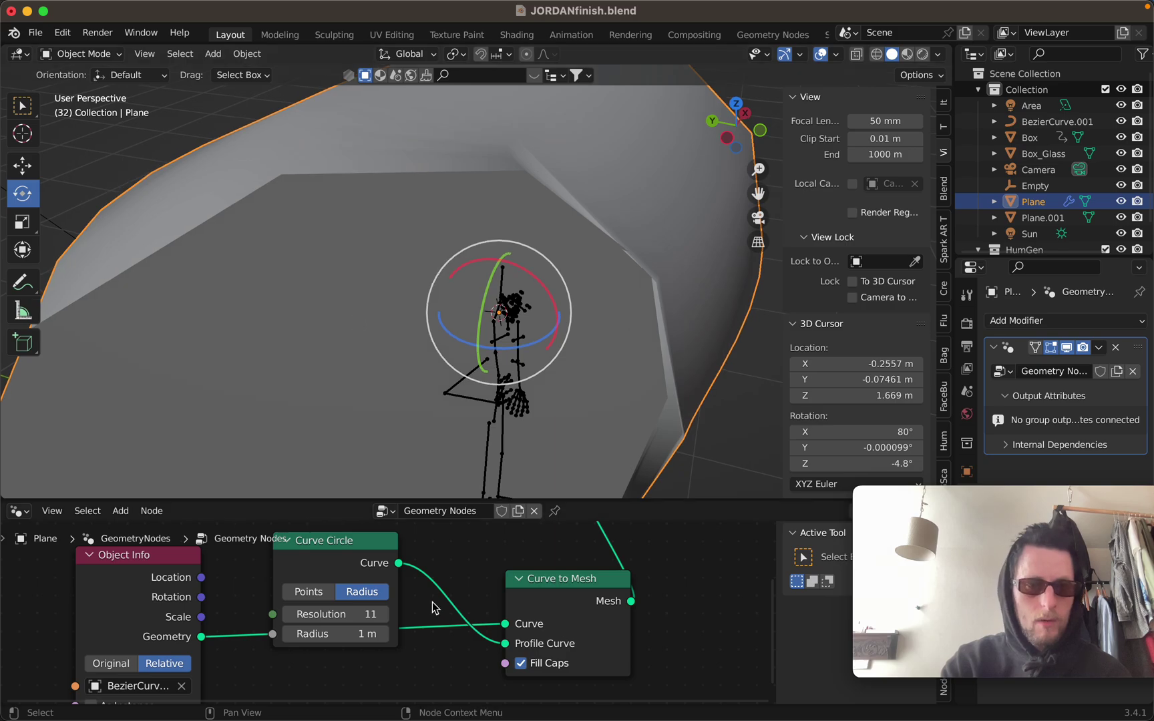
Step: Try a Curve Circle resolution of 13 and restore it to 11
{"action": "mouse_move", "coordinate": [344, 616]}
{"action": "left_mouse_down"}
{"action": "mouse_move", "coordinate": [400, 615]}
{"action": "mouse_move", "coordinate": [329, 615]}
{"action": "left_mouse_up"}
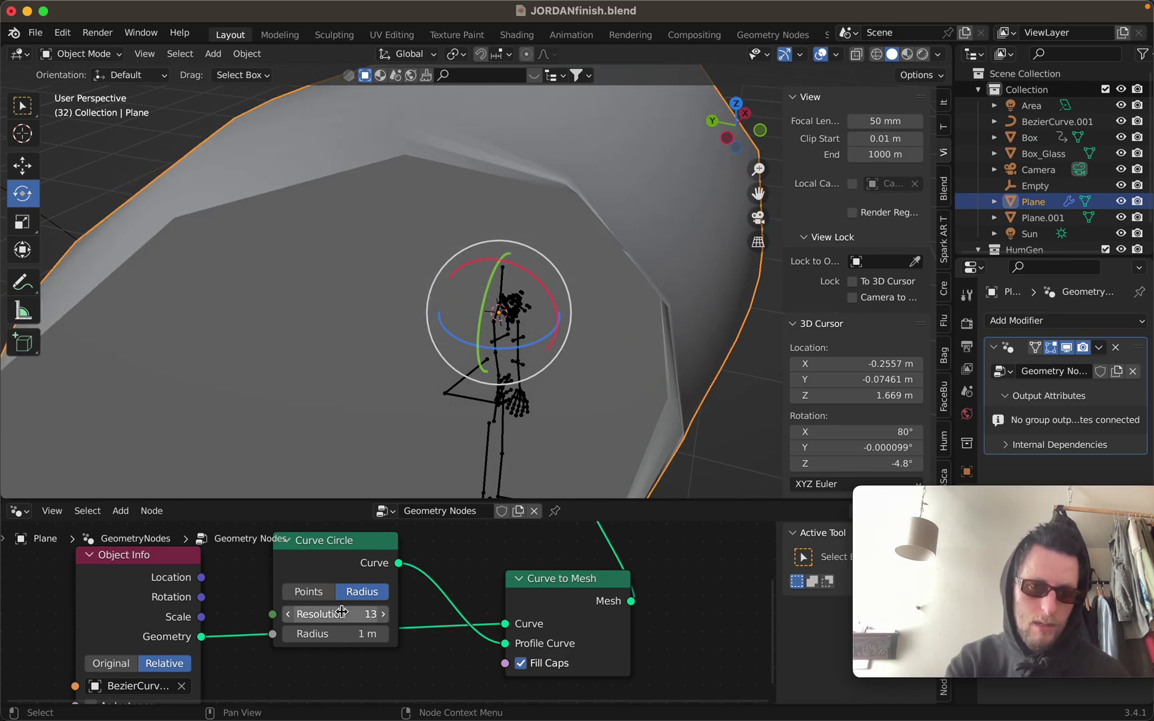
{"action": "type", "text": "1"}
{"action": "key", "text": "Return"}
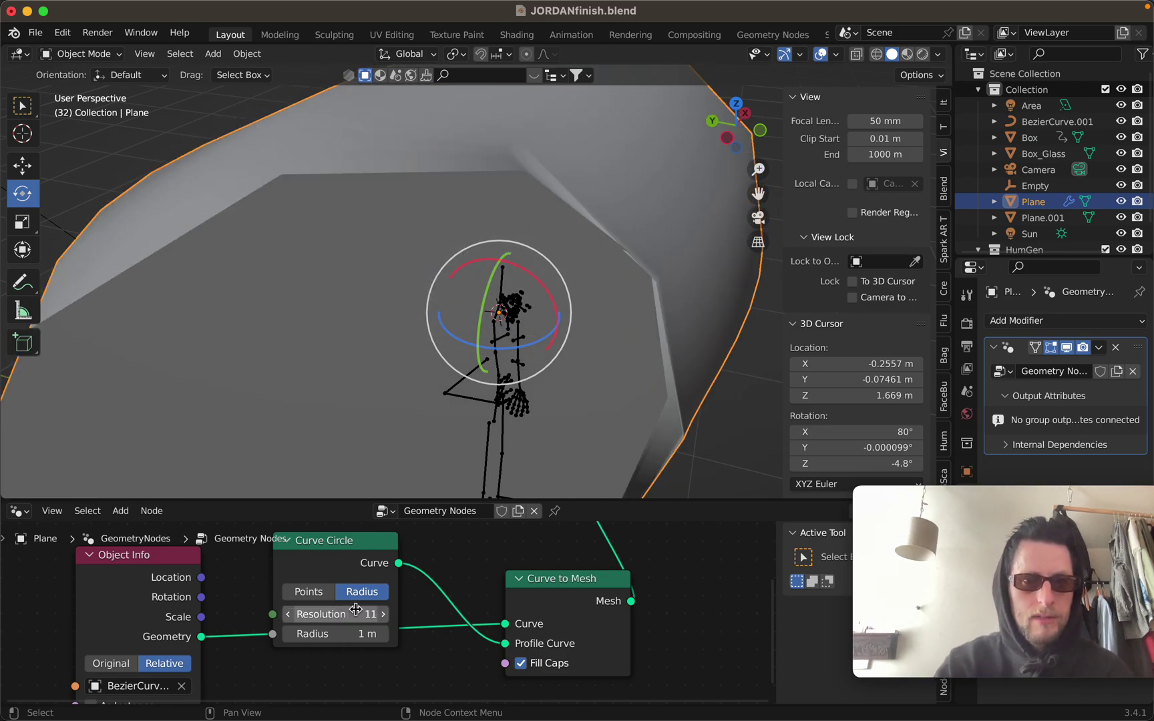
Step: Set the Curve Circle's radius to 0.001 m to shrink the tube to a thin line
{"action": "middle_click_drag", "start_coordinate": [540, 306], "coordinate": [502, 295]}
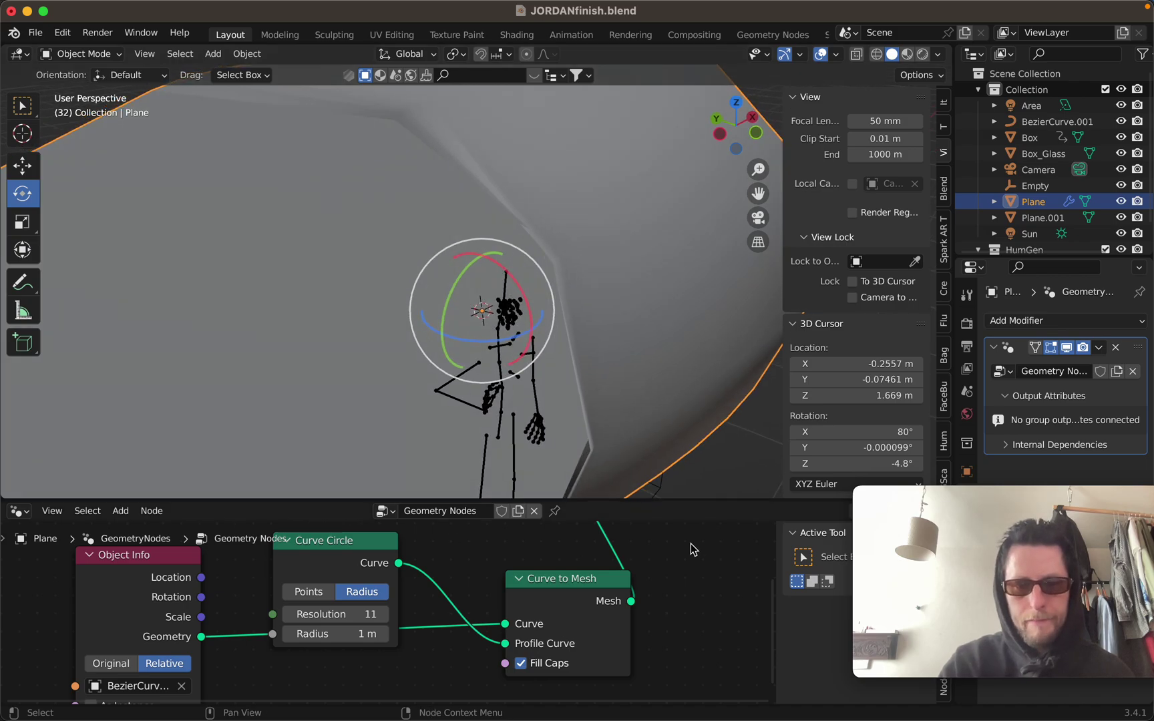
{"action": "scroll", "coordinate": [669, 556], "scroll_direction": "up", "scroll_amount": 5}
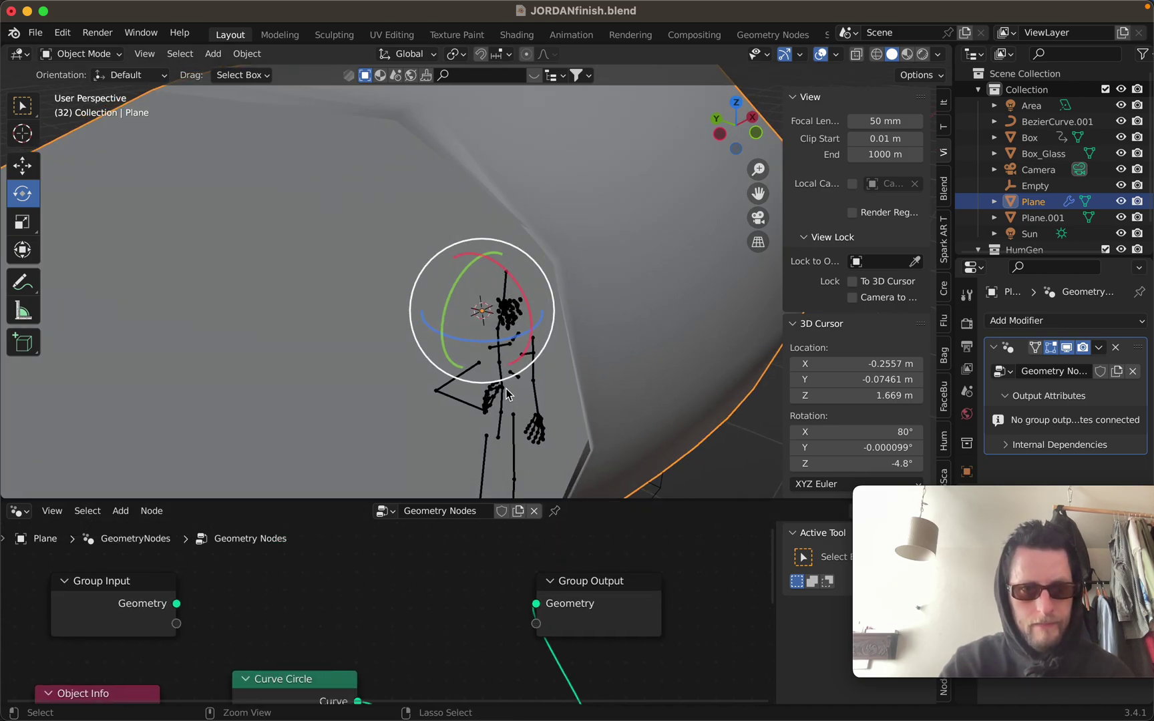
{"action": "scroll", "coordinate": [506, 394], "scroll_direction": "down", "scroll_amount": 5}
{"action": "scroll", "coordinate": [425, 665], "scroll_direction": "down", "scroll_amount": 5}
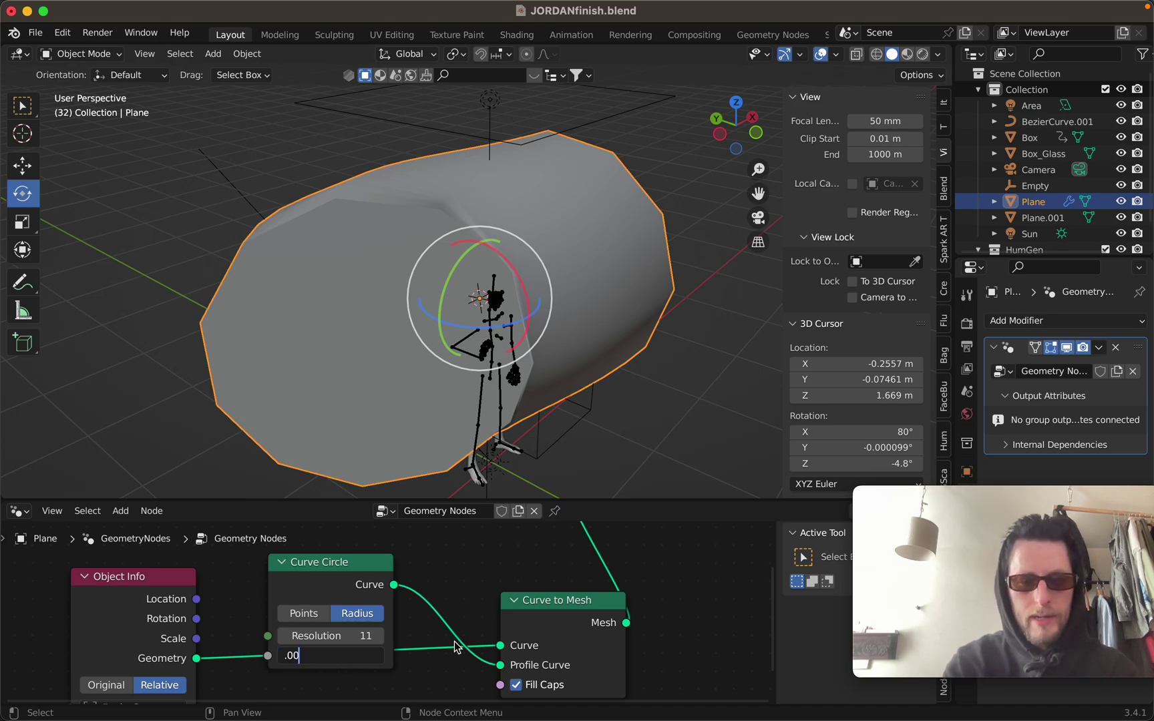
{"action": "key", "text": "Return"}
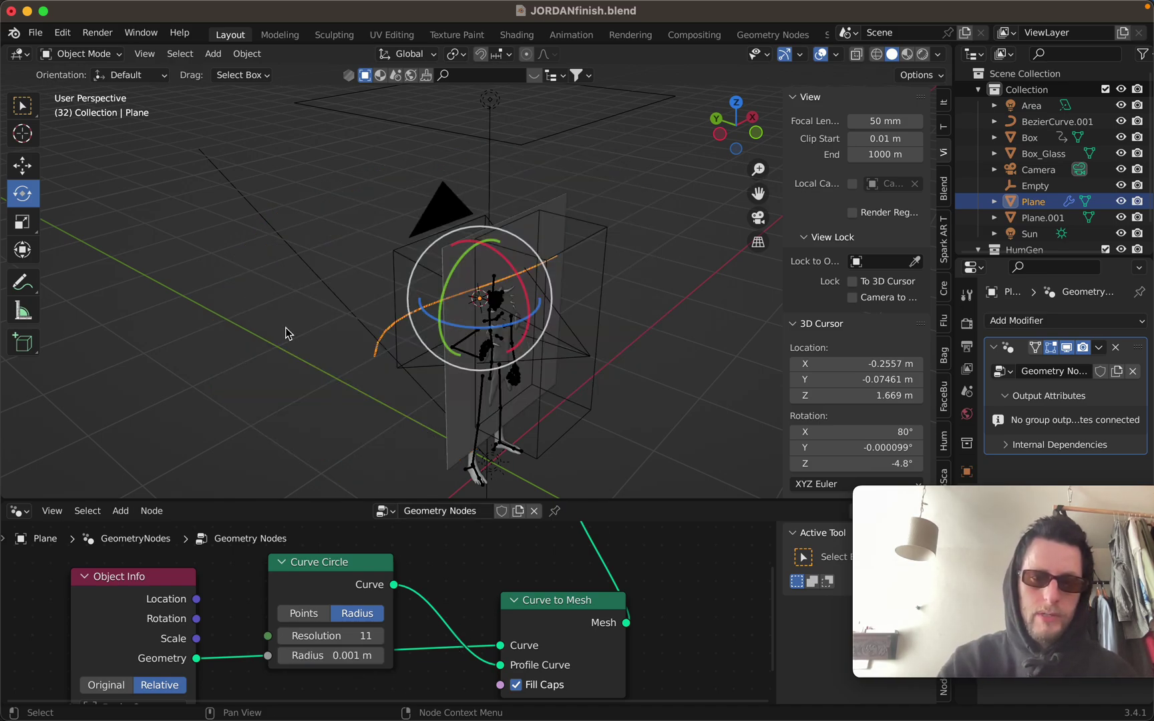
Step: Examine from several angles how the thin tube runs past the figure's head and the glass panel
{"action": "scroll", "coordinate": [481, 318], "scroll_direction": "up", "scroll_amount": 8, "text": "ctrl"}
{"action": "scroll", "coordinate": [490, 319], "scroll_direction": "left", "scroll_amount": 6}
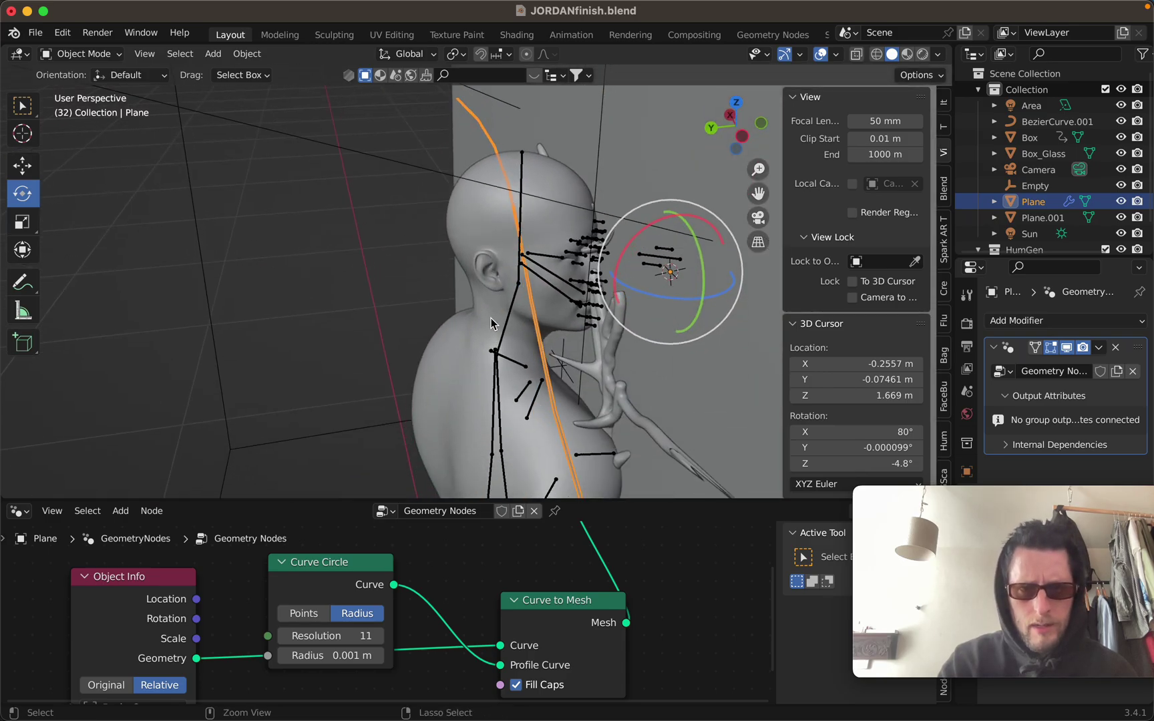
{"action": "scroll", "coordinate": [493, 318], "scroll_direction": "up", "scroll_amount": 8}
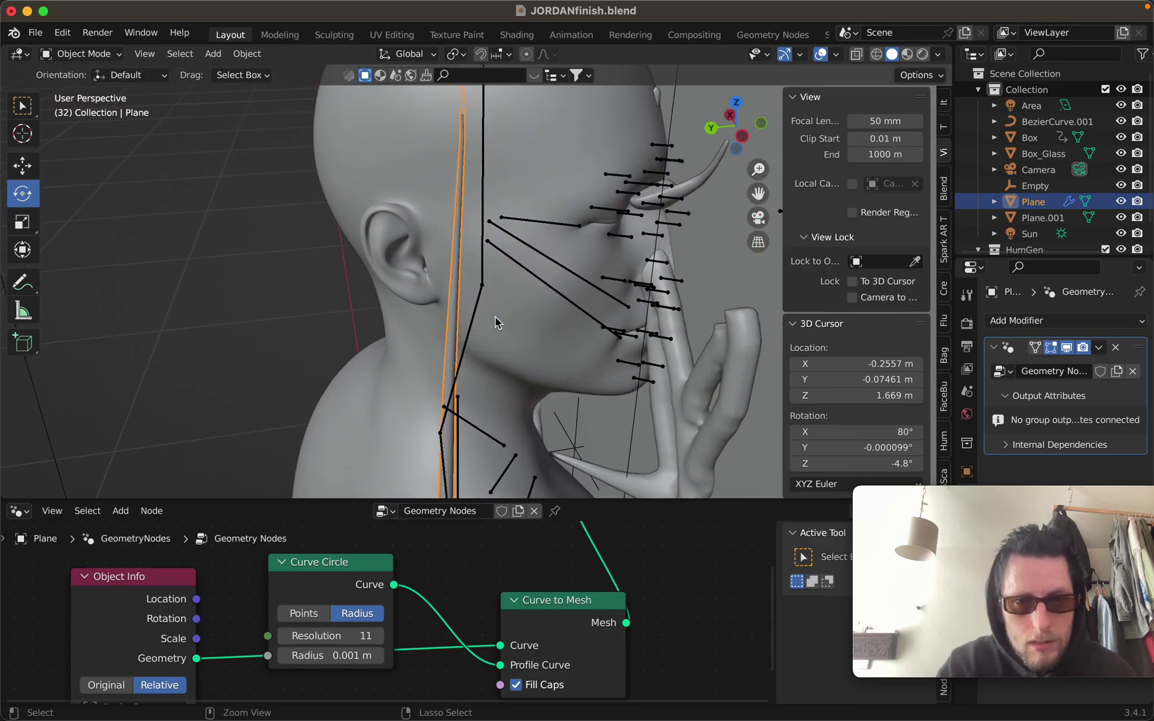
{"action": "scroll", "coordinate": [493, 316], "scroll_direction": "right", "scroll_amount": 6}
{"action": "scroll", "coordinate": [493, 312], "scroll_direction": "down", "scroll_amount": 4, "text": "ctrl"}
{"action": "scroll", "coordinate": [493, 312], "scroll_direction": "right", "scroll_amount": 1}
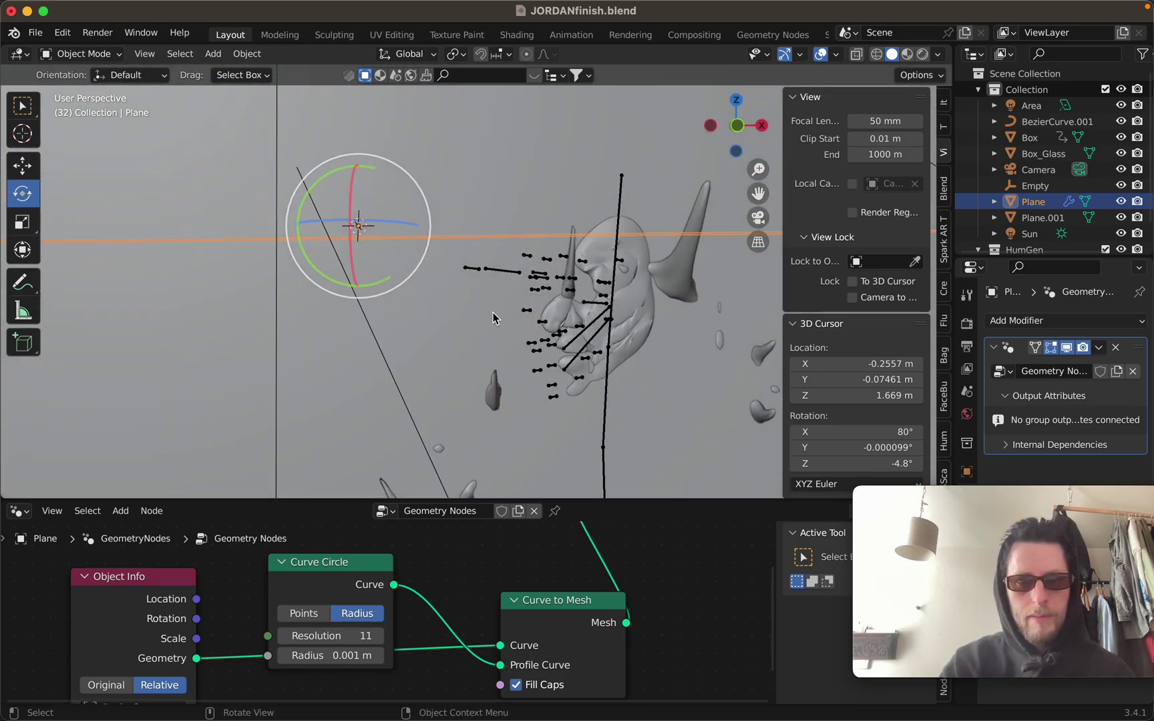
{"action": "scroll", "coordinate": [493, 317], "scroll_direction": "right", "scroll_amount": 5, "text": "shift"}
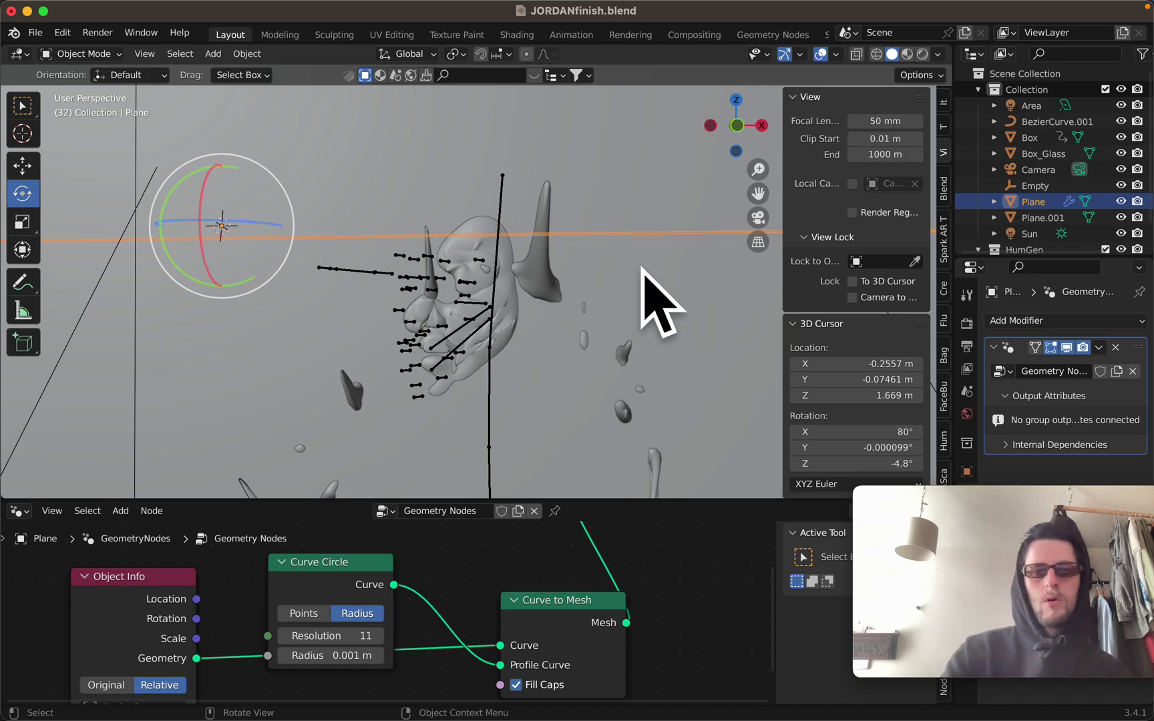
{"action": "scroll", "coordinate": [643, 274], "scroll_direction": "up", "scroll_amount": 5}
{"action": "scroll", "coordinate": [646, 278], "scroll_direction": "down", "scroll_amount": 6, "text": "ctrl"}
{"action": "left_click_drag", "start_coordinate": [178, 298], "coordinate": [299, 499]}
{"action": "left_click_drag", "start_coordinate": [168, 333], "coordinate": [232, 456]}
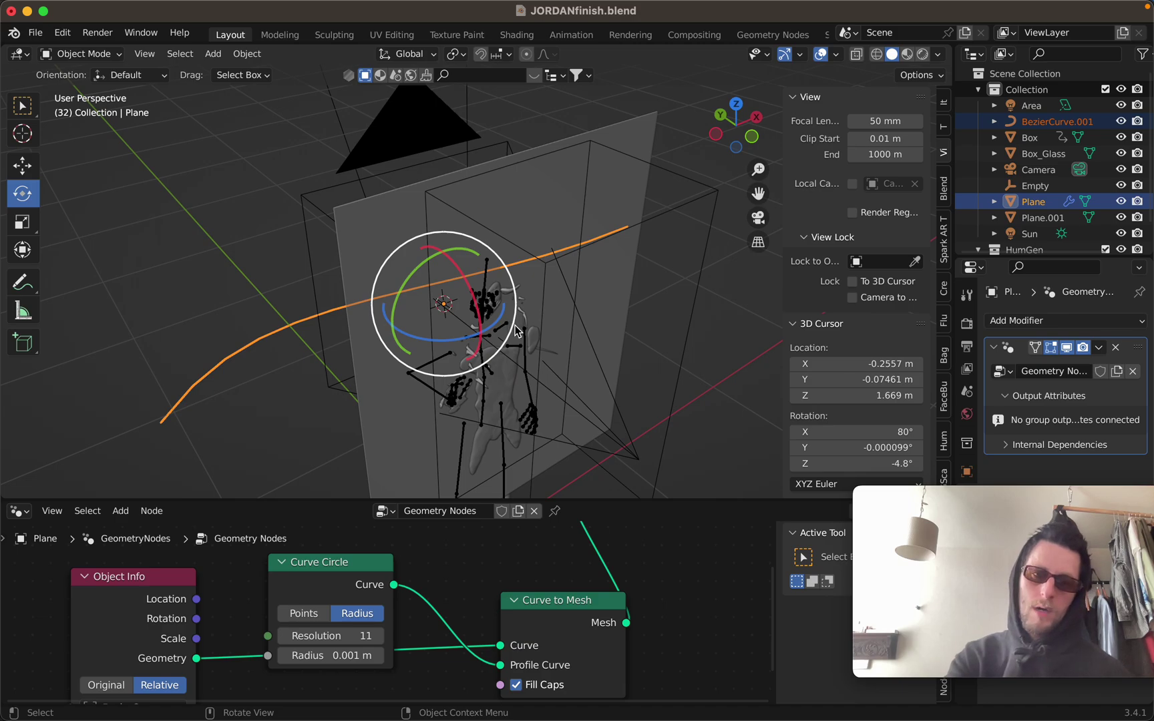
{"action": "scroll", "coordinate": [515, 332], "scroll_direction": "right", "scroll_amount": 5}
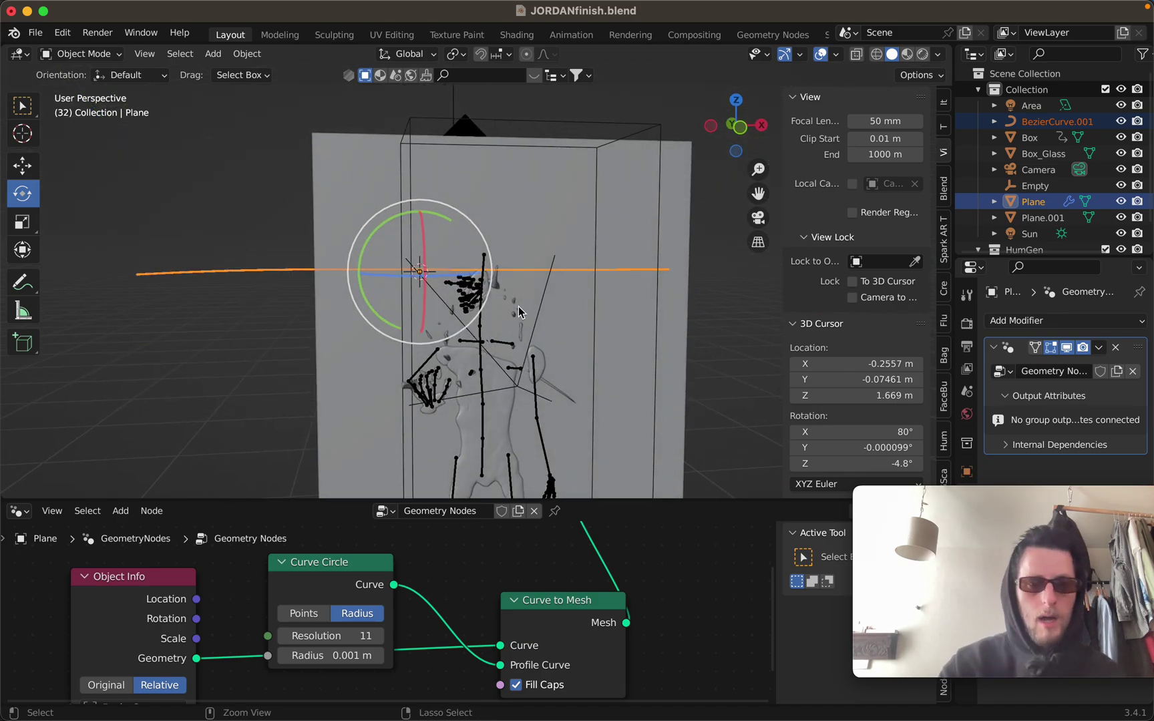
{"action": "scroll", "coordinate": [510, 325], "scroll_direction": "up", "scroll_amount": 3}
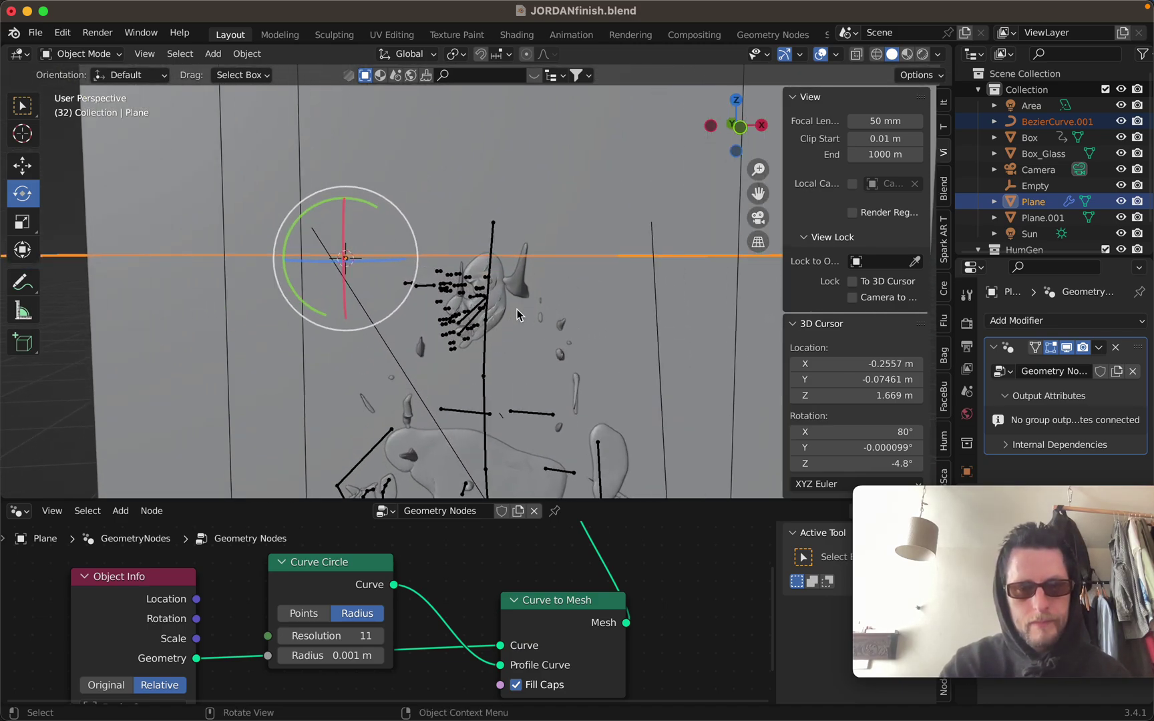
{"action": "left_click", "coordinate": [402, 231]}
{"action": "scroll", "coordinate": [399, 231], "scroll_direction": "right", "scroll_amount": 5}
{"action": "scroll", "coordinate": [402, 235], "scroll_direction": "left", "scroll_amount": 3}
{"action": "scroll", "coordinate": [416, 235], "scroll_direction": "right", "scroll_amount": 5}
{"action": "scroll", "coordinate": [374, 293], "scroll_direction": "left", "scroll_amount": 5}
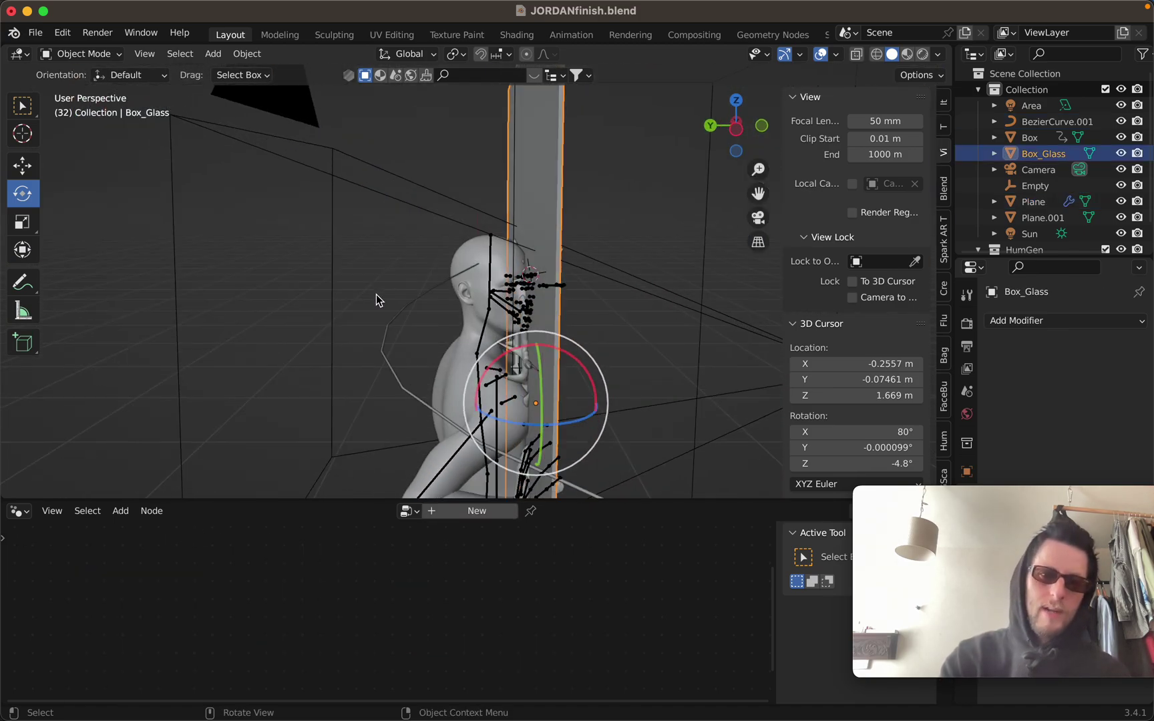
Step: Select the thin tube generated on the plane and add a Remesh modifier after its Geometry Nodes modifier
{"action": "left_click", "coordinate": [383, 338]}
{"action": "scroll", "coordinate": [421, 373], "scroll_direction": "up", "scroll_amount": 4}
{"action": "scroll", "coordinate": [420, 373], "scroll_direction": "up", "scroll_amount": 3, "text": "ctrl"}
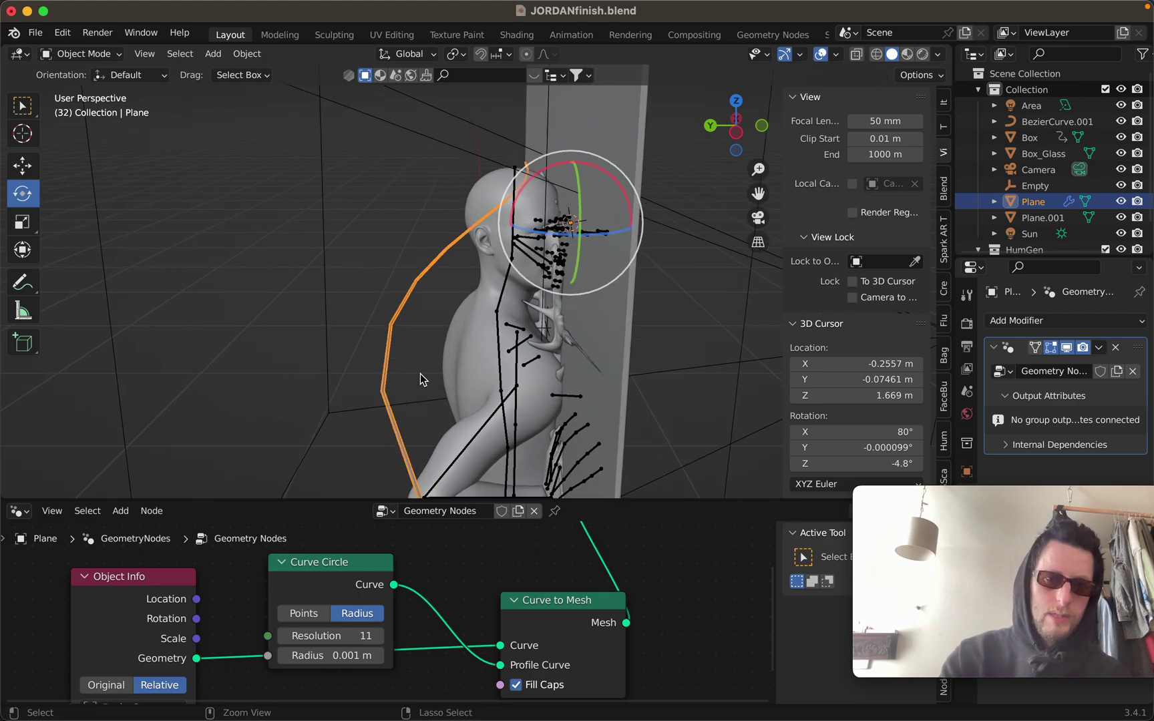
{"action": "scroll", "coordinate": [420, 374], "scroll_direction": "up", "scroll_amount": 2, "text": "ctrl"}
{"action": "left_click_drag", "start_coordinate": [1061, 503], "coordinate": [856, 544]}
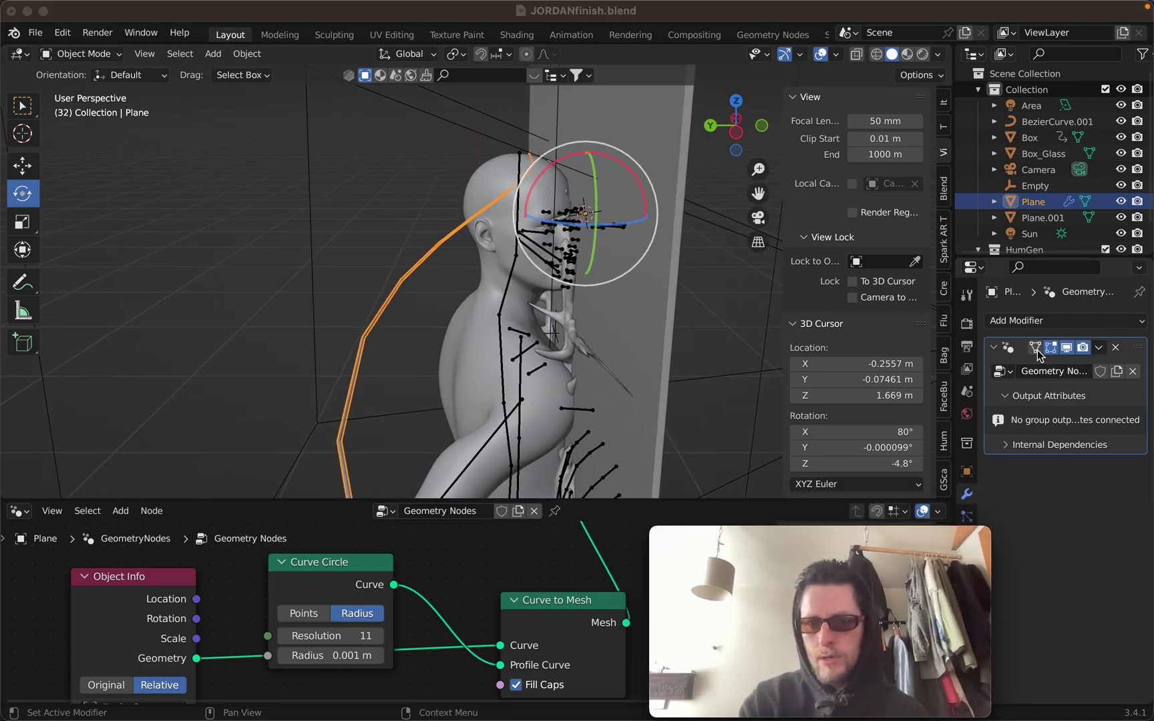
{"action": "left_click", "coordinate": [1031, 321]}
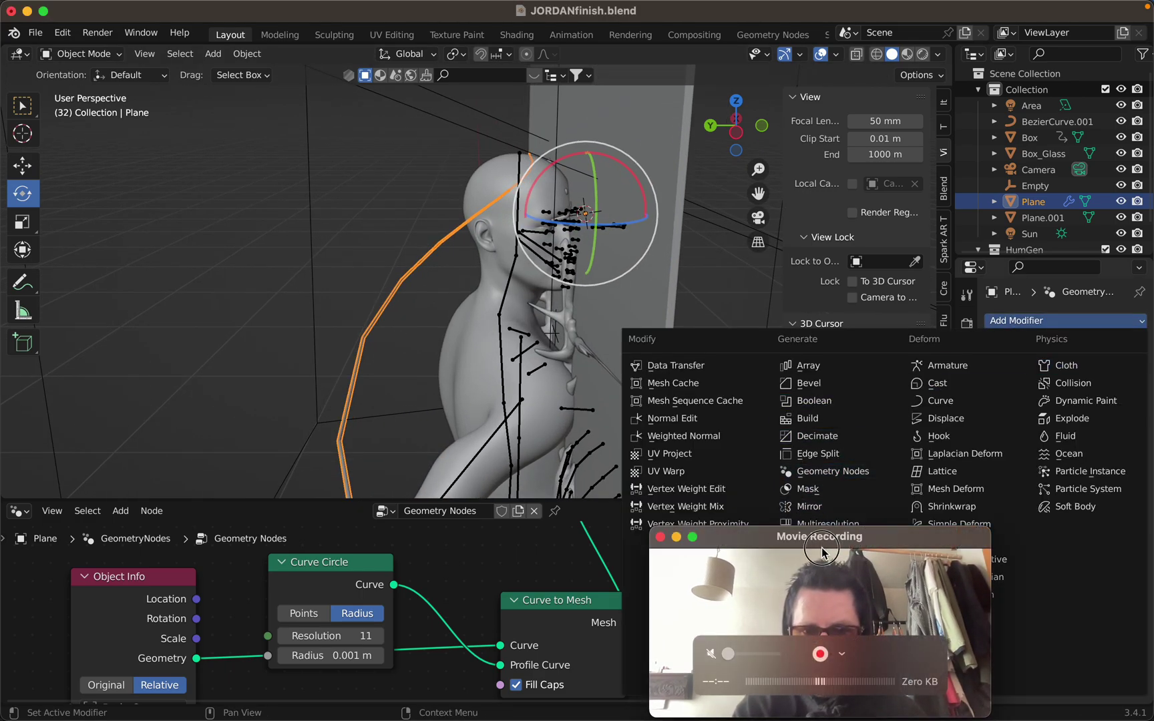
{"action": "left_click_drag", "start_coordinate": [822, 551], "coordinate": [377, 482]}
{"action": "left_click", "coordinate": [809, 541]}
{"action": "left_click_drag", "start_coordinate": [458, 517], "coordinate": [635, 552]}
{"action": "left_click", "coordinate": [1099, 646]}
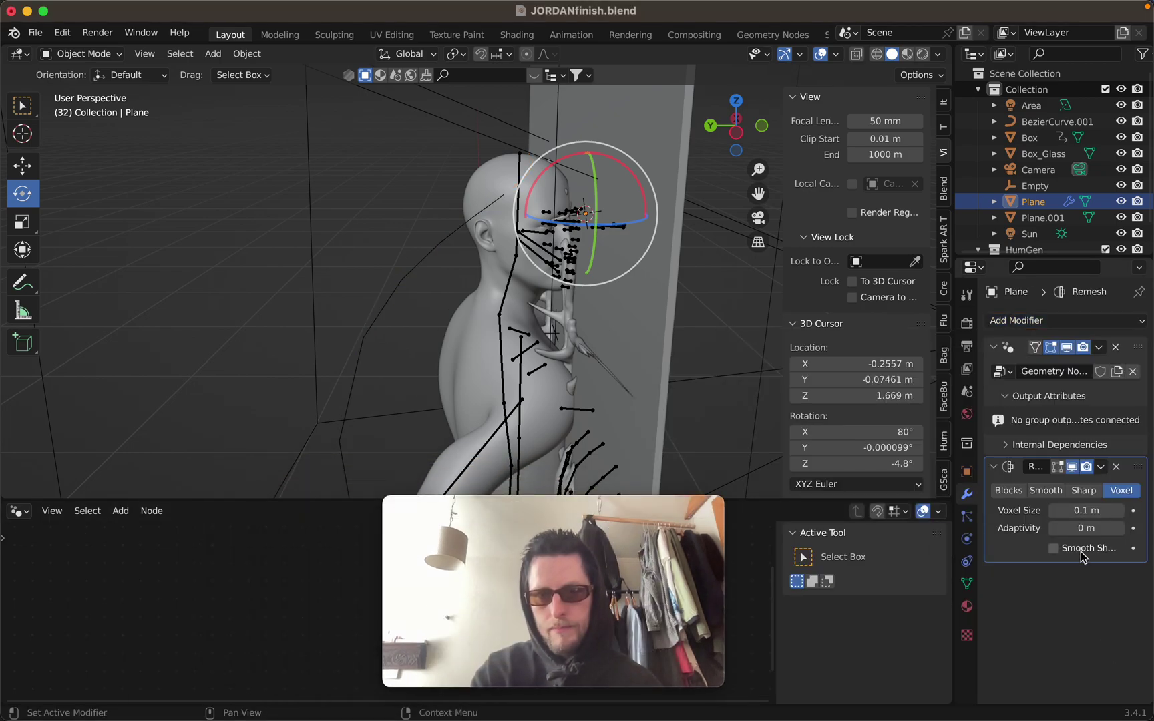
Step: Set the Remesh voxel size to 0.000635 m with Smooth Shading on, and expand the Geometry Nodes modifier's Internal Dependencies
{"action": "left_click_drag", "start_coordinate": [1086, 512], "coordinate": [1045, 512]}
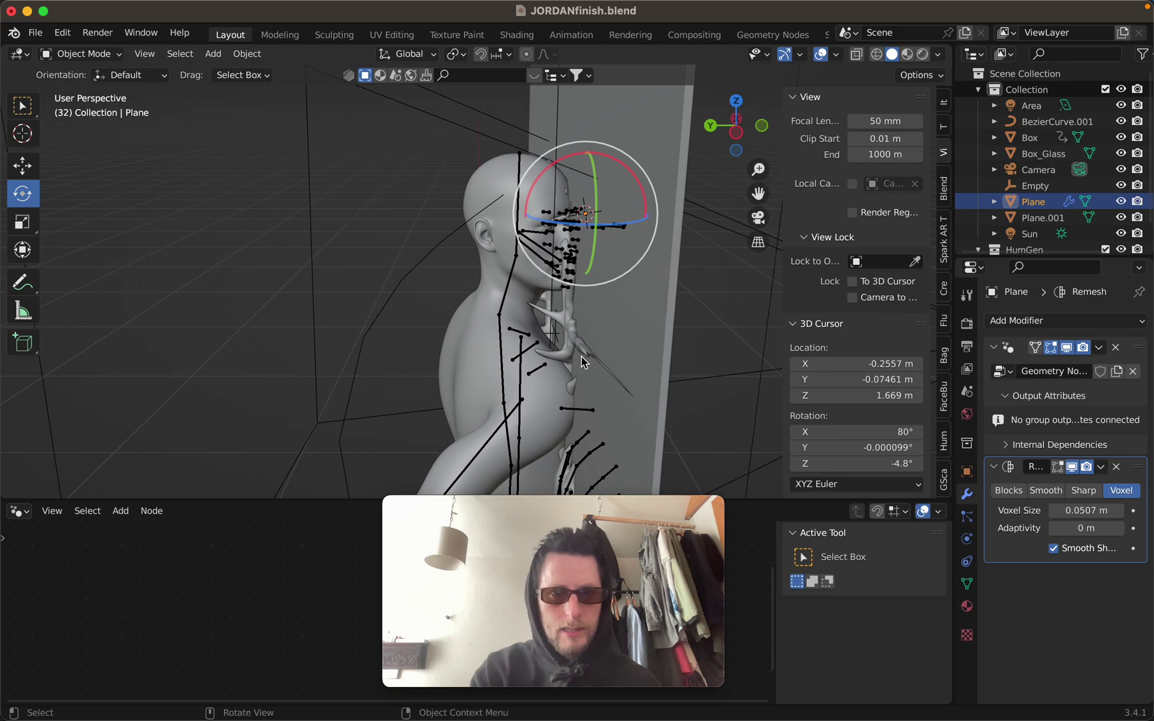
{"action": "scroll", "coordinate": [567, 361], "scroll_direction": "up", "scroll_amount": 3, "text": "ctrl"}
{"action": "middle_click_drag", "start_coordinate": [569, 365], "coordinate": [621, 367], "text": "shift"}
{"action": "mouse_move", "coordinate": [1086, 515]}
{"action": "left_mouse_down"}
{"action": "mouse_move", "coordinate": [1058, 510]}
{"action": "mouse_move", "coordinate": [1070, 510]}
{"action": "left_mouse_up"}
{"action": "middle_click_drag", "start_coordinate": [674, 223], "coordinate": [520, 223]}
{"action": "scroll", "coordinate": [519, 223], "scroll_direction": "down", "scroll_amount": 8, "text": "ctrl"}
{"action": "scroll", "coordinate": [522, 224], "scroll_direction": "up", "scroll_amount": 4}
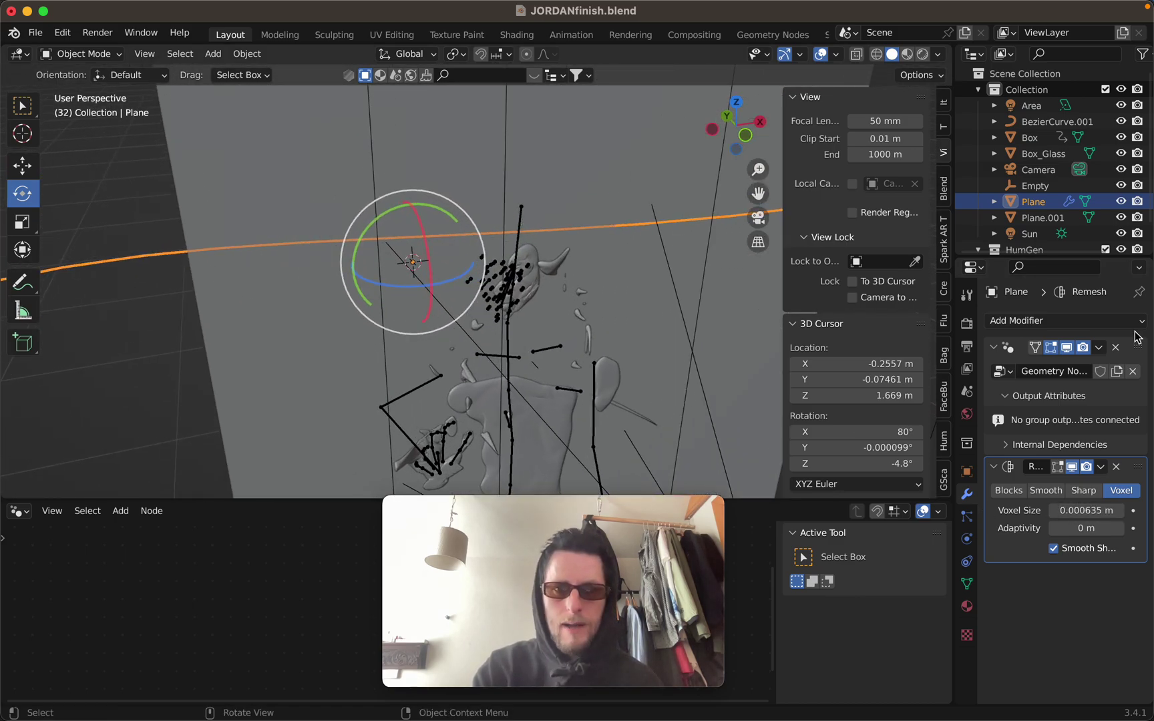
{"action": "left_click", "coordinate": [1135, 444]}
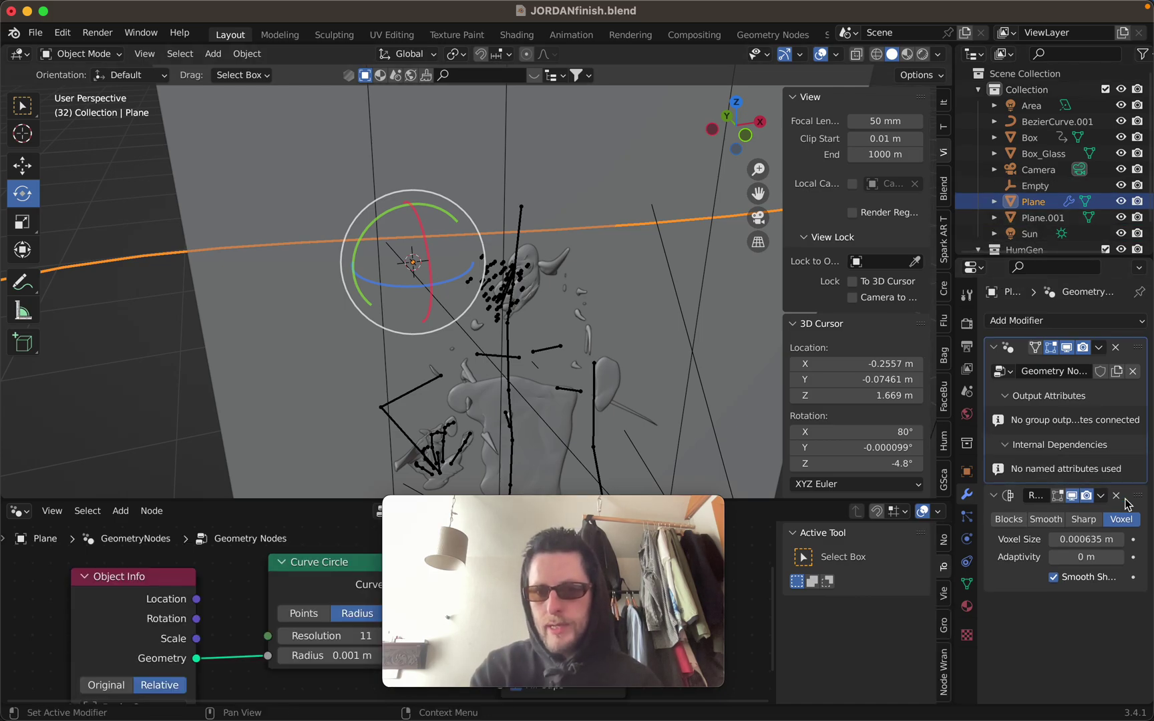
Step: Delete all existing vertices of BezierCurve.001 in Edit Mode, leaving the curve object empty
{"action": "left_click", "coordinate": [1045, 125]}
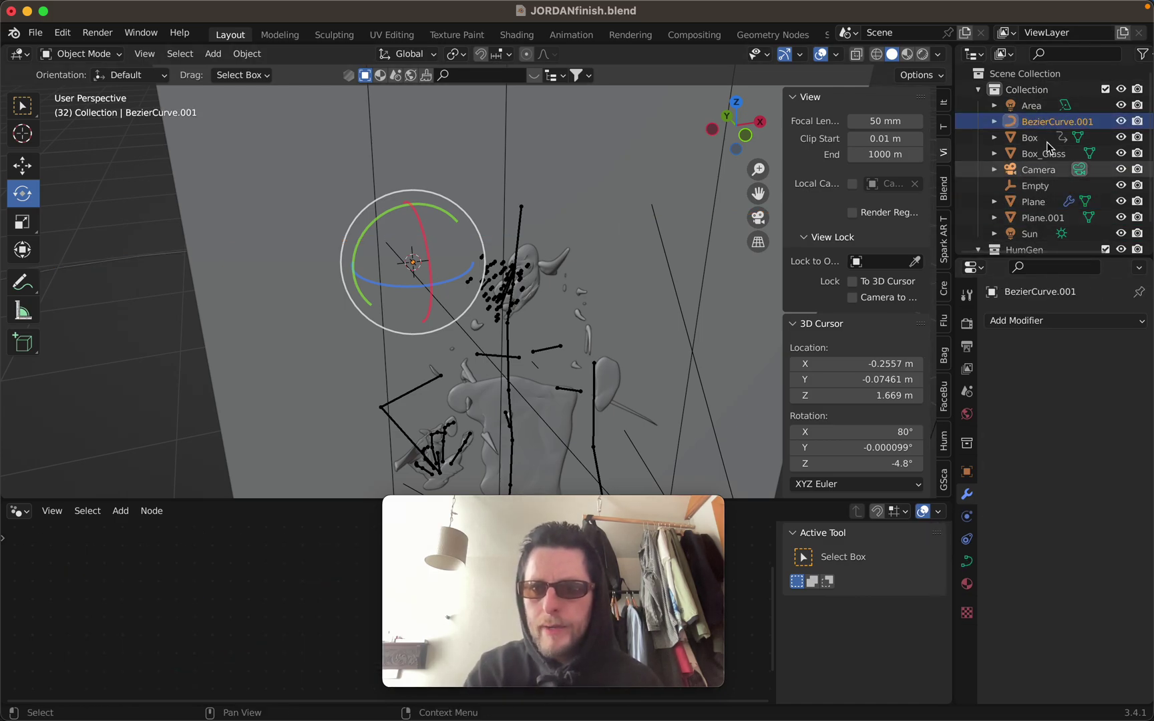
{"action": "key", "text": "Tab"}
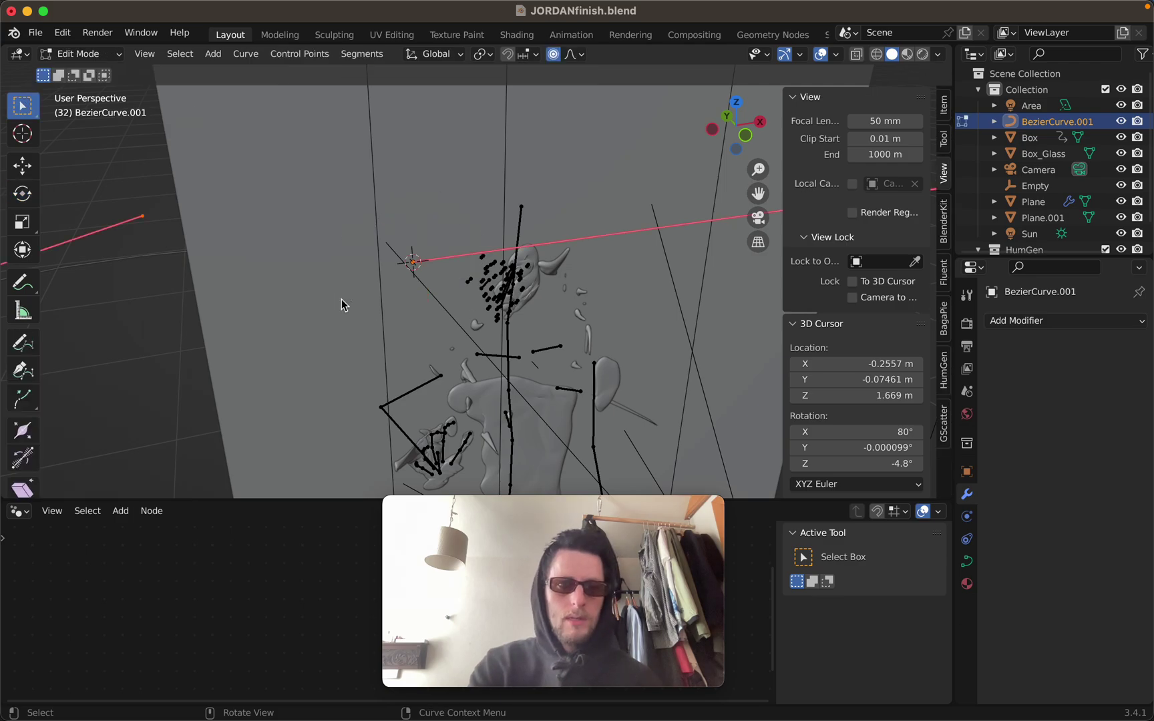
{"action": "scroll", "coordinate": [406, 279], "scroll_direction": "down", "scroll_amount": 4}
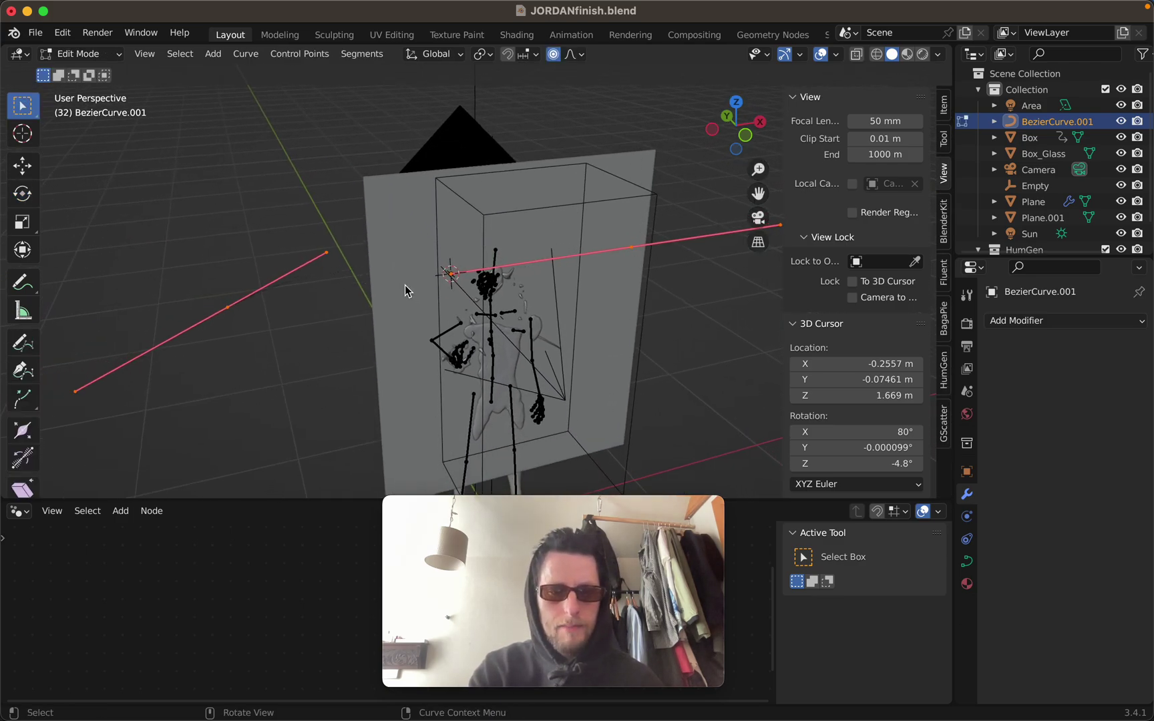
{"action": "key", "text": "x"}
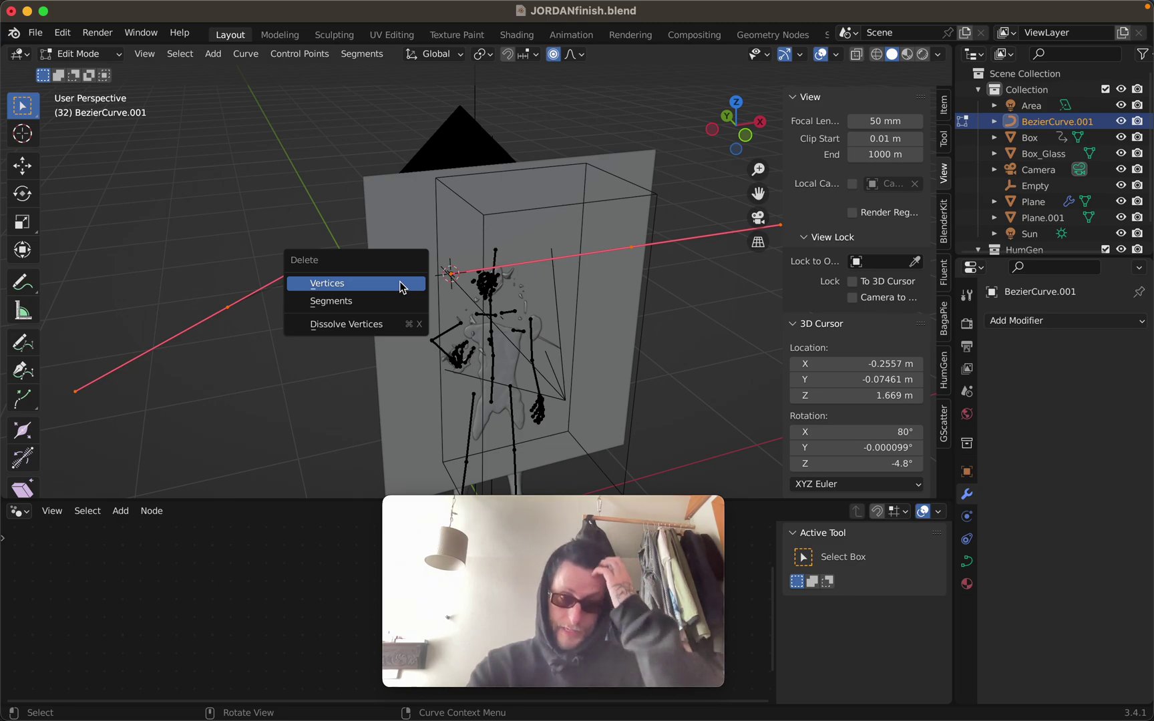
{"action": "left_click", "coordinate": [401, 287]}
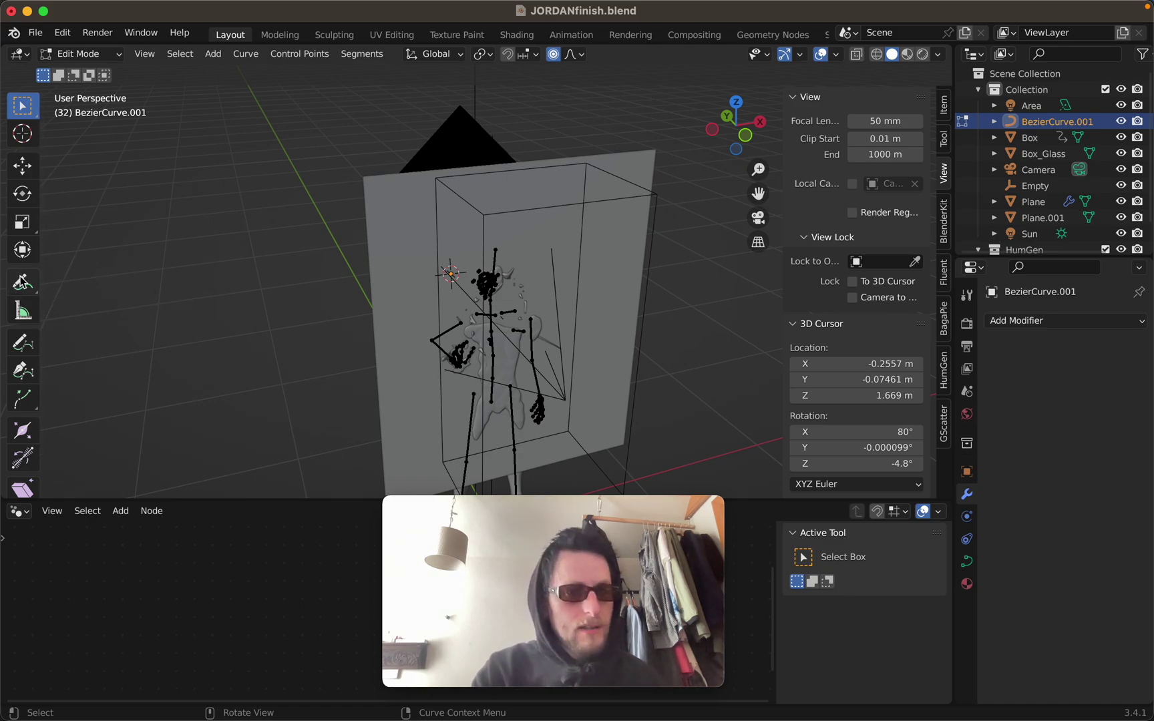
Step: Activate the Draw tool for the emptied curve, facing the front of the figure's upper body
{"action": "left_click", "coordinate": [20, 340]}
{"action": "middle_click_drag", "start_coordinate": [307, 213], "coordinate": [586, 256]}
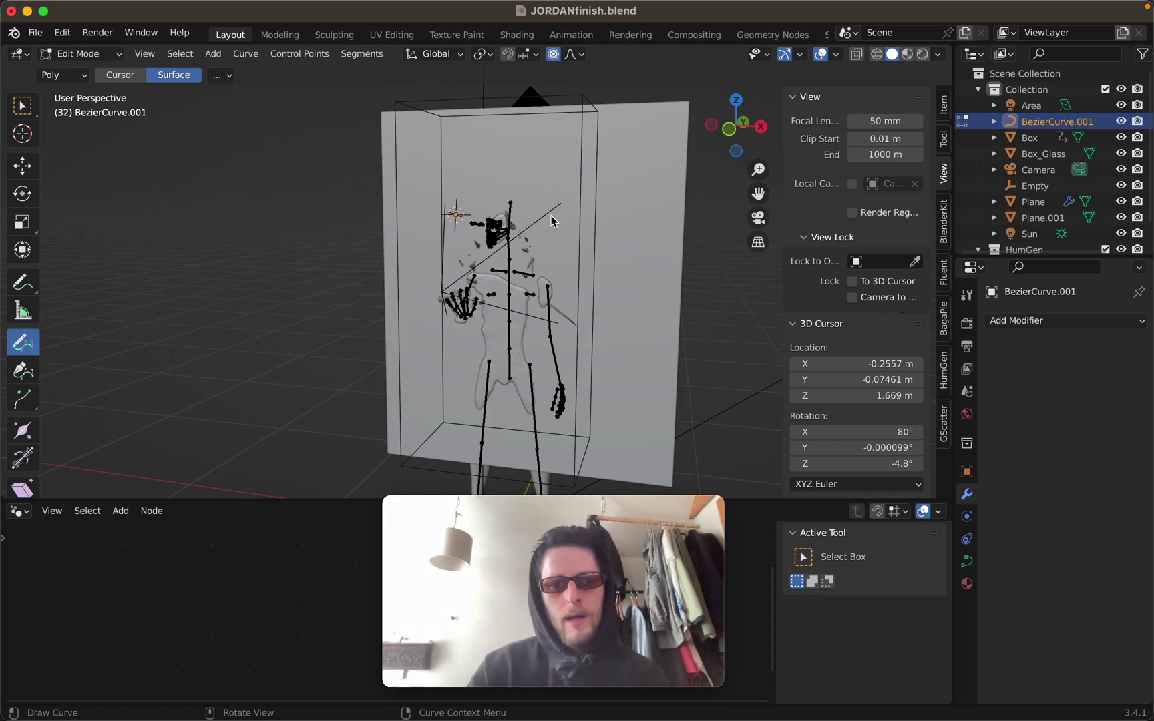
{"action": "scroll", "coordinate": [552, 220], "scroll_direction": "up", "scroll_amount": 10}
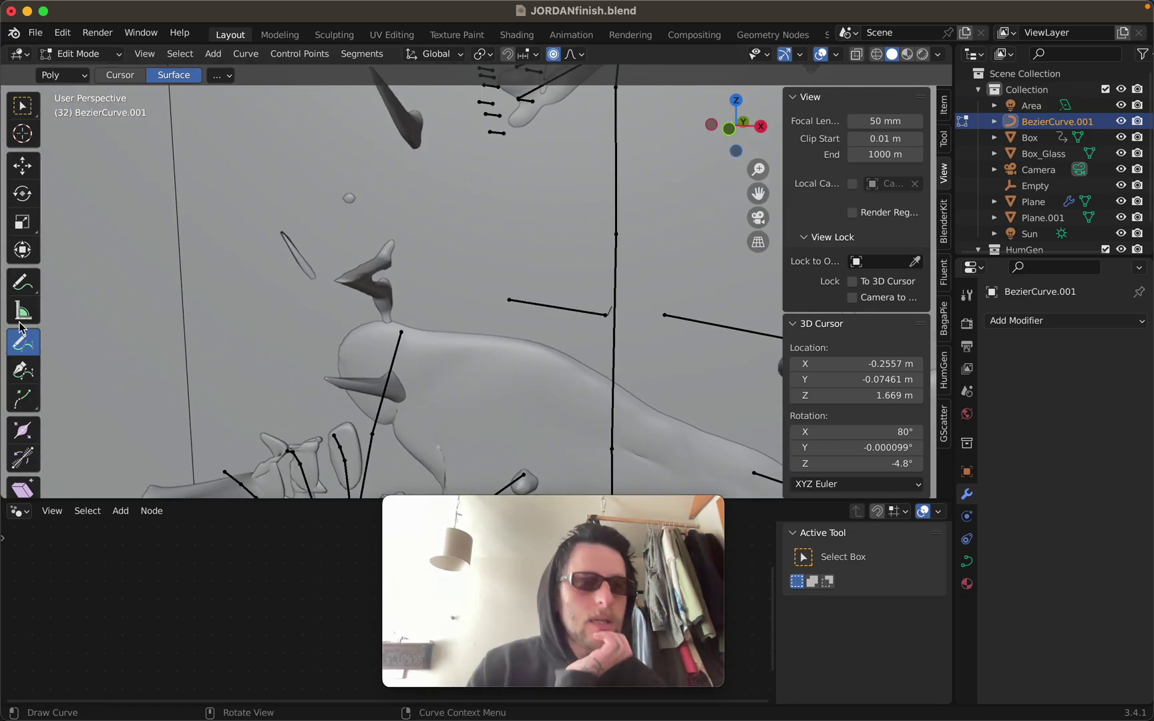
Step: Try drawing a Bezier-type stroke with Surface depth across the gap between the figure's head and shoulders, and undo it
{"action": "left_click", "coordinate": [117, 75]}
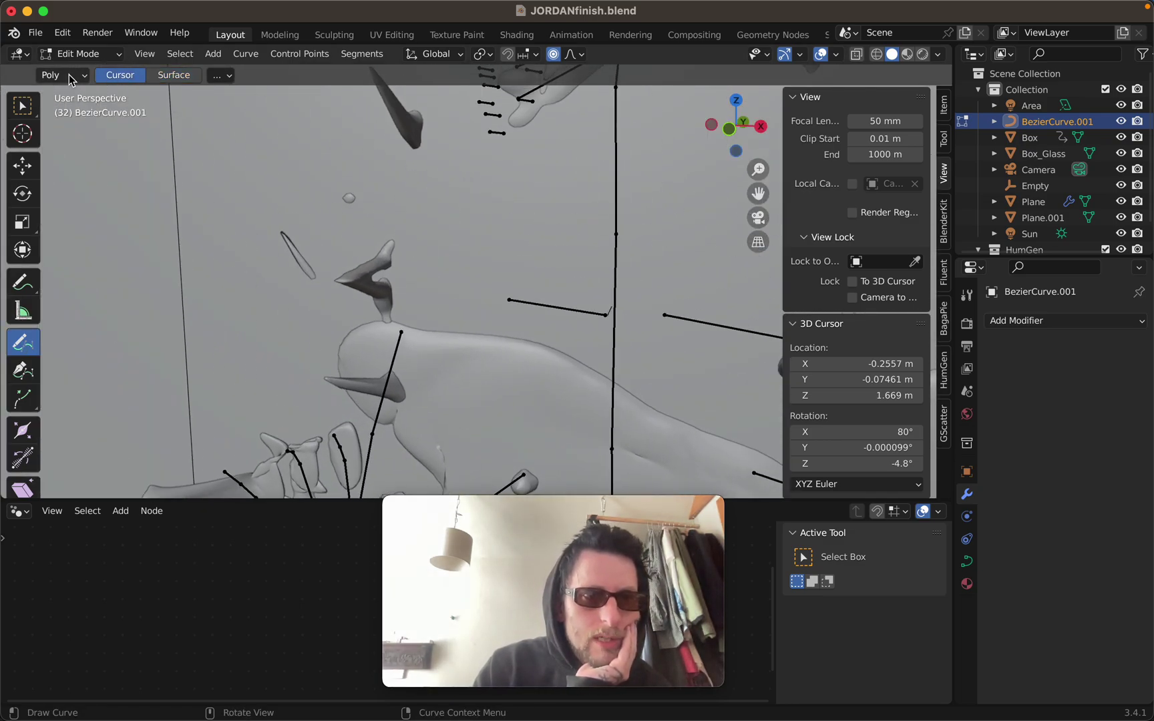
{"action": "left_click", "coordinate": [63, 75]}
{"action": "left_click", "coordinate": [57, 111]}
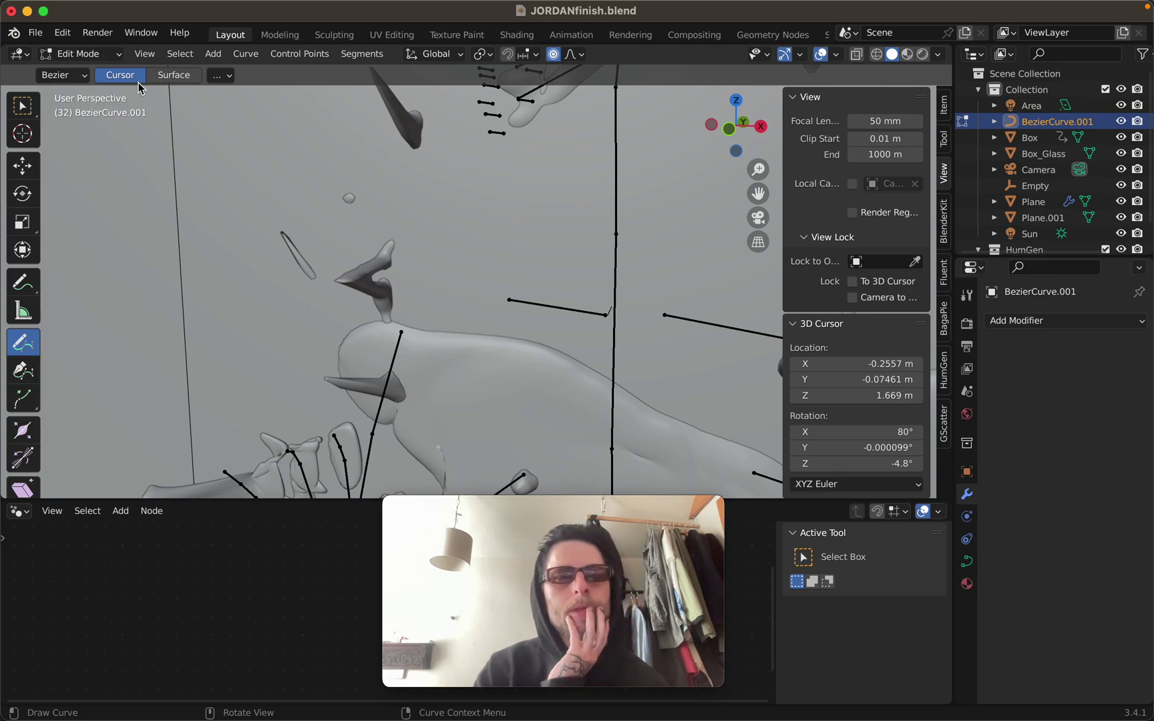
{"action": "left_click", "coordinate": [163, 79]}
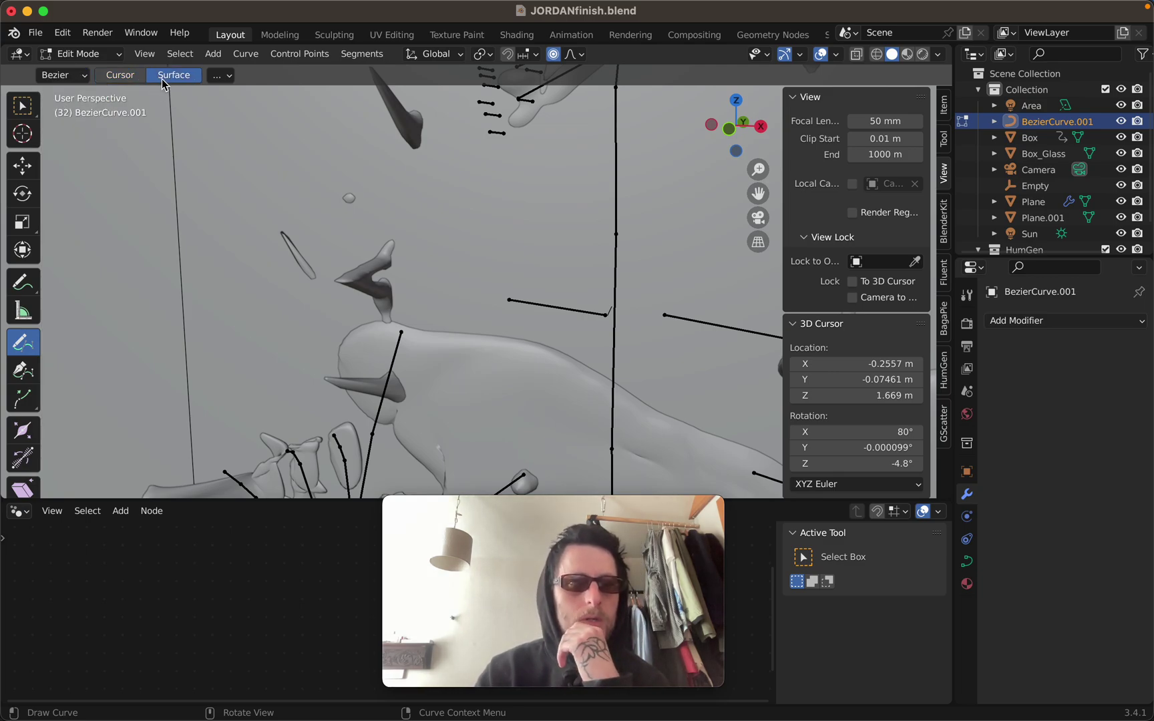
{"action": "left_click", "coordinate": [72, 78]}
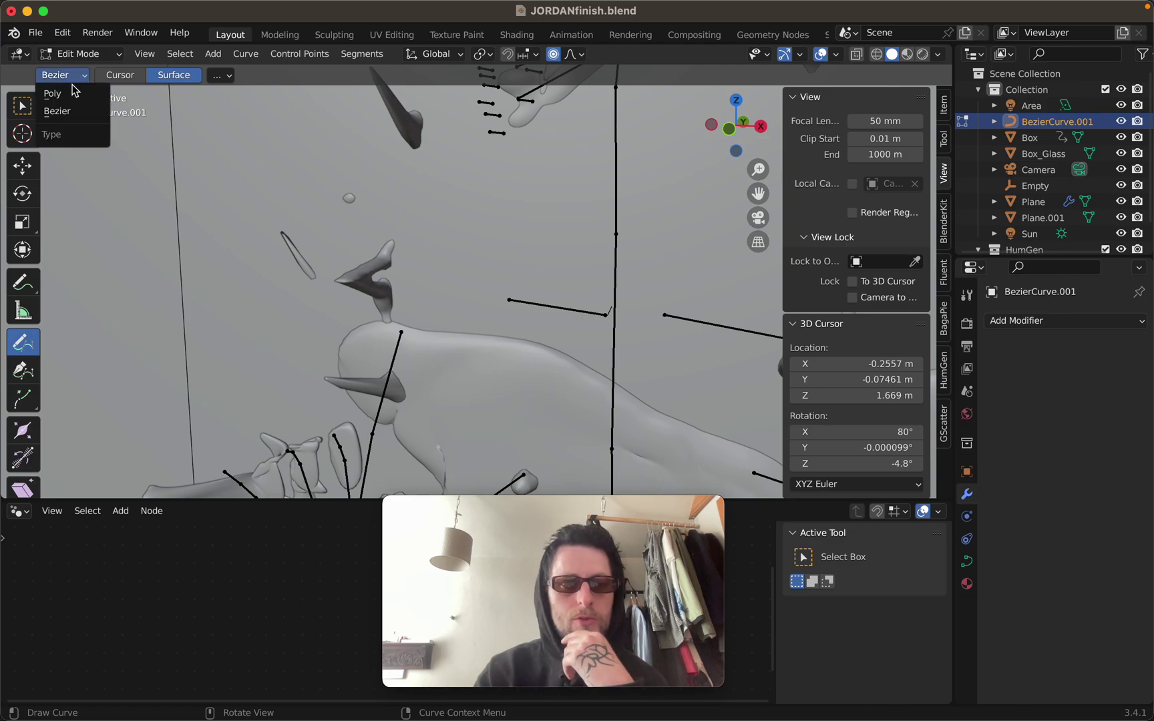
{"action": "left_click", "coordinate": [157, 164]}
{"action": "mouse_move", "coordinate": [179, 187]}
{"action": "left_mouse_down"}
{"action": "mouse_move", "coordinate": [785, 275]}
{"action": "mouse_move", "coordinate": [796, 260]}
{"action": "left_mouse_up"}
{"action": "scroll", "coordinate": [426, 250], "scroll_direction": "down", "scroll_amount": 4}
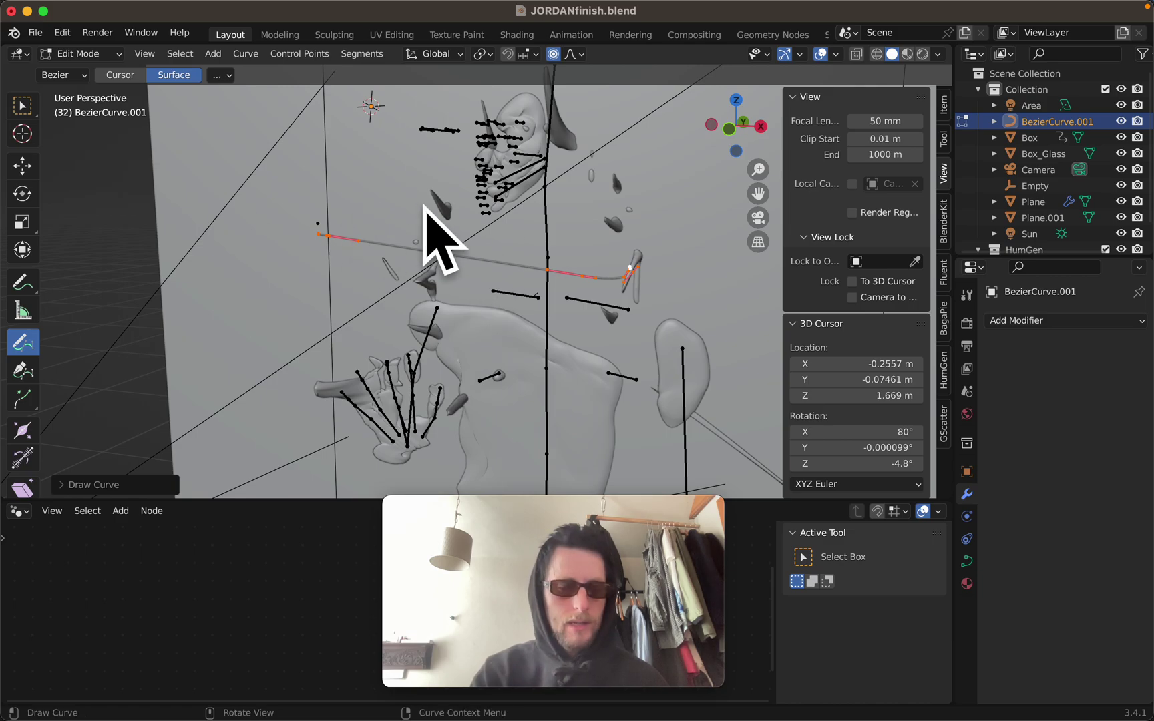
{"action": "middle_click_drag", "start_coordinate": [428, 222], "coordinate": [436, 218]}
{"action": "key", "text": "ctrl+z"}
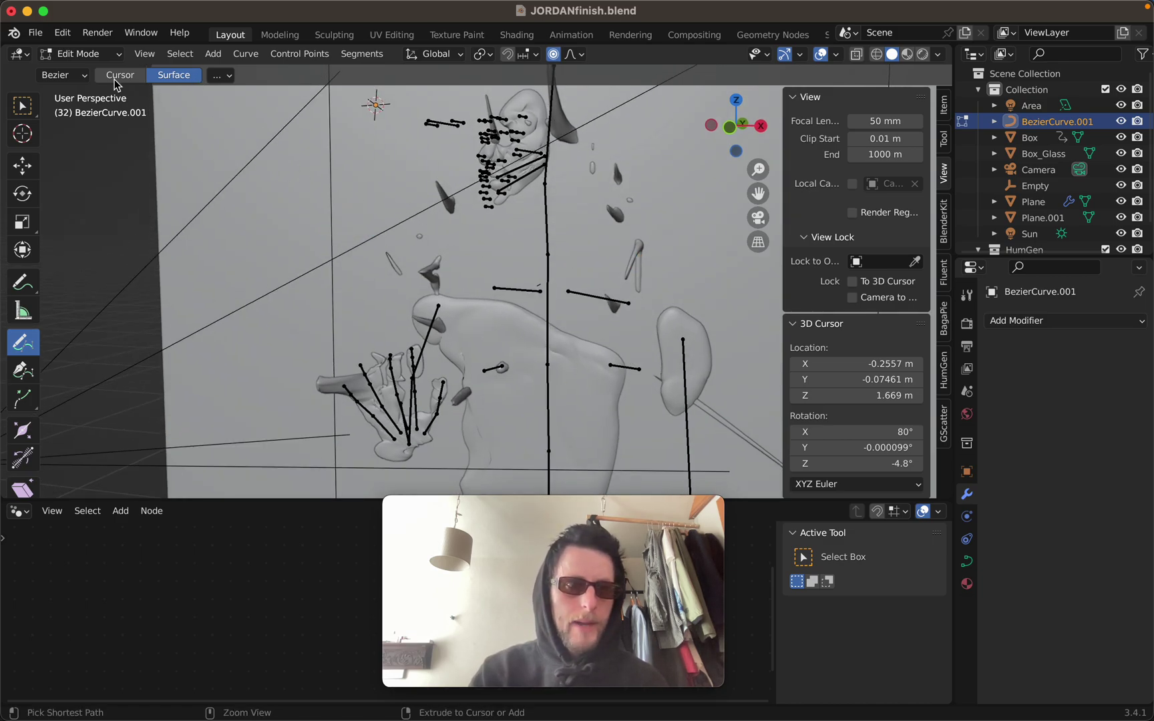
Step: Switch the drawn stroke type to Poly and sketch a test stroke across the figure's upper chest
{"action": "left_click", "coordinate": [72, 75]}
{"action": "left_click", "coordinate": [85, 100]}
{"action": "mouse_move", "coordinate": [275, 273]}
{"action": "left_mouse_down"}
{"action": "mouse_move", "coordinate": [631, 298]}
{"action": "mouse_move", "coordinate": [605, 240]}
{"action": "left_mouse_up"}
Step: Examine from the side and at several distances how the test stroke follows the figure's surfaces in depth
{"action": "mouse_move", "coordinate": [604, 240]}
{"action": "middle_mouse_down"}
{"action": "mouse_move", "coordinate": [407, 244]}
{"action": "mouse_move", "coordinate": [457, 266]}
{"action": "middle_mouse_up"}
{"action": "scroll", "coordinate": [405, 240], "scroll_direction": "up", "scroll_amount": 7, "text": "ctrl"}
{"action": "scroll", "coordinate": [463, 265], "scroll_direction": "down", "scroll_amount": 4, "text": "ctrl"}
{"action": "scroll", "coordinate": [457, 266], "scroll_direction": "down", "scroll_amount": 4, "text": "ctrl"}
{"action": "scroll", "coordinate": [460, 267], "scroll_direction": "left", "scroll_amount": 3, "text": "shift"}
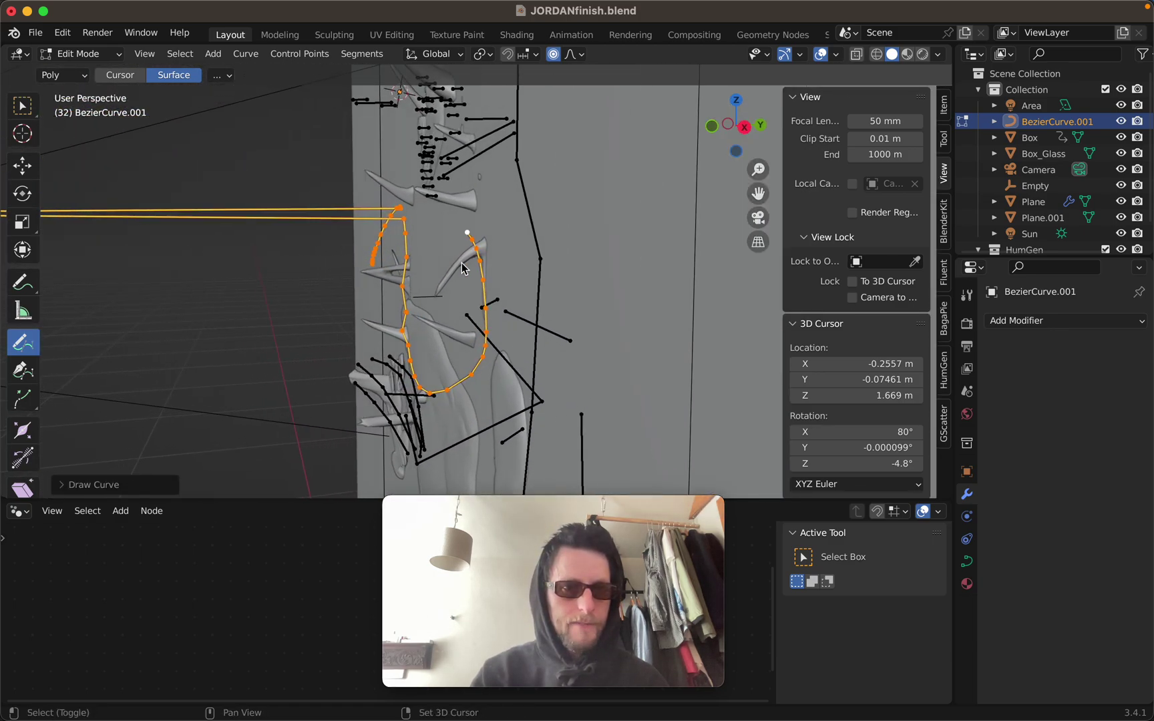
{"action": "scroll", "coordinate": [307, 255], "scroll_direction": "down", "scroll_amount": 4, "text": "ctrl"}
{"action": "scroll", "coordinate": [283, 262], "scroll_direction": "left", "scroll_amount": 2, "text": "shift"}
{"action": "scroll", "coordinate": [285, 266], "scroll_direction": "down", "scroll_amount": 1, "text": "ctrl"}
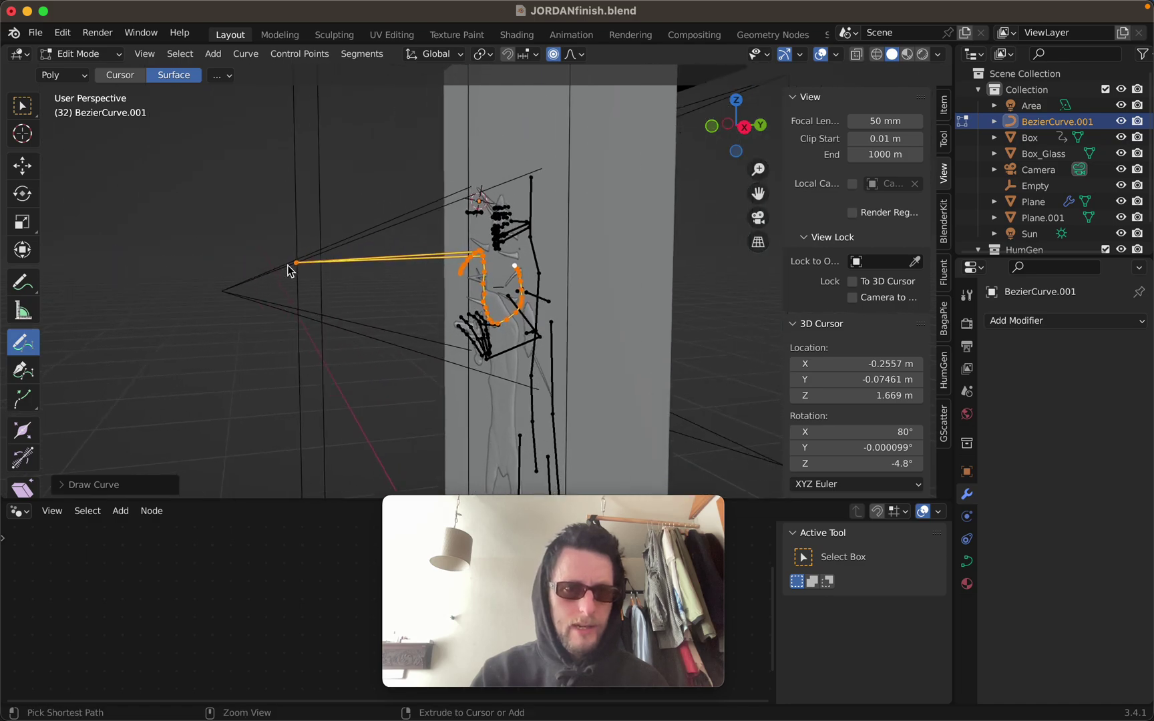
{"action": "scroll", "coordinate": [285, 265], "scroll_direction": "up", "scroll_amount": 4, "text": "ctrl"}
{"action": "middle_click_drag", "start_coordinate": [285, 265], "coordinate": [258, 353]}
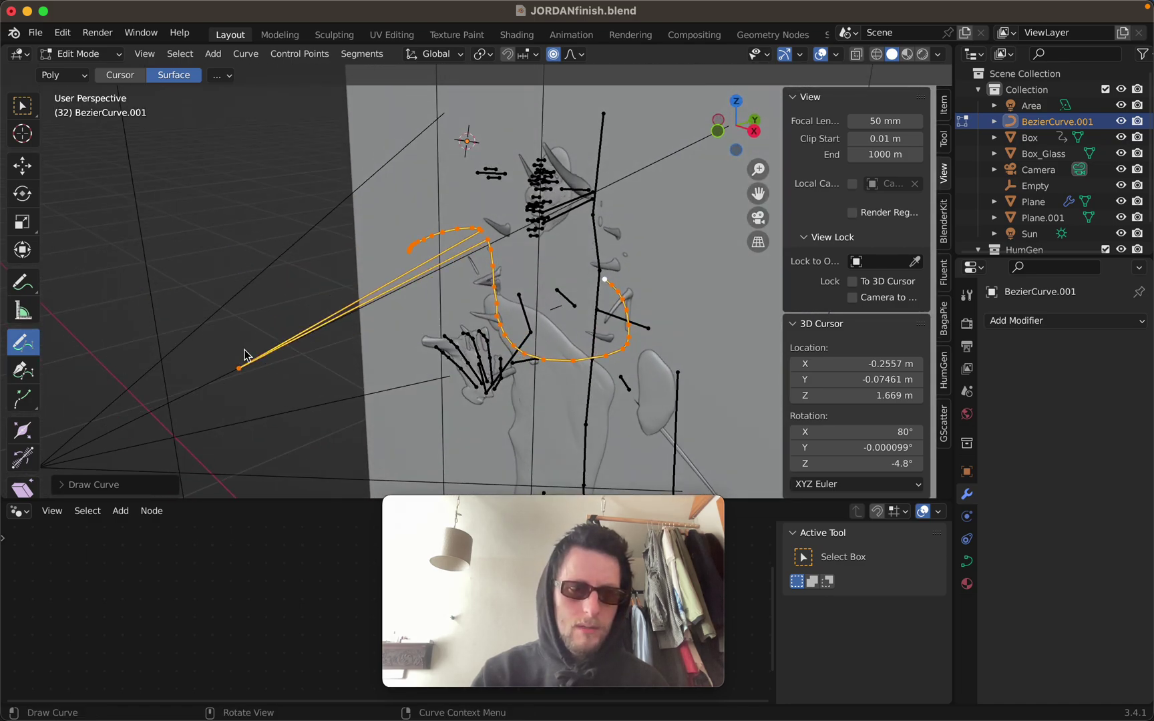
Step: Try a second looping Poly stroke around the figure's upper body, and undo both test strokes
{"action": "mouse_move", "coordinate": [310, 250]}
{"action": "left_mouse_down"}
{"action": "mouse_move", "coordinate": [463, 451]}
{"action": "mouse_move", "coordinate": [444, 261]}
{"action": "mouse_move", "coordinate": [425, 327]}
{"action": "left_mouse_up"}
{"action": "mouse_move", "coordinate": [598, 243]}
{"action": "middle_mouse_down"}
{"action": "mouse_move", "coordinate": [610, 231]}
{"action": "mouse_move", "coordinate": [460, 428]}
{"action": "middle_mouse_up"}
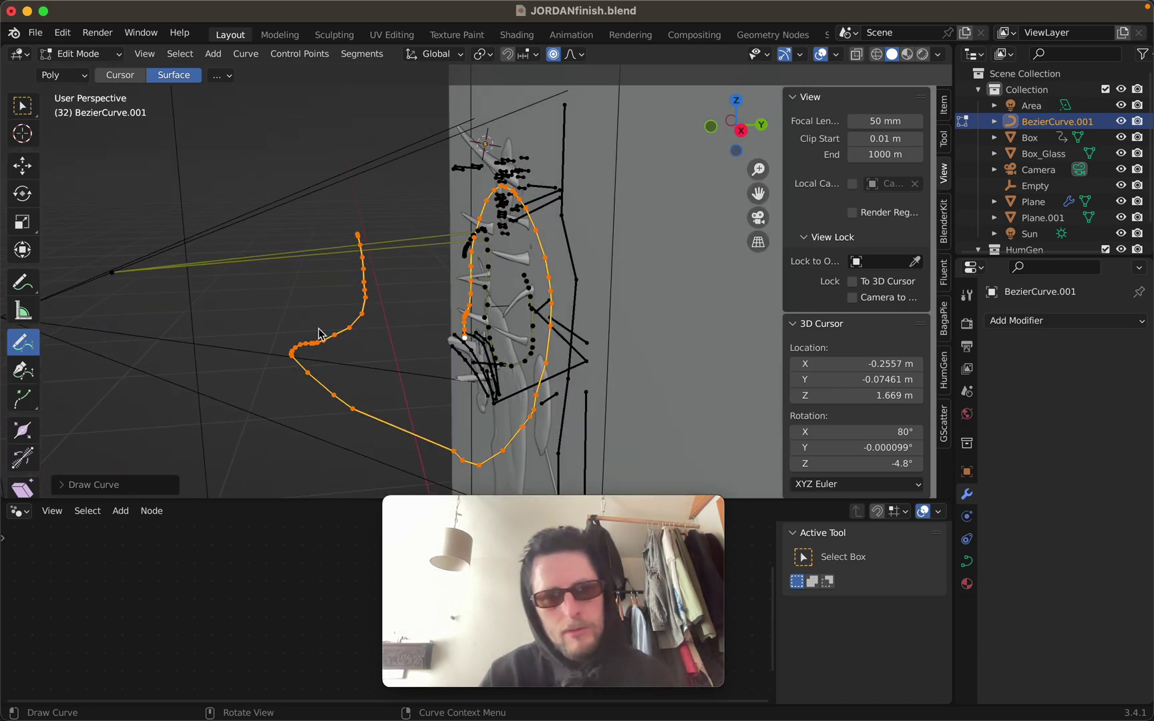
{"action": "key", "text": "ctrl+z"}
{"action": "key", "text": "ctrl+z"}
Step: Leave Edit Mode and hide the figure's armature so its bones no longer cover the face in front view
{"action": "mouse_move", "coordinate": [478, 287]}
{"action": "middle_mouse_down"}
{"action": "mouse_move", "coordinate": [495, 267]}
{"action": "mouse_move", "coordinate": [566, 287]}
{"action": "mouse_move", "coordinate": [556, 255]}
{"action": "middle_mouse_up"}
{"action": "key", "text": "KP_1"}
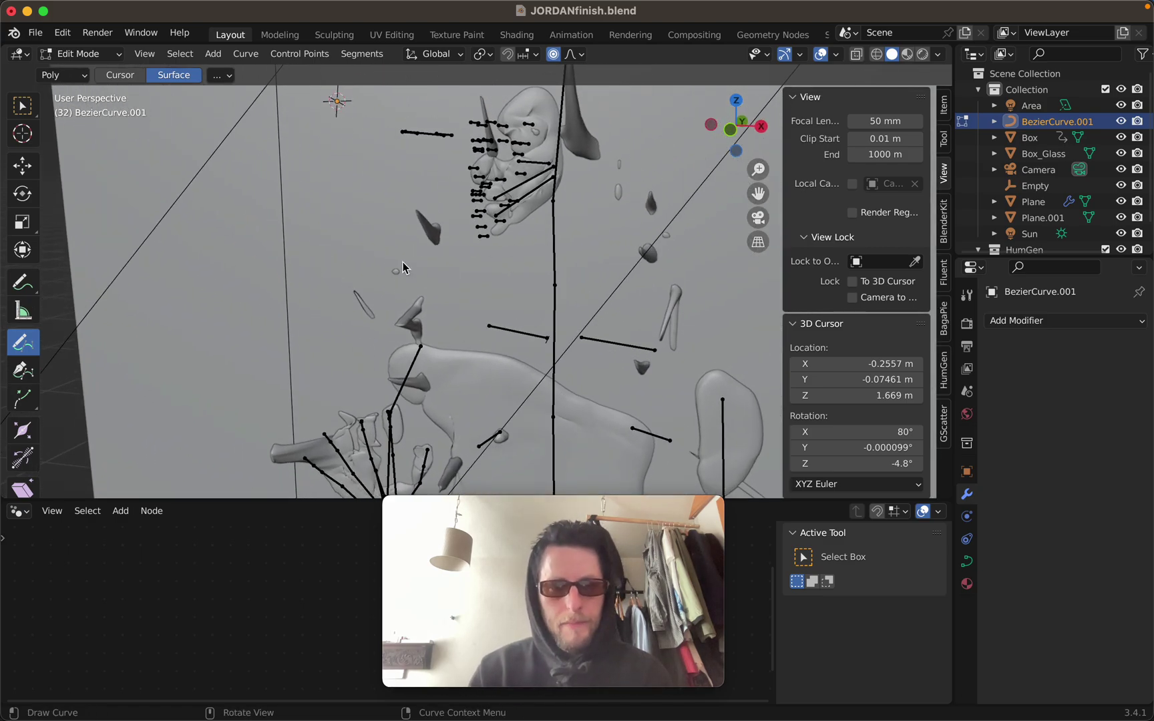
{"action": "scroll", "coordinate": [491, 234], "scroll_direction": "up", "scroll_amount": 3, "text": "shift"}
{"action": "scroll", "coordinate": [520, 219], "scroll_direction": "up", "scroll_amount": 8, "text": "ctrl"}
{"action": "scroll", "coordinate": [521, 220], "scroll_direction": "down", "scroll_amount": 3, "text": "ctrl"}
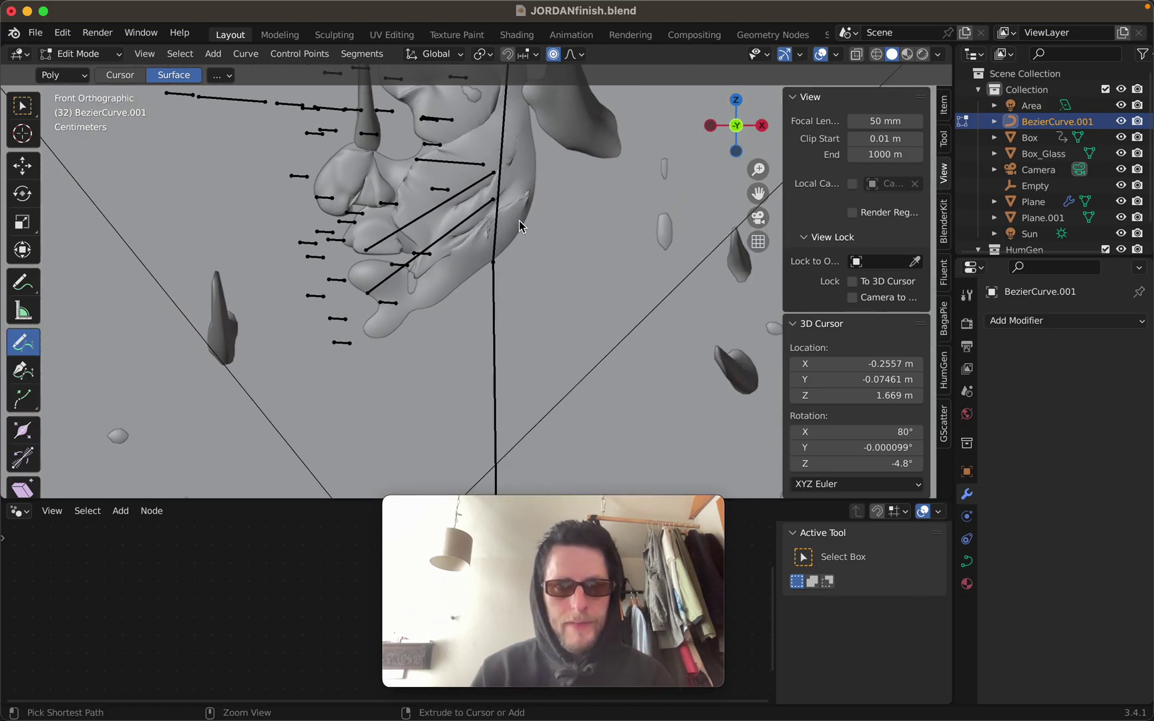
{"action": "key", "text": "ctrl+Tab"}
{"action": "left_click", "coordinate": [320, 242]}
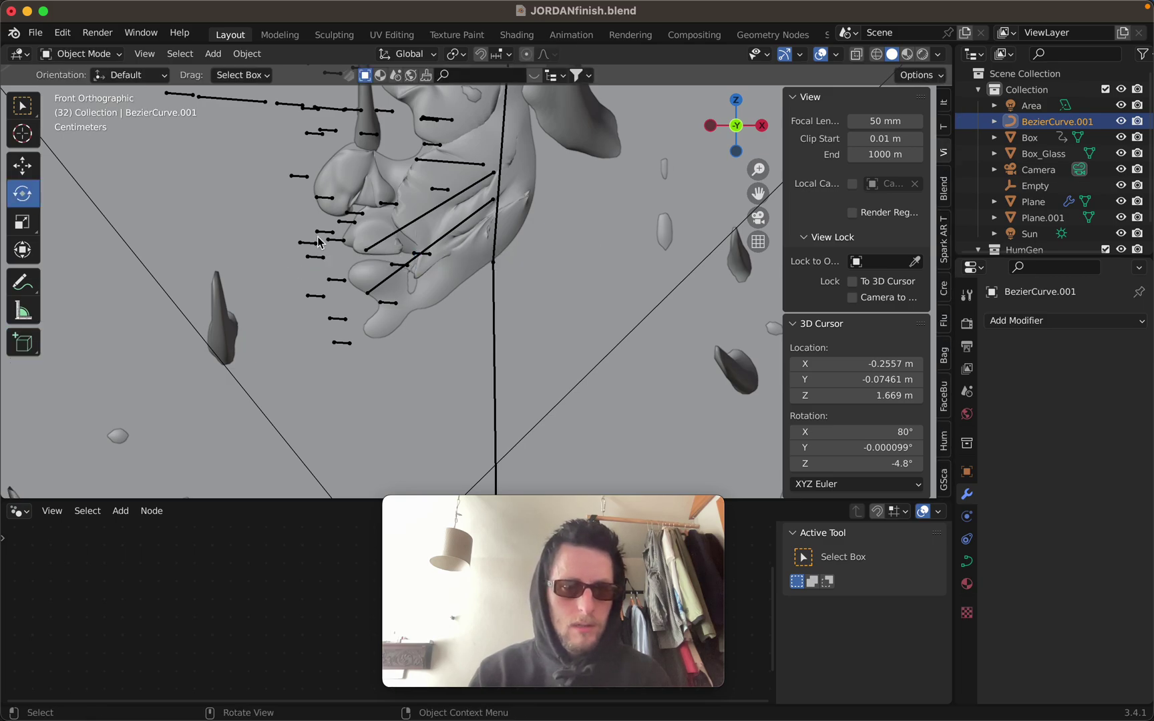
{"action": "left_click", "coordinate": [300, 186]}
{"action": "left_click", "coordinate": [303, 182]}
{"action": "key", "text": "h"}
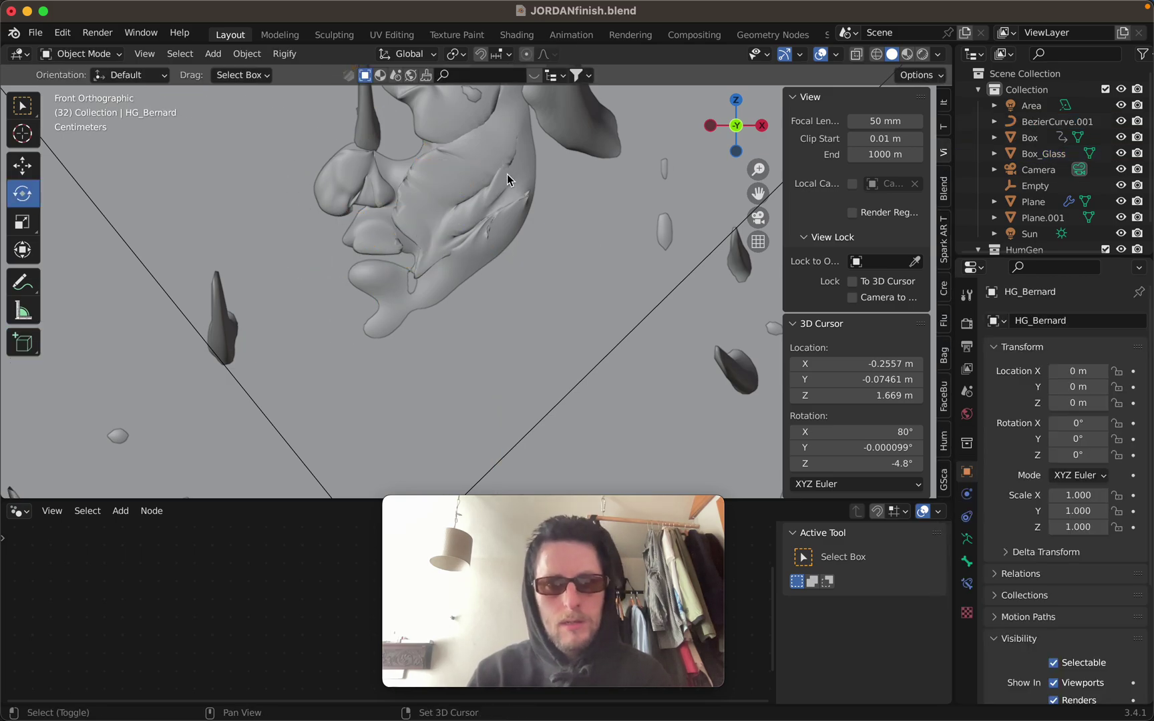
Step: Preview the figure's face in Rendered viewport shading, and return to Solid shading
{"action": "scroll", "coordinate": [505, 179], "scroll_direction": "up", "scroll_amount": 4, "text": "shift"}
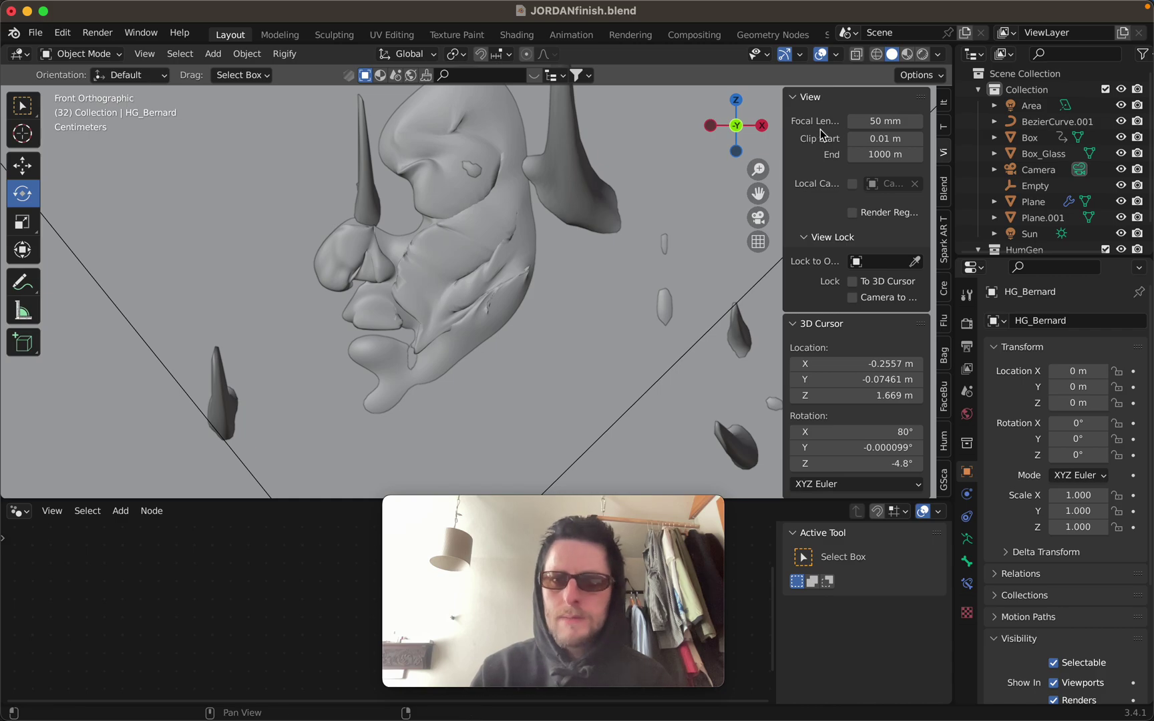
{"action": "scroll", "coordinate": [526, 239], "scroll_direction": "down", "scroll_amount": 4}
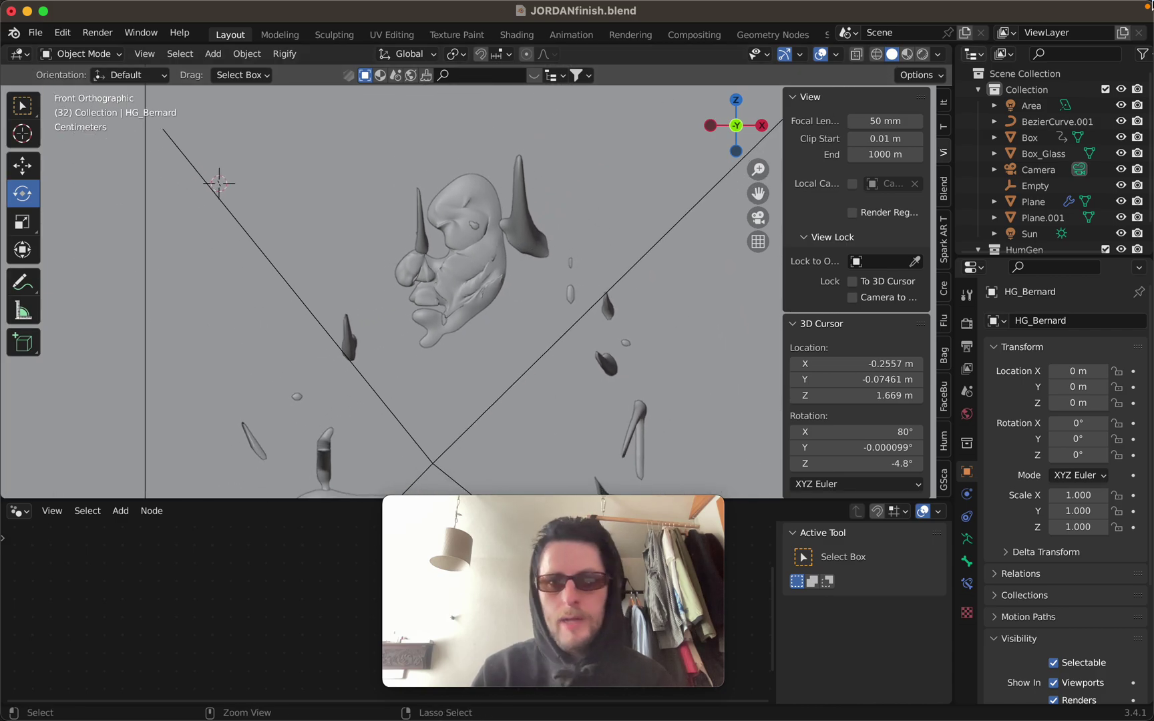
{"action": "left_click", "coordinate": [922, 55]}
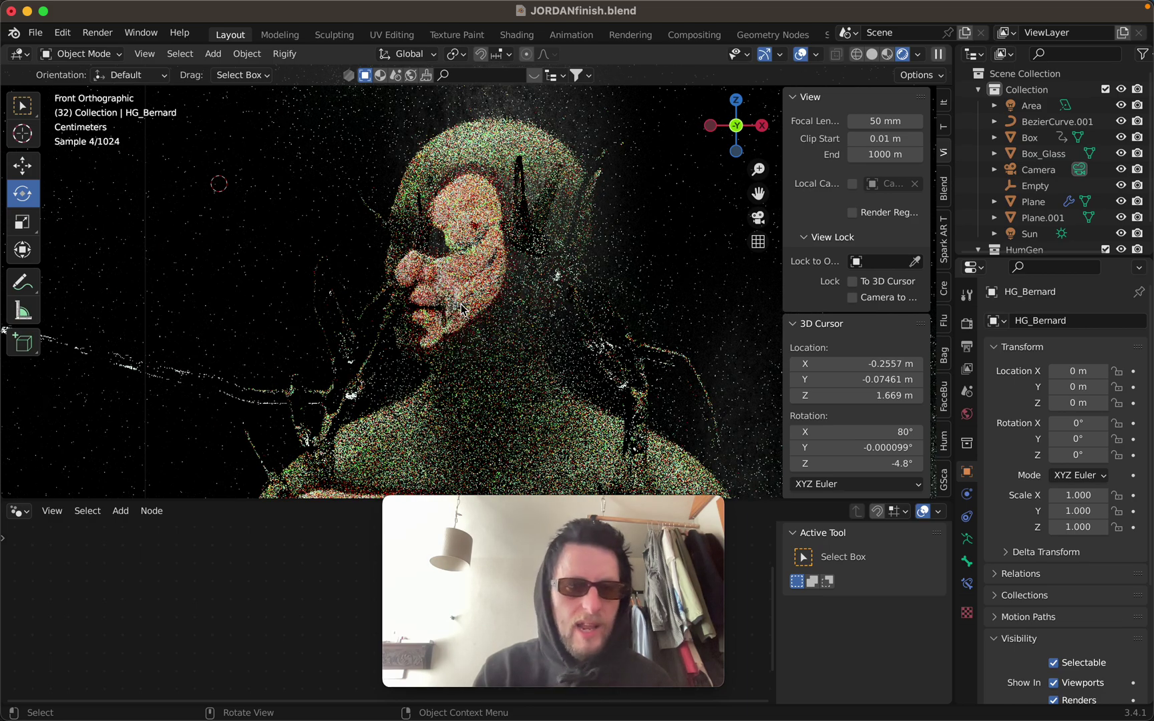
{"action": "scroll", "coordinate": [473, 265], "scroll_direction": "up", "scroll_amount": 3}
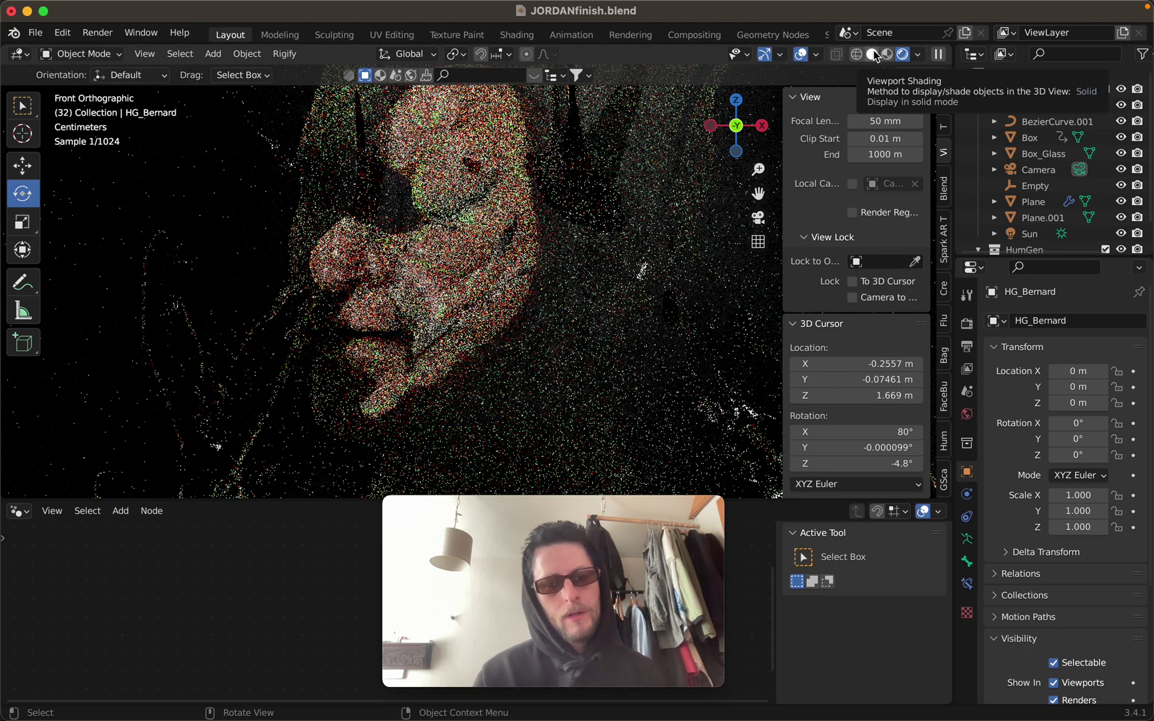
{"action": "scroll", "coordinate": [467, 202], "scroll_direction": "up", "scroll_amount": 2, "text": "shift"}
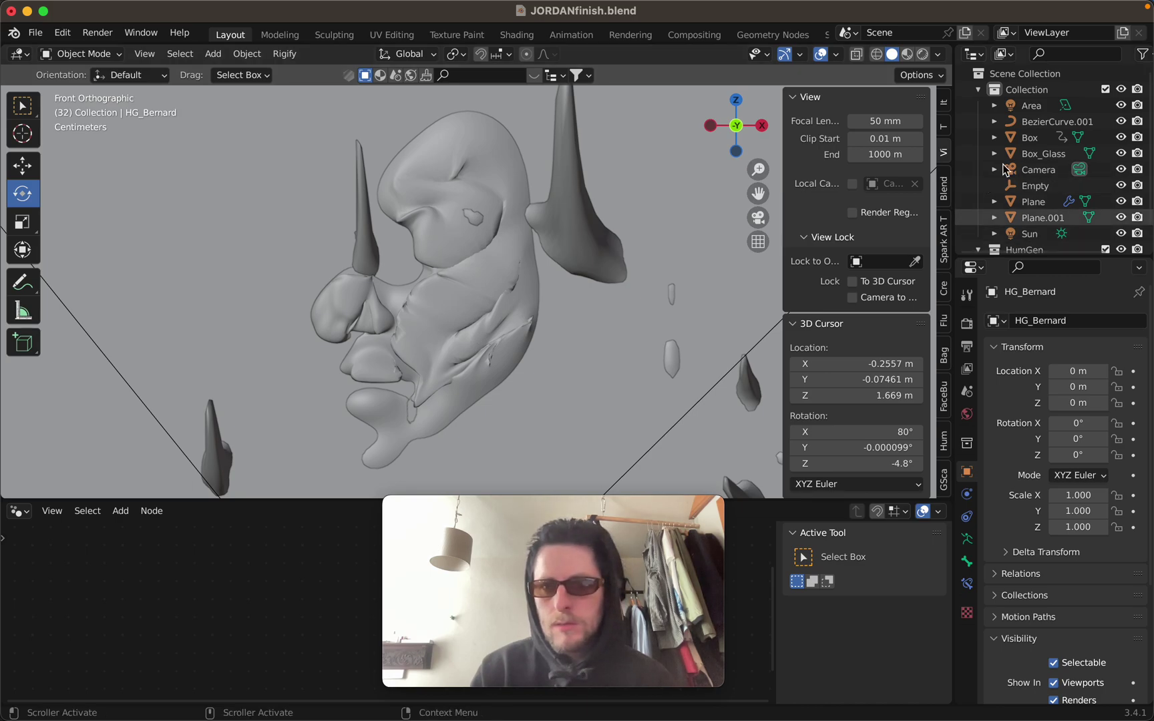
Step: Draw a Poly surface stroke in BezierCurve.001 from the inner brow down the nose bridge and around the nose to its underside
{"action": "left_click", "coordinate": [1053, 120]}
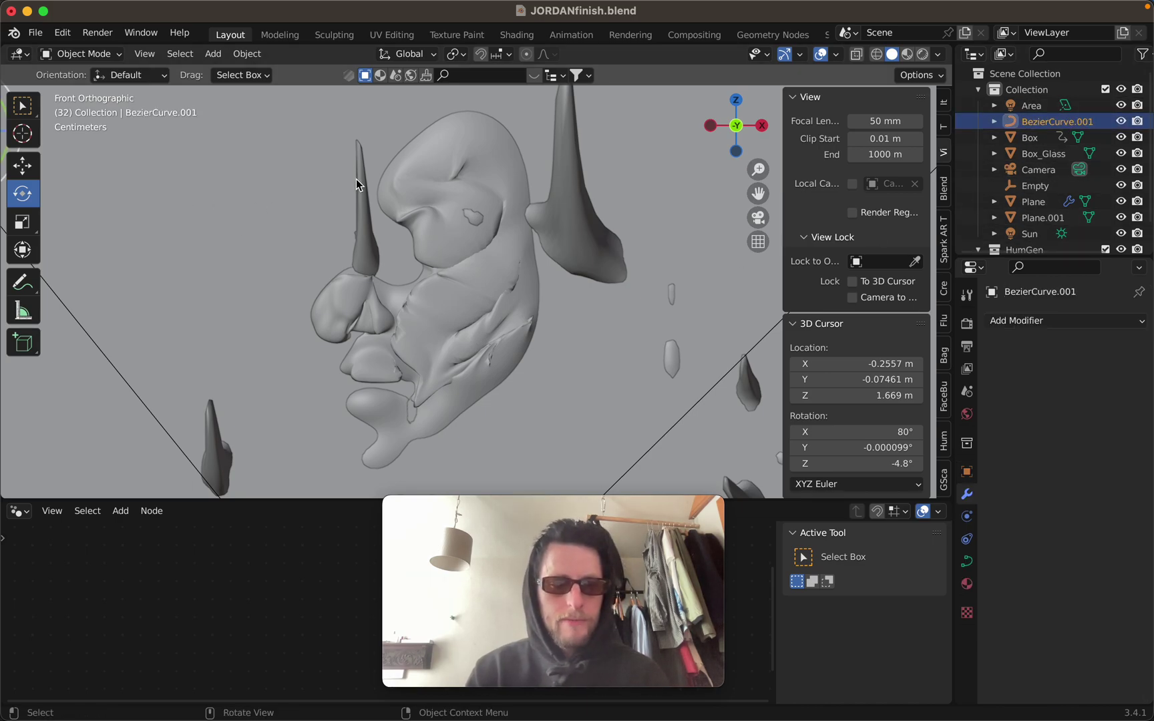
{"action": "key", "text": "ctrl+Tab"}
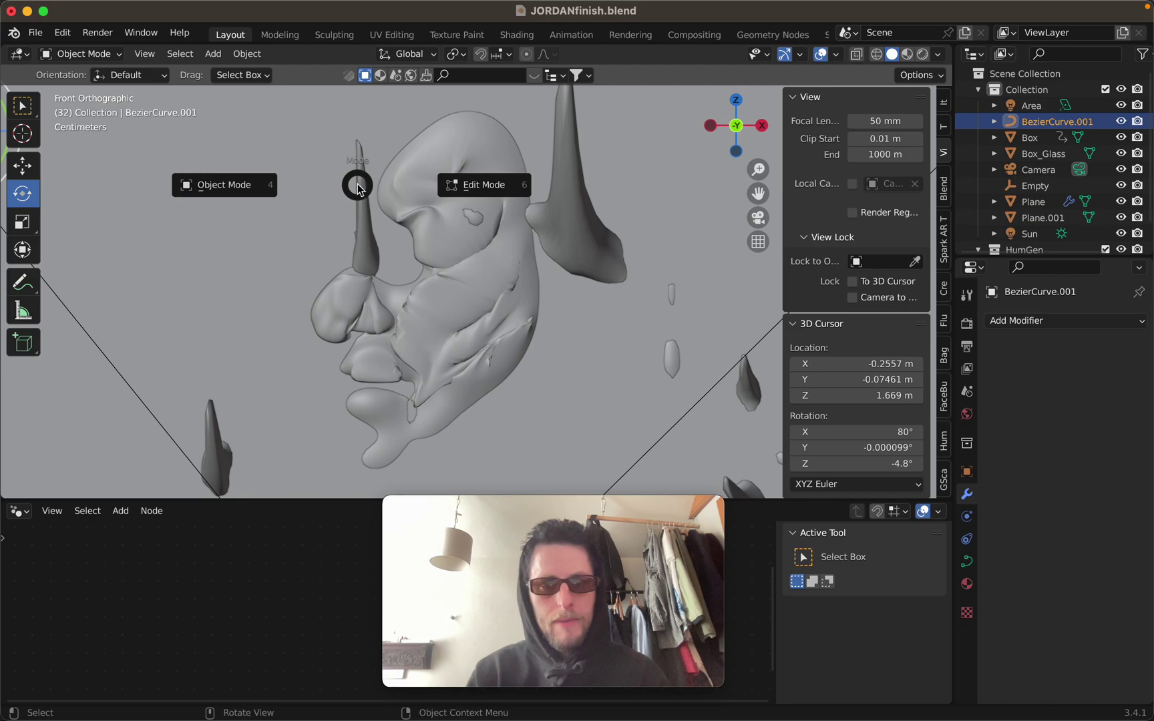
{"action": "left_click", "coordinate": [500, 191]}
{"action": "middle_click_drag", "start_coordinate": [506, 184], "coordinate": [293, 319]}
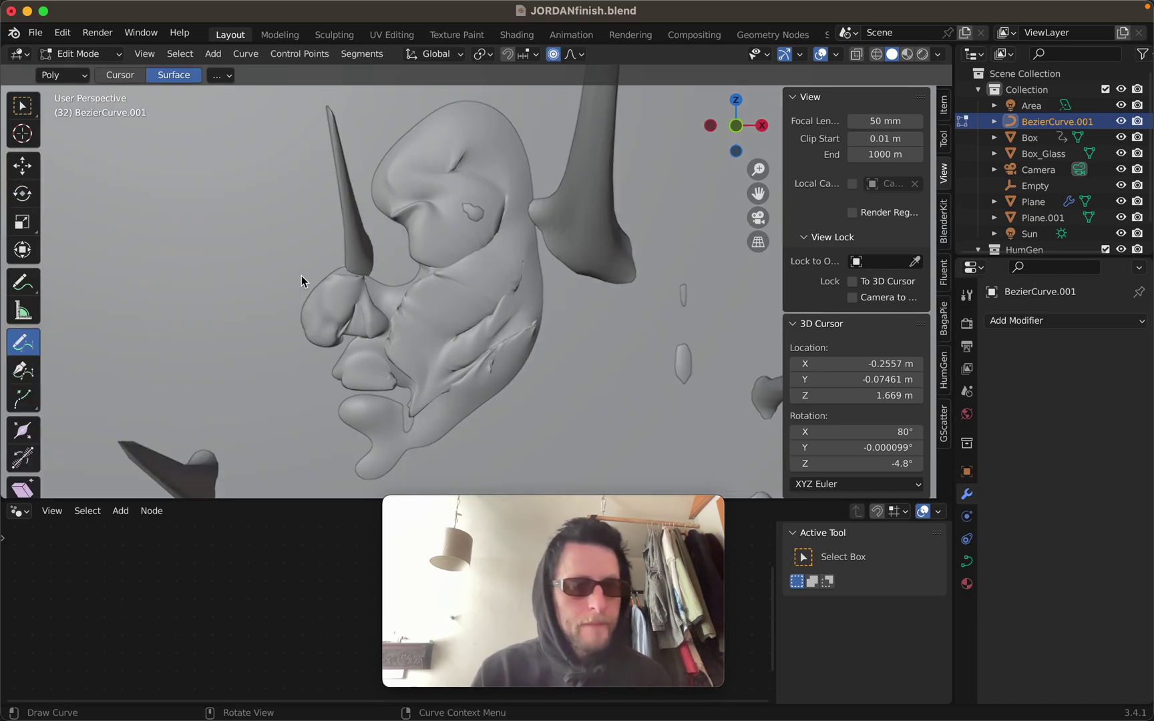
{"action": "middle_click_drag", "start_coordinate": [301, 275], "coordinate": [379, 274], "text": "ctrl"}
{"action": "key", "text": "KP_1"}
{"action": "scroll", "coordinate": [415, 247], "scroll_direction": "up", "scroll_amount": 5}
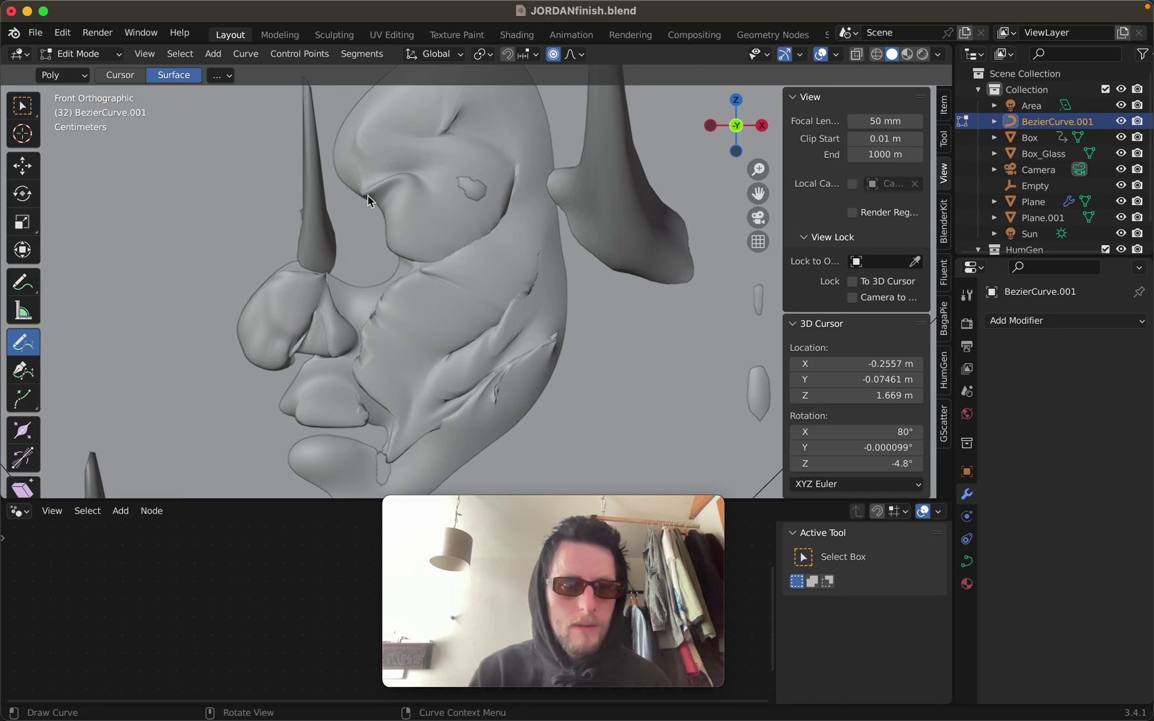
{"action": "mouse_move", "coordinate": [390, 276]}
{"action": "left_mouse_down"}
{"action": "mouse_move", "coordinate": [250, 283]}
{"action": "mouse_move", "coordinate": [290, 362]}
{"action": "mouse_move", "coordinate": [318, 360]}
{"action": "left_mouse_up"}
{"action": "scroll", "coordinate": [366, 216], "scroll_direction": "left", "scroll_amount": 5}
{"action": "scroll", "coordinate": [367, 216], "scroll_direction": "right", "scroll_amount": 5}
{"action": "key", "text": "KP_1"}
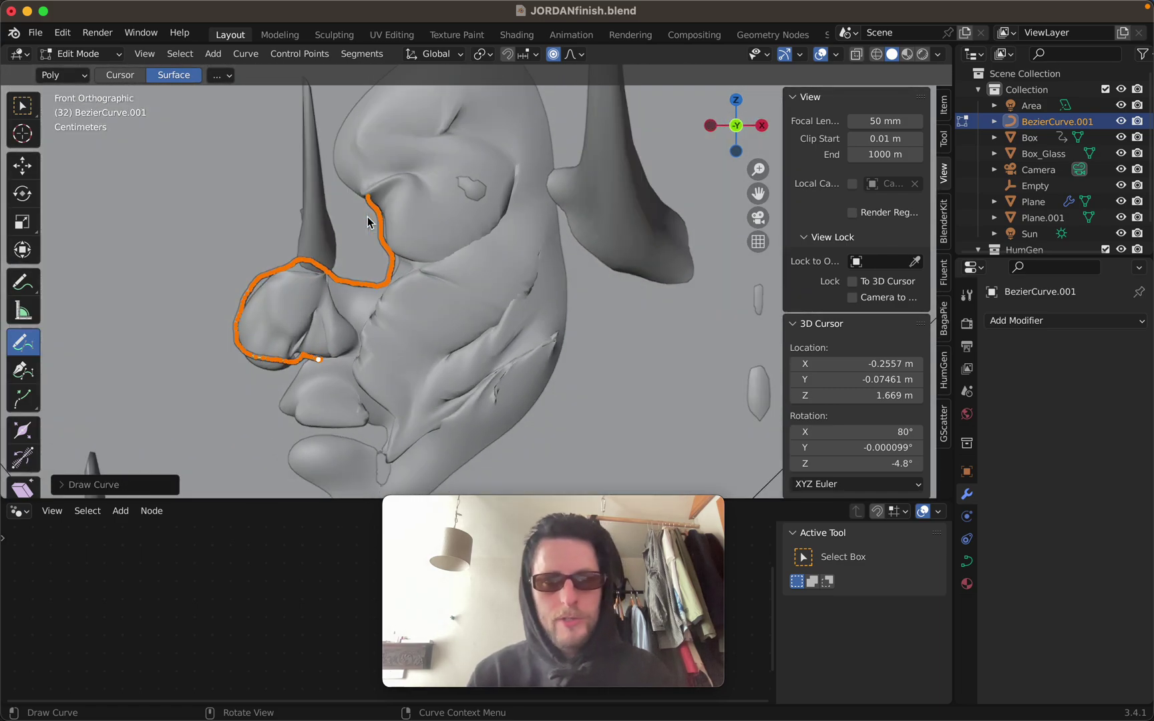
Step: Draw a short stroke from beneath the nose to the upper lip, and hide the viewport overlays to inspect the tubes
{"action": "scroll", "coordinate": [379, 269], "scroll_direction": "down", "scroll_amount": 3, "text": "shift"}
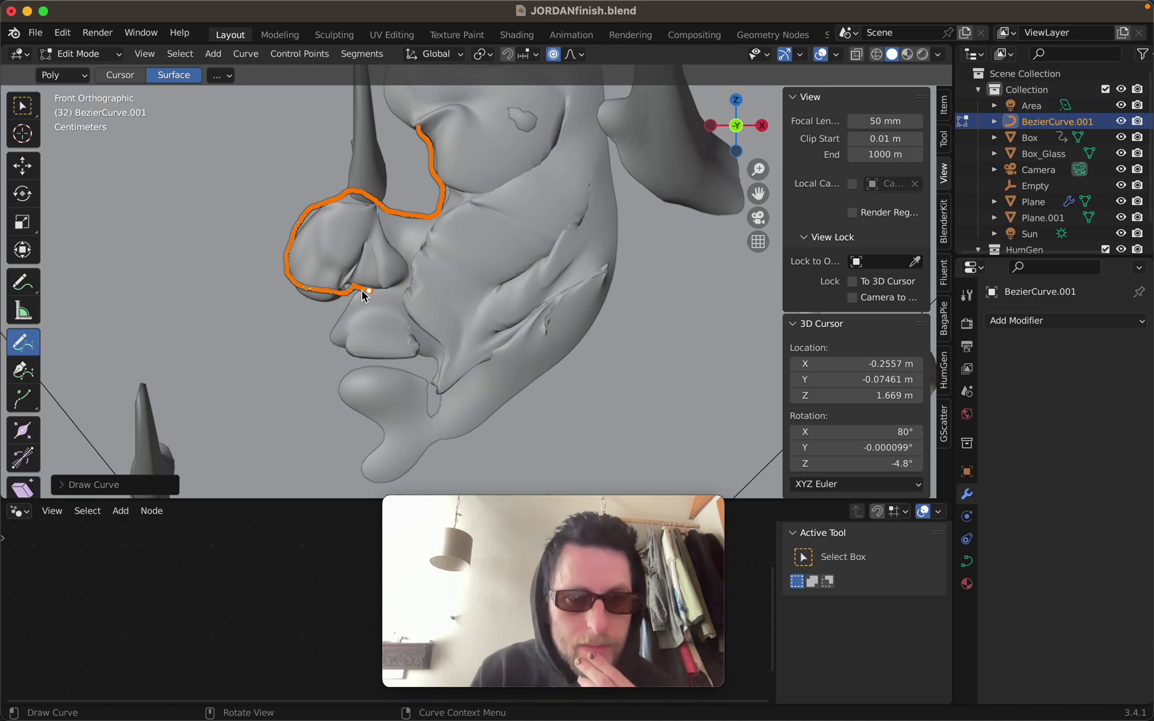
{"action": "left_click_drag", "start_coordinate": [336, 313], "coordinate": [330, 329]}
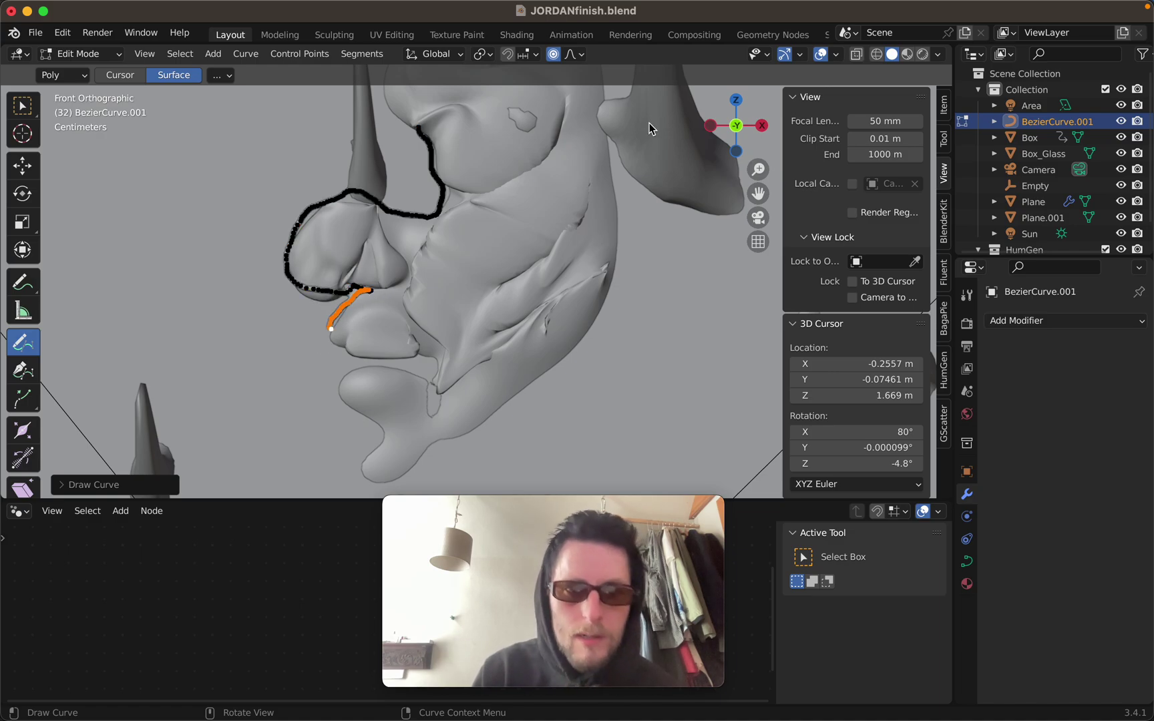
{"action": "left_click", "coordinate": [821, 57]}
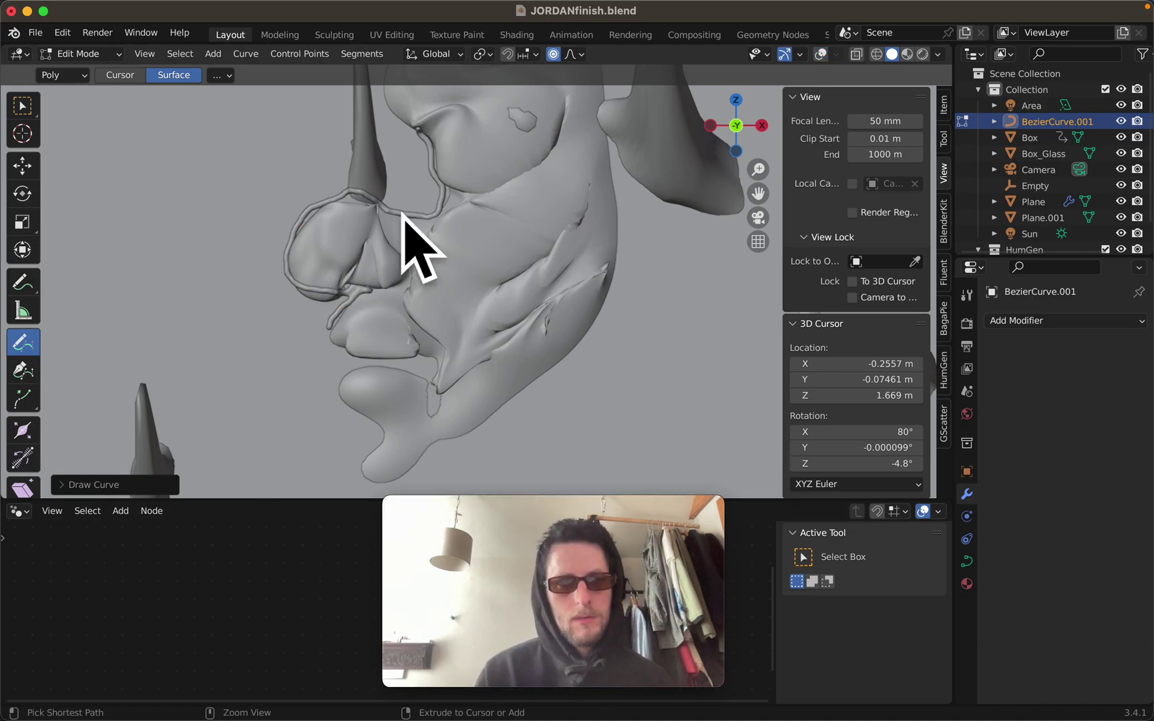
{"action": "scroll", "coordinate": [401, 222], "scroll_direction": "up", "scroll_amount": 5, "text": "ctrl"}
{"action": "scroll", "coordinate": [400, 217], "scroll_direction": "down", "scroll_amount": 8}
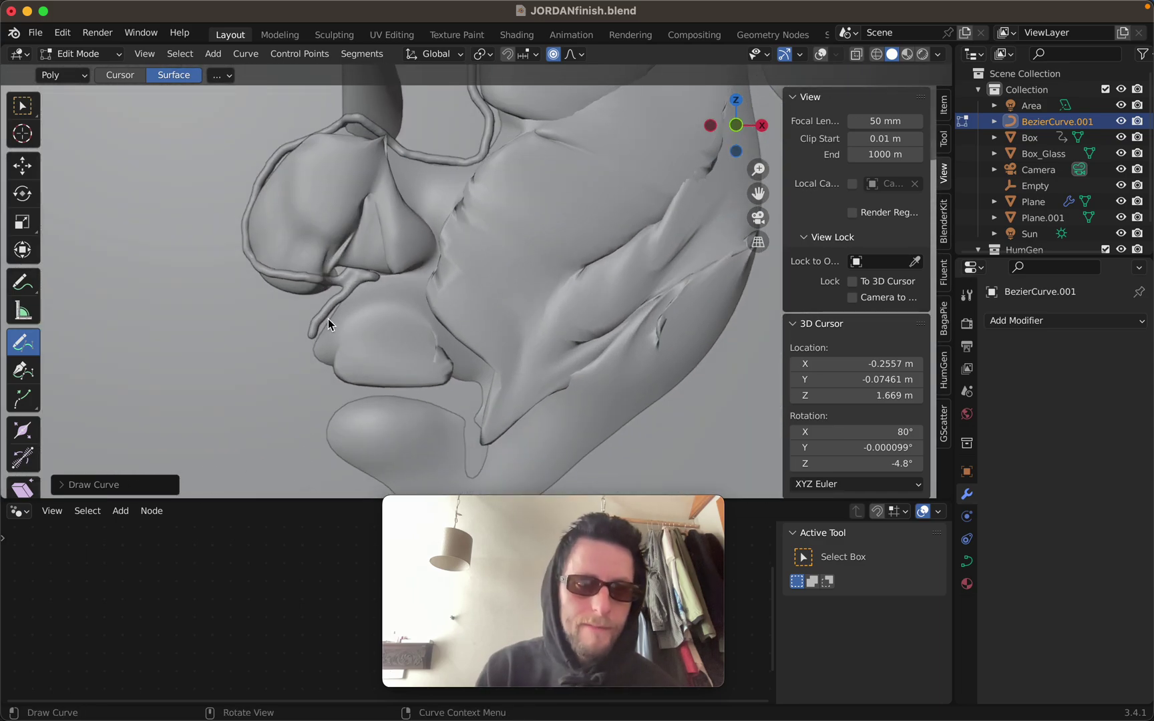
Step: In front view, draw a surface stroke from the upper lip along the mouth to the chin in BezierCurve.001
{"action": "key", "text": "KP_1"}
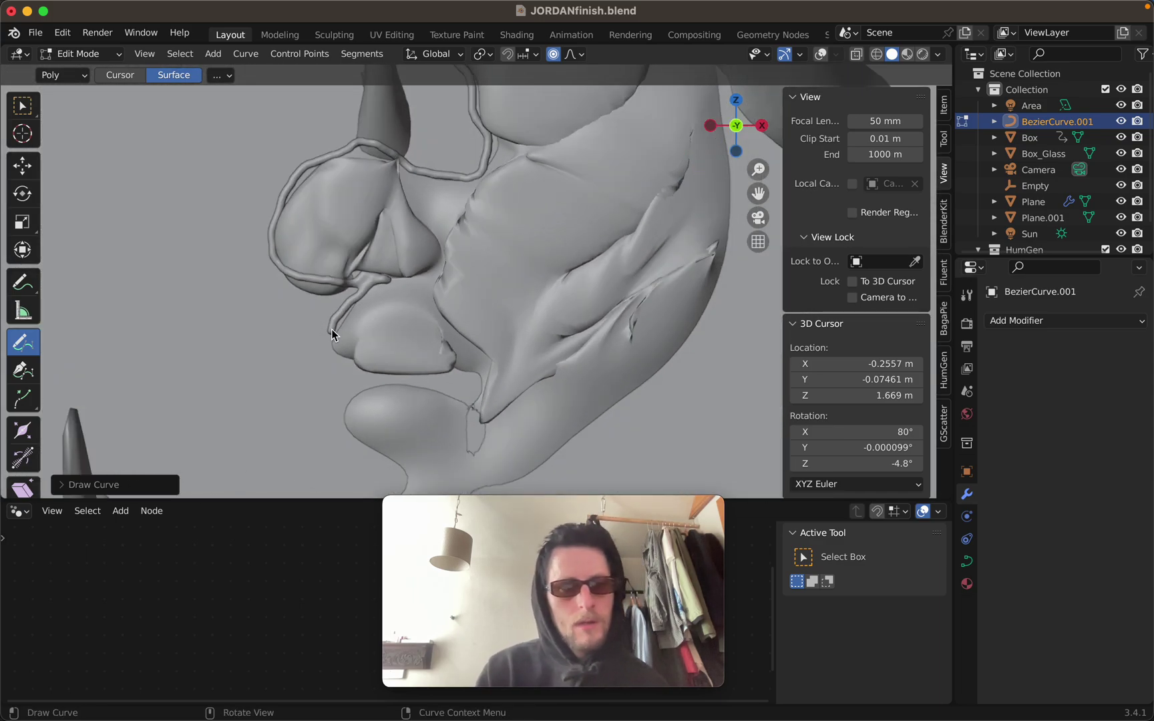
{"action": "mouse_move", "coordinate": [347, 355]}
{"action": "left_mouse_down"}
{"action": "mouse_move", "coordinate": [481, 394]}
{"action": "mouse_move", "coordinate": [364, 392]}
{"action": "mouse_move", "coordinate": [387, 458]}
{"action": "mouse_move", "coordinate": [407, 459]}
{"action": "left_mouse_up"}
{"action": "scroll", "coordinate": [412, 458], "scroll_direction": "down", "scroll_amount": 4}
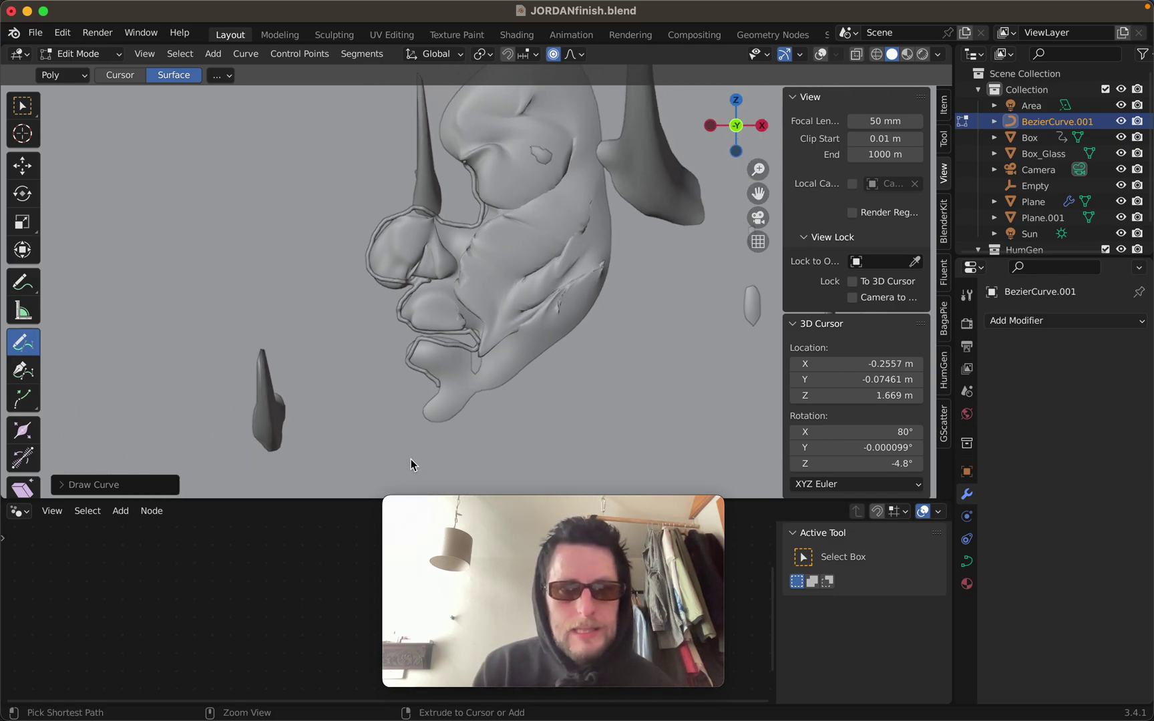
Step: Draw long branching strokes from the nose out past the face, and add a loop and a trailing strand beside the nose
{"action": "mouse_move", "coordinate": [371, 272]}
{"action": "left_mouse_down"}
{"action": "mouse_move", "coordinate": [213, 179]}
{"action": "mouse_move", "coordinate": [127, 216]}
{"action": "left_mouse_up"}
{"action": "left_click_drag", "start_coordinate": [311, 186], "coordinate": [121, 318]}
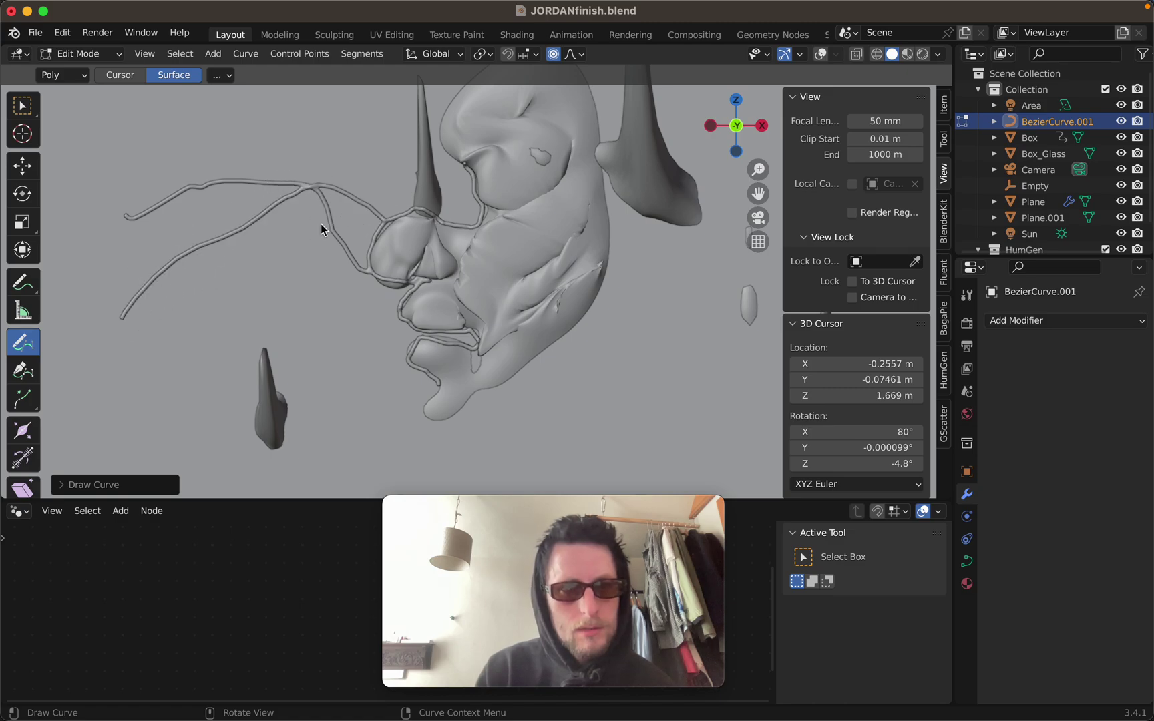
{"action": "scroll", "coordinate": [330, 199], "scroll_direction": "up", "scroll_amount": 5}
{"action": "mouse_move", "coordinate": [216, 204]}
{"action": "left_mouse_down"}
{"action": "mouse_move", "coordinate": [226, 108]}
{"action": "mouse_move", "coordinate": [140, 475]}
{"action": "left_mouse_up"}
{"action": "scroll", "coordinate": [262, 188], "scroll_direction": "up", "scroll_amount": 8}
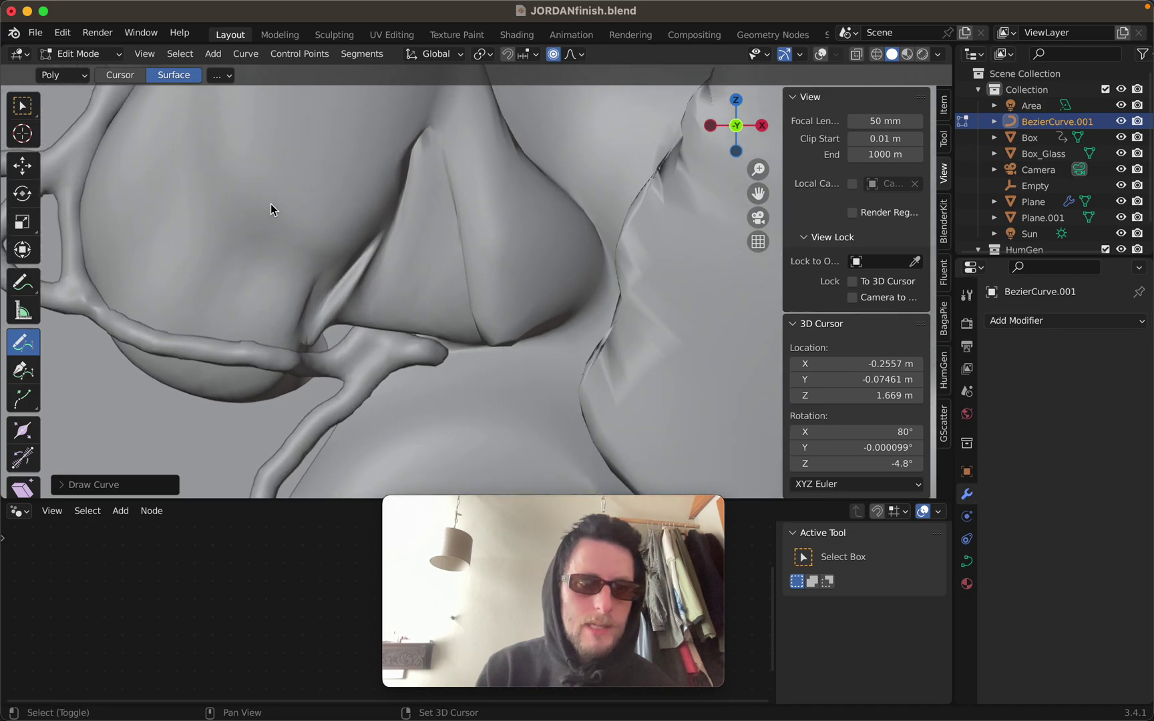
{"action": "middle_click_drag", "start_coordinate": [276, 210], "coordinate": [302, 253], "text": "shift"}
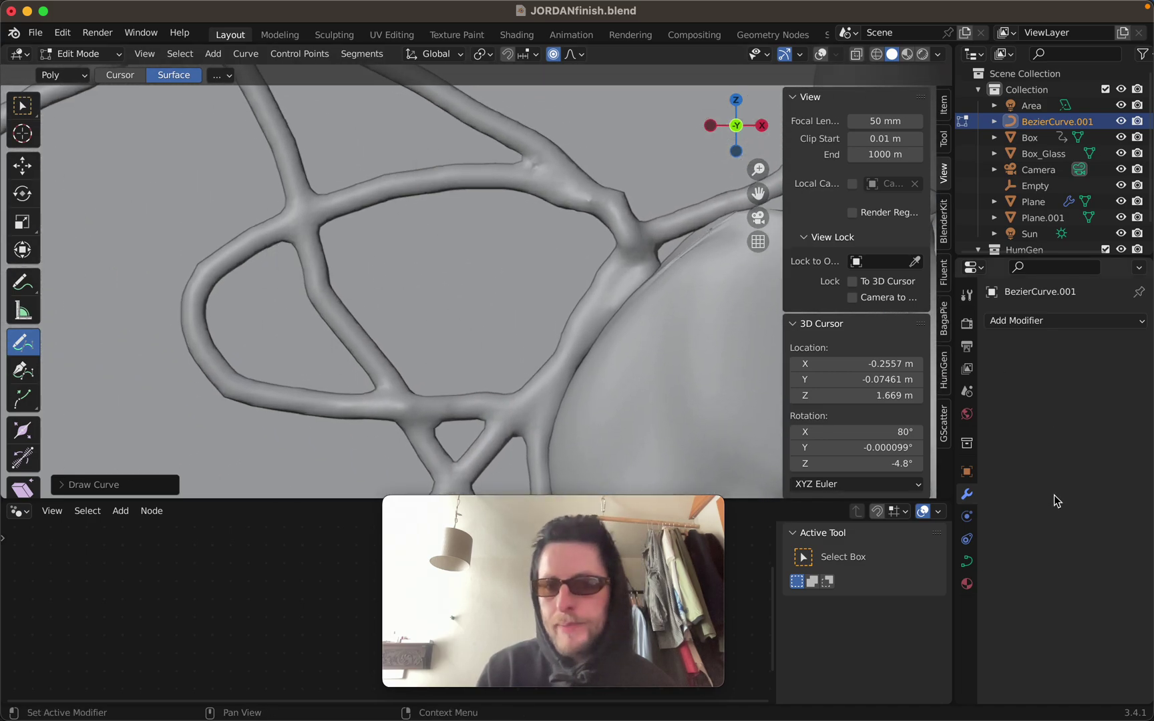
Step: Return to Object Mode and set the Plane's Remesh voxel size to 0.000557 m
{"action": "key", "text": "Tab"}
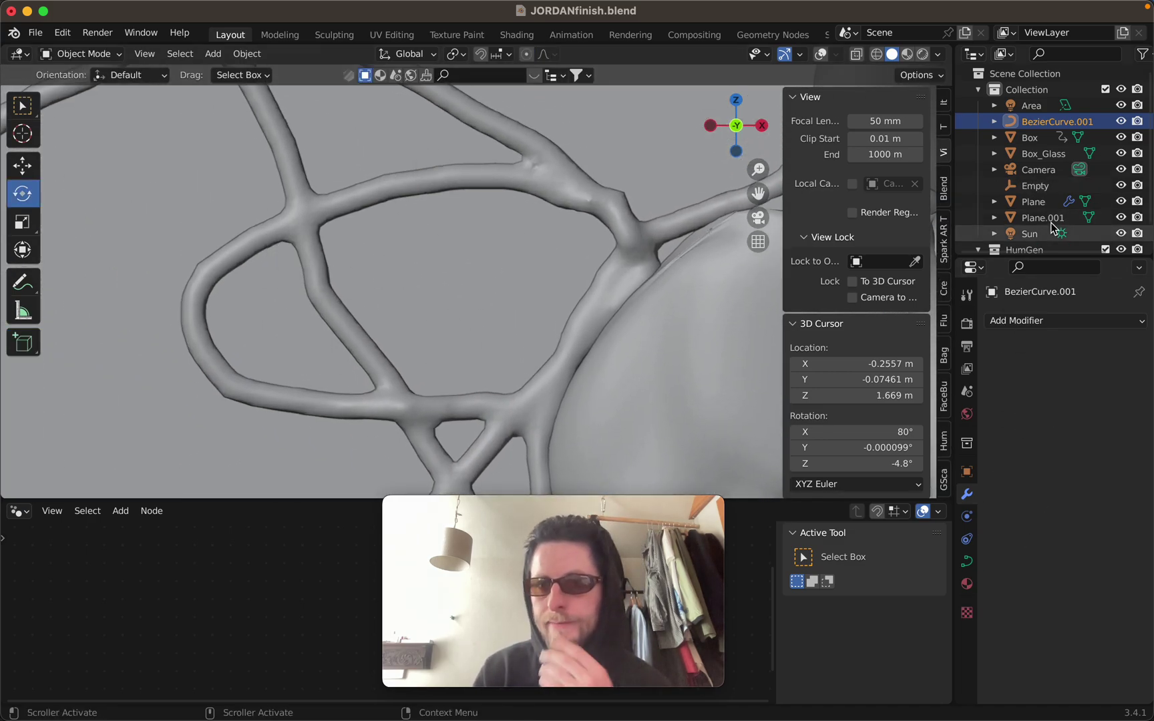
{"action": "left_click", "coordinate": [1035, 202]}
{"action": "mouse_move", "coordinate": [1086, 539]}
{"action": "left_mouse_down"}
{"action": "mouse_move", "coordinate": [1104, 539]}
{"action": "mouse_move", "coordinate": [1060, 539]}
{"action": "mouse_move", "coordinate": [1070, 539]}
{"action": "left_mouse_up"}
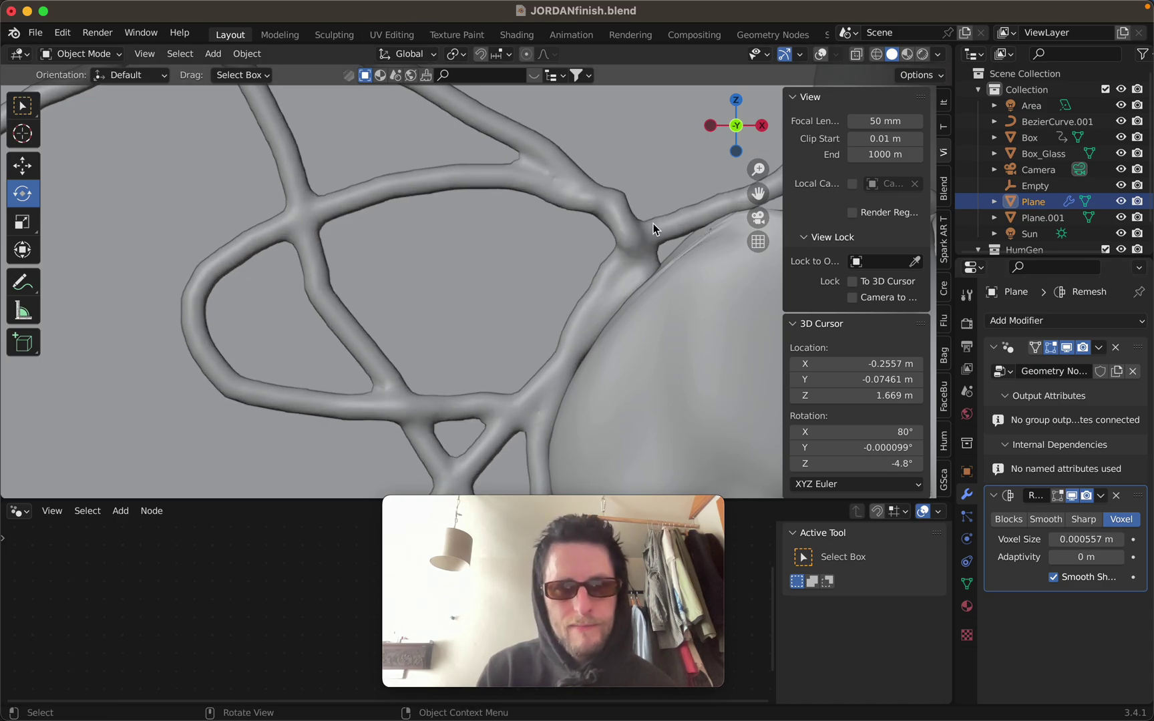
Step: Examine the remeshed tubes around the nose, mouth and outer strands from close up and farther away
{"action": "middle_click_drag", "start_coordinate": [499, 291], "coordinate": [497, 294], "text": "ctrl"}
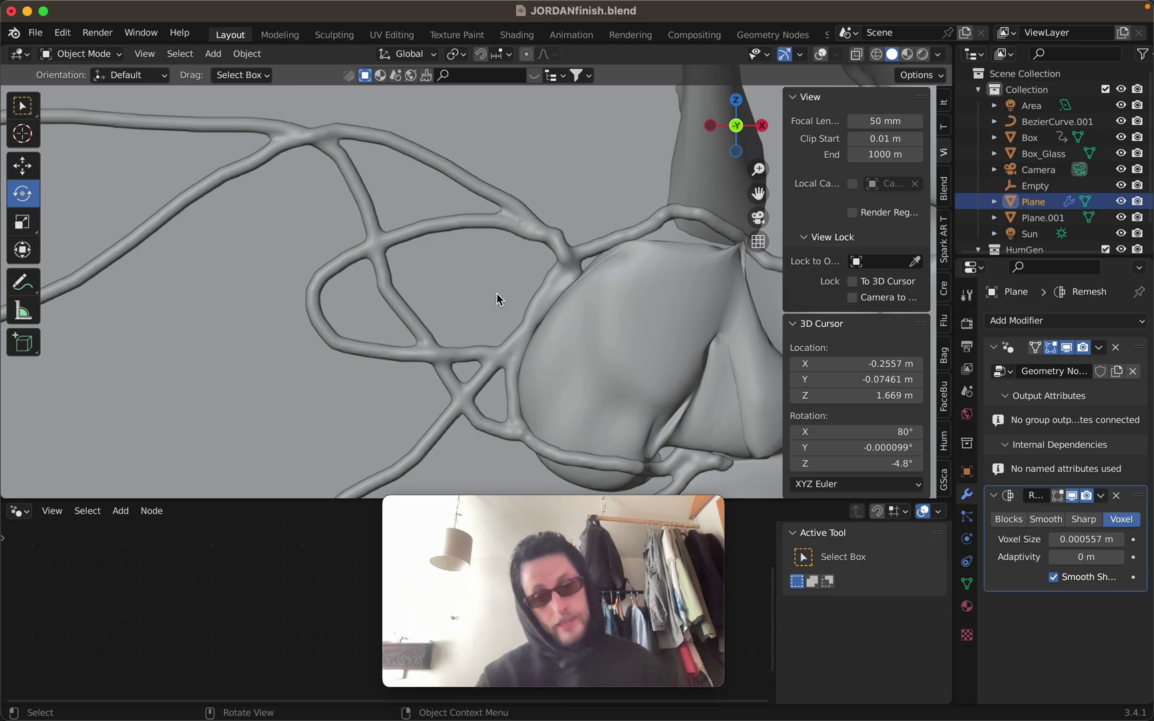
{"action": "scroll", "coordinate": [465, 294], "scroll_direction": "up", "scroll_amount": 1, "text": "ctrl"}
{"action": "scroll", "coordinate": [509, 322], "scroll_direction": "down", "scroll_amount": 6, "text": "ctrl"}
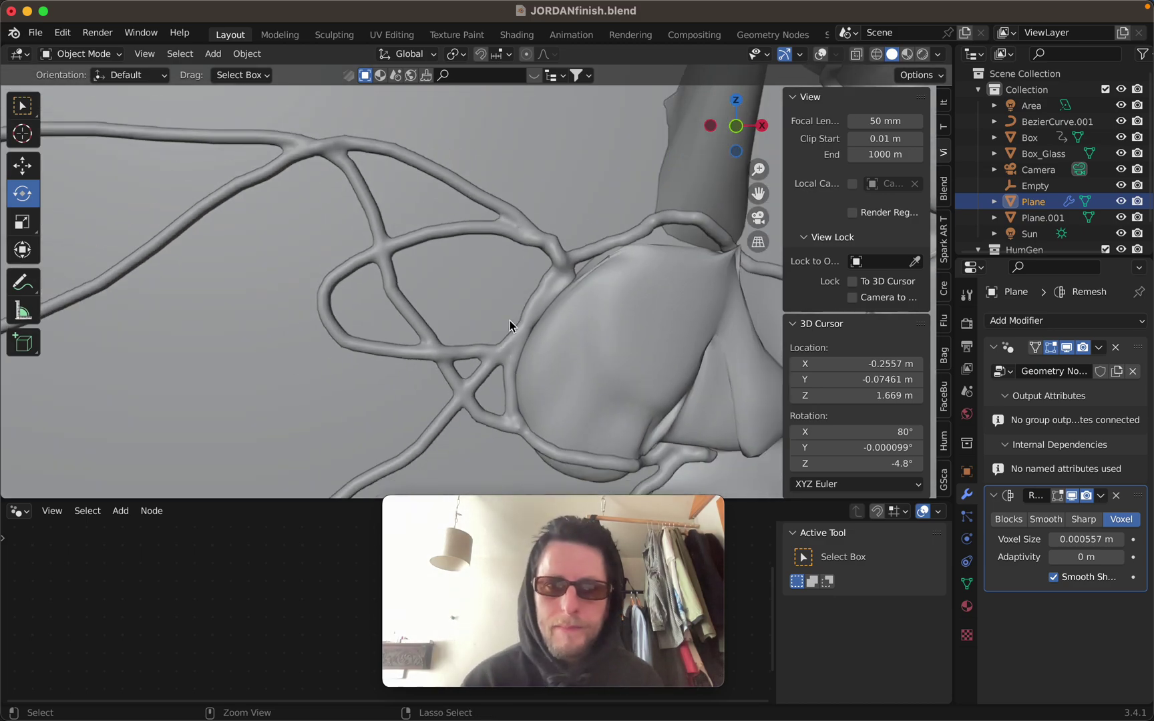
{"action": "scroll", "coordinate": [502, 323], "scroll_direction": "down", "scroll_amount": 1, "text": "ctrl"}
{"action": "scroll", "coordinate": [514, 304], "scroll_direction": "down", "scroll_amount": 5, "text": "shift"}
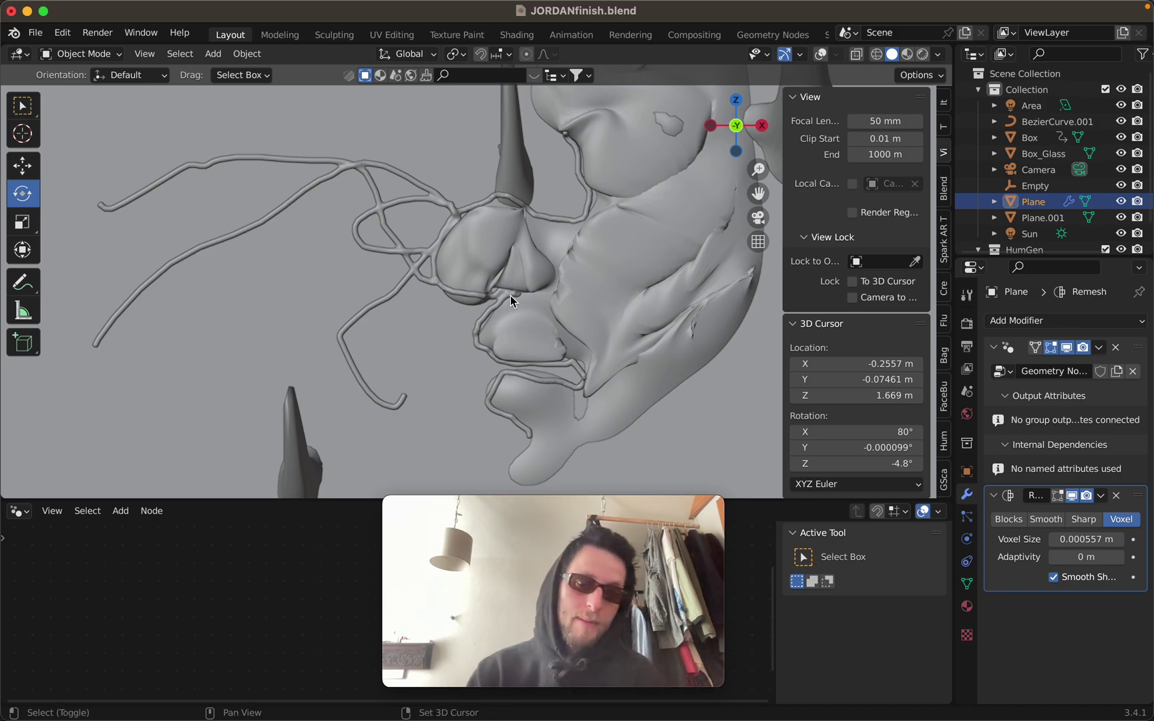
{"action": "scroll", "coordinate": [504, 283], "scroll_direction": "left", "scroll_amount": 5, "text": "shift"}
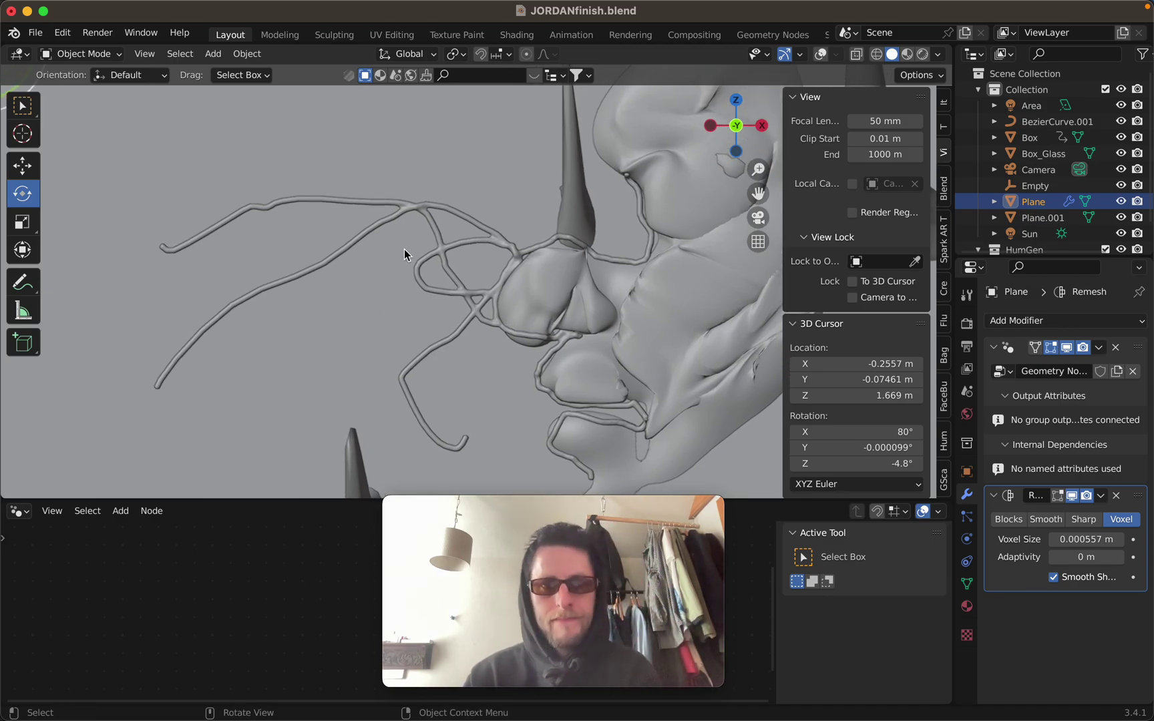
{"action": "scroll", "coordinate": [547, 277], "scroll_direction": "down", "scroll_amount": 3, "text": "ctrl"}
{"action": "scroll", "coordinate": [547, 273], "scroll_direction": "up", "scroll_amount": 3, "text": "ctrl"}
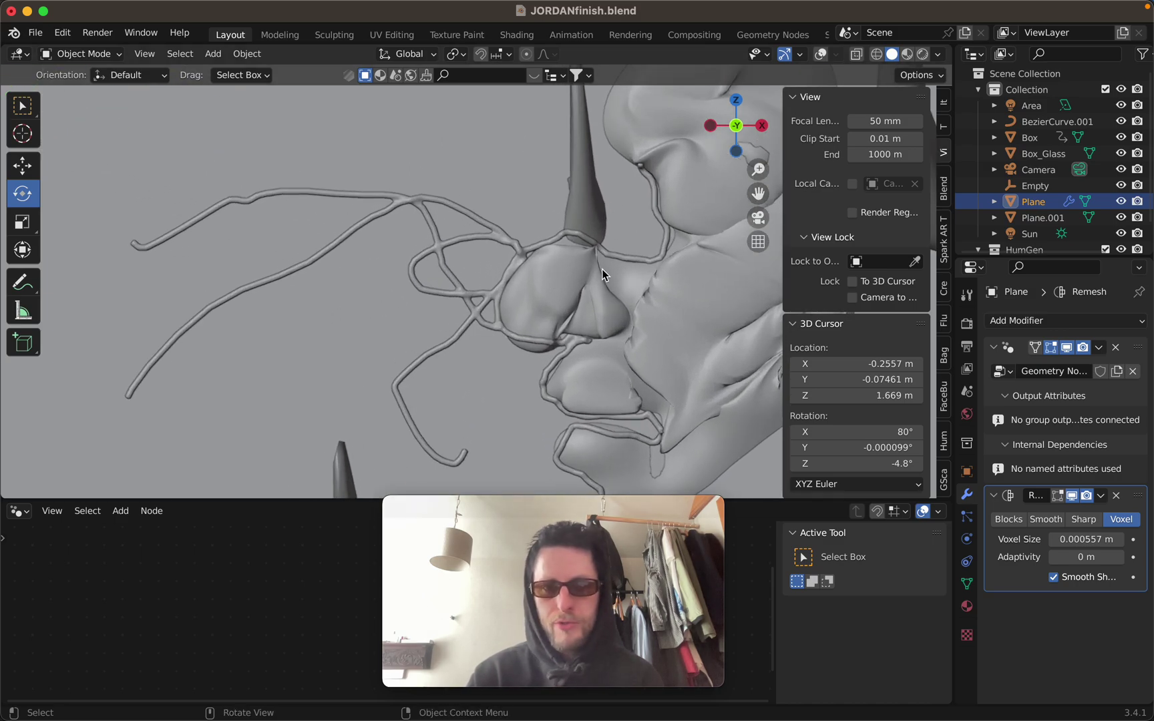
{"action": "scroll", "coordinate": [540, 291], "scroll_direction": "right", "scroll_amount": 5, "text": "shift"}
{"action": "scroll", "coordinate": [541, 291], "scroll_direction": "down", "scroll_amount": 2, "text": "ctrl"}
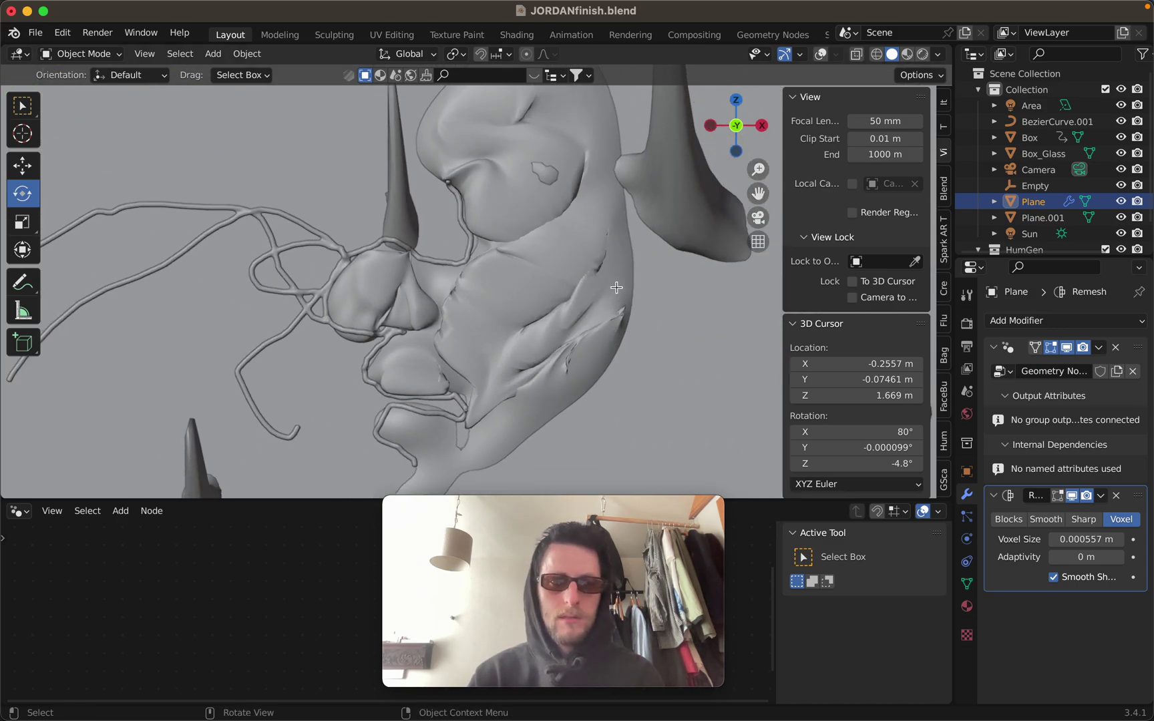
Step: Resume editing BezierCurve.001 and draw sweeping strokes across the cheek, mouth, brow and horns from several view angles
{"action": "left_click", "coordinate": [1049, 123]}
{"action": "key", "text": "Tab"}
{"action": "mouse_move", "coordinate": [628, 303]}
{"action": "left_mouse_down"}
{"action": "mouse_move", "coordinate": [517, 364]}
{"action": "mouse_move", "coordinate": [295, 430]}
{"action": "left_mouse_up"}
{"action": "middle_click_drag", "start_coordinate": [685, 397], "coordinate": [562, 291]}
{"action": "mouse_move", "coordinate": [562, 291]}
{"action": "left_mouse_down"}
{"action": "mouse_move", "coordinate": [245, 391]}
{"action": "mouse_move", "coordinate": [661, 257]}
{"action": "mouse_move", "coordinate": [487, 221]}
{"action": "left_mouse_up"}
{"action": "scroll", "coordinate": [625, 285], "scroll_direction": "right", "scroll_amount": 5}
{"action": "scroll", "coordinate": [623, 286], "scroll_direction": "left", "scroll_amount": 5}
{"action": "middle_click_drag", "start_coordinate": [628, 280], "coordinate": [487, 229]}
{"action": "left_click_drag", "start_coordinate": [401, 118], "coordinate": [192, 395]}
{"action": "middle_click_drag", "start_coordinate": [459, 350], "coordinate": [514, 343]}
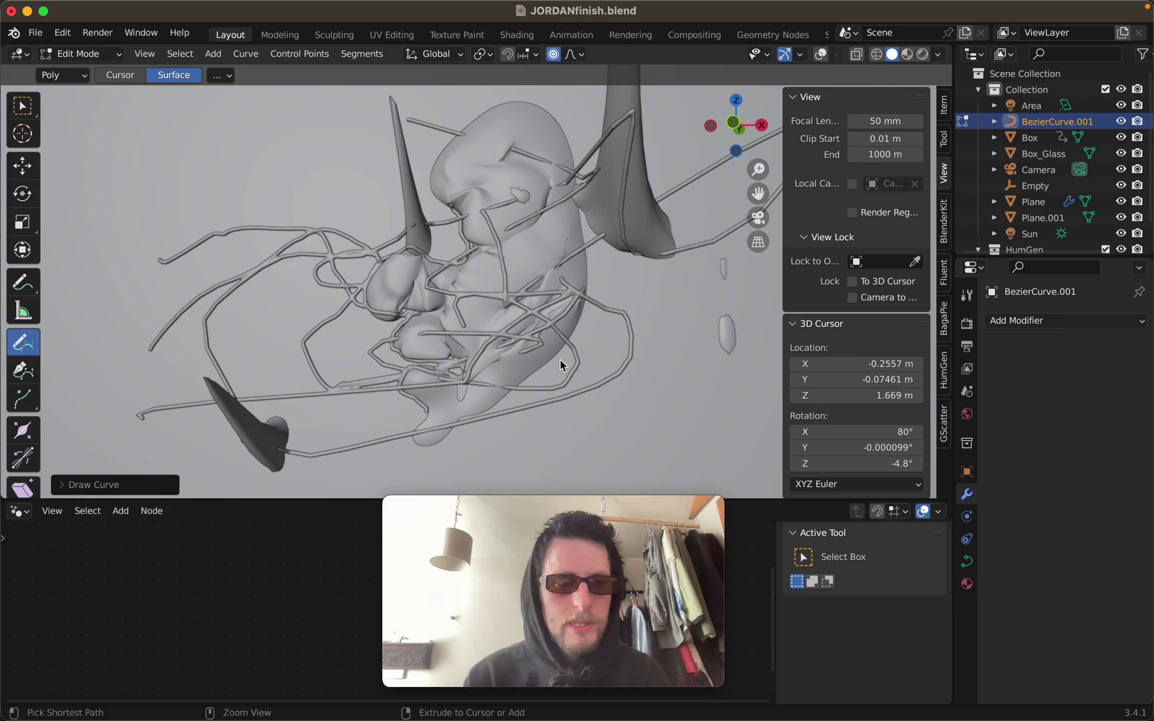
Step: Return to Object Mode, select the Plane and inspect its tube network around the head
{"action": "key", "text": "ctrl+Tab"}
{"action": "left_click", "coordinate": [457, 360]}
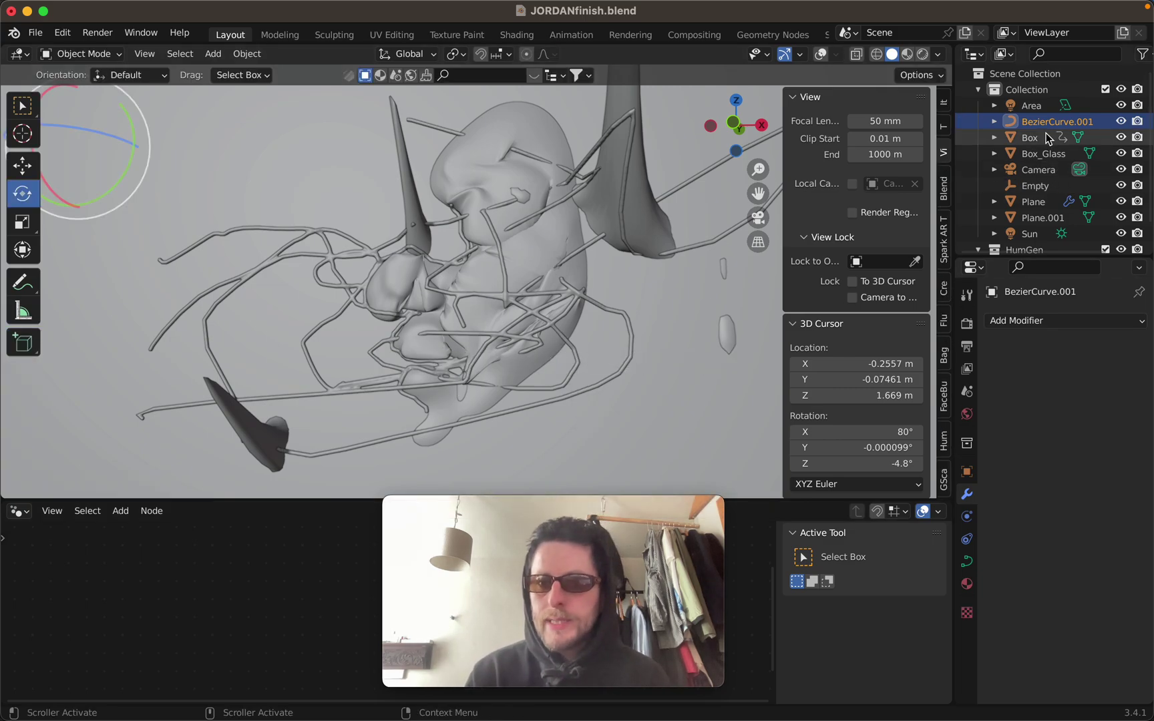
{"action": "left_click", "coordinate": [1037, 203]}
{"action": "middle_click_drag", "start_coordinate": [464, 368], "coordinate": [470, 321]}
{"action": "scroll", "coordinate": [470, 321], "scroll_direction": "up", "scroll_amount": 5, "text": "ctrl"}
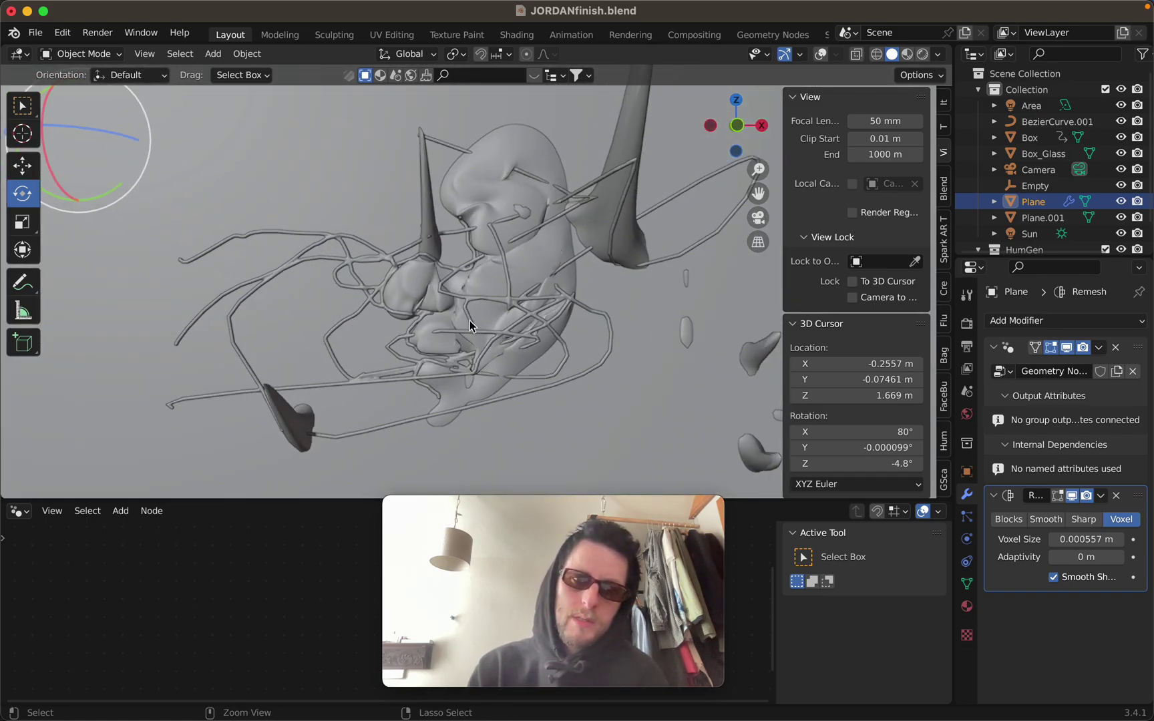
Step: Switch the viewport to Rendered shading, hide the overlays and inspect the tubes from the side and front
{"action": "left_click", "coordinate": [921, 55]}
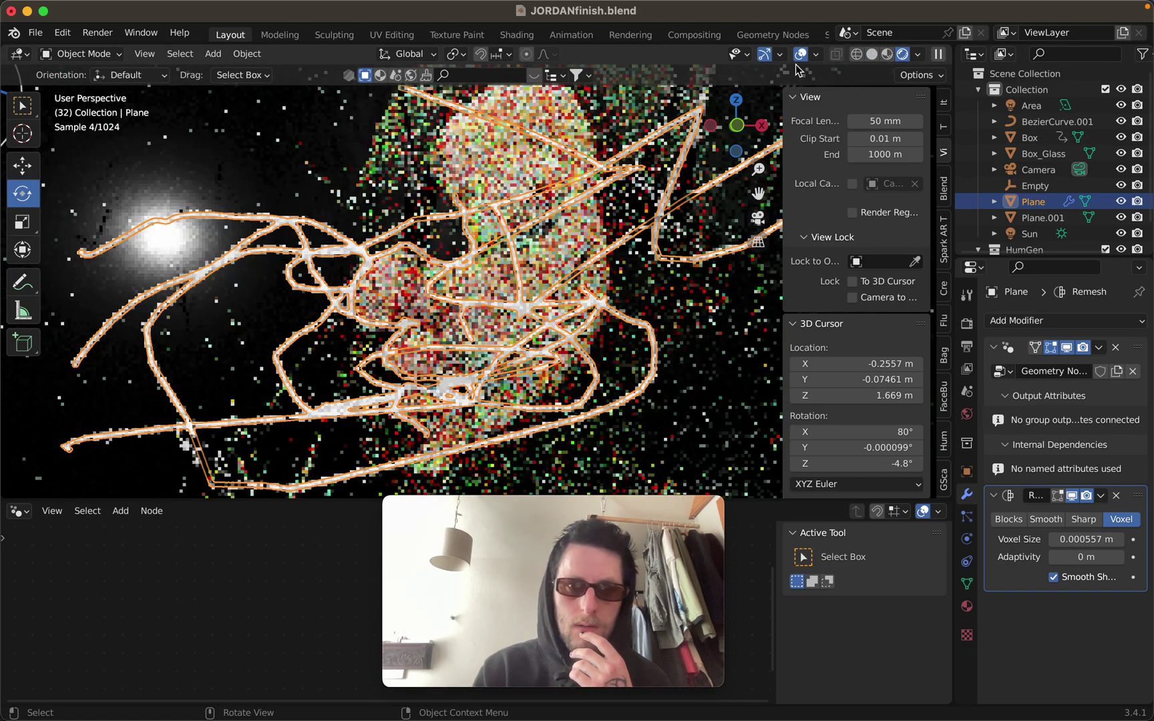
{"action": "left_click", "coordinate": [801, 56]}
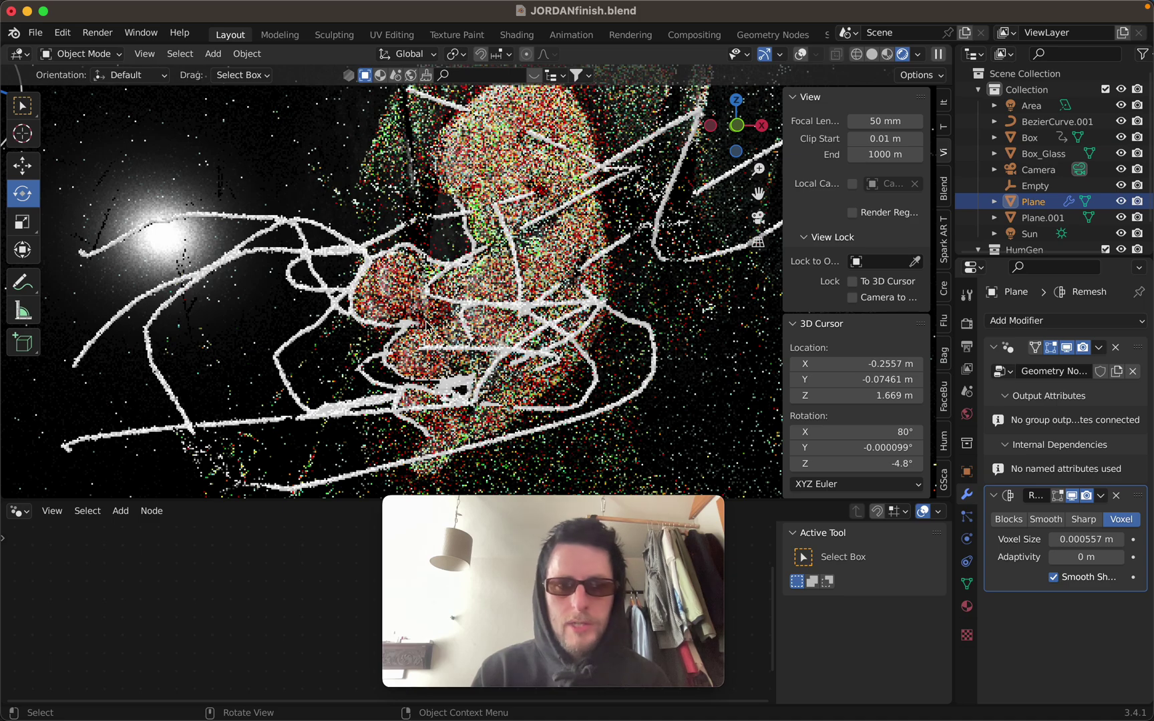
{"action": "scroll", "coordinate": [428, 324], "scroll_direction": "down", "scroll_amount": 4, "text": "ctrl"}
{"action": "middle_click_drag", "start_coordinate": [554, 254], "coordinate": [488, 254]}
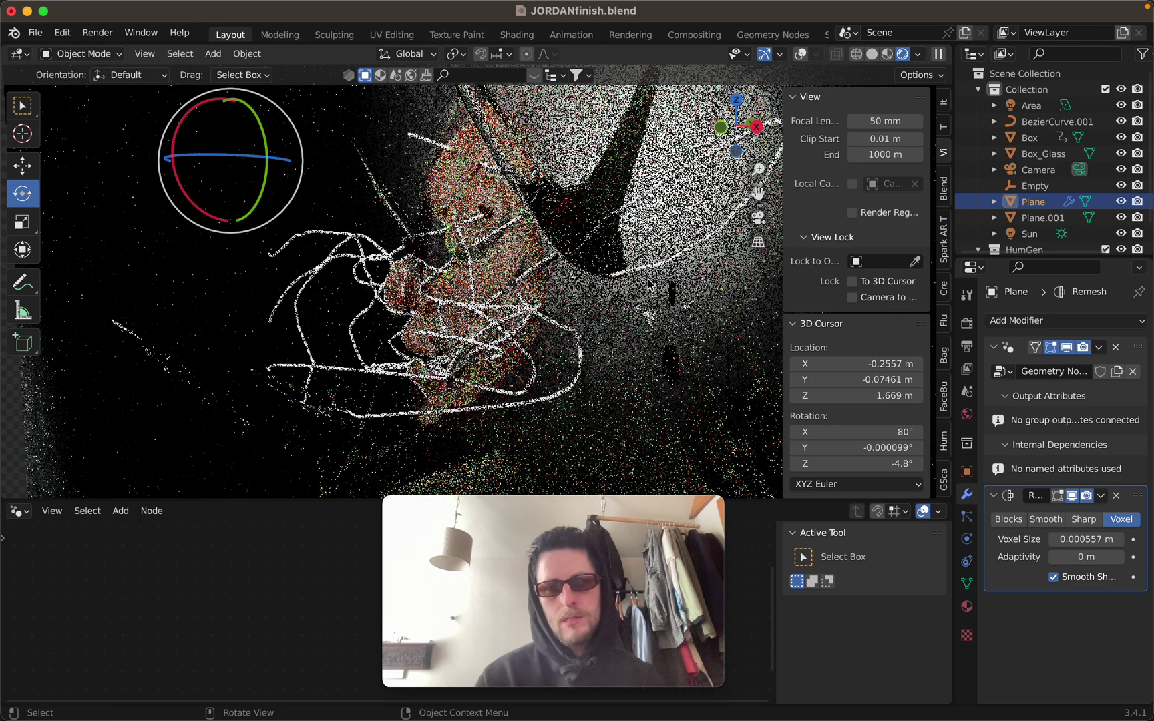
{"action": "scroll", "coordinate": [505, 229], "scroll_direction": "left", "scroll_amount": 5, "text": "alt"}
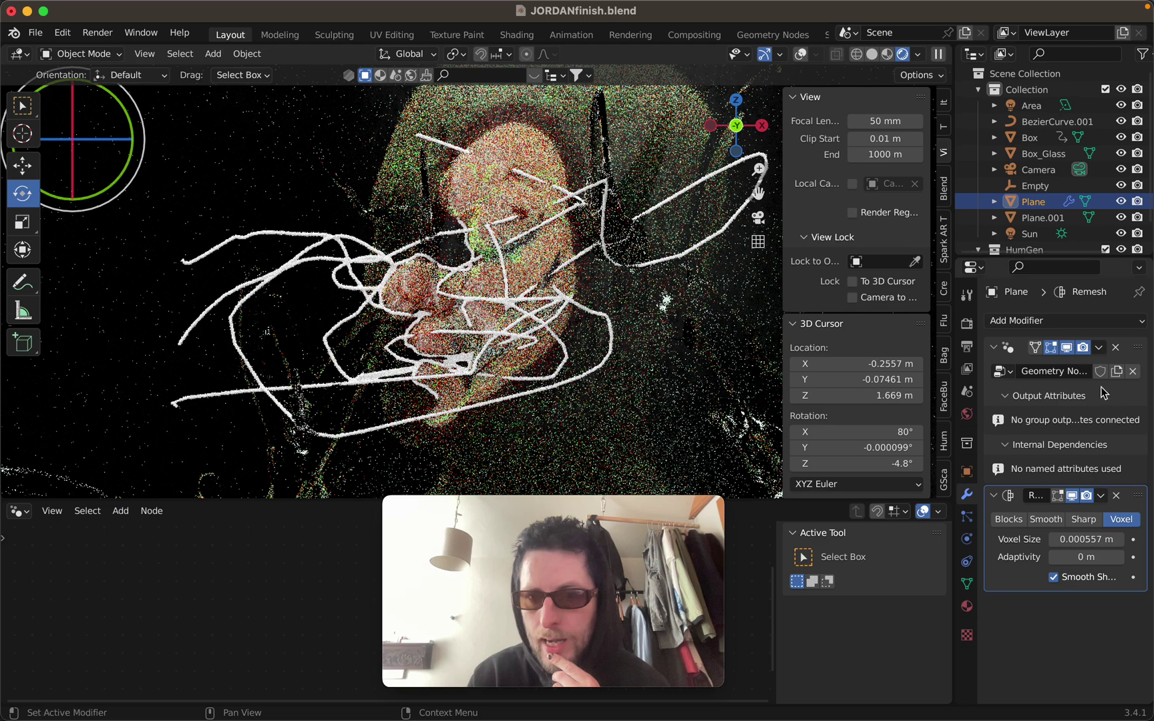
Step: Apply the Plane's Geometry Nodes and Remesh modifiers, and delete the source curve BezierCurve.001
{"action": "left_click", "coordinate": [1132, 446]}
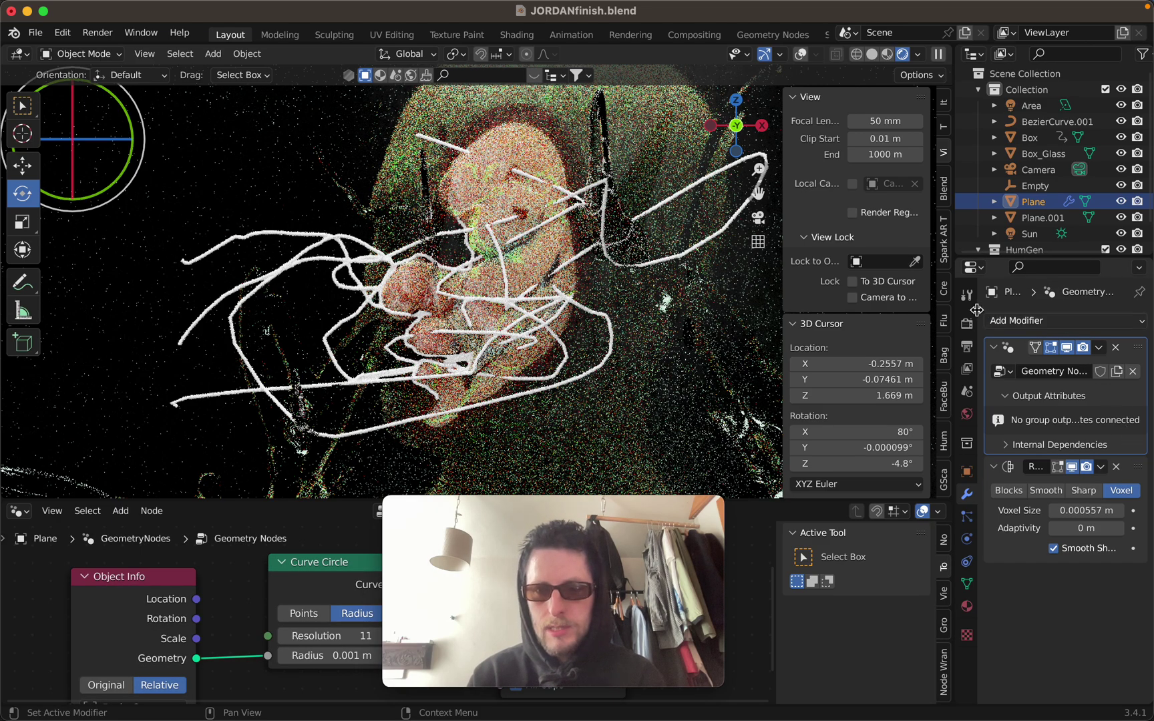
{"action": "key", "text": "ctrl+a"}
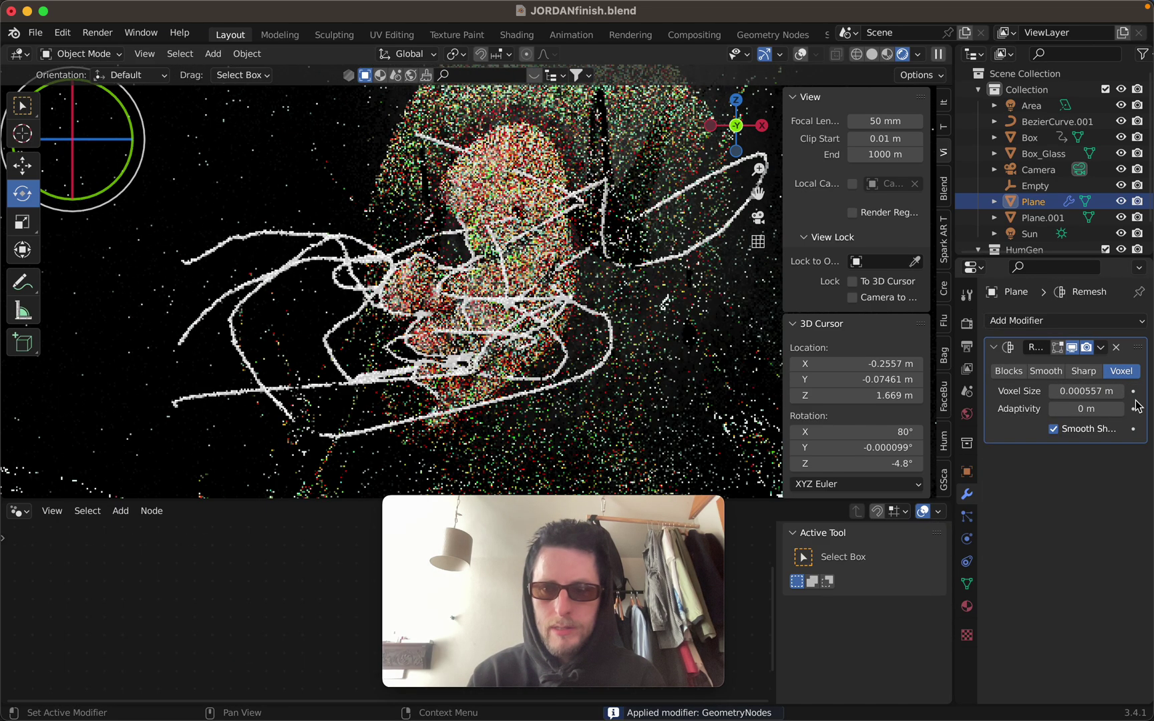
{"action": "key", "text": "ctrl+a"}
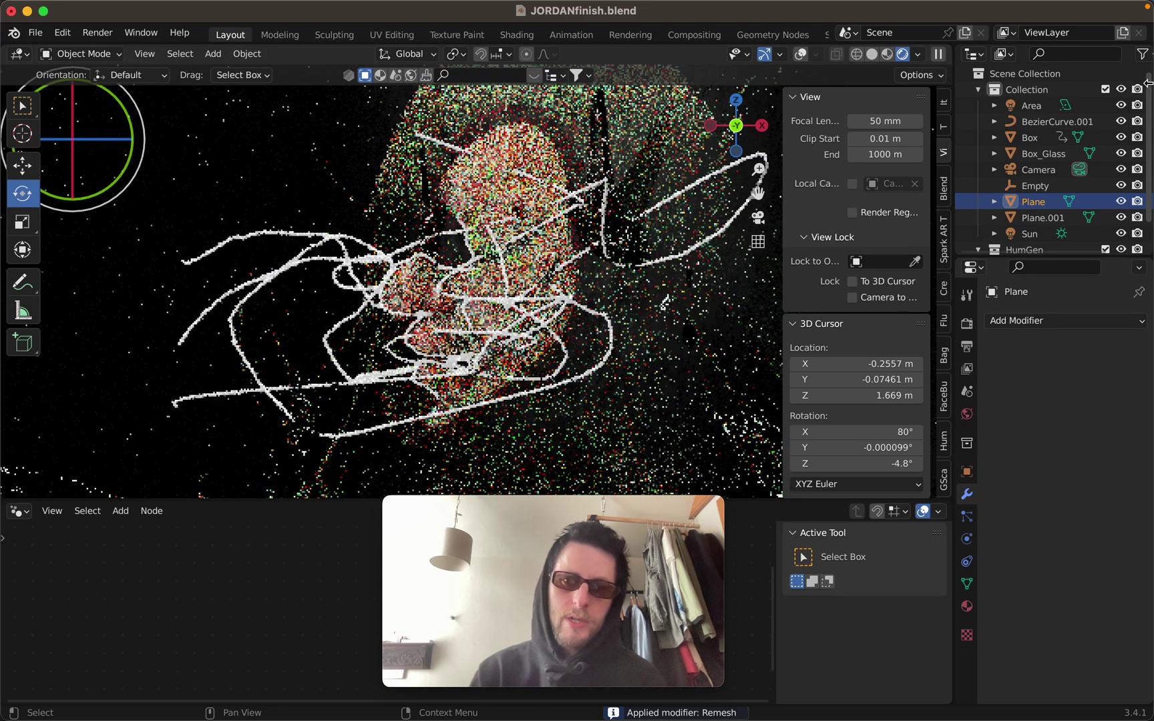
{"action": "left_click", "coordinate": [1057, 121]}
{"action": "key", "text": "Delete"}
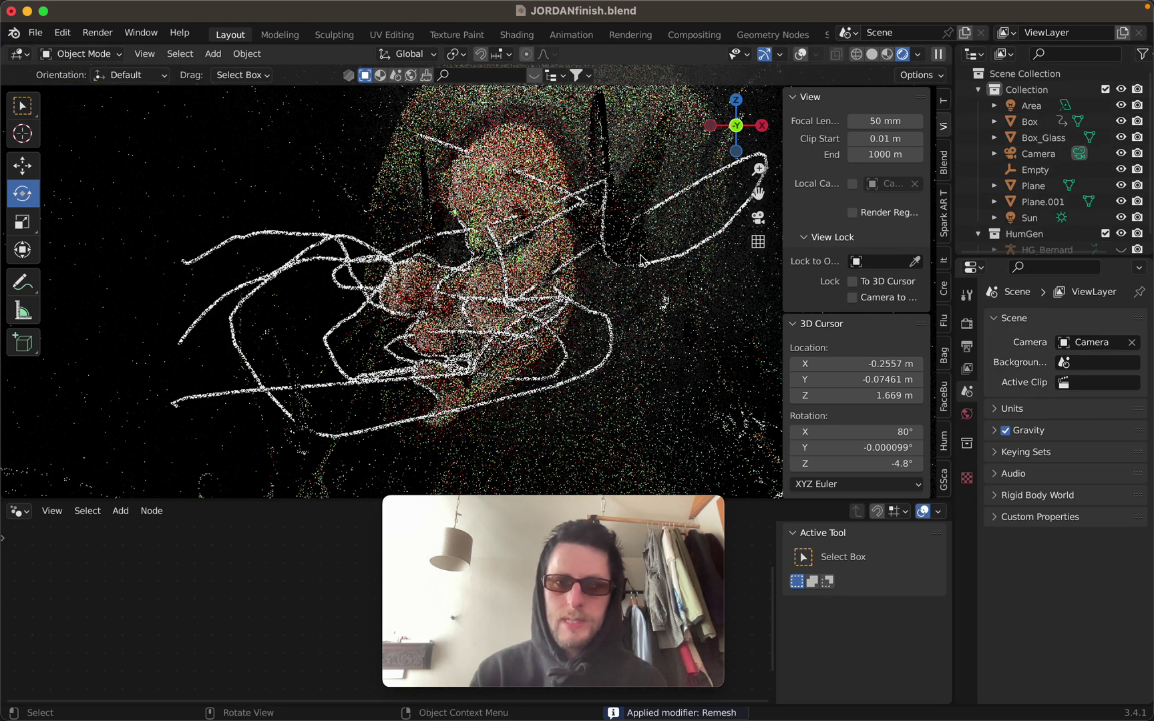
Step: Select the Plane with overlays shown, and create a new material for it in the Shader Editor
{"action": "left_click", "coordinate": [1033, 186]}
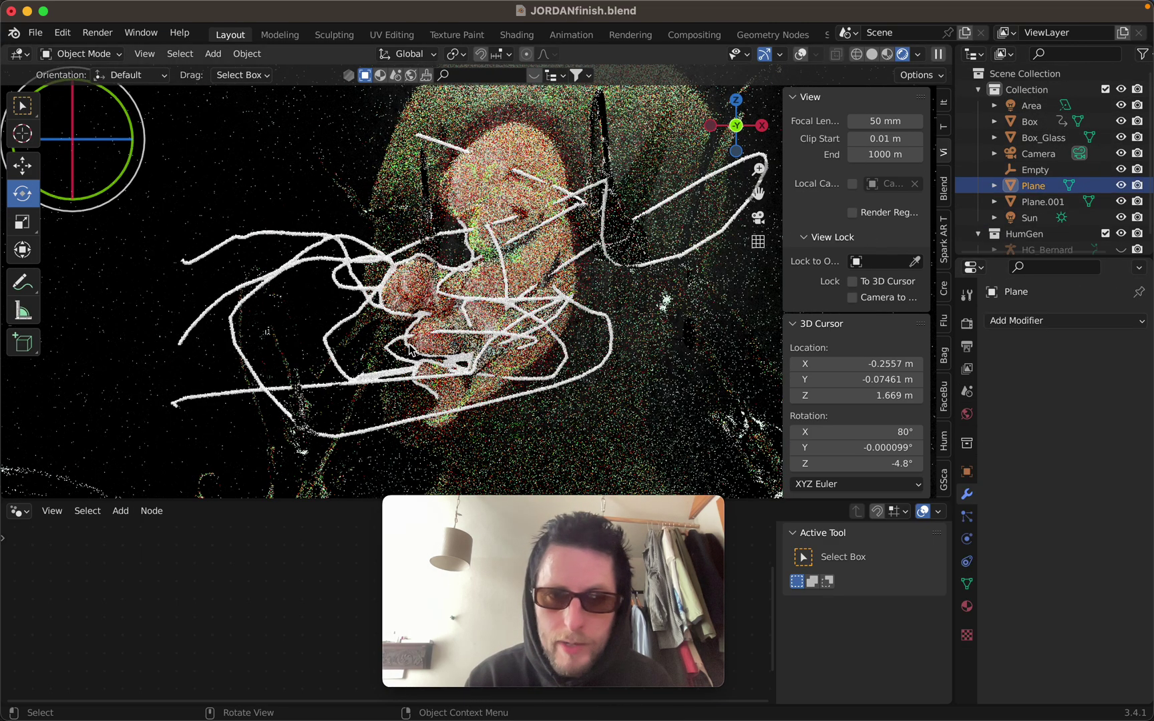
{"action": "left_click", "coordinate": [801, 54]}
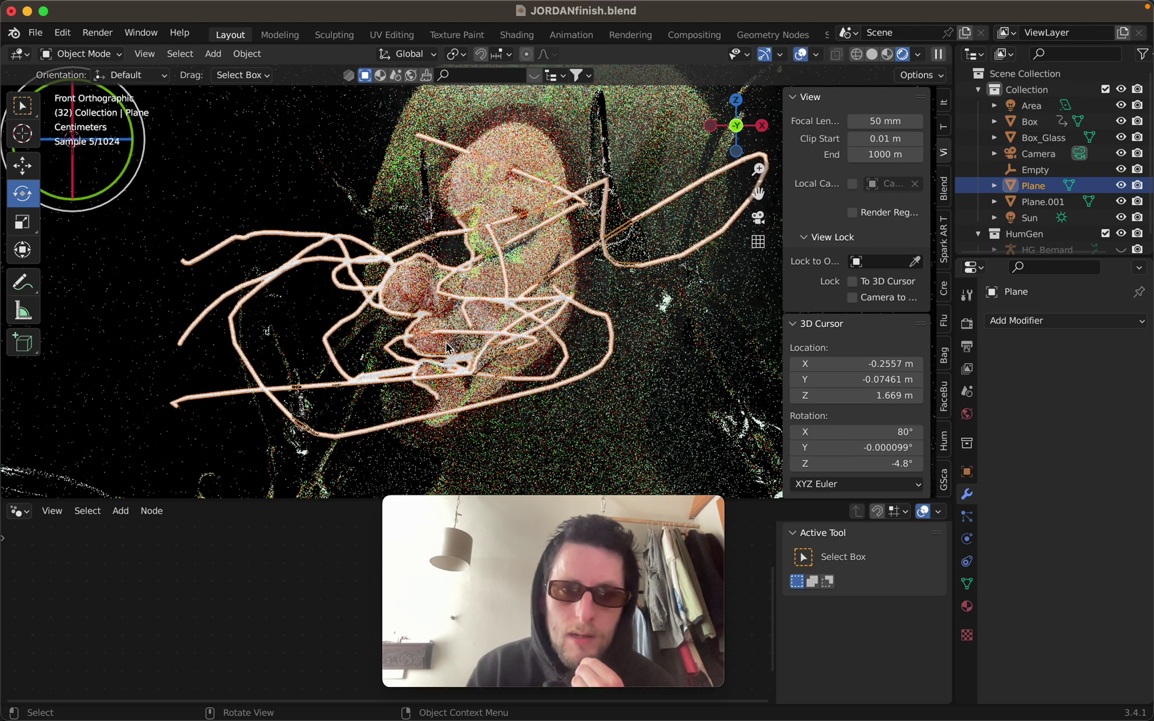
{"action": "left_click_drag", "start_coordinate": [460, 560], "coordinate": [909, 577]}
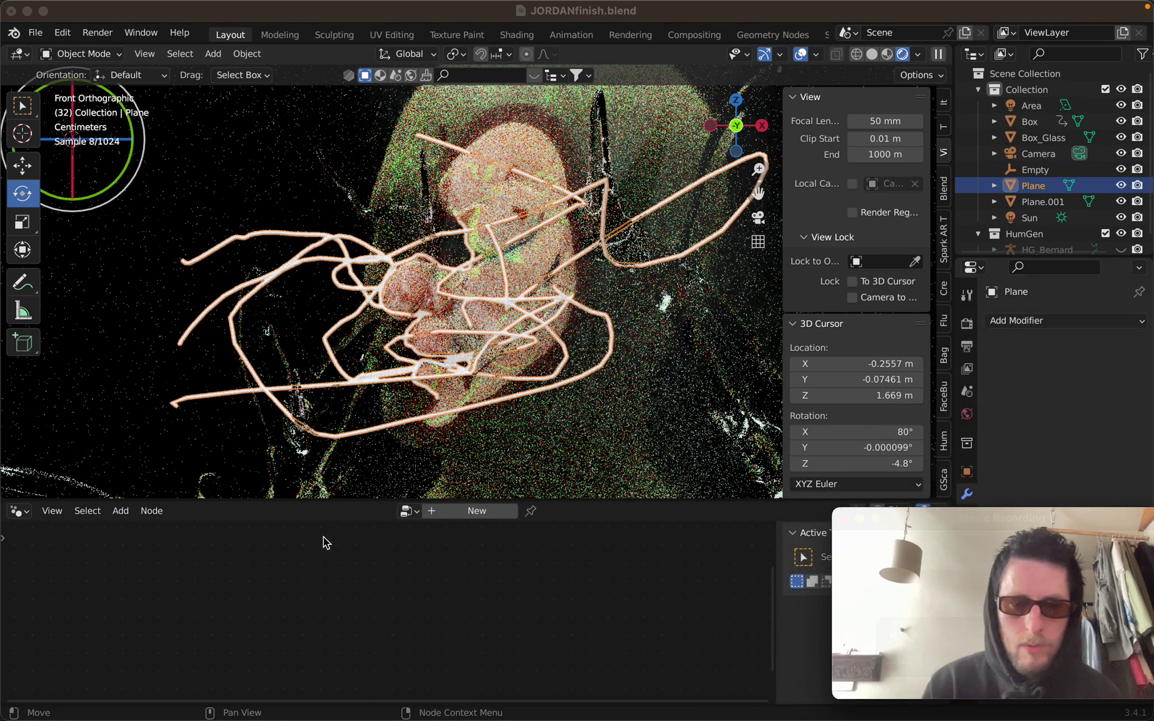
{"action": "left_click", "coordinate": [20, 511]}
{"action": "left_click", "coordinate": [81, 662]}
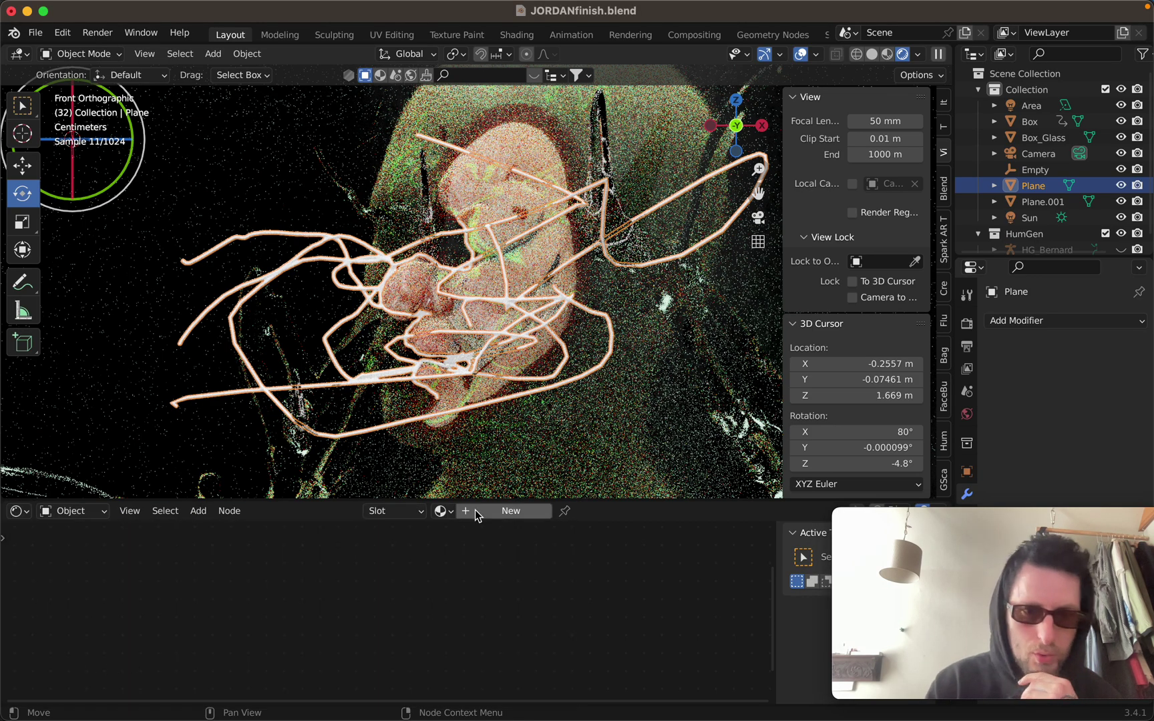
{"action": "left_click", "coordinate": [511, 511]}
{"action": "scroll", "coordinate": [623, 570], "scroll_direction": "down", "scroll_amount": 2}
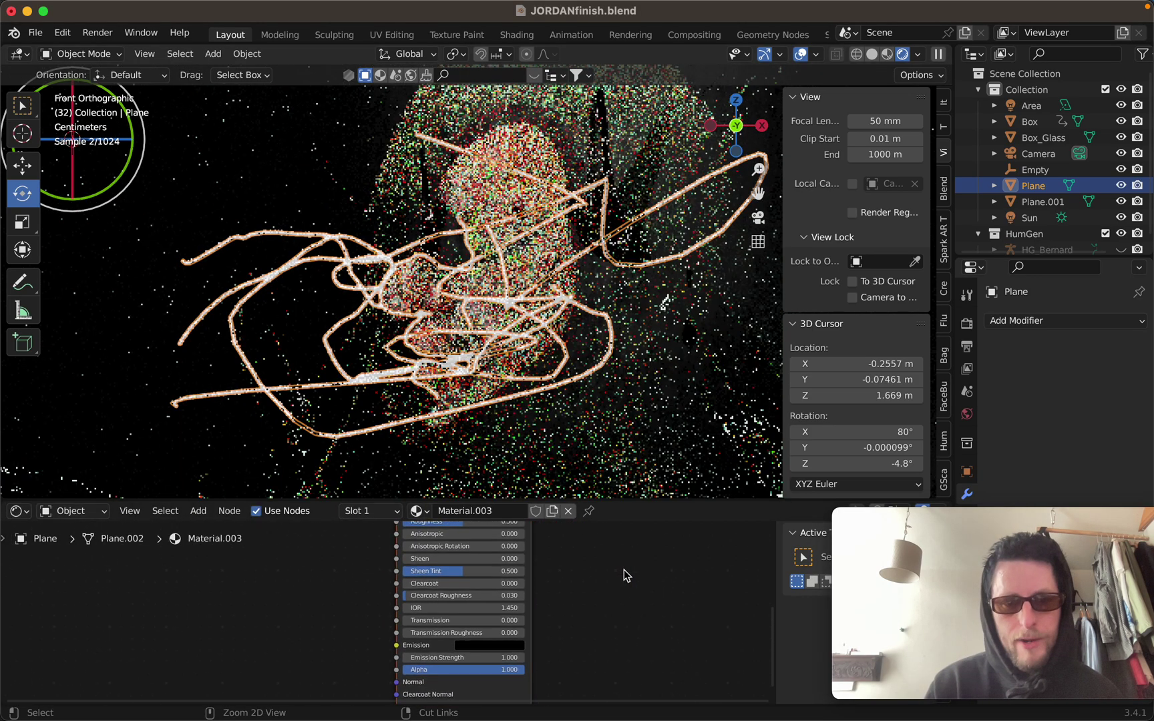
Step: Try a Metallic value of 1.000 on the tubes' new material
{"action": "scroll", "coordinate": [595, 567], "scroll_direction": "up", "scroll_amount": 1}
{"action": "left_click_drag", "start_coordinate": [445, 608], "coordinate": [522, 609]}
{"action": "scroll", "coordinate": [484, 664], "scroll_direction": "down", "scroll_amount": 3}
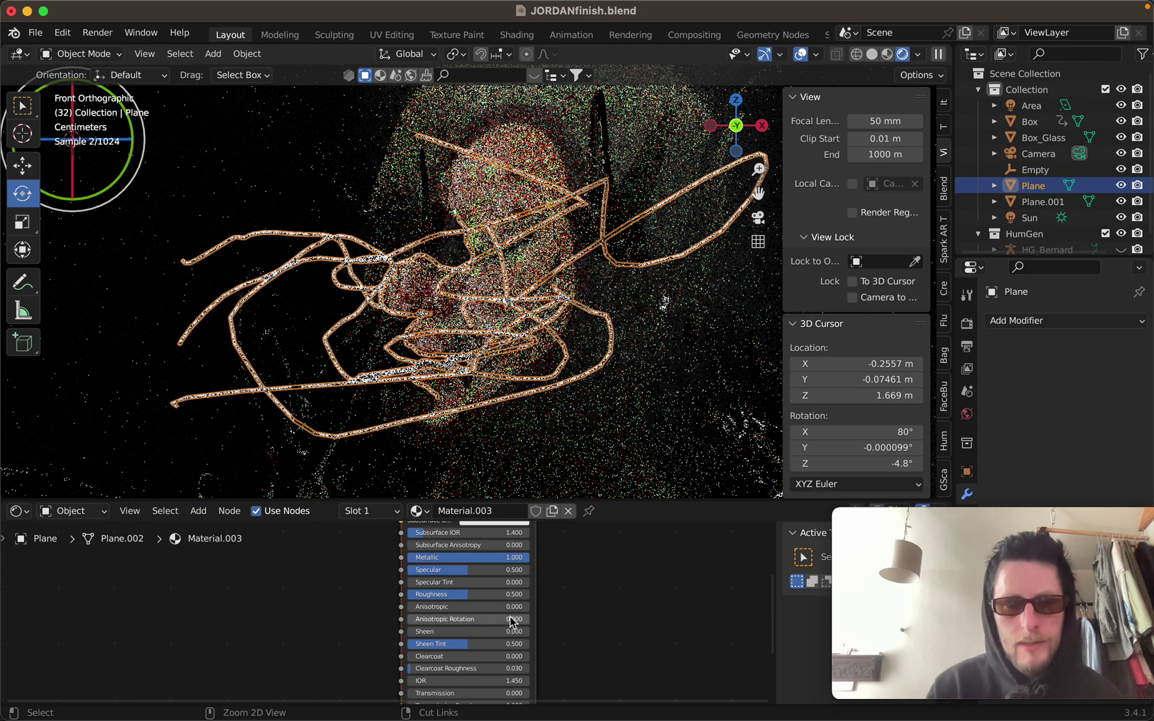
Step: Set the material's Metallic to 0, Subsurface to 0.130 and Subsurface Color to a pinkish red
{"action": "scroll", "coordinate": [512, 620], "scroll_direction": "up", "scroll_amount": 3}
{"action": "left_click_drag", "start_coordinate": [474, 621], "coordinate": [333, 621]}
{"action": "left_click_drag", "start_coordinate": [427, 543], "coordinate": [448, 542]}
{"action": "left_click", "coordinate": [421, 573]}
{"action": "left_click", "coordinate": [484, 464]}
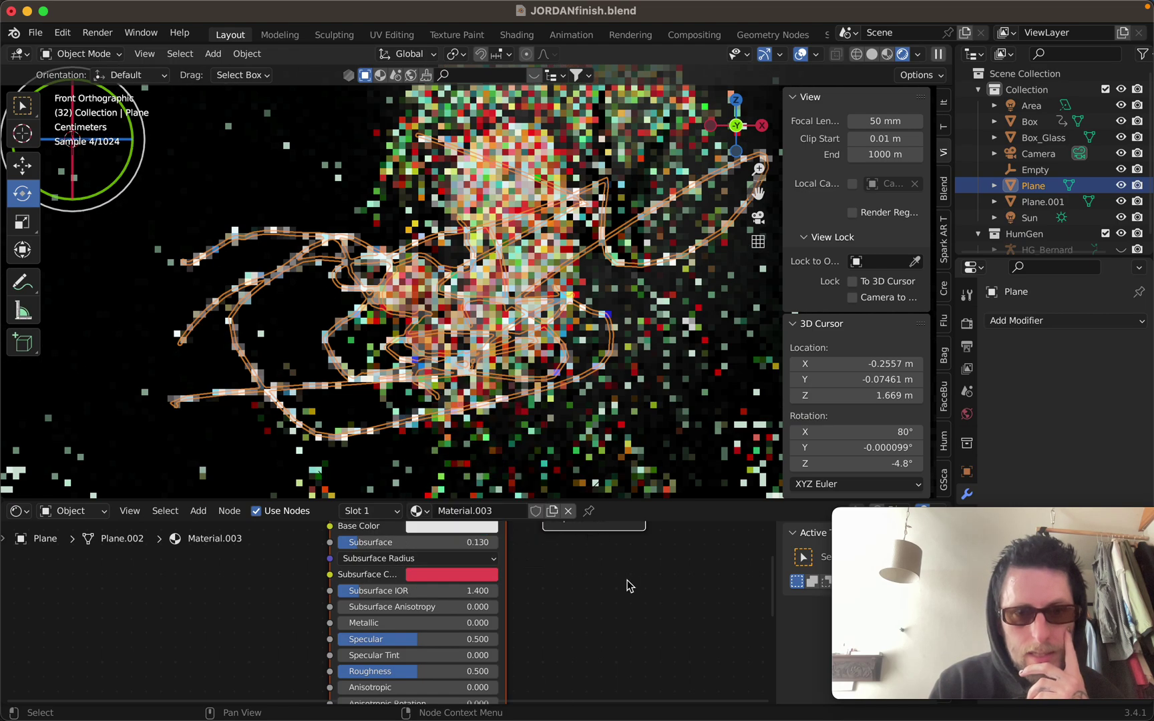
{"action": "middle_click_drag", "start_coordinate": [408, 415], "coordinate": [484, 434], "text": "shift"}
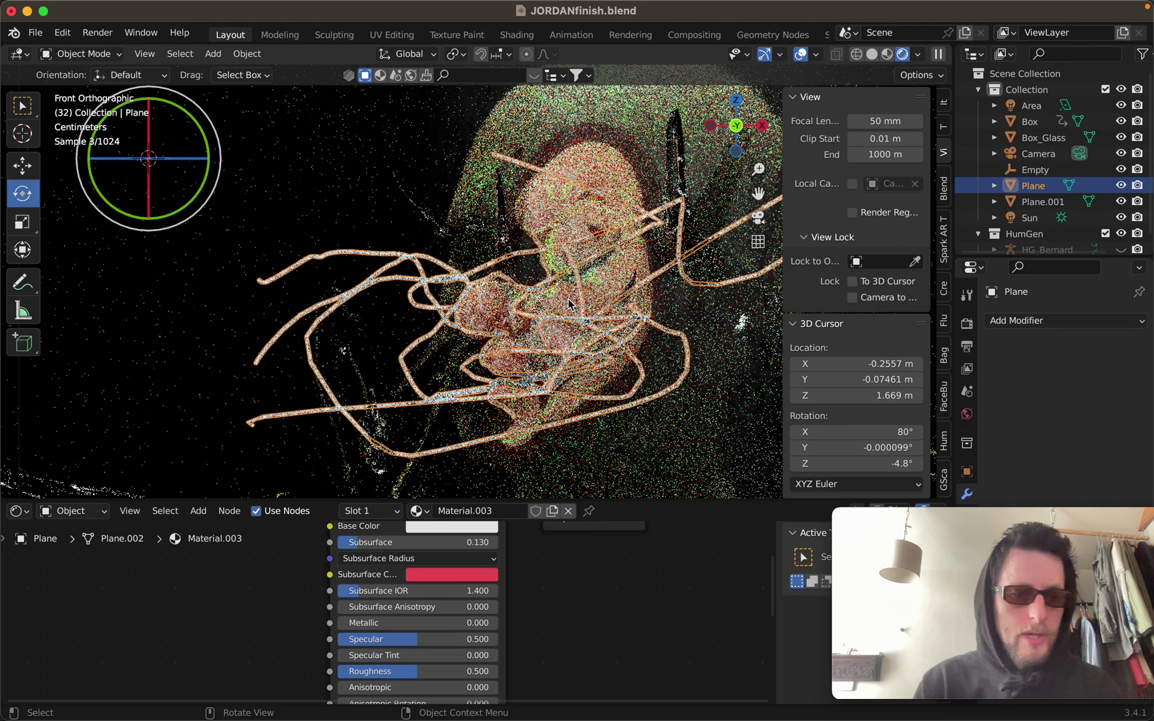
Step: Set the tube material's Metallic to 1
{"action": "left_click", "coordinate": [394, 624]}
{"action": "type", "text": "1"}
{"action": "key", "text": "Return"}
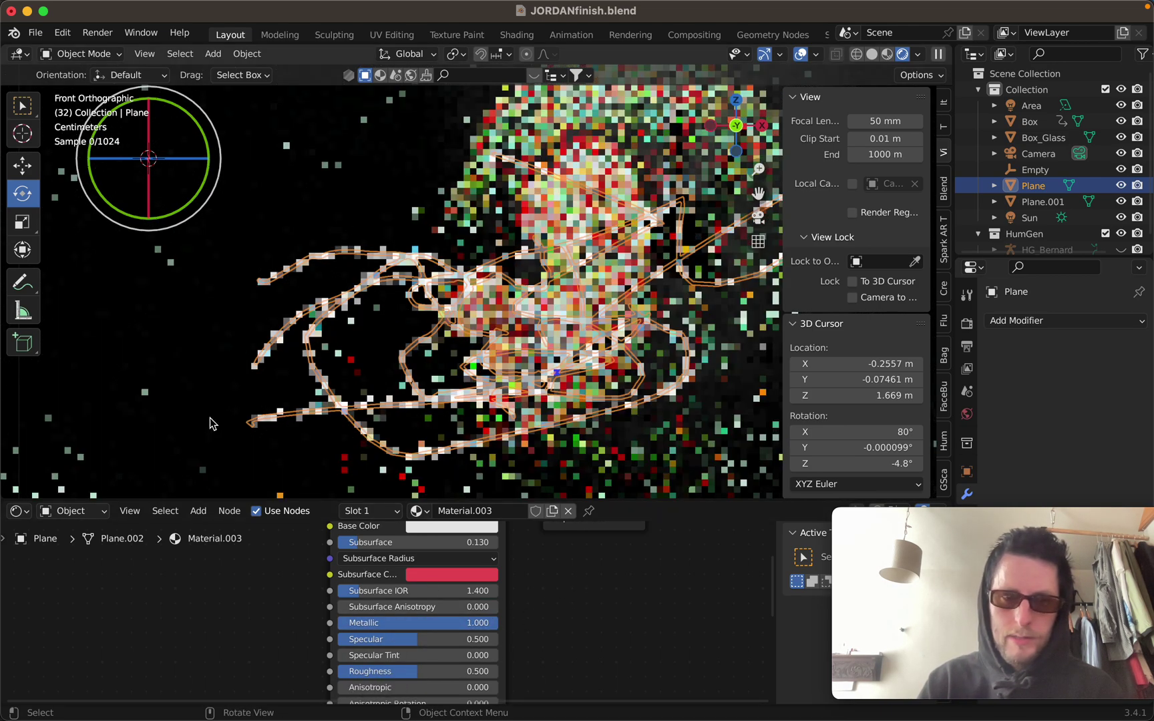
{"action": "left_click", "coordinate": [692, 629]}
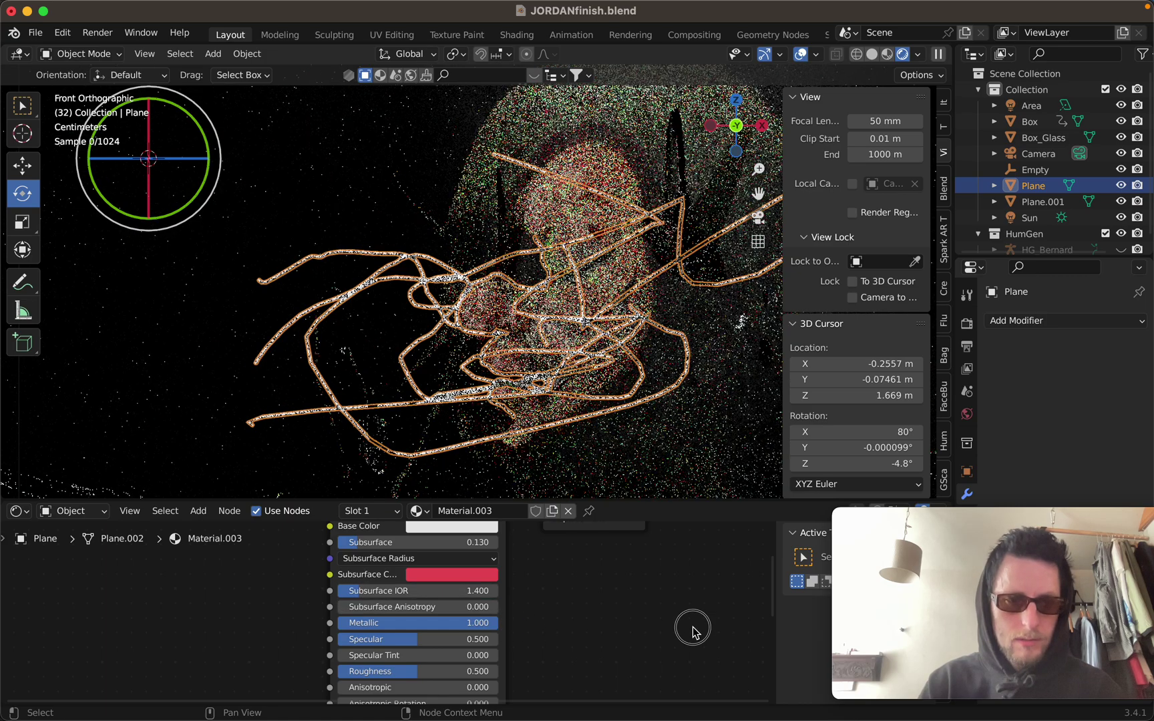
{"action": "key", "text": "super+z"}
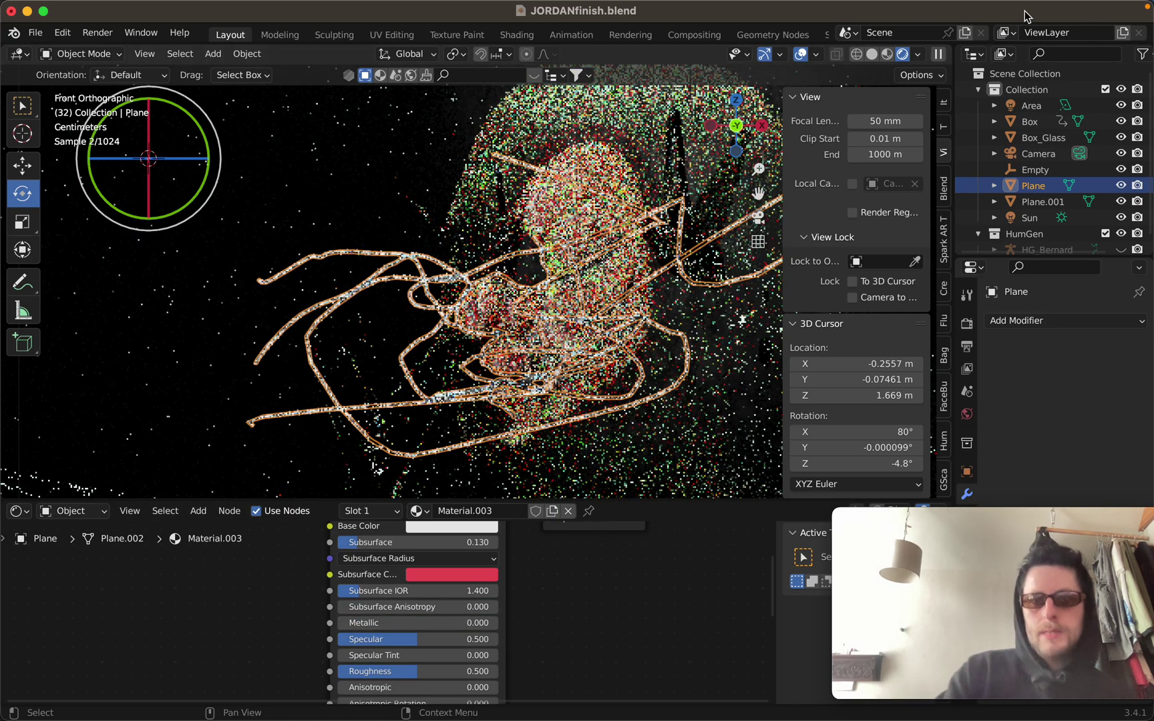
Step: Switch to solid shading, isolate the tube mesh in local view and put it into Sculpt Mode
{"action": "left_click", "coordinate": [875, 56]}
{"action": "key", "text": "KP_Divide"}
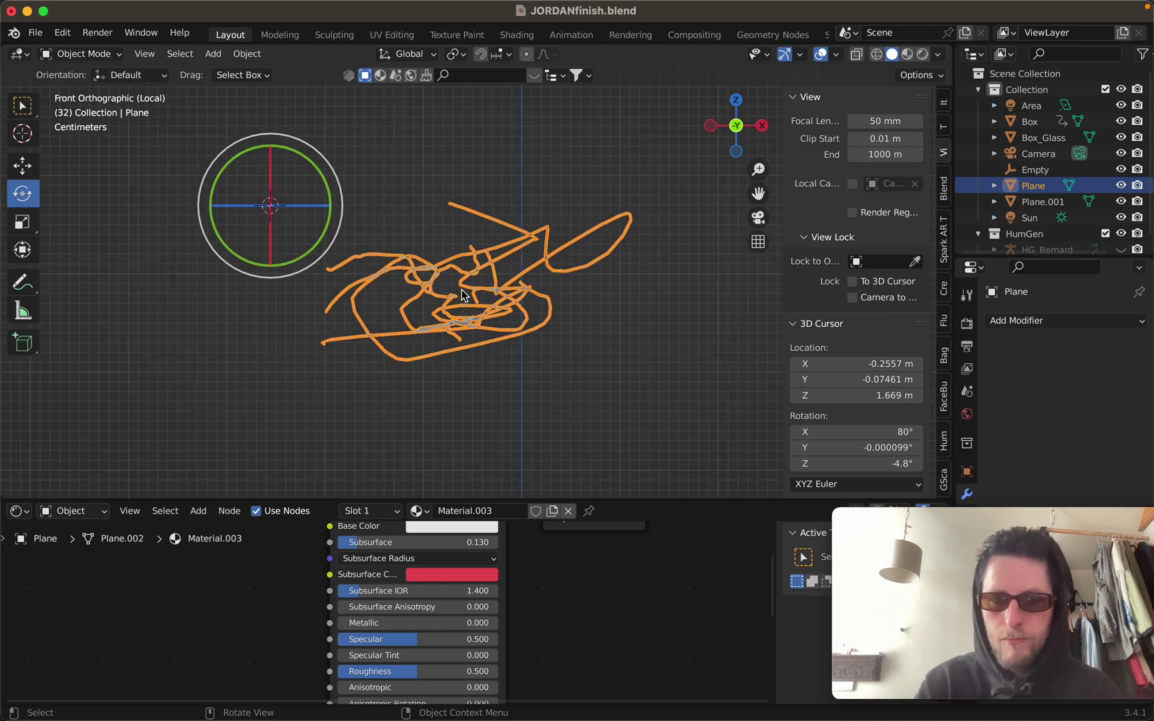
{"action": "key", "text": "ctrl+Tab"}
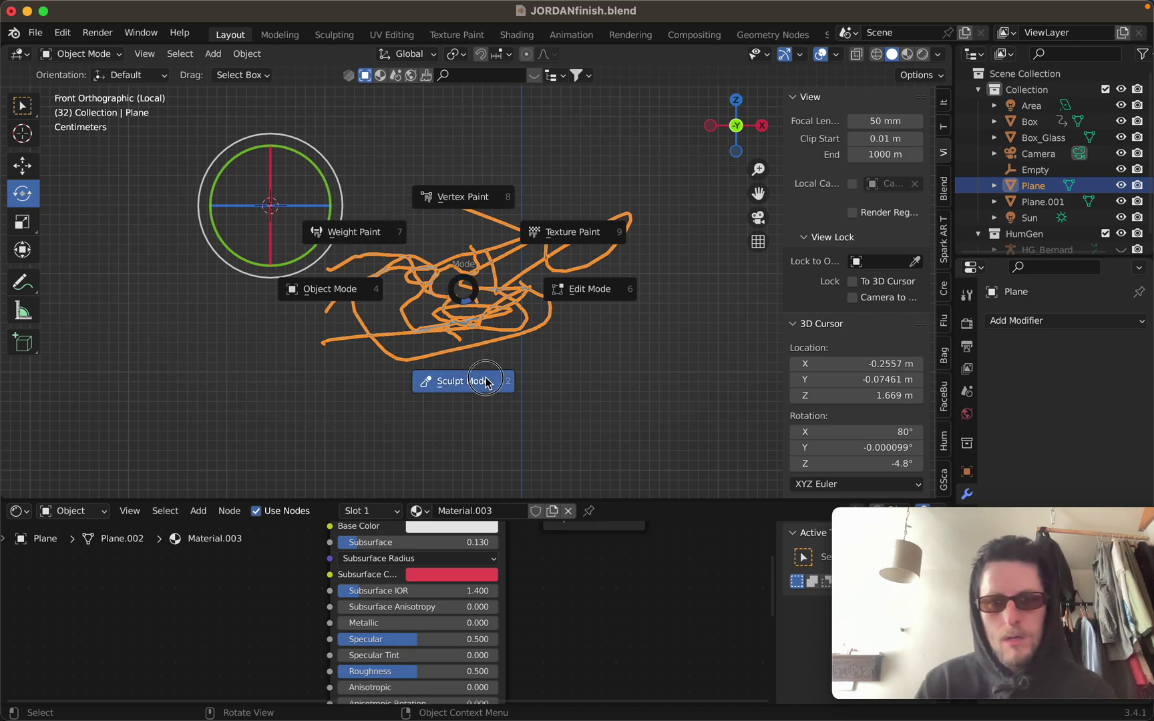
{"action": "left_click", "coordinate": [463, 381]}
{"action": "scroll", "coordinate": [451, 302], "scroll_direction": "up", "scroll_amount": 4}
{"action": "scroll", "coordinate": [451, 302], "scroll_direction": "up", "scroll_amount": 1, "text": "ctrl"}
{"action": "scroll", "coordinate": [420, 301], "scroll_direction": "left", "scroll_amount": 3, "text": "shift"}
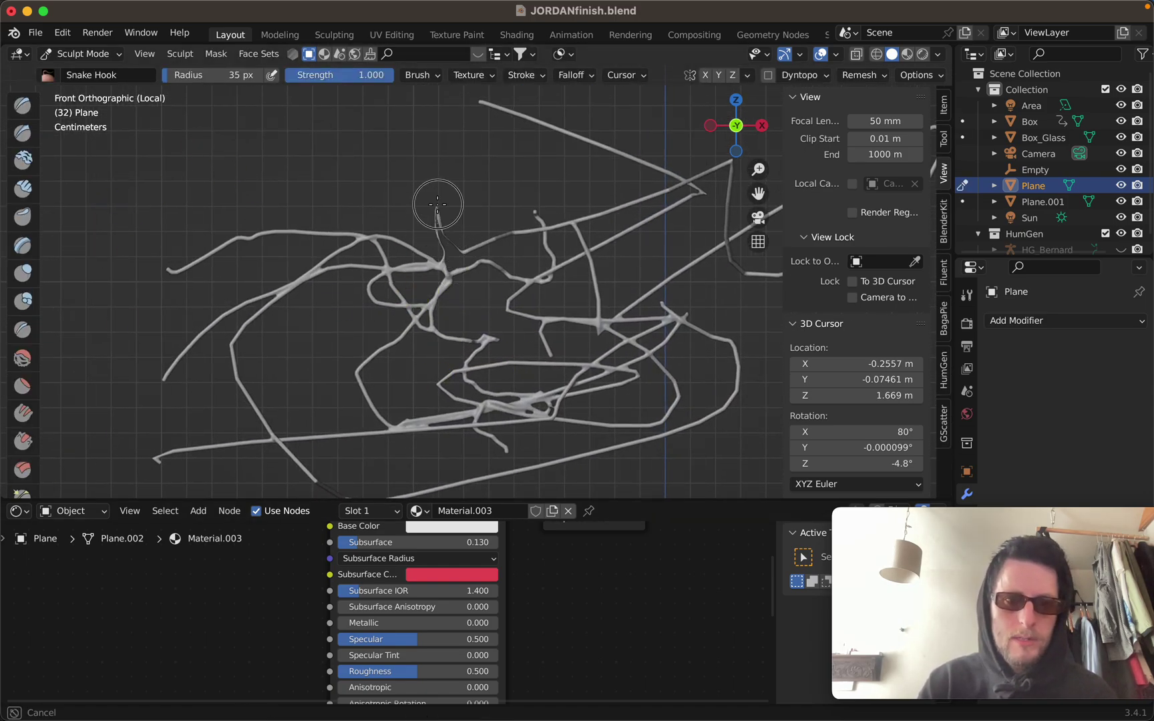
Step: Smooth the tube mesh with the Smooth brush at a 391 px radius, and return to Object Mode
{"action": "left_click", "coordinate": [23, 386]}
{"action": "left_click", "coordinate": [22, 358]}
{"action": "key", "text": "f"}
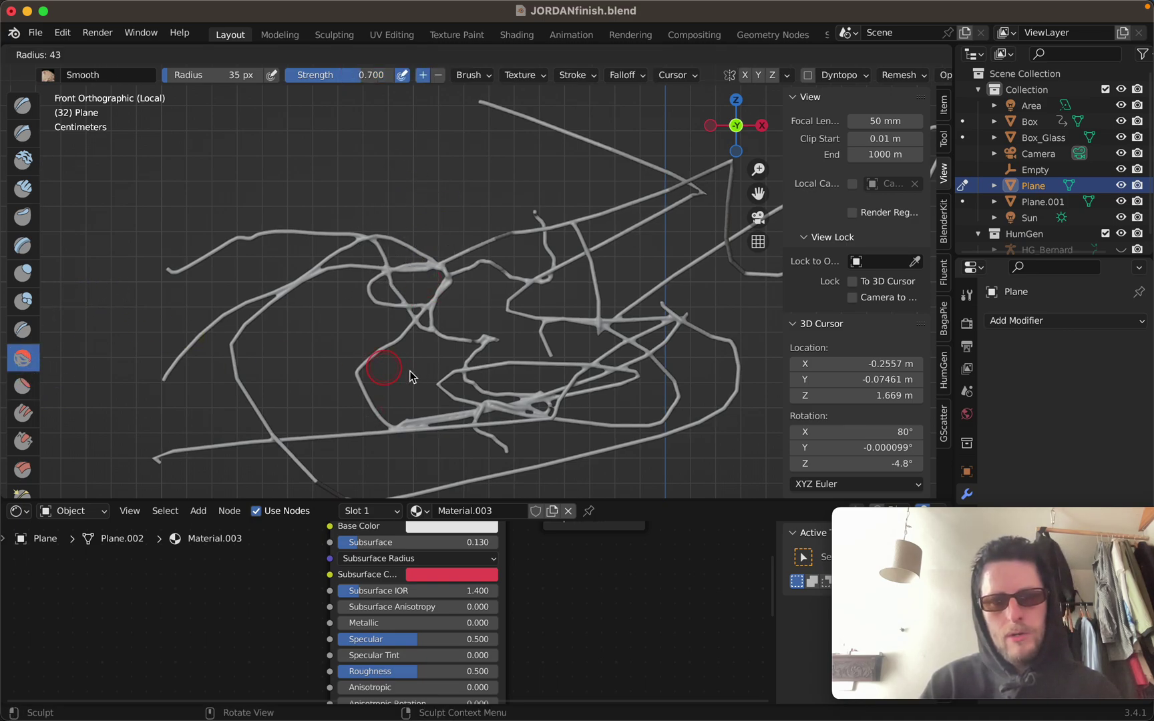
{"action": "left_click", "coordinate": [629, 371]}
{"action": "mouse_move", "coordinate": [629, 372]}
{"action": "left_mouse_down"}
{"action": "mouse_move", "coordinate": [367, 289]}
{"action": "mouse_move", "coordinate": [296, 719]}
{"action": "mouse_move", "coordinate": [775, 307]}
{"action": "left_mouse_up"}
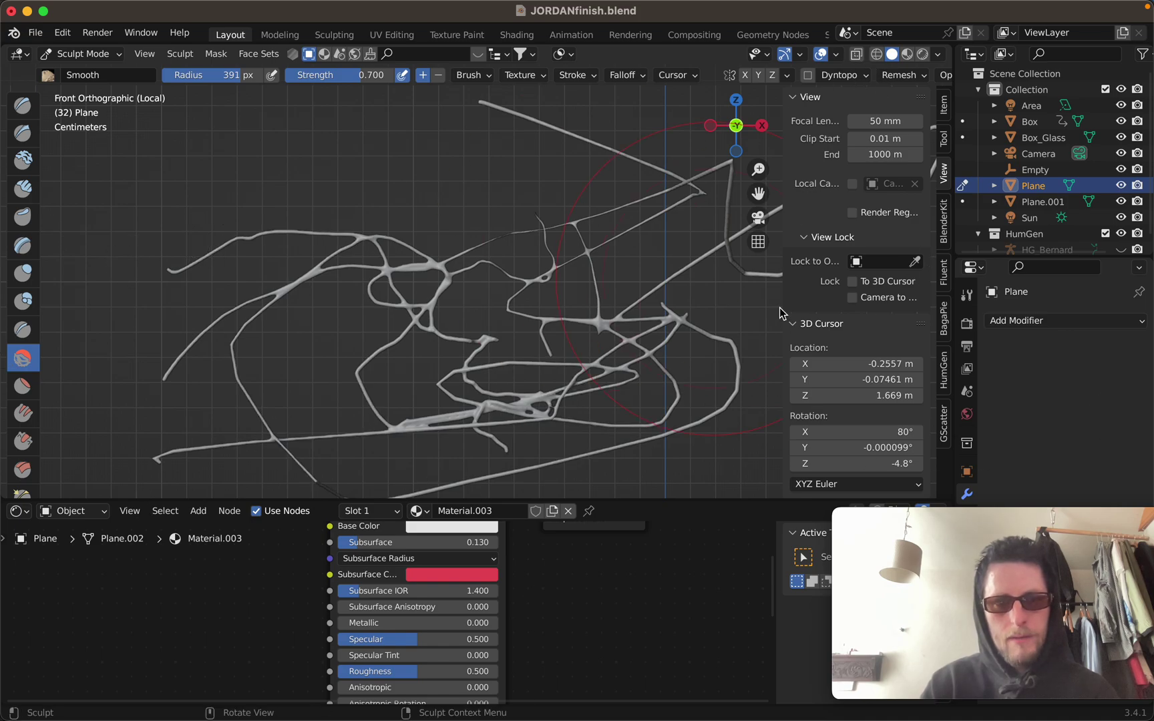
{"action": "key", "text": "ctrl+Tab"}
{"action": "left_click", "coordinate": [370, 324]}
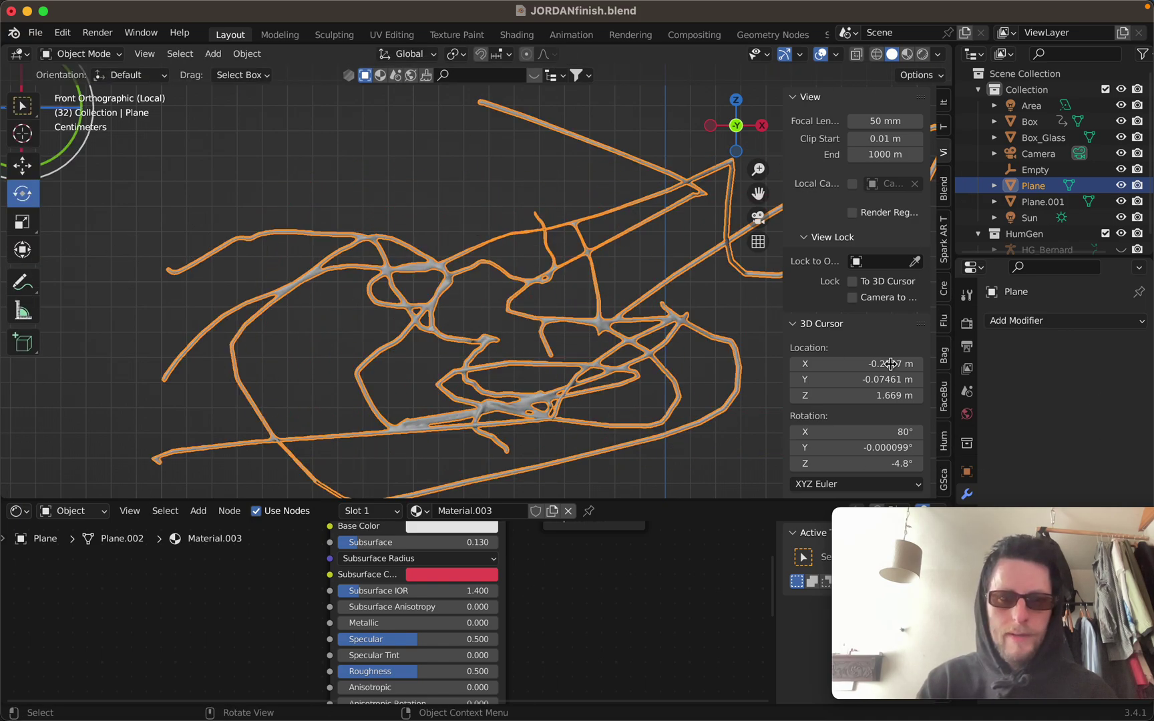
Step: Add a Smooth modifier to the tubes with Factor 1.000 and Repeat 10
{"action": "mouse_move", "coordinate": [1012, 532]}
{"action": "left_click_drag", "start_coordinate": [1012, 532], "coordinate": [712, 475]}
{"action": "left_click", "coordinate": [1028, 321]}
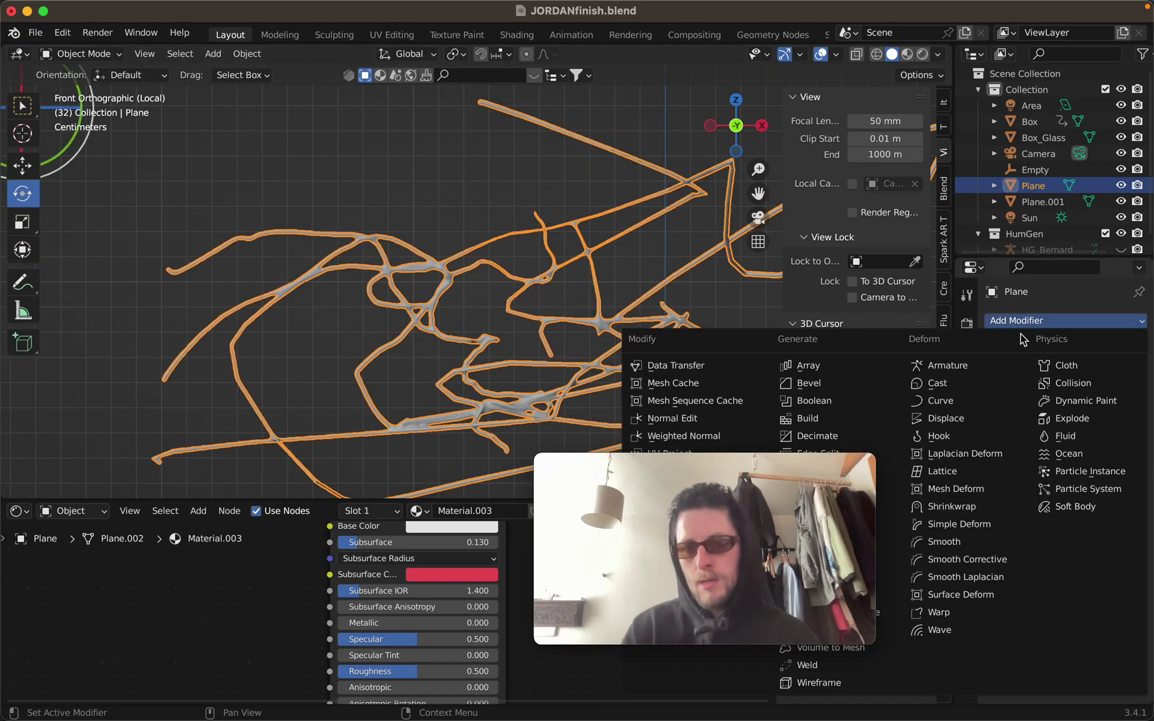
{"action": "left_click", "coordinate": [979, 541]}
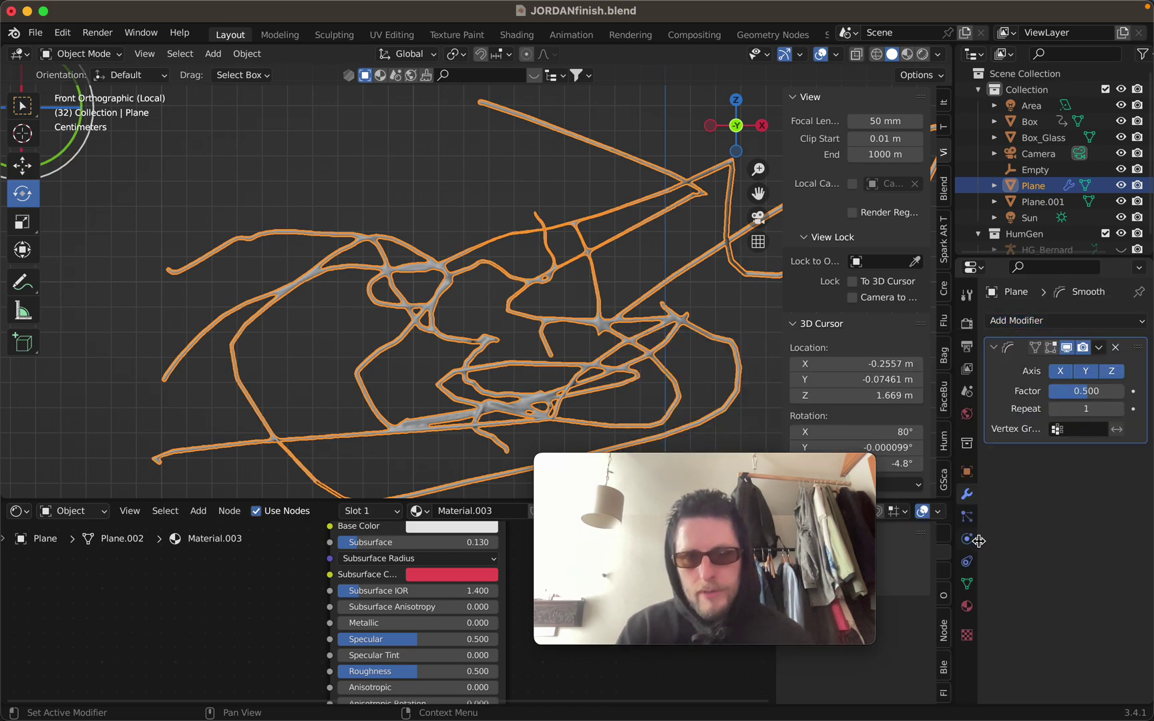
{"action": "left_click", "coordinate": [1086, 410]}
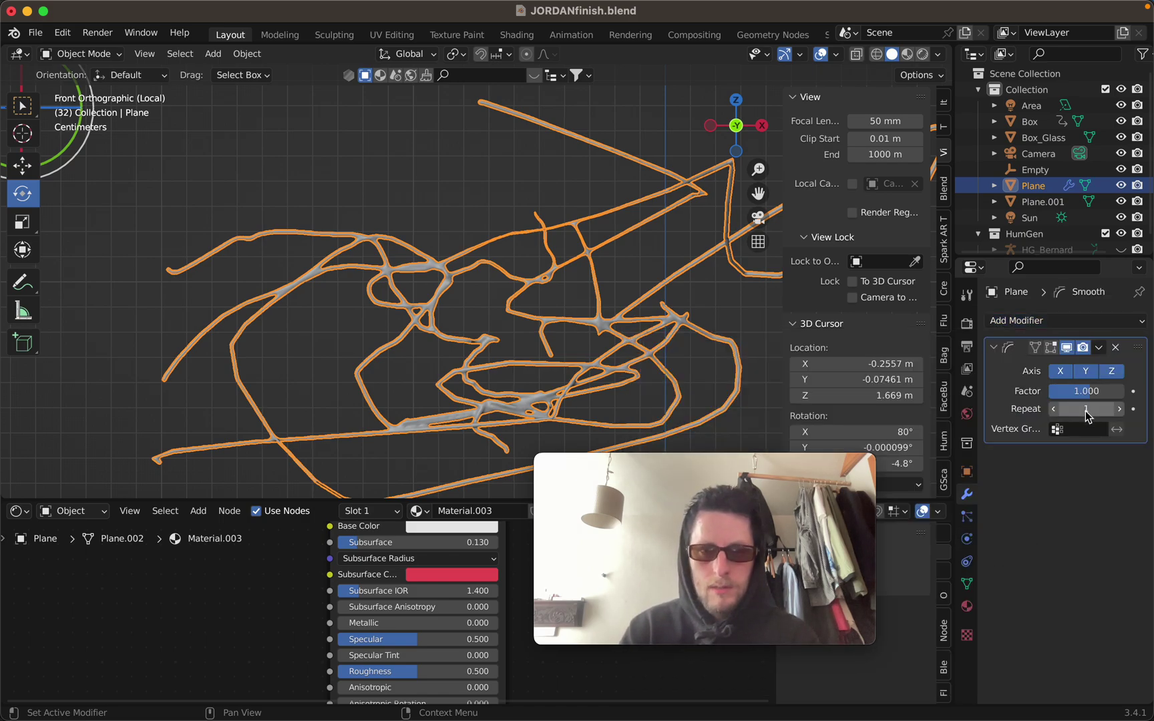
{"action": "type", "text": "10"}
{"action": "key", "text": "Return"}
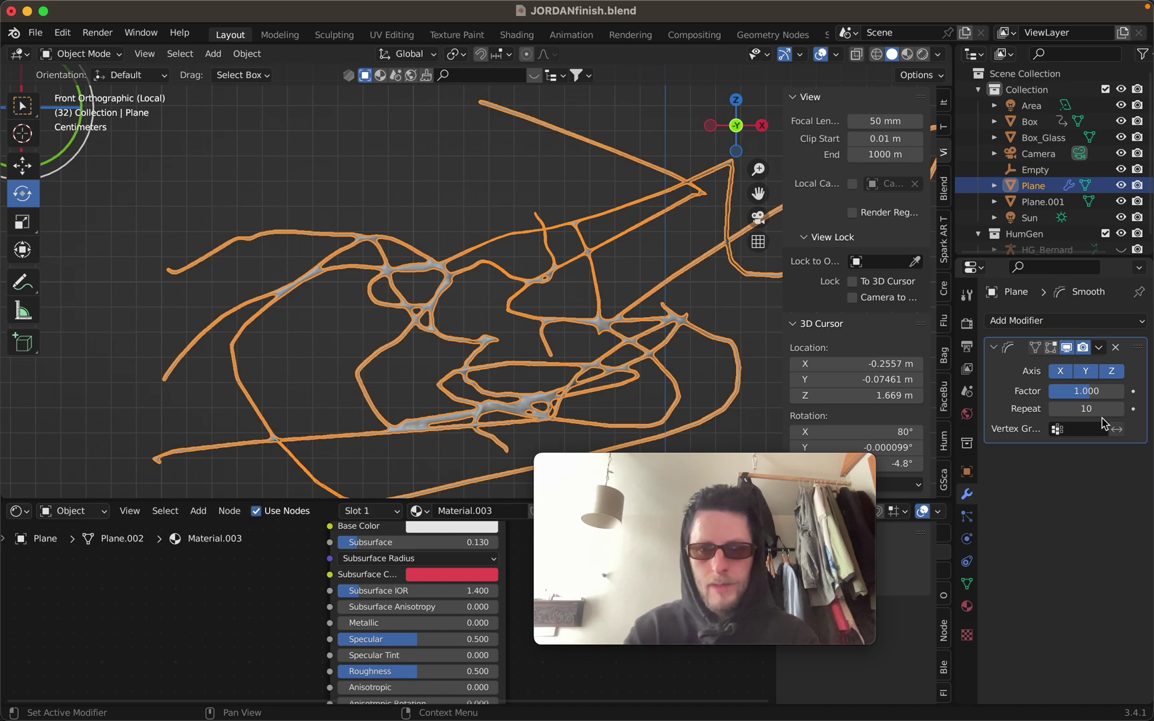
Step: Inspect the smoothed tubes up close and remove the Smooth modifier
{"action": "left_click", "coordinate": [618, 277]}
{"action": "scroll", "coordinate": [382, 289], "scroll_direction": "up", "scroll_amount": 6}
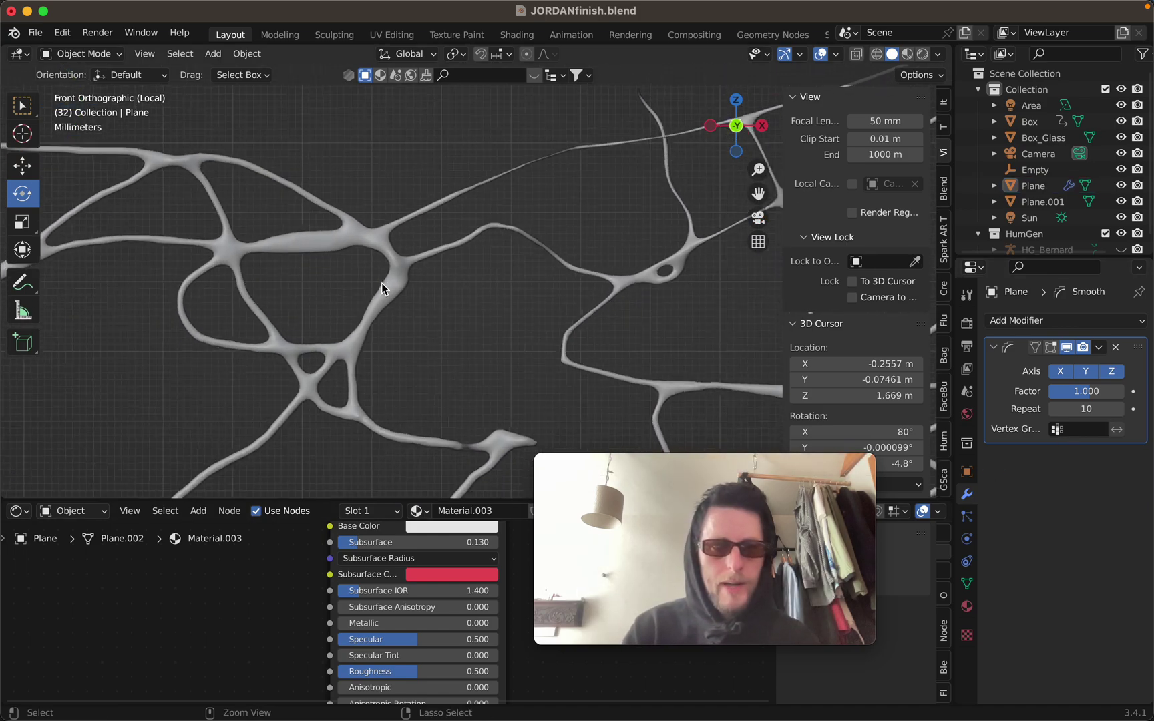
{"action": "scroll", "coordinate": [382, 288], "scroll_direction": "up", "scroll_amount": 3}
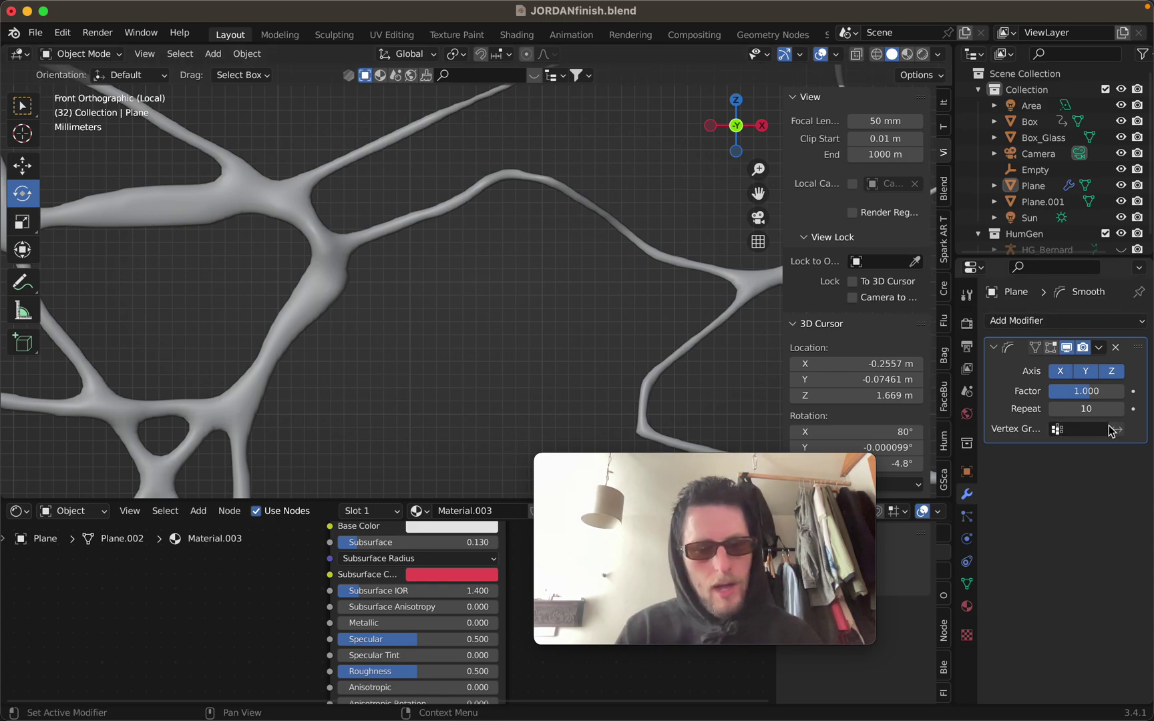
{"action": "key", "text": "Delete"}
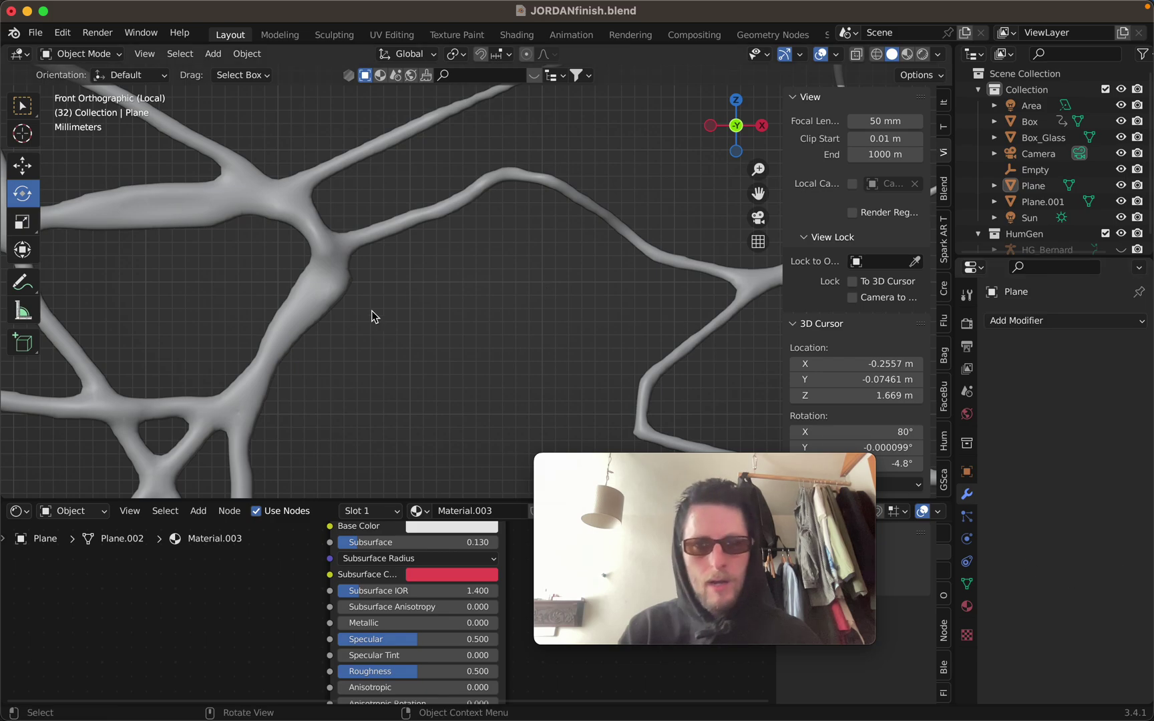
Step: Return the tubes to Sculpt Mode and smooth the junctions around the loop with the Smooth brush
{"action": "key", "text": "ctrl+Tab"}
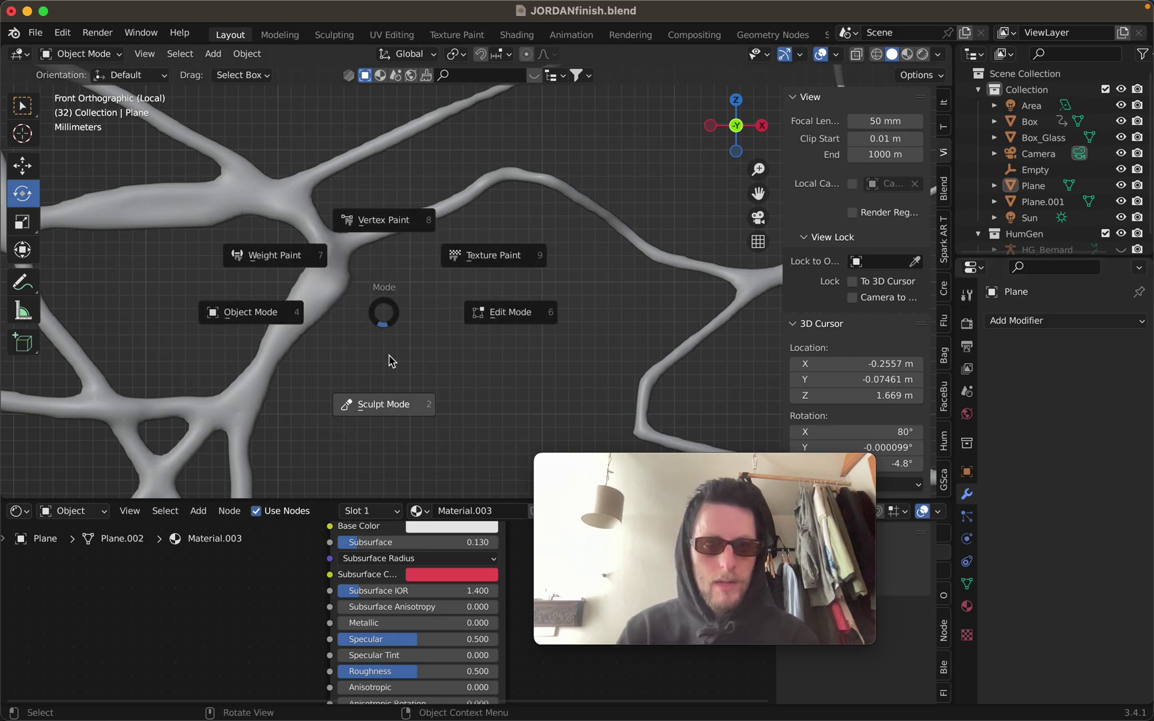
{"action": "left_click", "coordinate": [392, 425]}
{"action": "scroll", "coordinate": [400, 366], "scroll_direction": "down", "scroll_amount": 4}
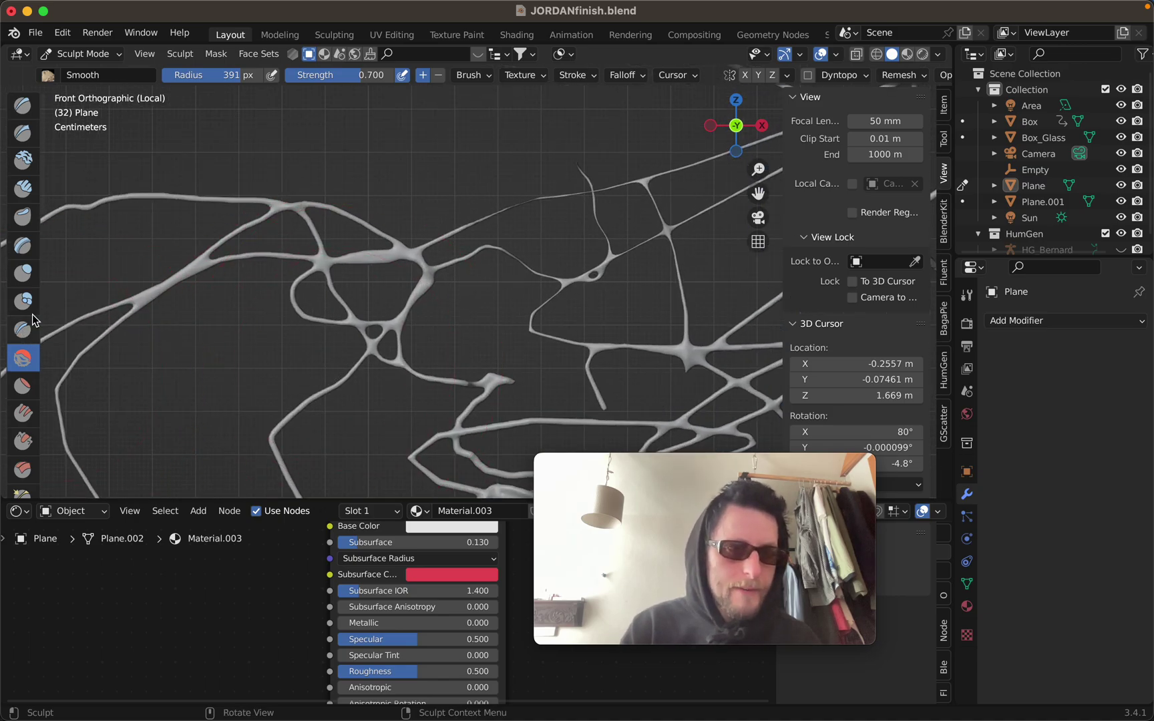
{"action": "scroll", "coordinate": [438, 270], "scroll_direction": "up", "scroll_amount": 5}
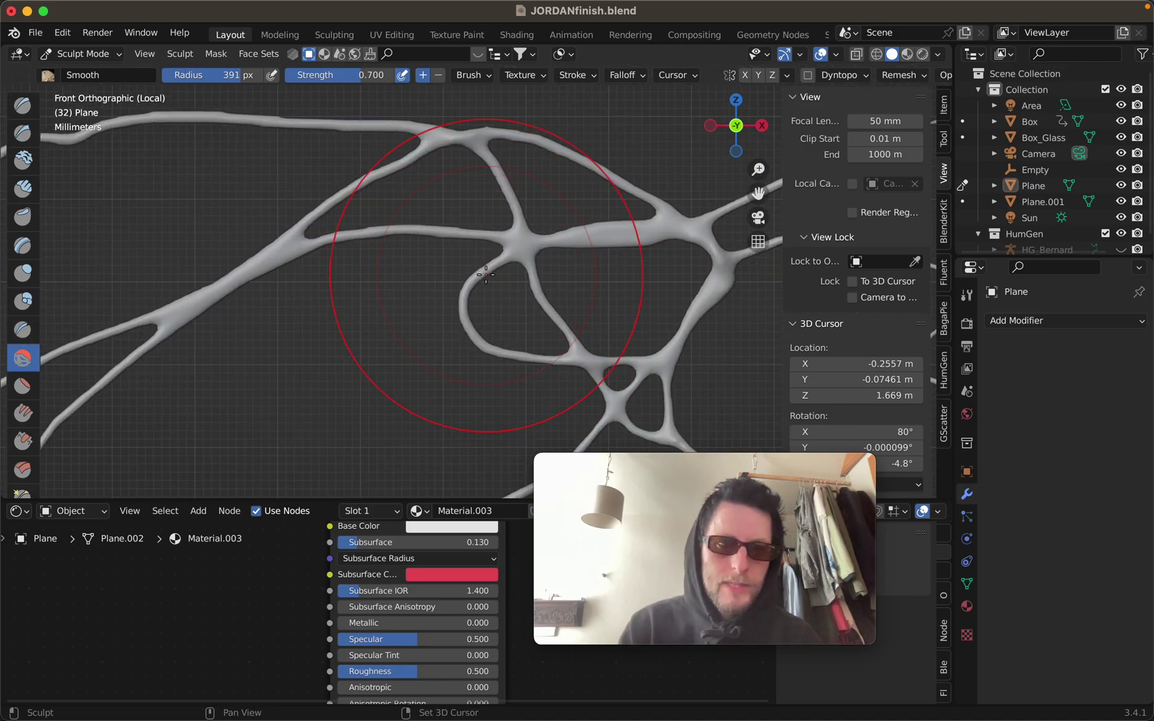
{"action": "left_click_drag", "start_coordinate": [504, 254], "coordinate": [393, 225]}
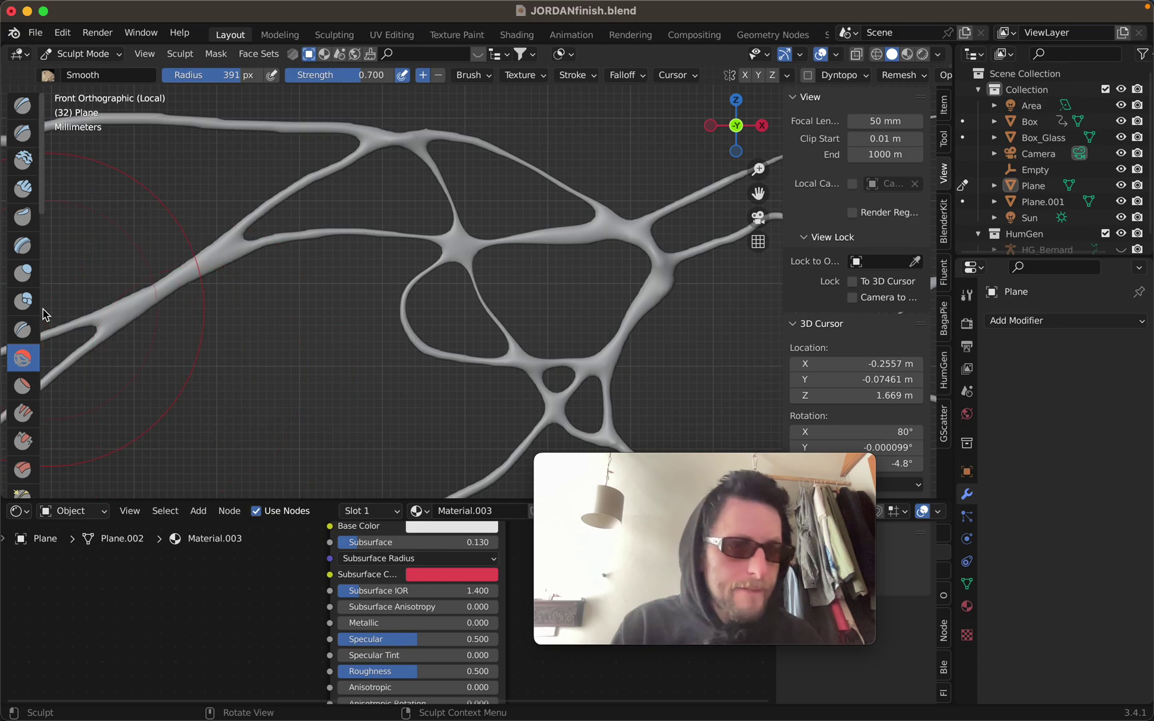
Step: Try swelling the thick tube segment beside the loop into a bulb with the Inflate/Deflate brush at strength 0.500
{"action": "mouse_move", "coordinate": [443, 224]}
{"action": "left_mouse_down"}
{"action": "mouse_move", "coordinate": [656, 185]}
{"action": "mouse_move", "coordinate": [482, 278]}
{"action": "mouse_move", "coordinate": [617, 175]}
{"action": "mouse_move", "coordinate": [589, 160]}
{"action": "mouse_move", "coordinate": [664, 219]}
{"action": "mouse_move", "coordinate": [631, 185]}
{"action": "left_mouse_up"}
{"action": "scroll", "coordinate": [605, 203], "scroll_direction": "up", "scroll_amount": 4}
{"action": "scroll", "coordinate": [605, 204], "scroll_direction": "up", "scroll_amount": 5}
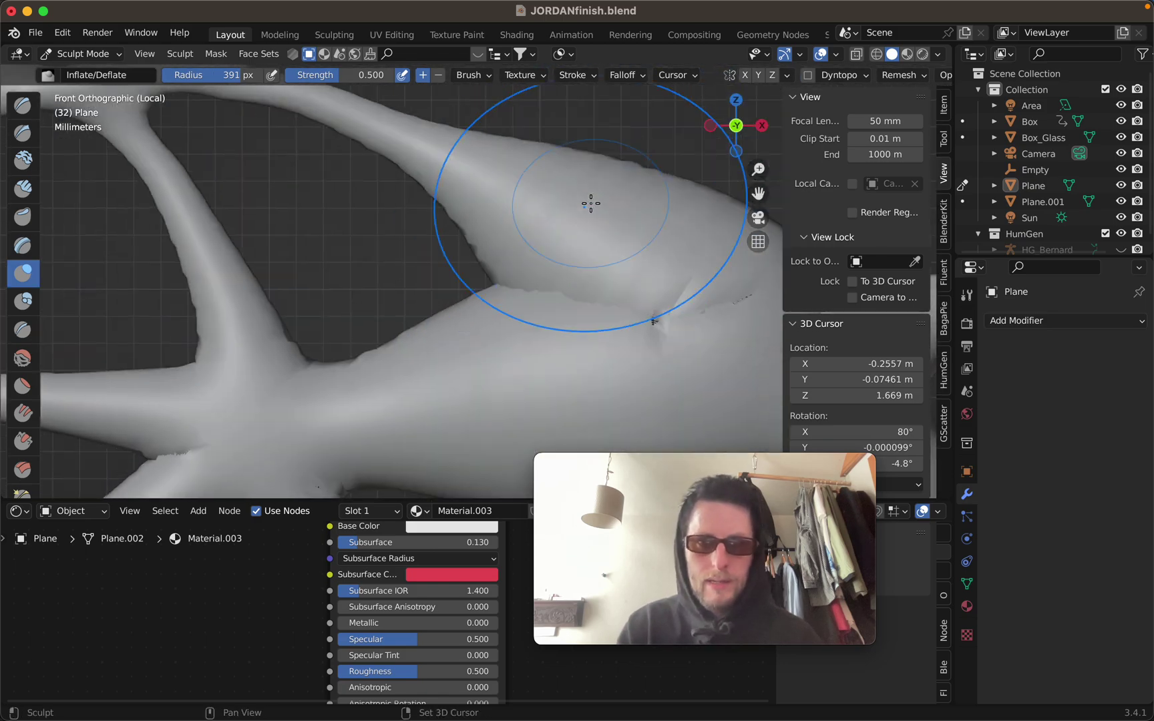
{"action": "mouse_move", "coordinate": [458, 219]}
{"action": "left_mouse_down"}
{"action": "mouse_move", "coordinate": [362, 255]}
{"action": "mouse_move", "coordinate": [595, 319]}
{"action": "mouse_move", "coordinate": [875, 337]}
{"action": "mouse_move", "coordinate": [494, 258]}
{"action": "mouse_move", "coordinate": [731, 312]}
{"action": "mouse_move", "coordinate": [490, 353]}
{"action": "left_mouse_up"}
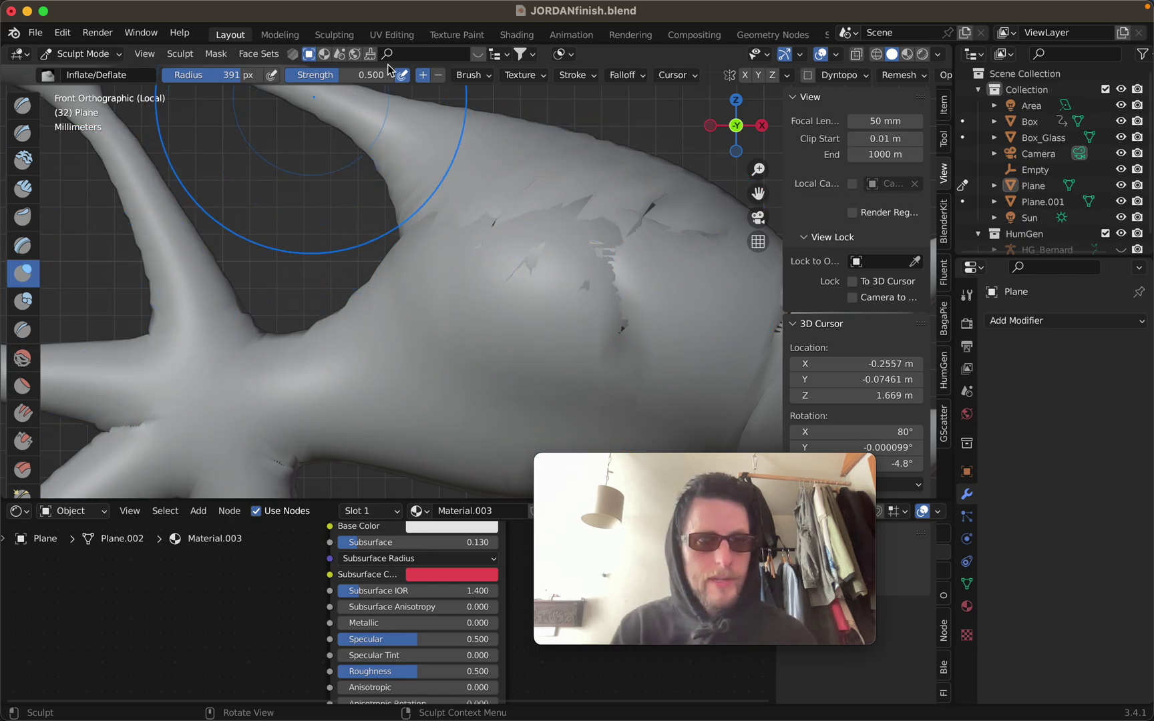
{"action": "left_click_drag", "start_coordinate": [534, 280], "coordinate": [547, 318]}
{"action": "mouse_move", "coordinate": [511, 223]}
{"action": "left_mouse_down"}
{"action": "mouse_move", "coordinate": [249, 201]}
{"action": "mouse_move", "coordinate": [493, 327]}
{"action": "mouse_move", "coordinate": [501, 364]}
{"action": "left_mouse_up"}
Step: Try roughening the swollen bulb with the Clay Strips brush at strength 1.000
{"action": "left_click", "coordinate": [24, 189]}
{"action": "mouse_move", "coordinate": [463, 258]}
{"action": "left_mouse_down"}
{"action": "mouse_move", "coordinate": [480, 394]}
{"action": "mouse_move", "coordinate": [445, 369]}
{"action": "left_mouse_up"}
{"action": "scroll", "coordinate": [445, 369], "scroll_direction": "down", "scroll_amount": 4}
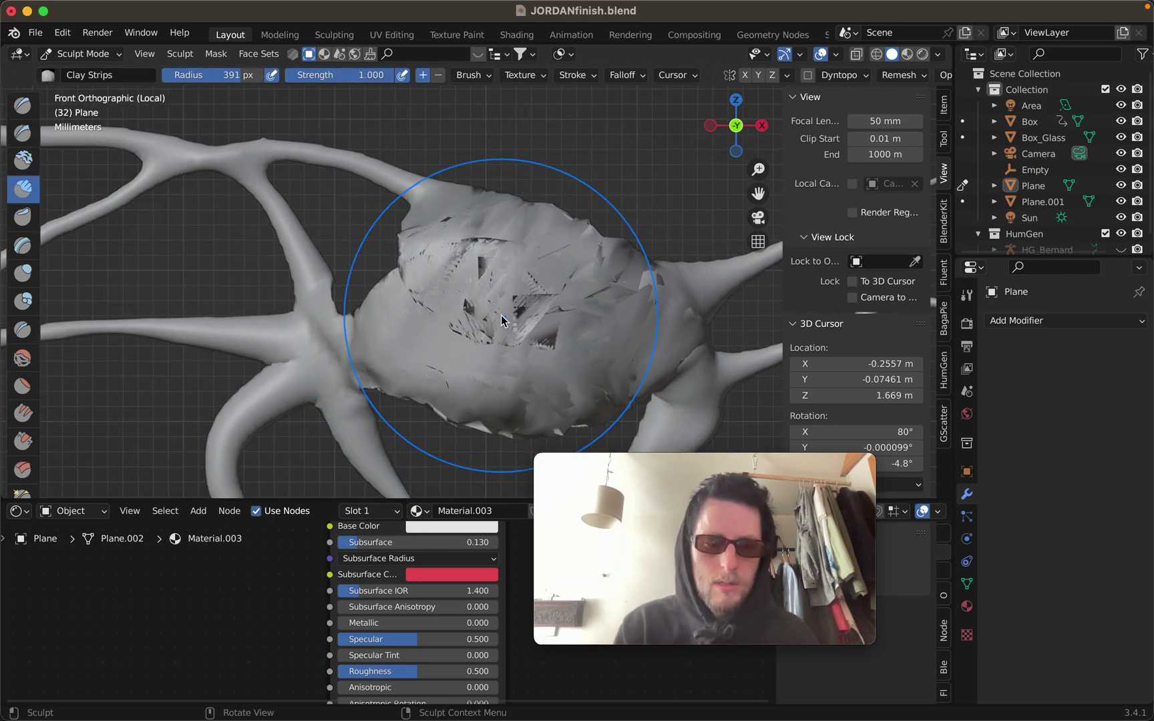
Step: Return to Object Mode, leave local view and examine the rough bulb in rendered shading
{"action": "key", "text": "ctrl+Tab"}
{"action": "left_click", "coordinate": [443, 328]}
{"action": "key", "text": "slash"}
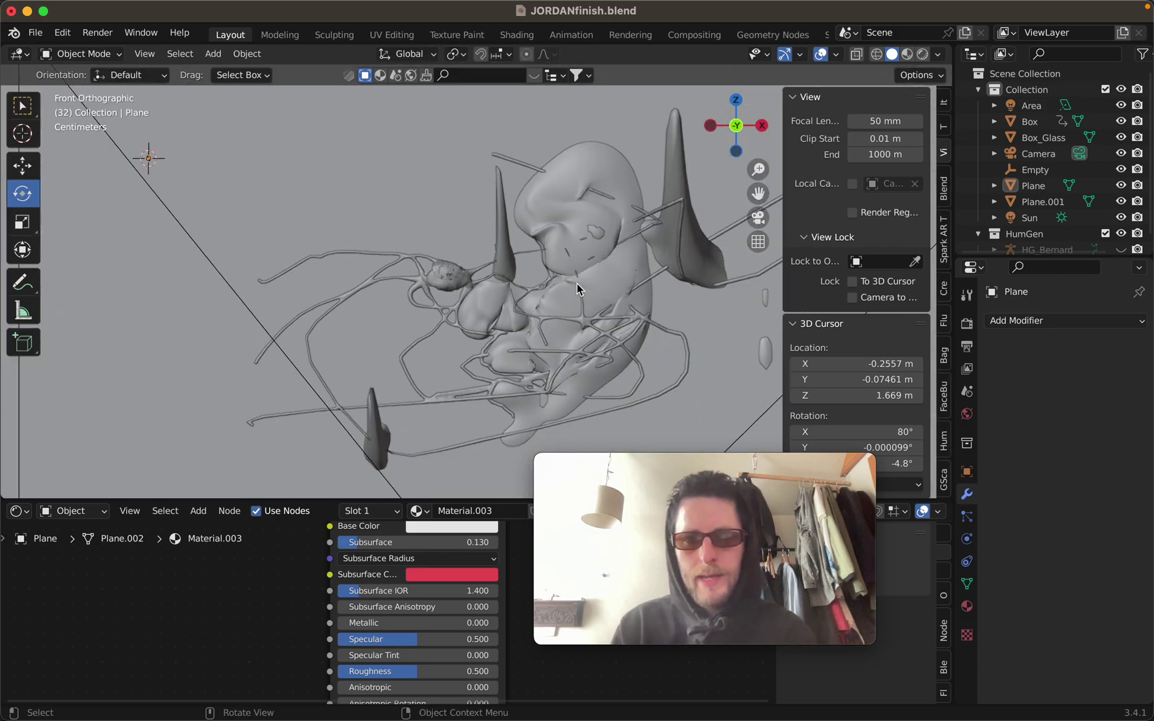
{"action": "scroll", "coordinate": [506, 267], "scroll_direction": "up", "scroll_amount": 8}
{"action": "middle_click_drag", "start_coordinate": [497, 261], "coordinate": [523, 255], "text": "shift"}
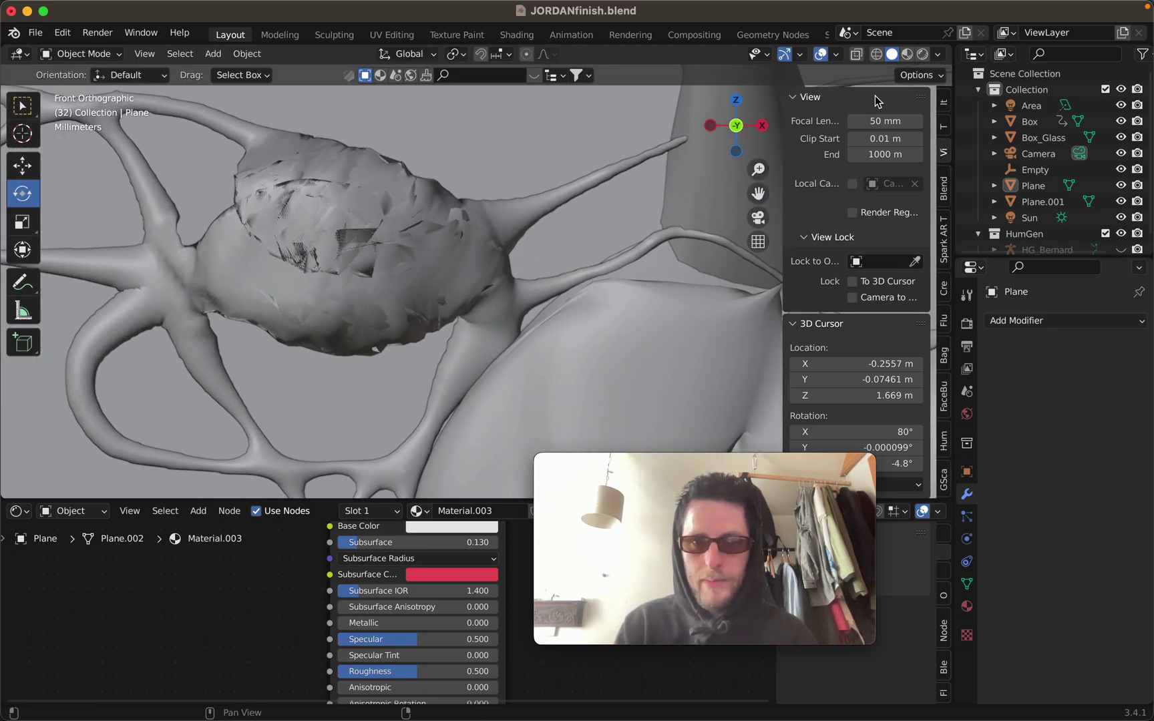
{"action": "left_click", "coordinate": [930, 57]}
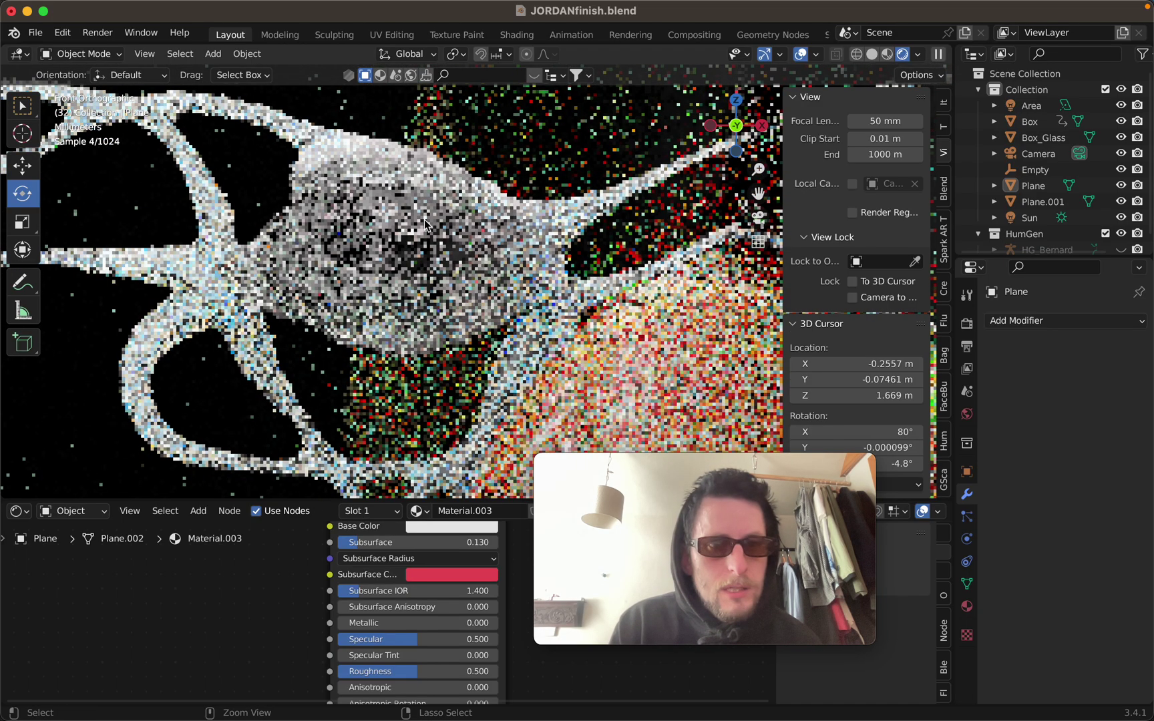
{"action": "scroll", "coordinate": [424, 221], "scroll_direction": "up", "scroll_amount": 3, "text": "ctrl"}
{"action": "scroll", "coordinate": [424, 221], "scroll_direction": "left", "scroll_amount": 3, "text": "shift"}
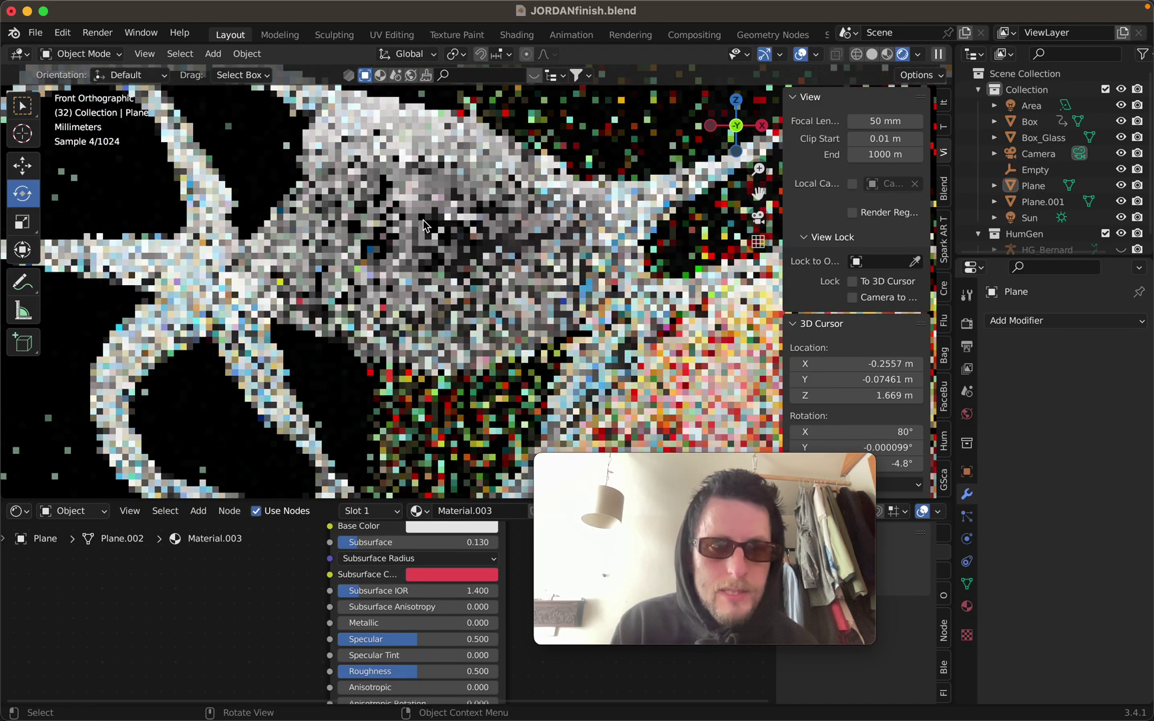
Step: Try a Subsurface value of 0.895 on the tube material and view it on the whole figure
{"action": "left_click_drag", "start_coordinate": [347, 544], "coordinate": [481, 544]}
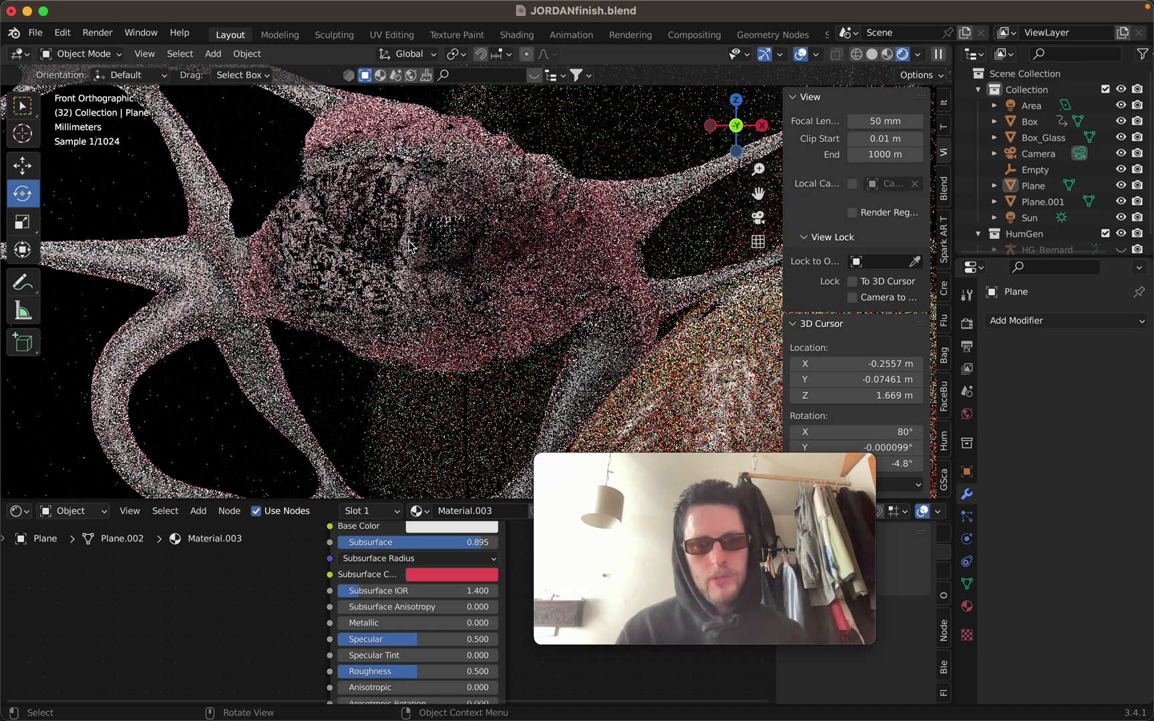
{"action": "scroll", "coordinate": [415, 237], "scroll_direction": "left", "scroll_amount": 3}
{"action": "scroll", "coordinate": [417, 235], "scroll_direction": "down", "scroll_amount": 10, "text": "ctrl"}
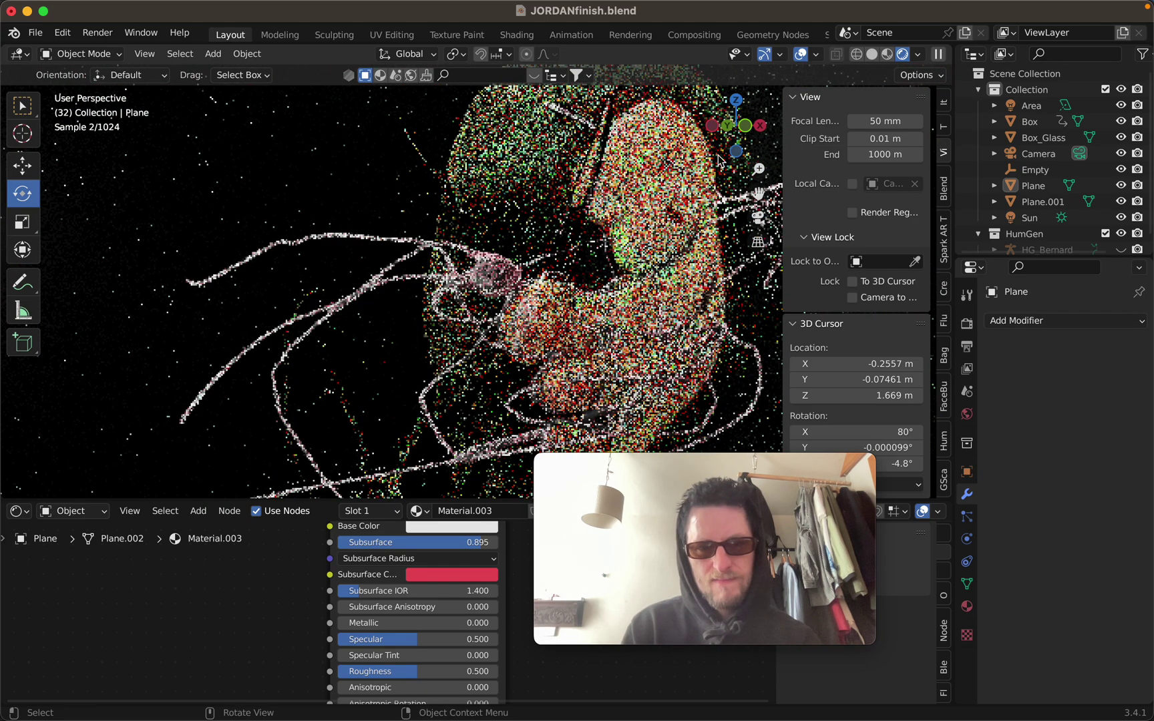
Step: Go back to solid shading and undo the subsurface change and the Clay Strips and Inflate strokes on the tubes
{"action": "left_click", "coordinate": [871, 53]}
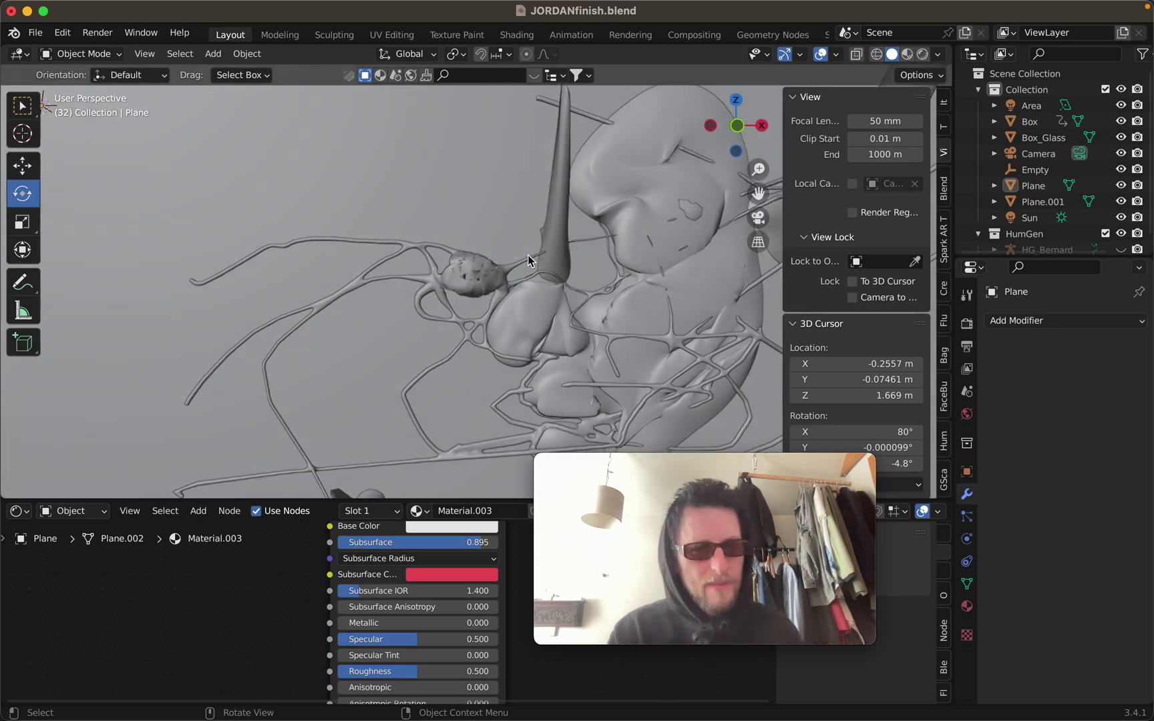
{"action": "scroll", "coordinate": [454, 302], "scroll_direction": "up", "scroll_amount": 4, "text": "ctrl"}
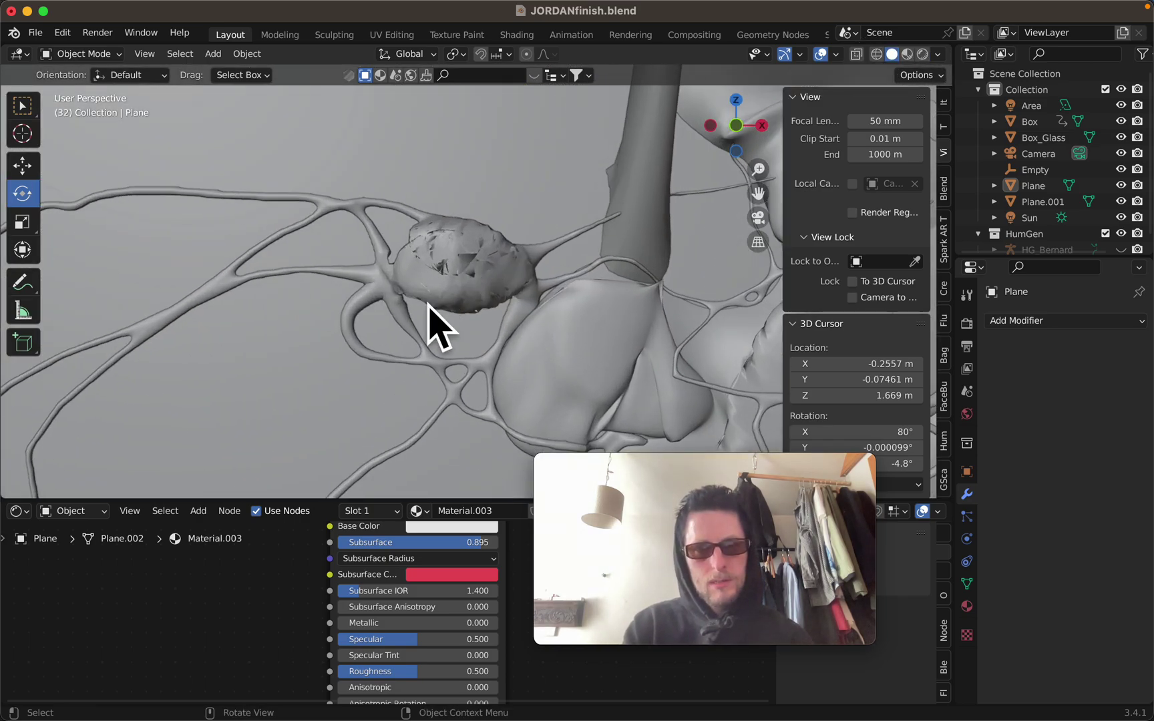
{"action": "left_click_drag", "start_coordinate": [530, 240], "coordinate": [500, 337]}
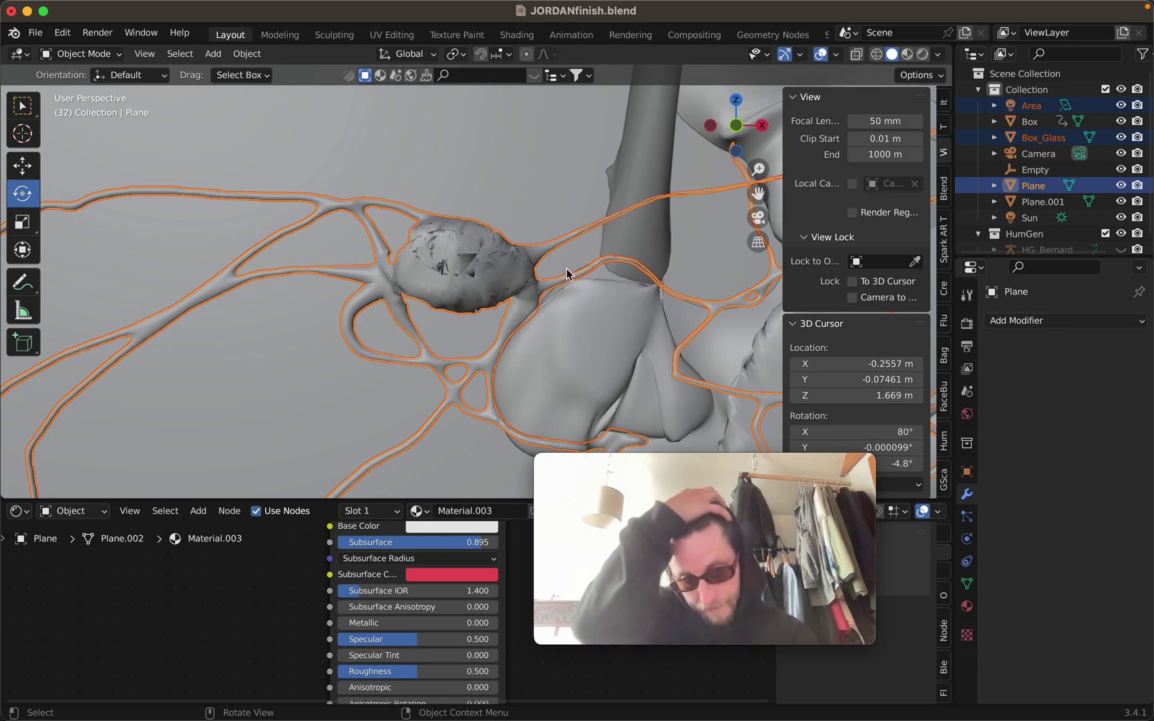
{"action": "key", "text": "ctrl+z"}
{"action": "key", "text": "ctrl+z"}
{"action": "key", "text": "ctrl+z"}
{"action": "key", "text": "ctrl+z"}
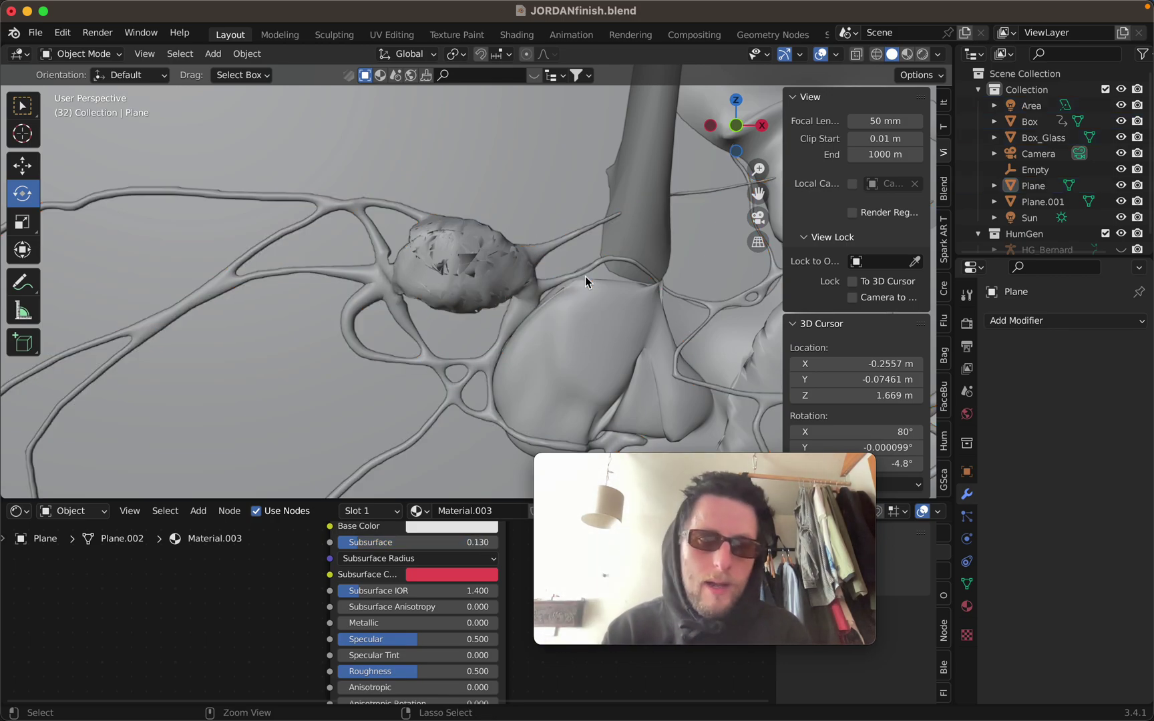
{"action": "key", "text": "ctrl+z"}
{"action": "key", "text": "ctrl+z"}
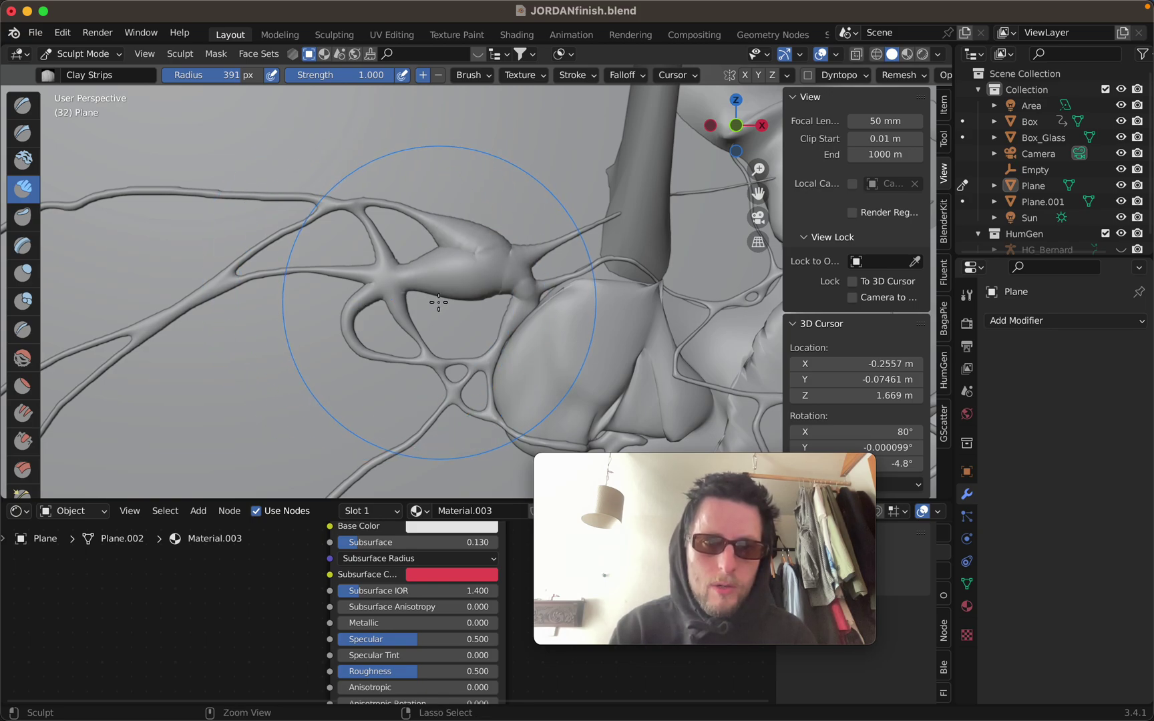
Step: Choose the Snake Hook brush with a 13 px radius and pull a small spike from the upper tube junction
{"action": "scroll", "coordinate": [25, 374], "scroll_direction": "down", "scroll_amount": 5}
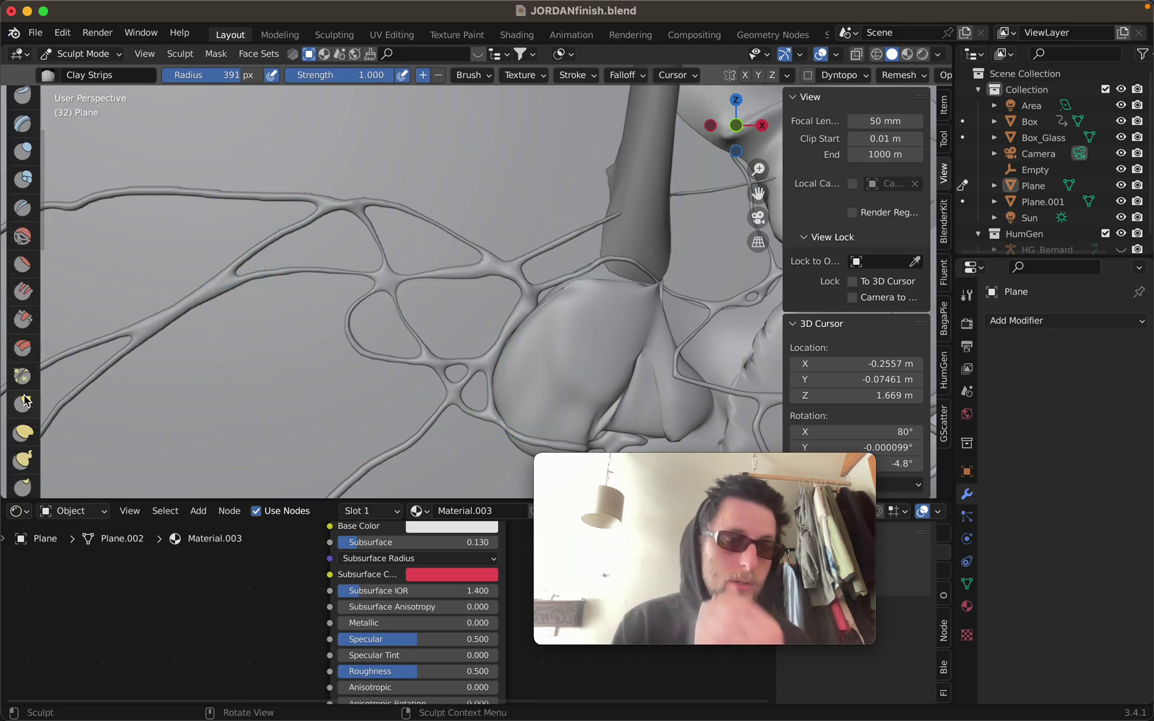
{"action": "left_click", "coordinate": [23, 466]}
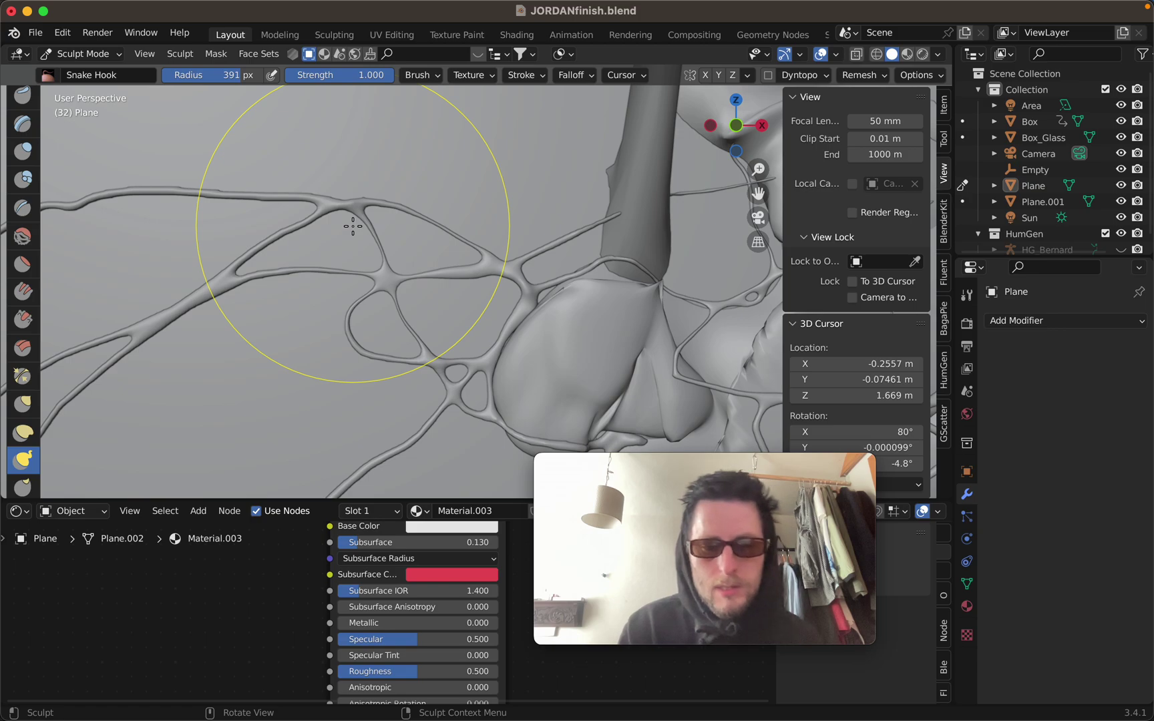
{"action": "key", "text": "f"}
{"action": "left_click", "coordinate": [311, 188]}
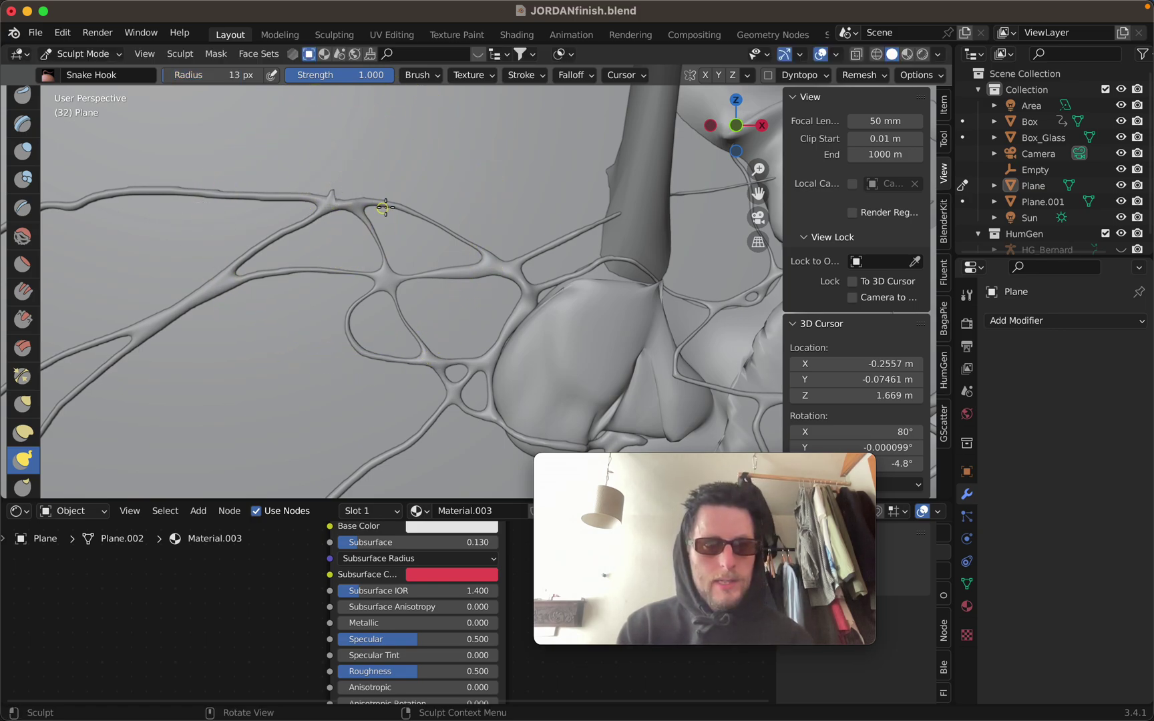
Step: Set the Snake Hook radius to 147 px and pull the tube junctions beside the horn base into new shapes
{"action": "key", "text": "f"}
{"action": "left_click", "coordinate": [451, 214]}
{"action": "left_click_drag", "start_coordinate": [489, 255], "coordinate": [506, 197]}
{"action": "left_click_drag", "start_coordinate": [521, 314], "coordinate": [459, 320]}
{"action": "scroll", "coordinate": [524, 244], "scroll_direction": "right", "scroll_amount": 10}
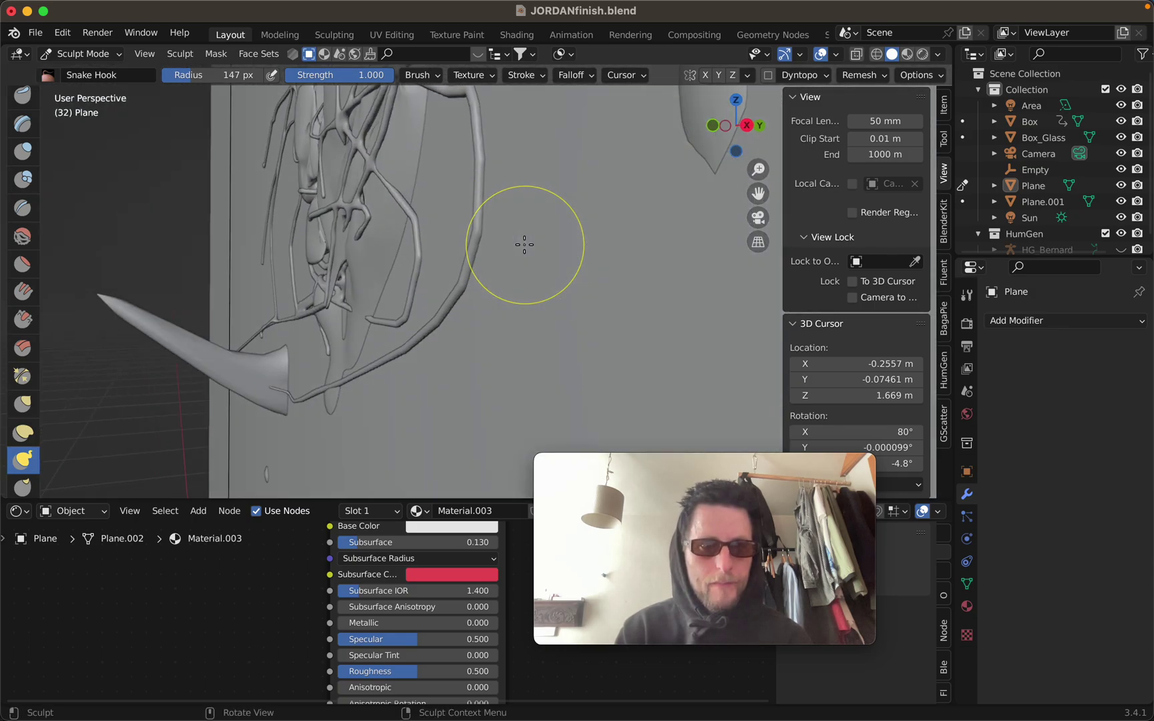
Step: Pull the tube strands outward from the front of the face with the Snake Hook brush in a side view
{"action": "mouse_move", "coordinate": [524, 245]}
{"action": "middle_mouse_down"}
{"action": "mouse_move", "coordinate": [502, 265]}
{"action": "mouse_move", "coordinate": [521, 251]}
{"action": "middle_mouse_up"}
{"action": "key", "text": "f"}
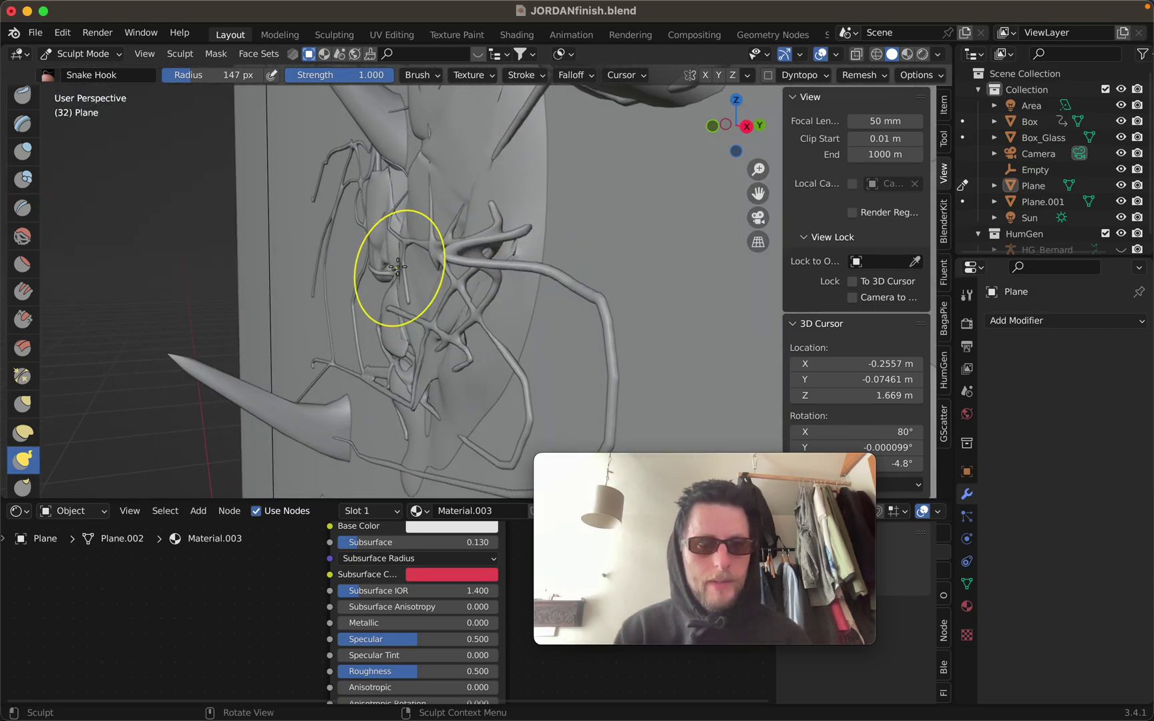
{"action": "left_click_drag", "start_coordinate": [333, 277], "coordinate": [360, 210]}
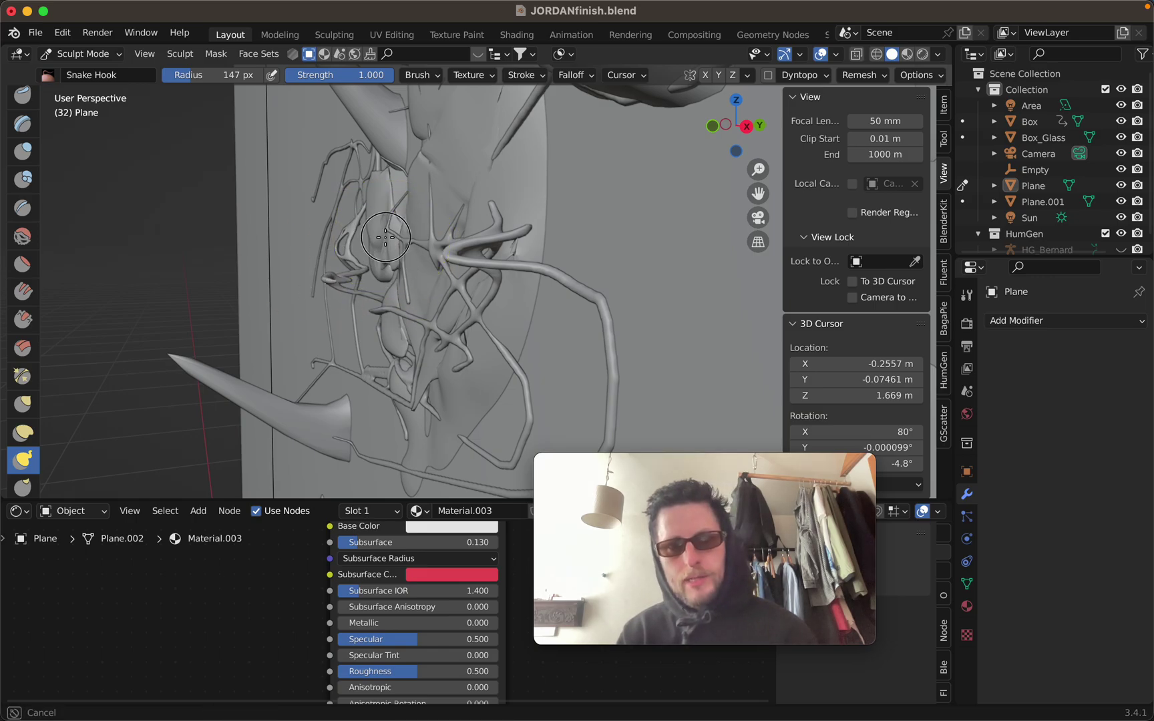
{"action": "key", "text": "Escape"}
{"action": "mouse_move", "coordinate": [355, 244]}
{"action": "middle_mouse_down"}
{"action": "mouse_move", "coordinate": [411, 219]}
{"action": "mouse_move", "coordinate": [427, 250]}
{"action": "mouse_move", "coordinate": [402, 207]}
{"action": "mouse_move", "coordinate": [354, 212]}
{"action": "mouse_move", "coordinate": [376, 221]}
{"action": "mouse_move", "coordinate": [364, 238]}
{"action": "middle_mouse_up"}
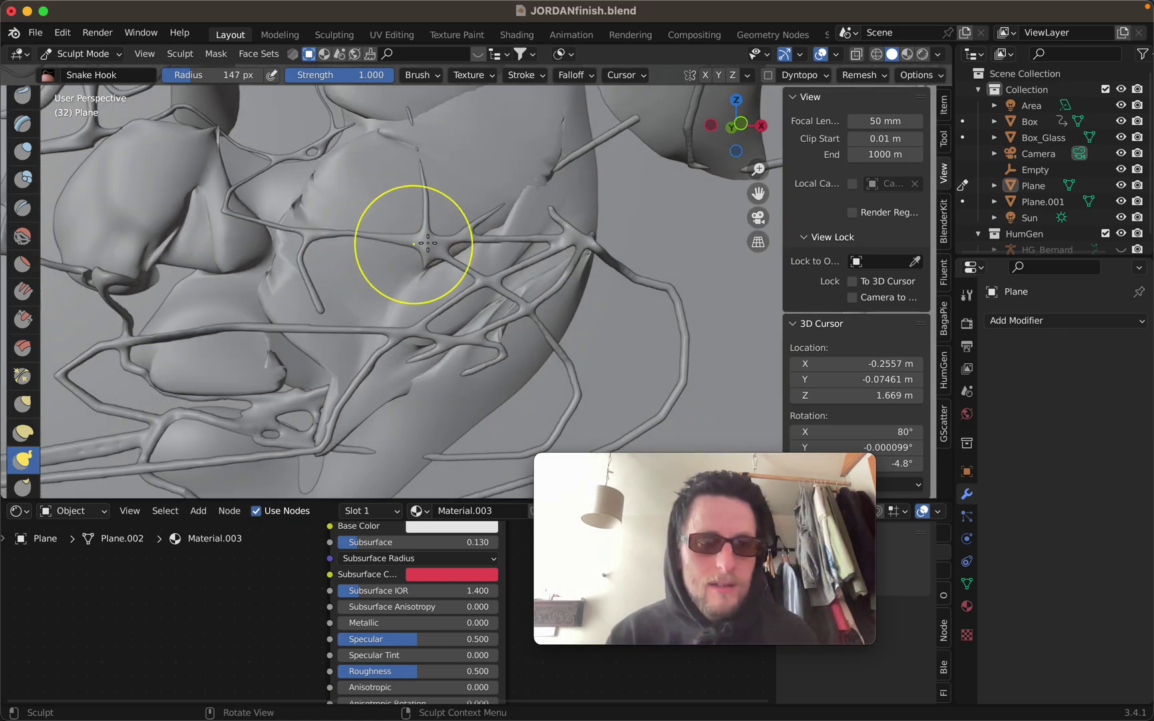
Step: Leave Sculpt Mode and edit the tube mesh in Edit Mode with vertex selection and proportional editing
{"action": "key", "text": "ctrl+Tab"}
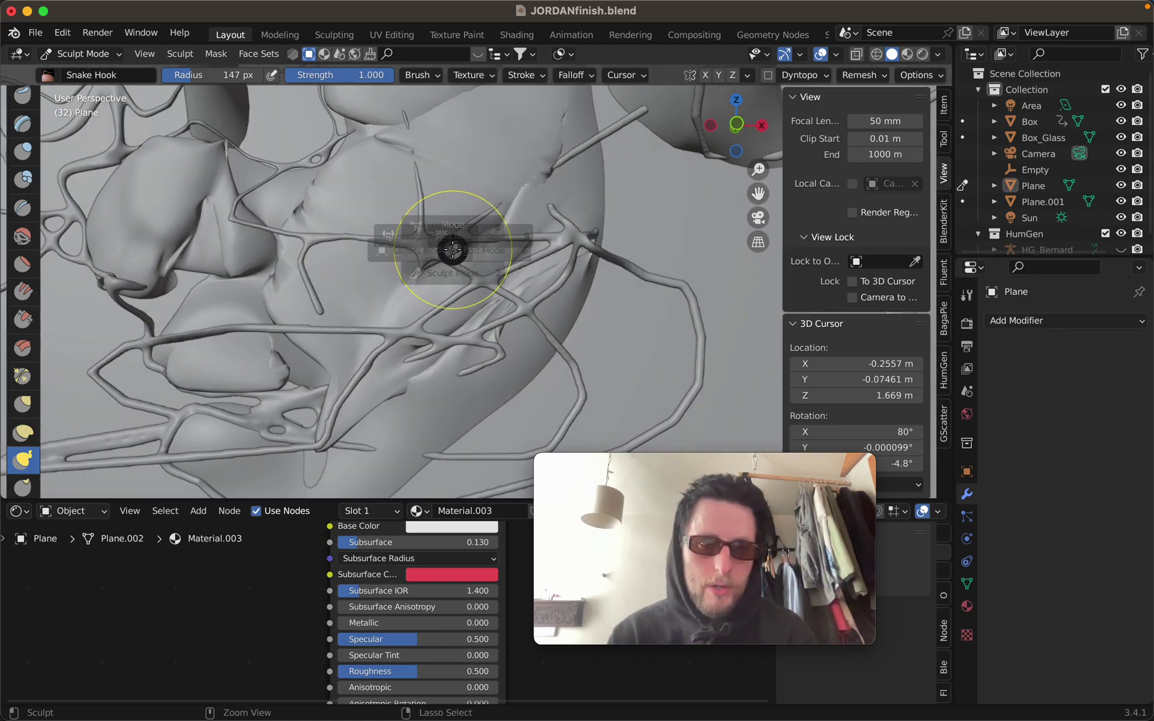
{"action": "left_click", "coordinate": [331, 238]}
{"action": "key", "text": "Tab"}
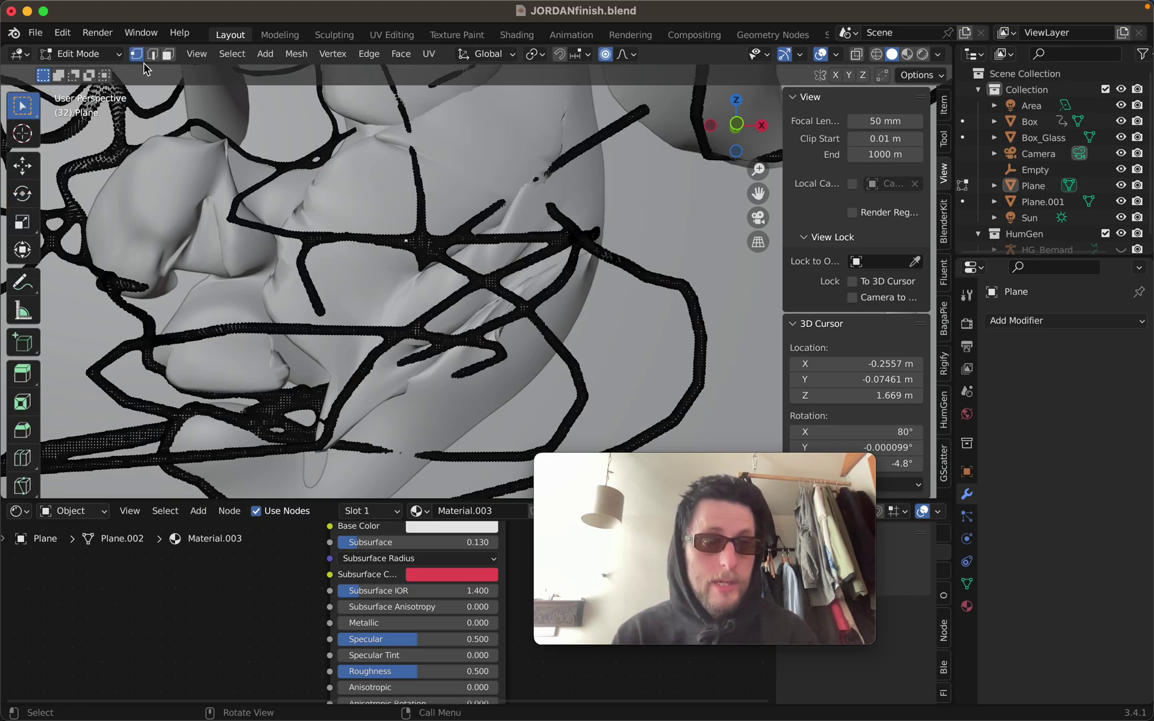
{"action": "left_click", "coordinate": [168, 54]}
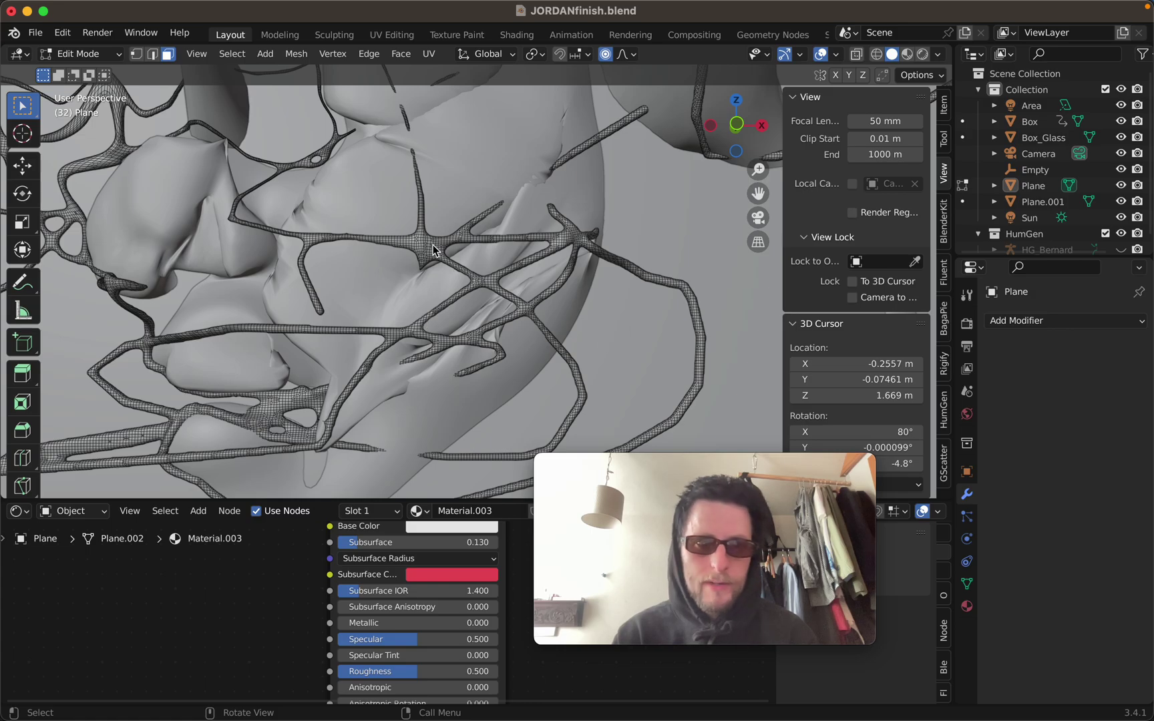
{"action": "left_click", "coordinate": [136, 55]}
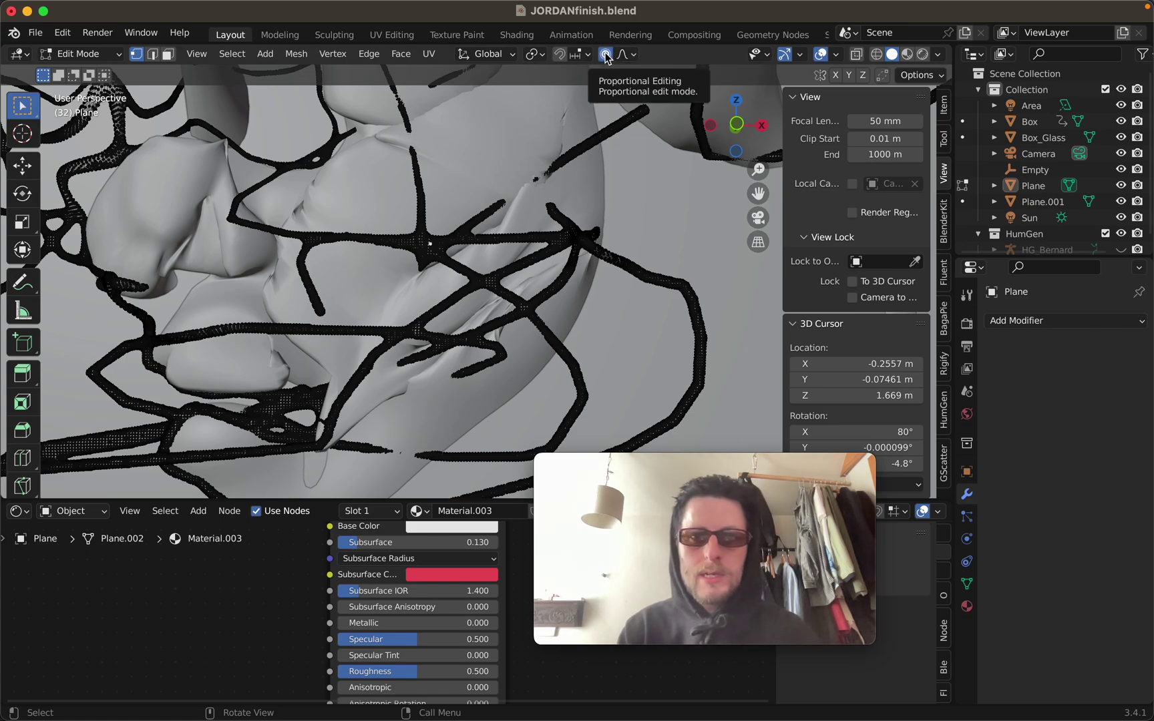
{"action": "left_click", "coordinate": [605, 54]}
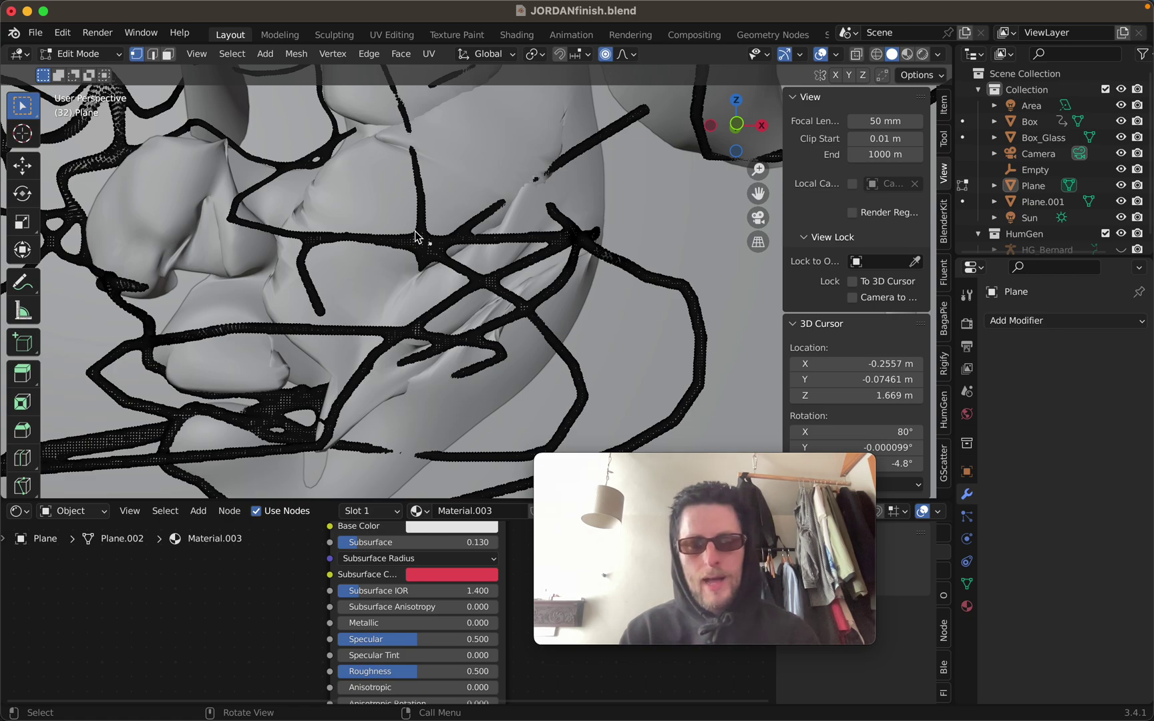
Step: Move the tube junction over the middle of the face with proportional editing, adjusting the size of the influence circle
{"action": "key", "text": "g"}
{"action": "scroll", "coordinate": [414, 232], "scroll_direction": "up", "scroll_amount": 20}
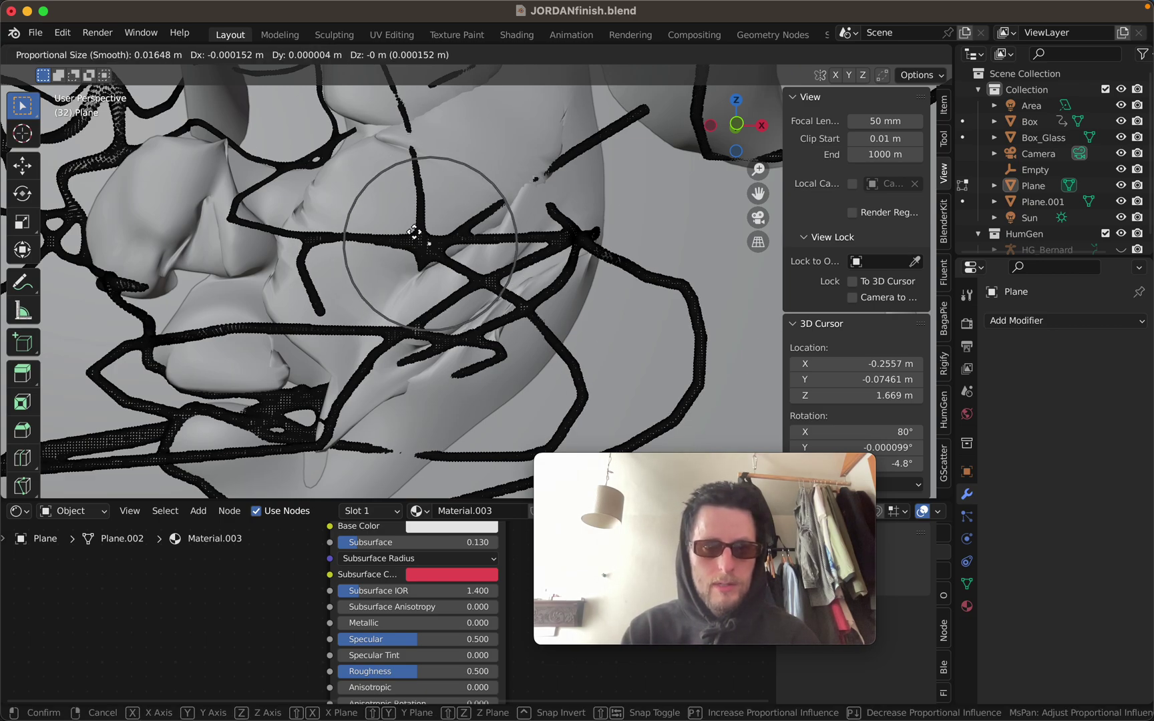
{"action": "scroll", "coordinate": [414, 232], "scroll_direction": "up", "scroll_amount": 10}
{"action": "scroll", "coordinate": [414, 232], "scroll_direction": "down", "scroll_amount": 11}
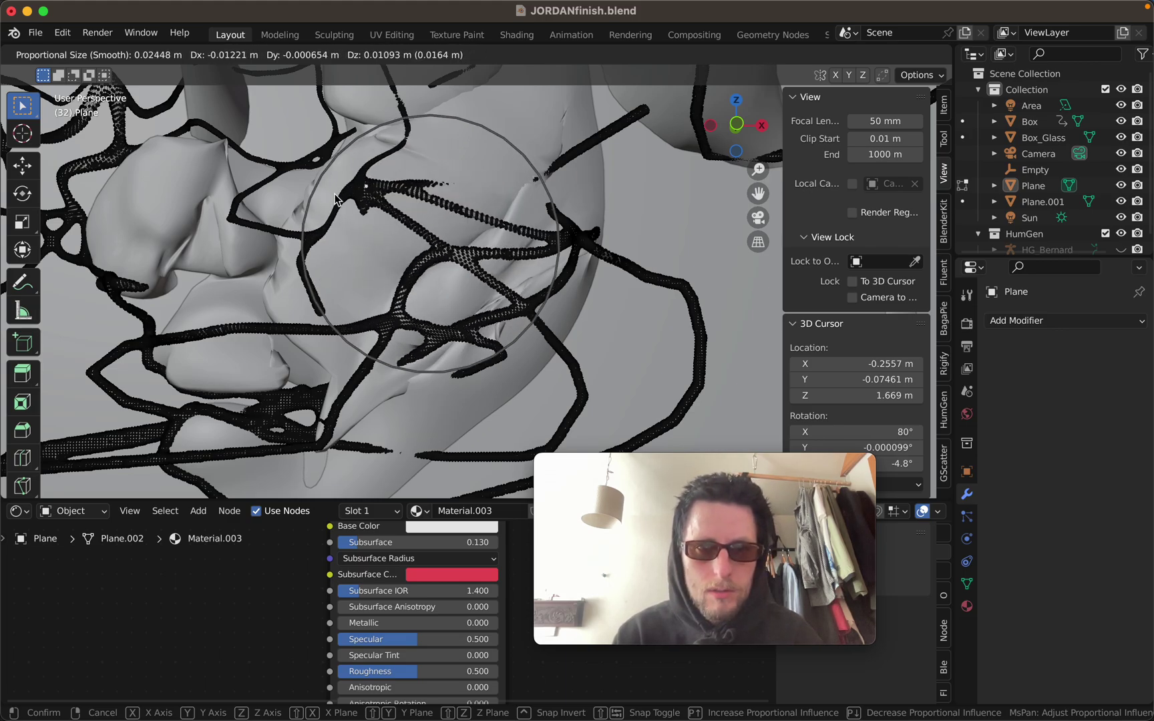
{"action": "scroll", "coordinate": [431, 215], "scroll_direction": "down", "scroll_amount": 9}
{"action": "scroll", "coordinate": [433, 217], "scroll_direction": "down", "scroll_amount": 10}
{"action": "scroll", "coordinate": [434, 219], "scroll_direction": "up", "scroll_amount": 17}
{"action": "left_click", "coordinate": [436, 220]}
Step: From the side, pull the same tube junction away from the face with a proportional size of 0.04646 m
{"action": "scroll", "coordinate": [458, 199], "scroll_direction": "right", "scroll_amount": 10}
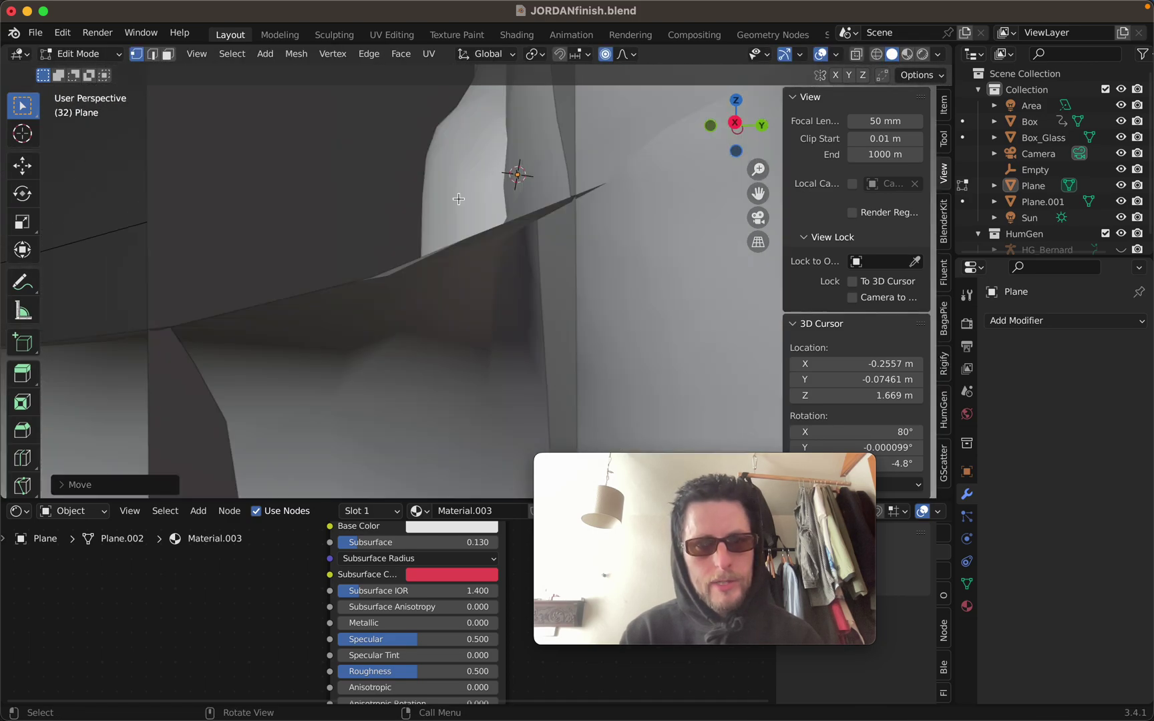
{"action": "scroll", "coordinate": [458, 199], "scroll_direction": "down", "scroll_amount": 4}
{"action": "scroll", "coordinate": [408, 238], "scroll_direction": "down", "scroll_amount": 7}
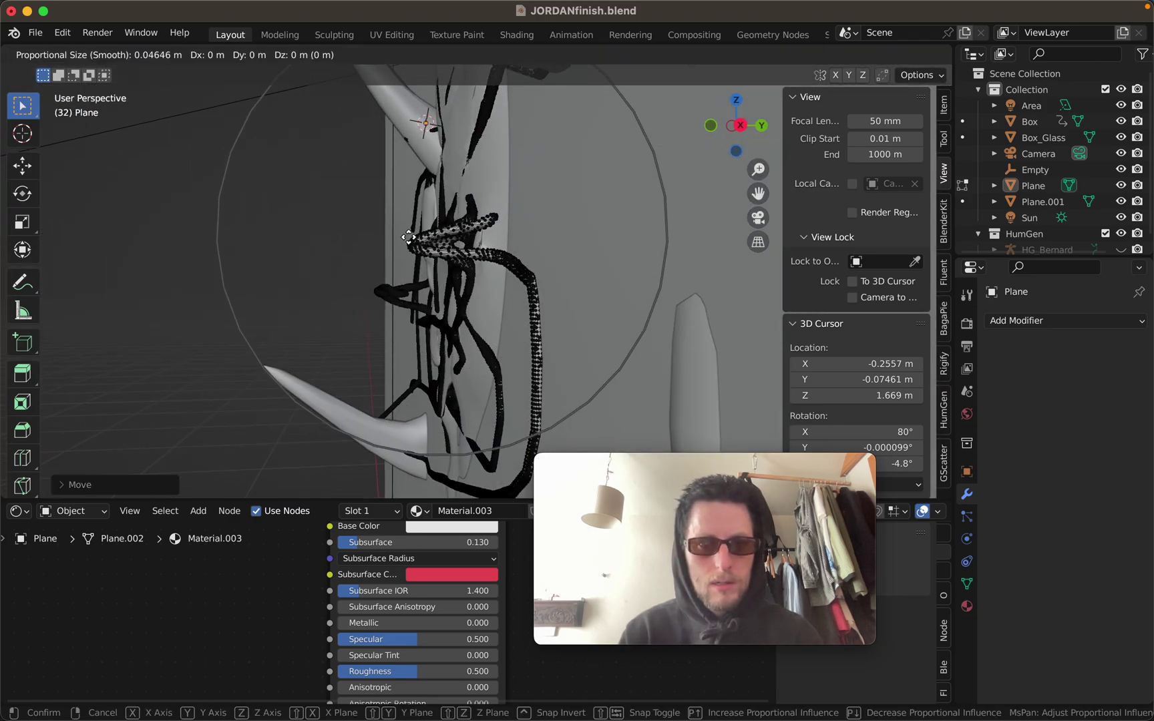
{"action": "left_click", "coordinate": [324, 239]}
{"action": "scroll", "coordinate": [335, 241], "scroll_direction": "left", "scroll_amount": 5}
{"action": "scroll", "coordinate": [336, 241], "scroll_direction": "left", "scroll_amount": 8}
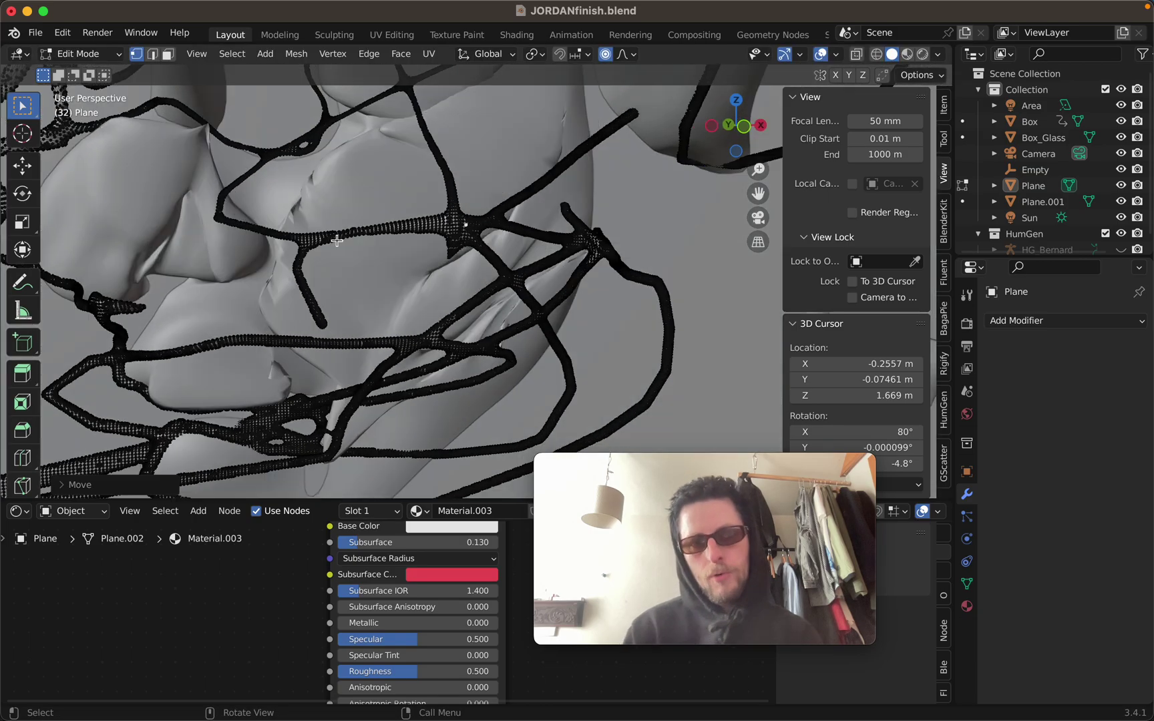
Step: Select a vertex on another tube strand and move it with proportional editing to reshape the strand in depth
{"action": "scroll", "coordinate": [336, 241], "scroll_direction": "down", "scroll_amount": 3, "text": "ctrl"}
{"action": "left_click", "coordinate": [345, 238]}
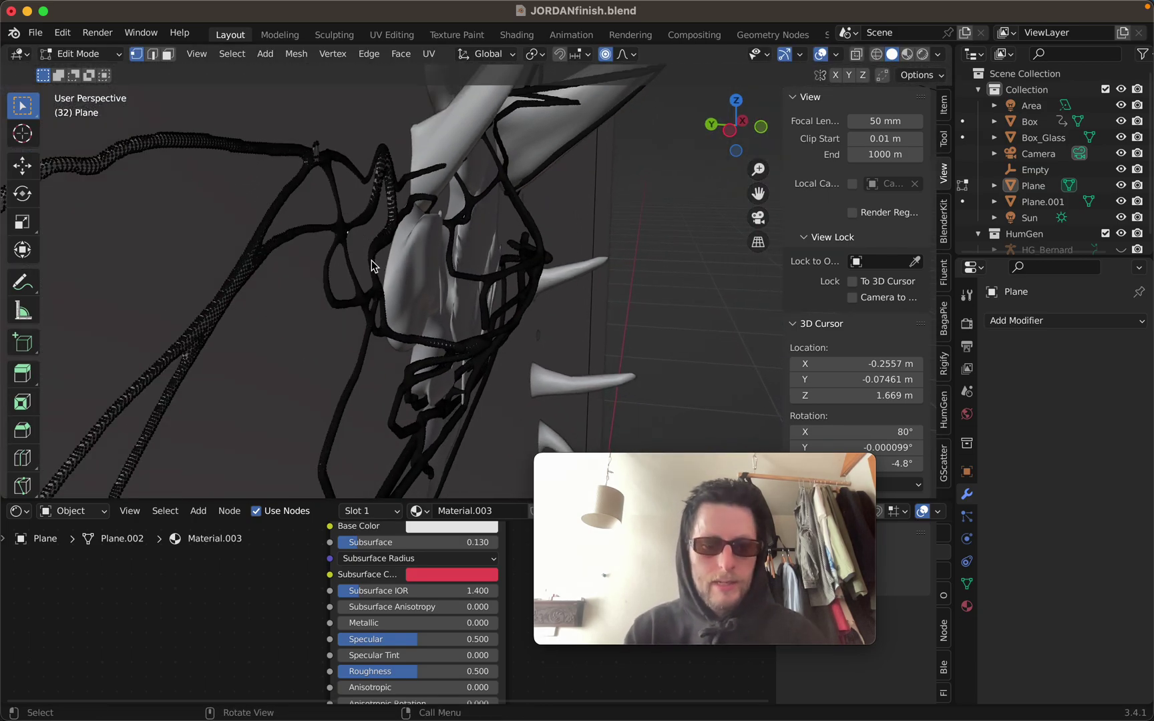
{"action": "key", "text": "g"}
{"action": "left_click", "coordinate": [420, 294]}
{"action": "scroll", "coordinate": [474, 242], "scroll_direction": "right", "scroll_amount": 5}
{"action": "scroll", "coordinate": [472, 246], "scroll_direction": "right", "scroll_amount": 8}
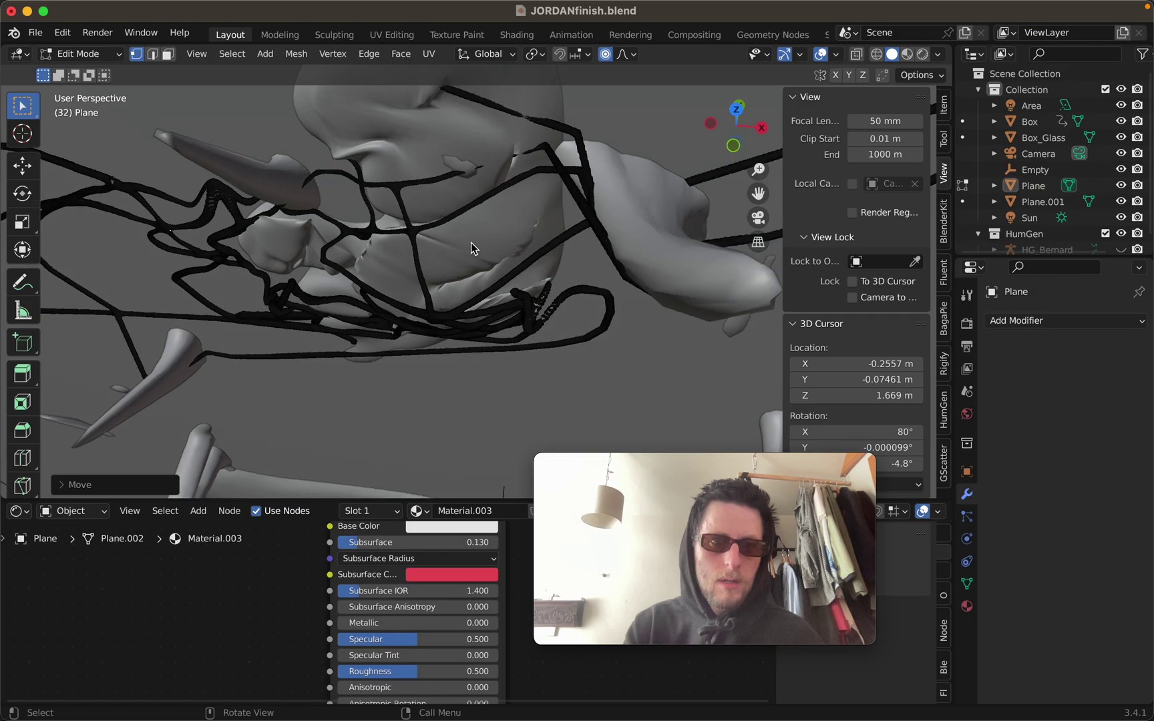
Step: Return to Object Mode and inspect the reshaped strands around the face through the camera
{"action": "scroll", "coordinate": [378, 268], "scroll_direction": "left", "scroll_amount": 6}
{"action": "key", "text": "Tab"}
{"action": "scroll", "coordinate": [395, 253], "scroll_direction": "down", "scroll_amount": 10}
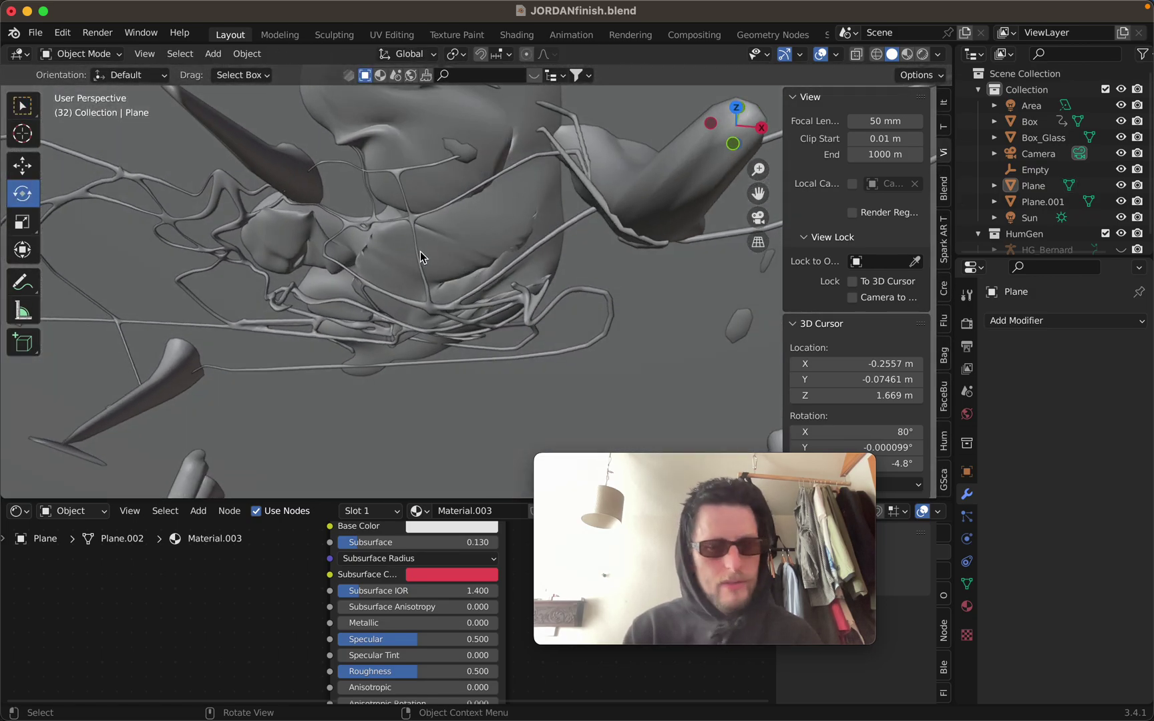
{"action": "key", "text": "KP_0"}
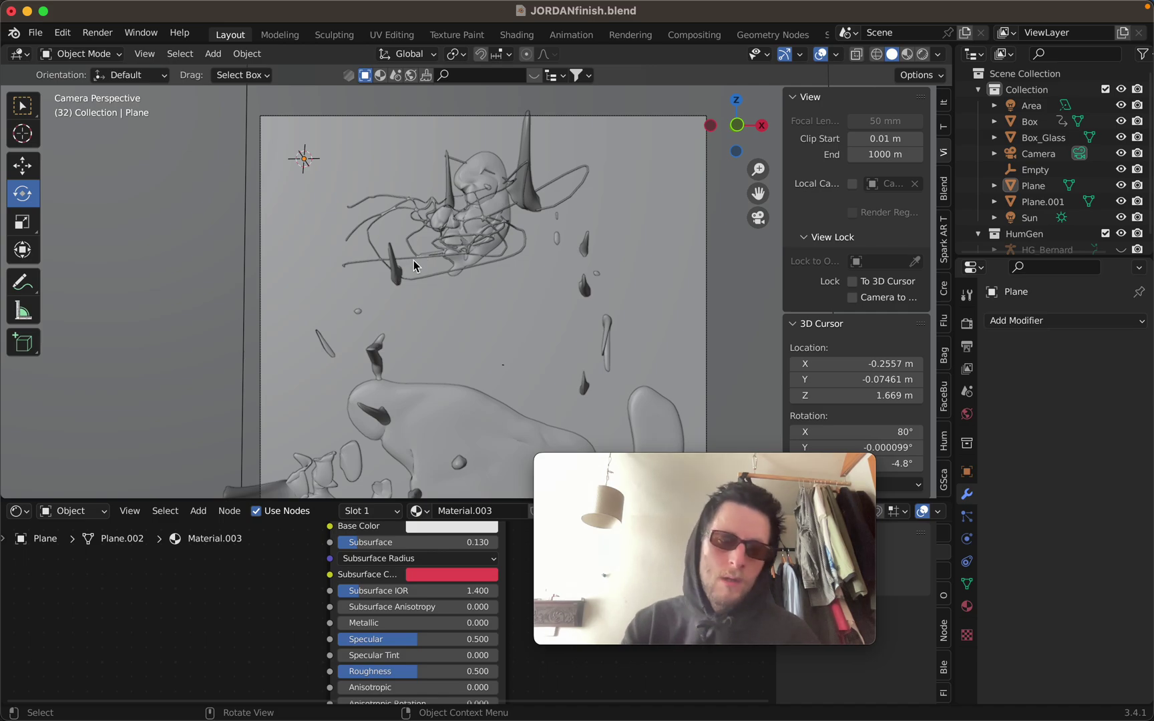
{"action": "scroll", "coordinate": [455, 224], "scroll_direction": "up", "scroll_amount": 6}
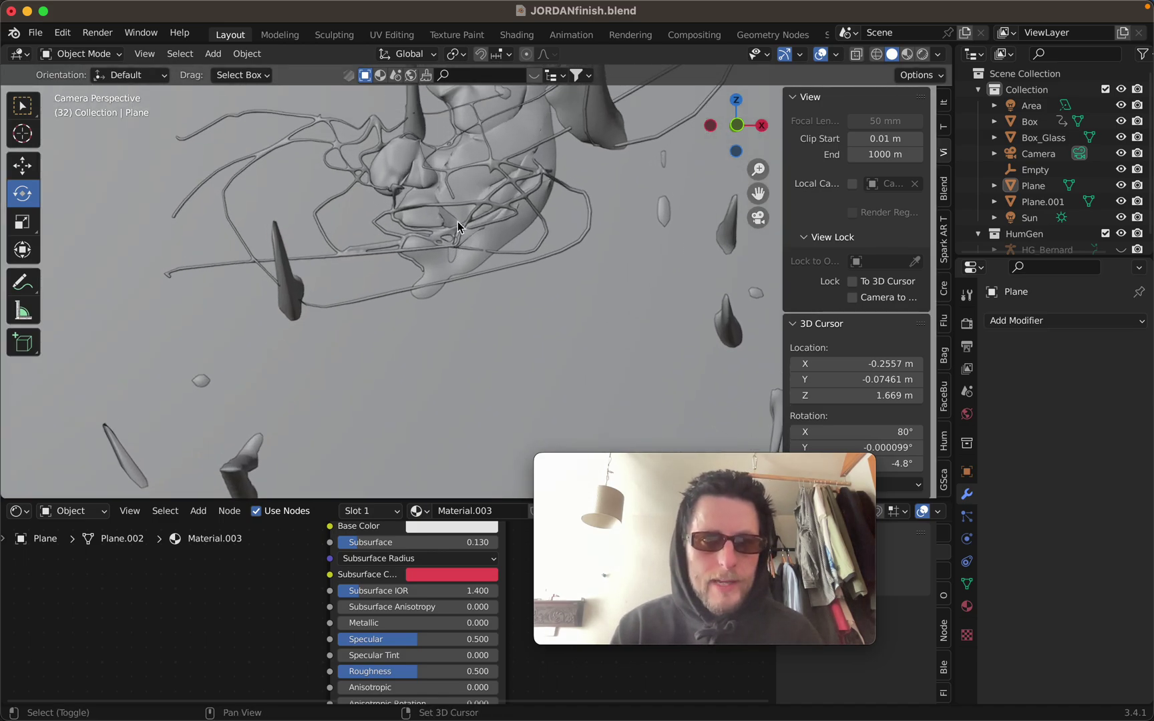
Step: In Edit Mode, pull the loose strand ends beside the face far out towards the camera with a proportional size of 0.08071 m
{"action": "left_click", "coordinate": [186, 222]}
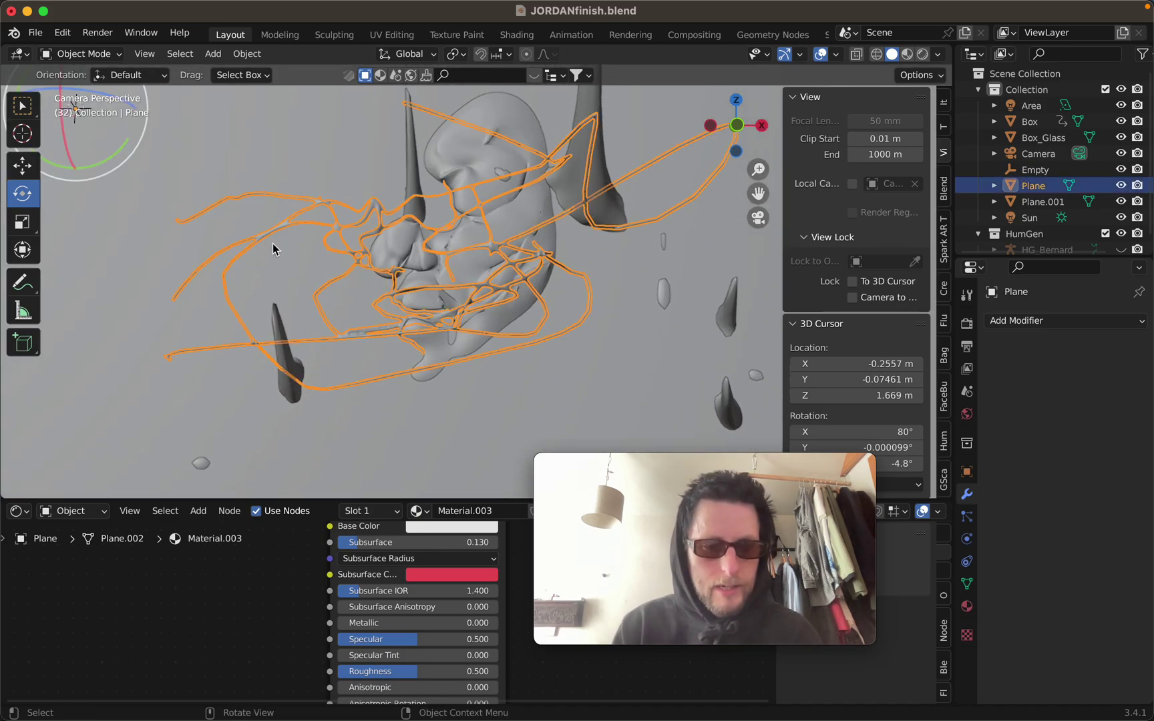
{"action": "key", "text": "Tab"}
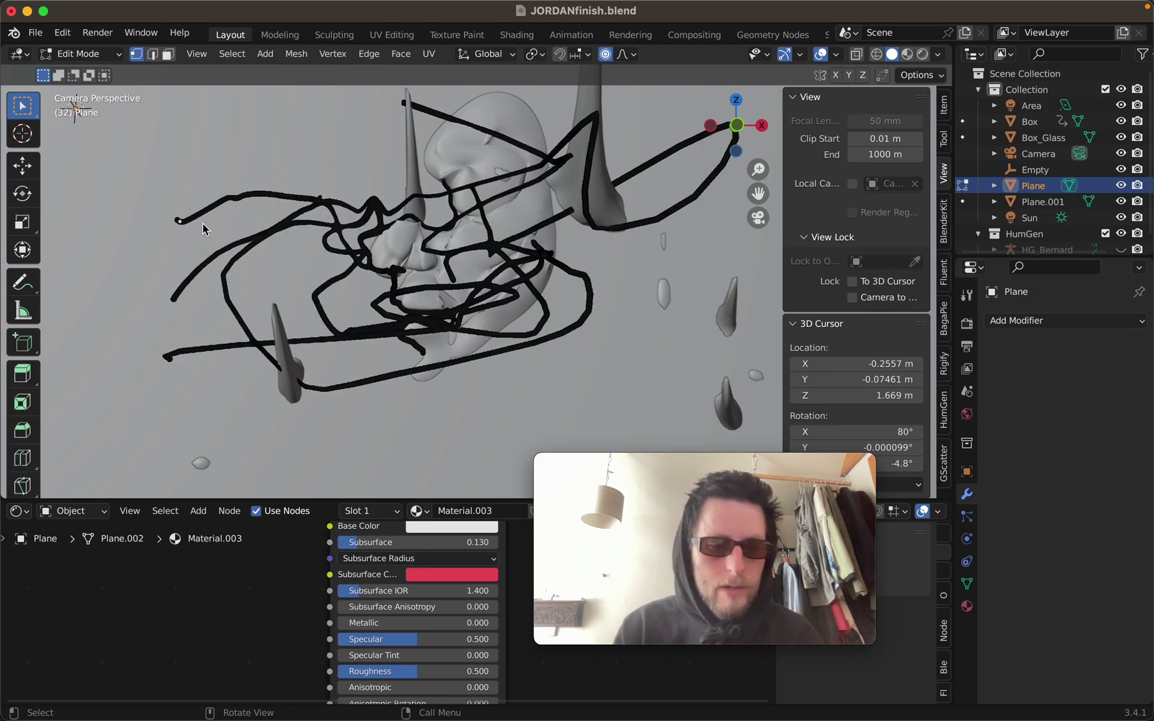
{"action": "key", "text": "g"}
{"action": "scroll", "coordinate": [210, 227], "scroll_direction": "down", "scroll_amount": 3}
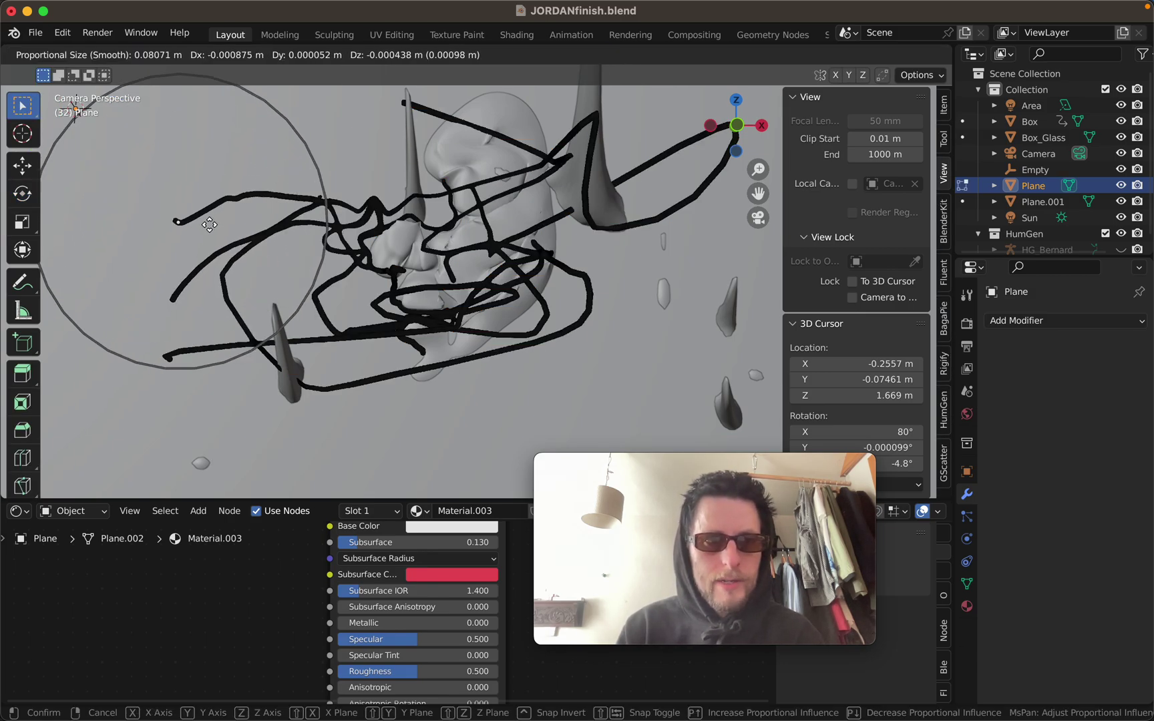
{"action": "left_click", "coordinate": [208, 225]}
{"action": "middle_click_drag", "start_coordinate": [208, 224], "coordinate": [628, 233]}
{"action": "key", "text": "g"}
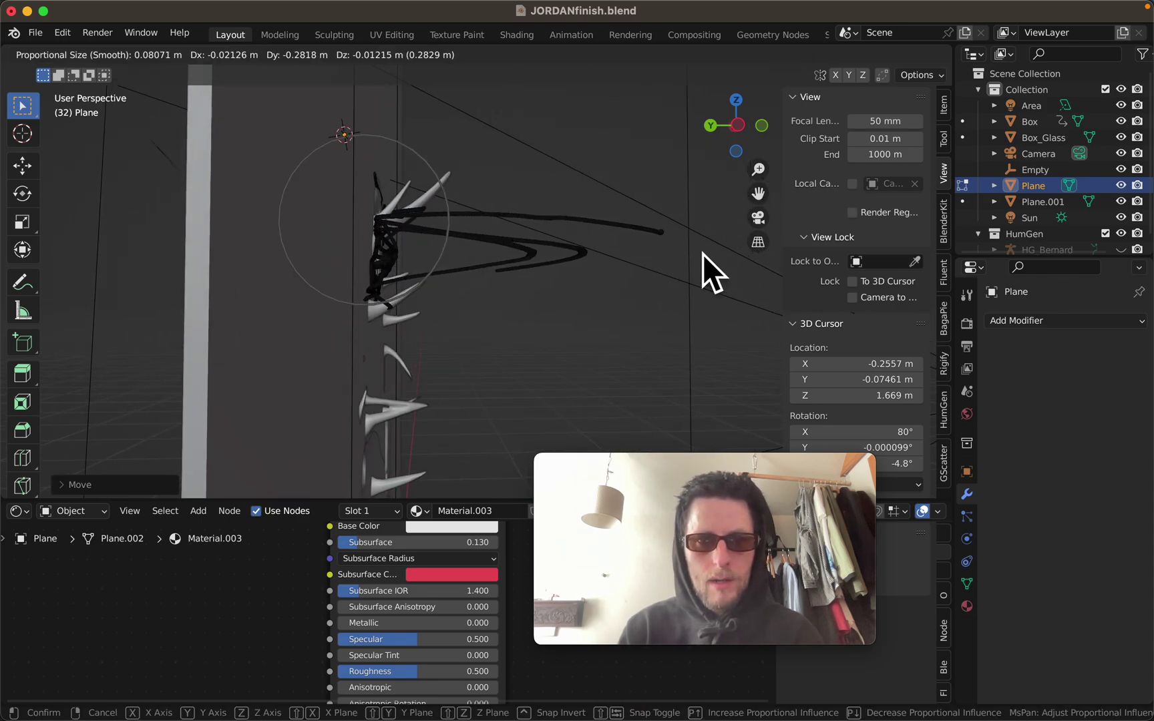
{"action": "left_click", "coordinate": [753, 273]}
Step: Check the extended strands in camera view and return to Object Mode
{"action": "middle_click_drag", "start_coordinate": [587, 277], "coordinate": [527, 270]}
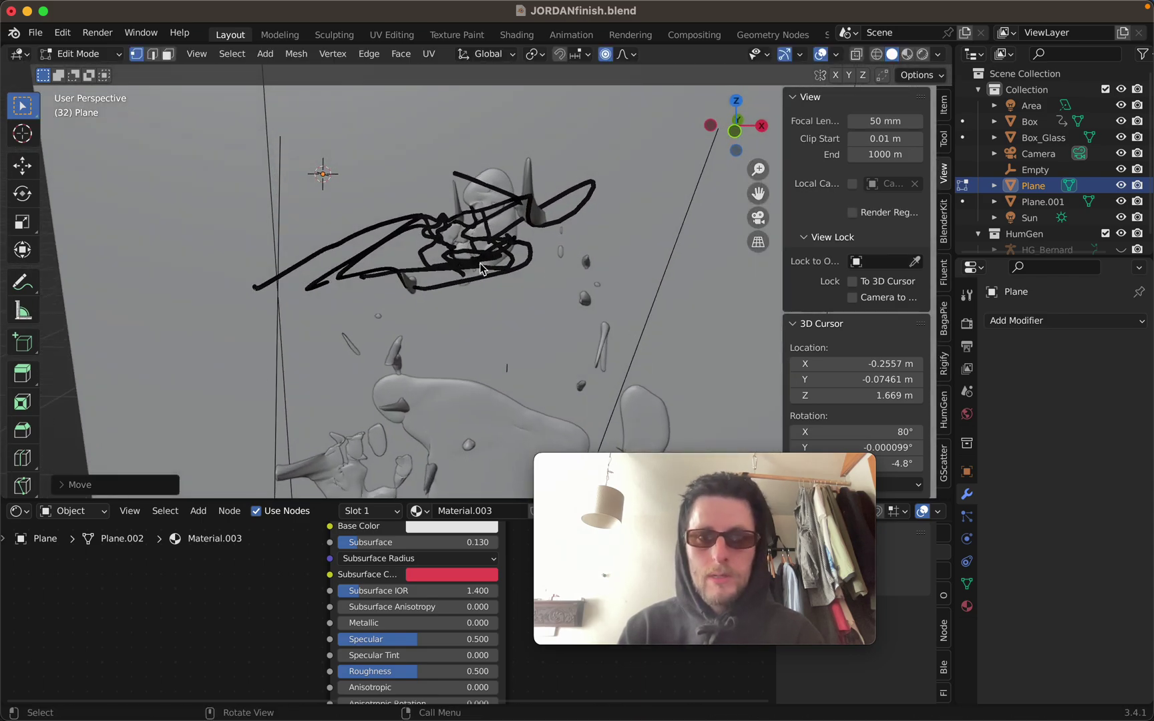
{"action": "key", "text": "KP_0"}
{"action": "middle_click_drag", "start_coordinate": [256, 215], "coordinate": [314, 251], "text": "ctrl"}
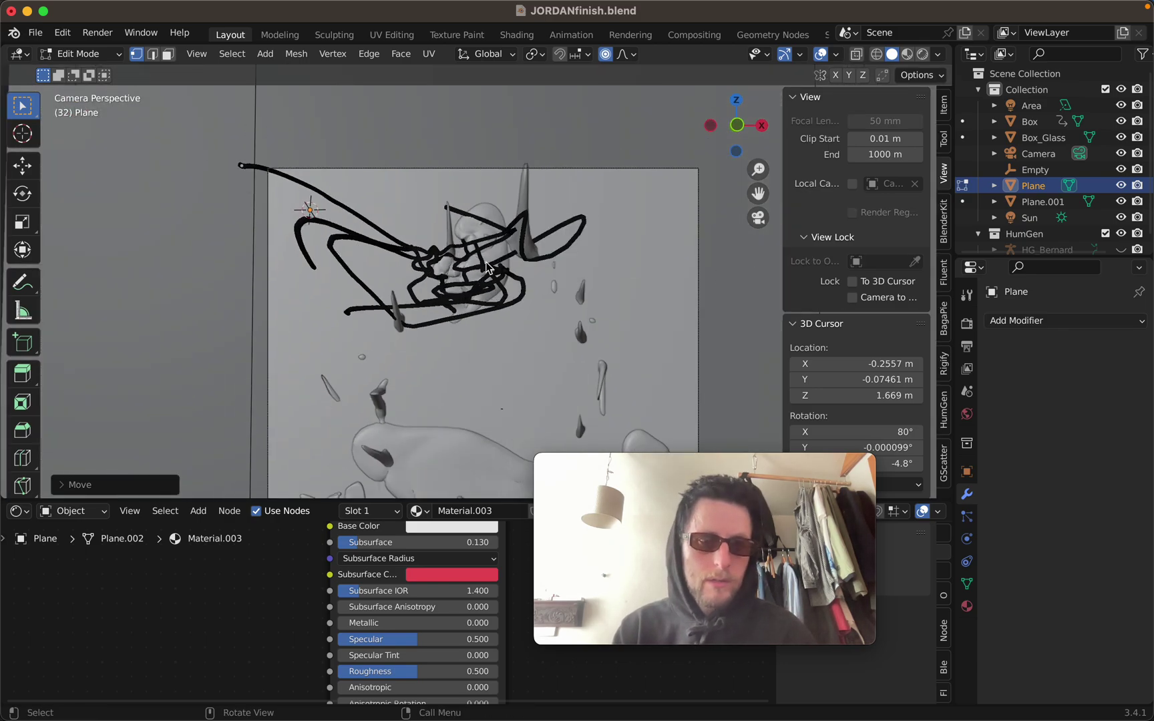
{"action": "key", "text": "Tab"}
{"action": "left_click", "coordinate": [423, 265]}
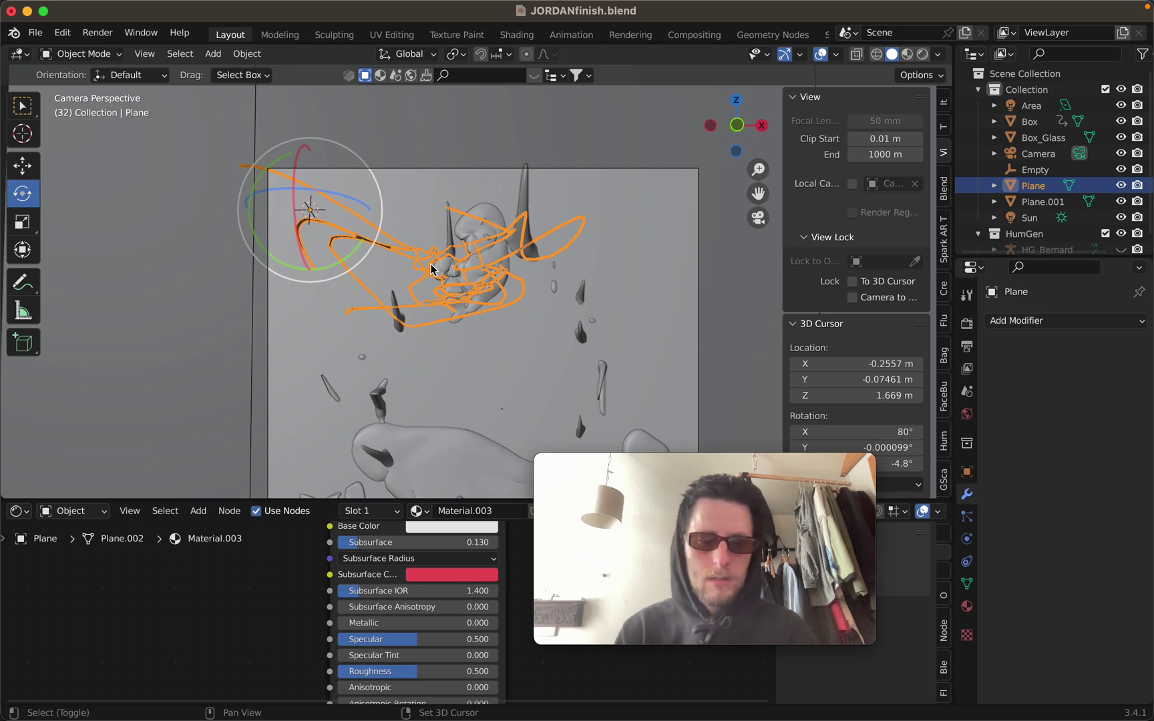
Step: Add a Plain Axes empty and move it onto the figure's face
{"action": "key", "text": "shift+a"}
{"action": "mouse_move", "coordinate": [424, 425]}
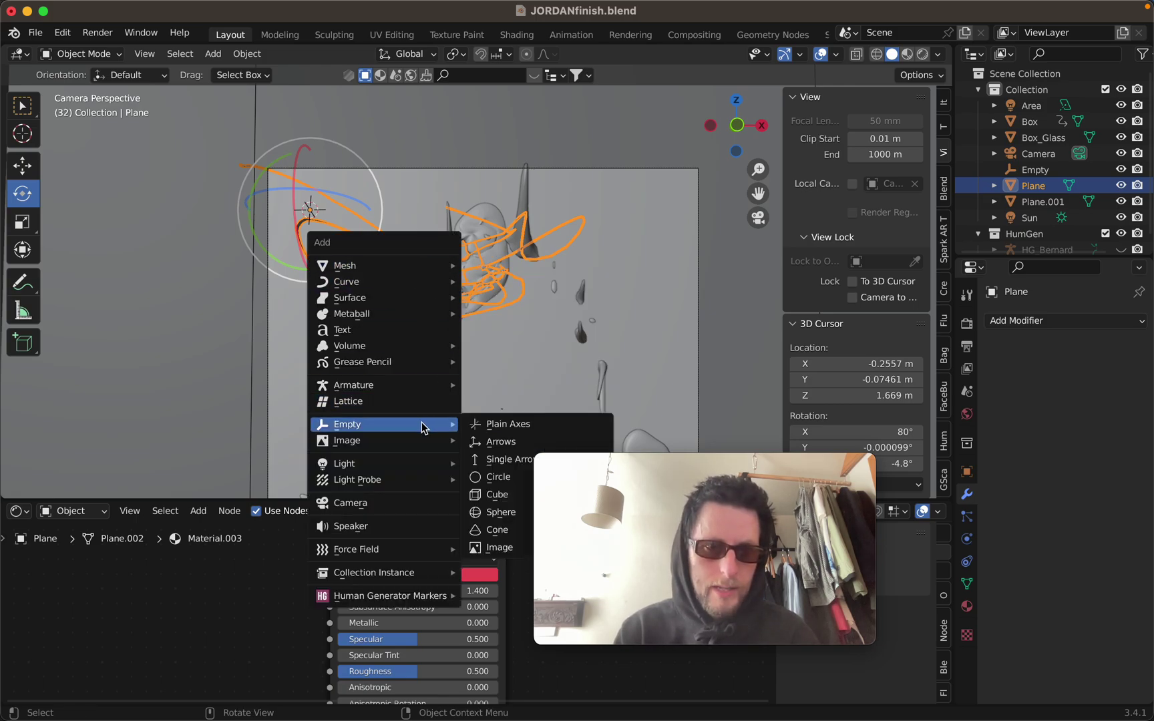
{"action": "left_click", "coordinate": [512, 425]}
{"action": "key", "text": "g"}
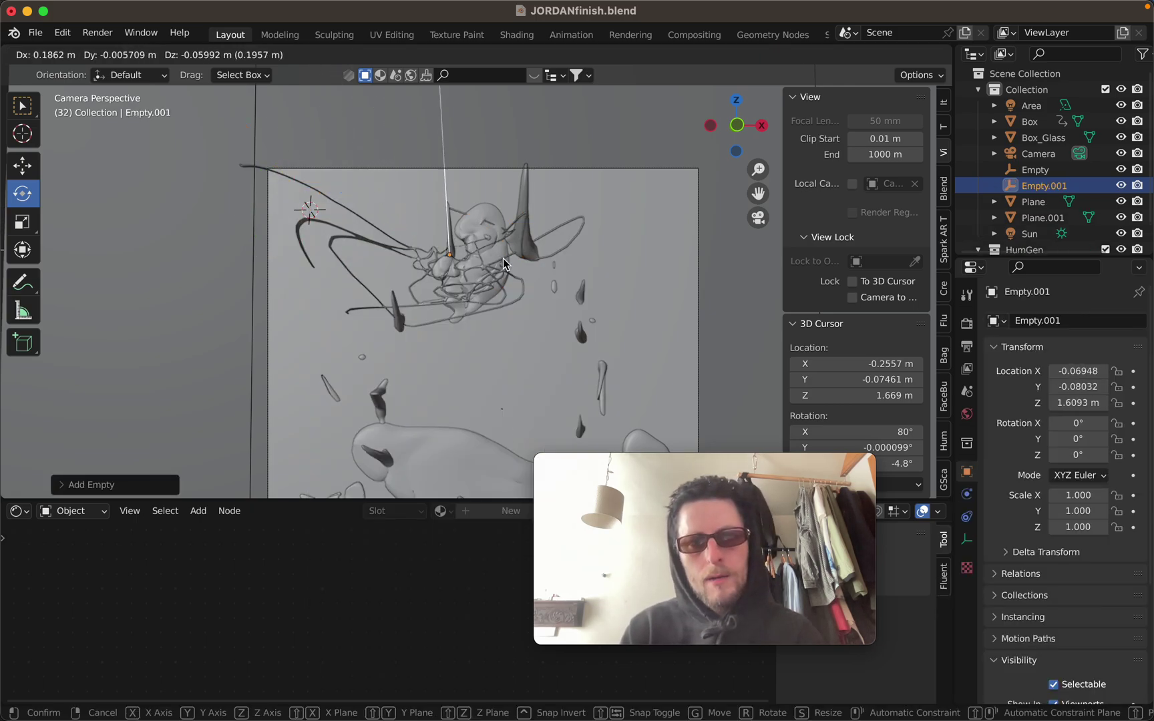
{"action": "left_click", "coordinate": [516, 290]}
Step: Scale the new empty down uniformly to 0.117
{"action": "key", "text": "KP_7"}
{"action": "scroll", "coordinate": [510, 287], "scroll_direction": "down", "scroll_amount": 4}
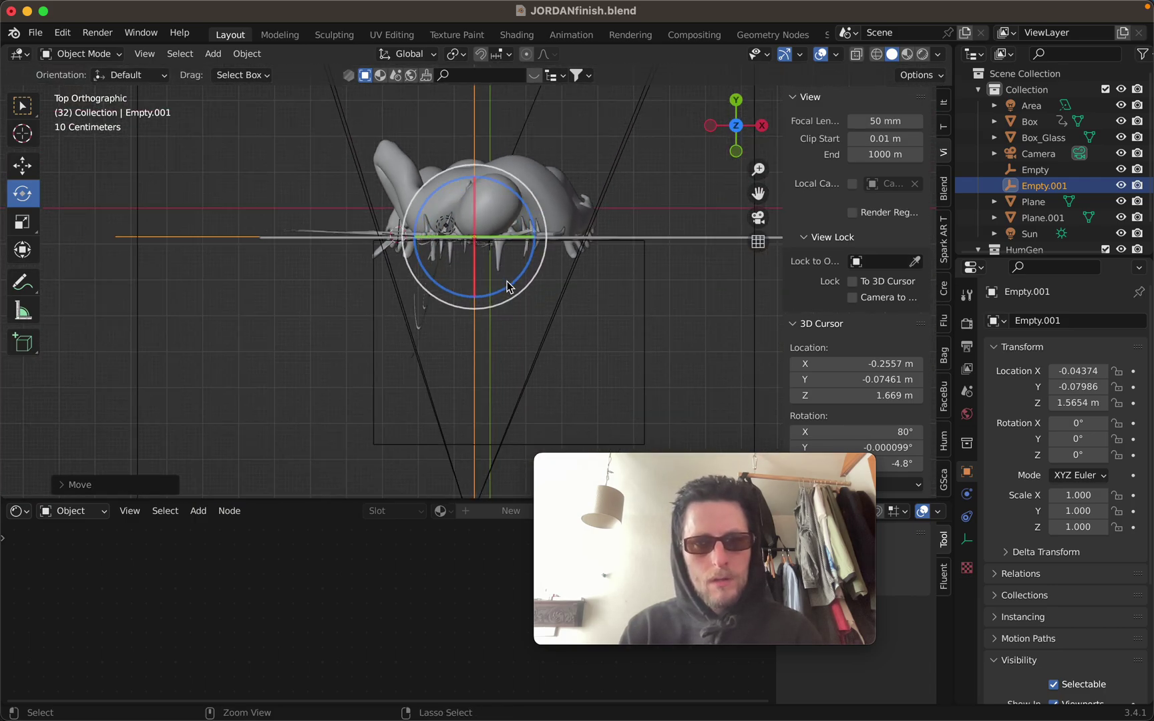
{"action": "scroll", "coordinate": [505, 281], "scroll_direction": "up", "scroll_amount": 2}
{"action": "key", "text": "s"}
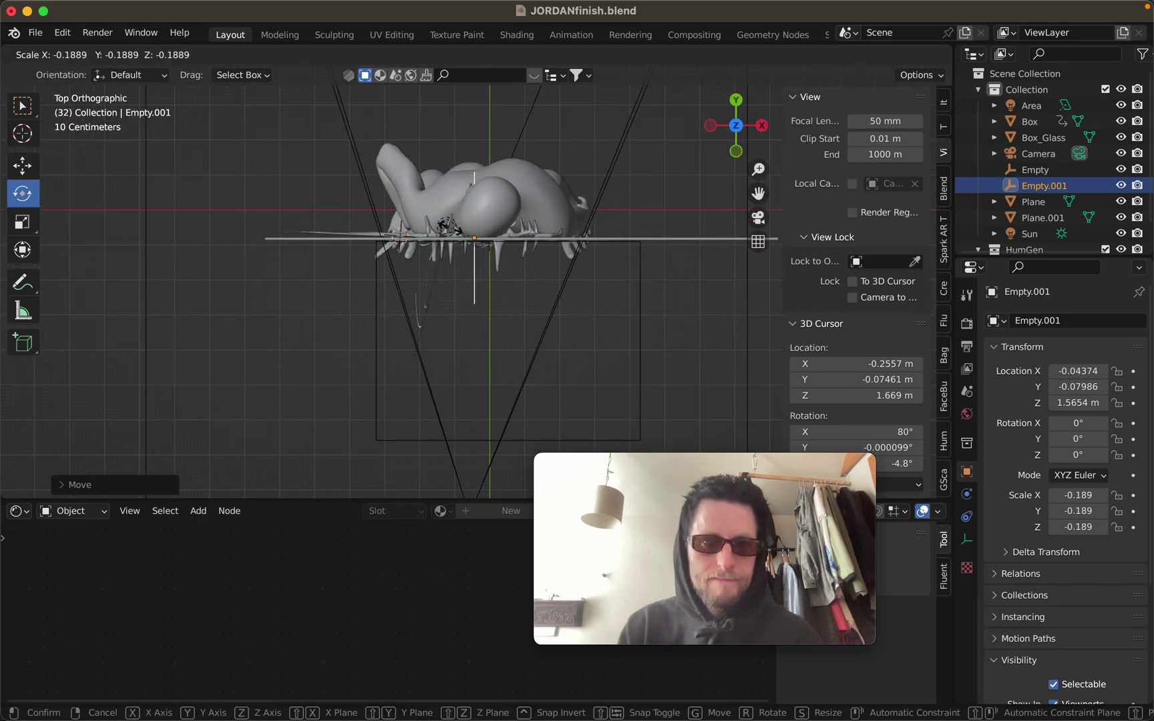
{"action": "left_click", "coordinate": [497, 259]}
{"action": "middle_click_drag", "start_coordinate": [496, 259], "coordinate": [493, 255]}
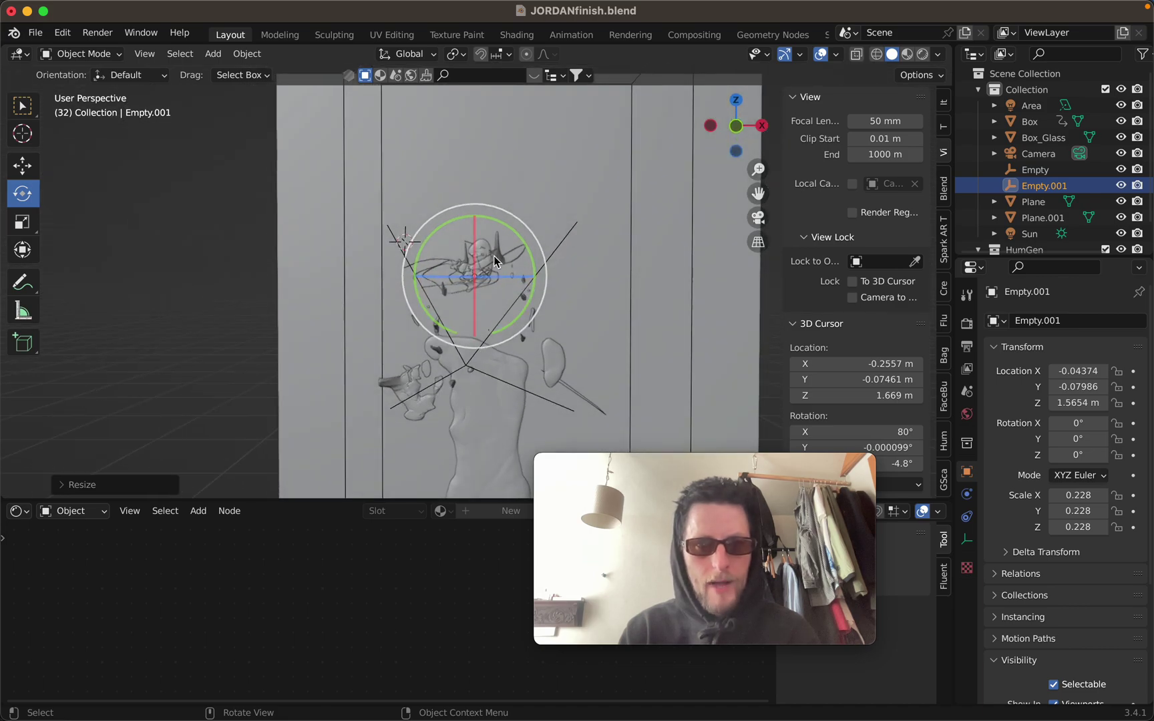
{"action": "scroll", "coordinate": [508, 243], "scroll_direction": "up", "scroll_amount": 4, "text": "ctrl"}
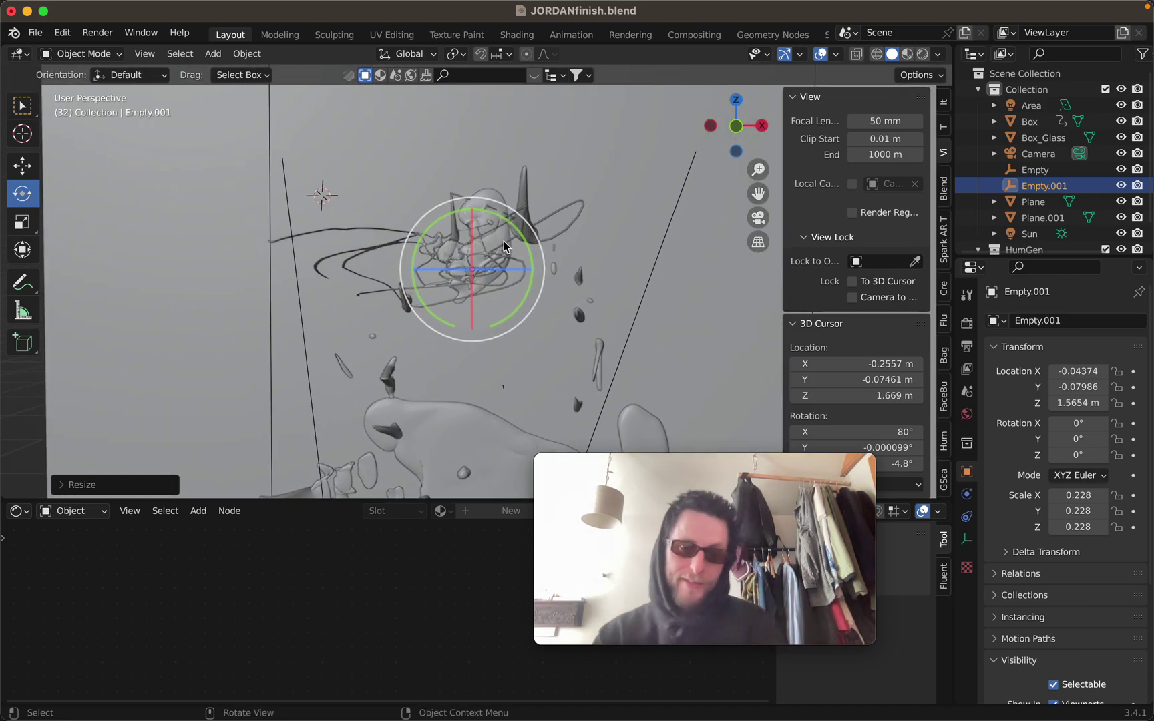
{"action": "scroll", "coordinate": [497, 279], "scroll_direction": "up", "scroll_amount": 5}
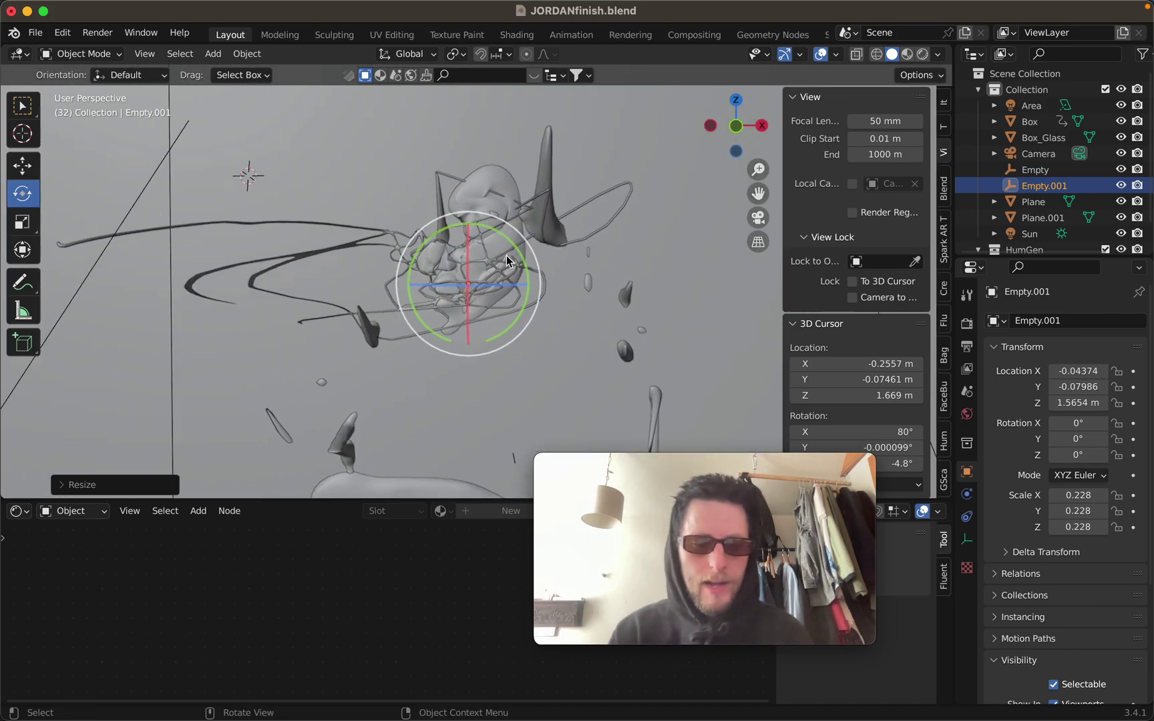
{"action": "key", "text": "s"}
{"action": "left_click", "coordinate": [503, 271]}
Step: Select the camera and examine its depth of field focus object and aperture settings
{"action": "middle_click_drag", "start_coordinate": [503, 271], "coordinate": [520, 280]}
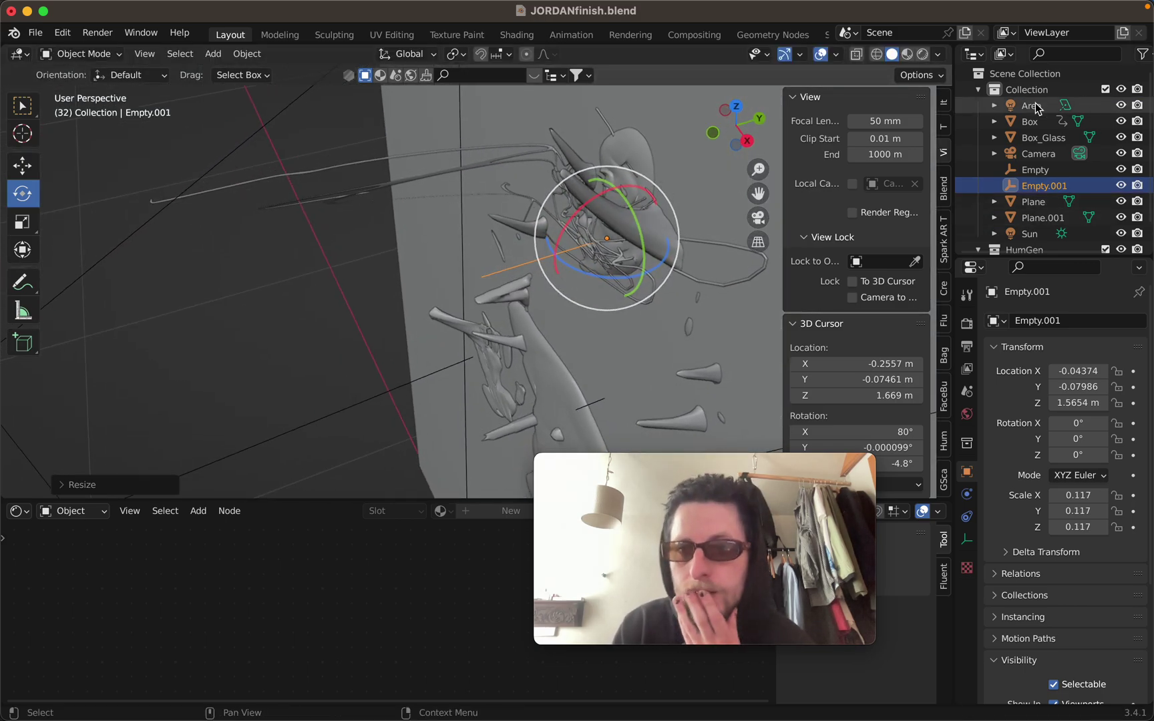
{"action": "left_click", "coordinate": [1030, 156]}
{"action": "left_click", "coordinate": [966, 539]}
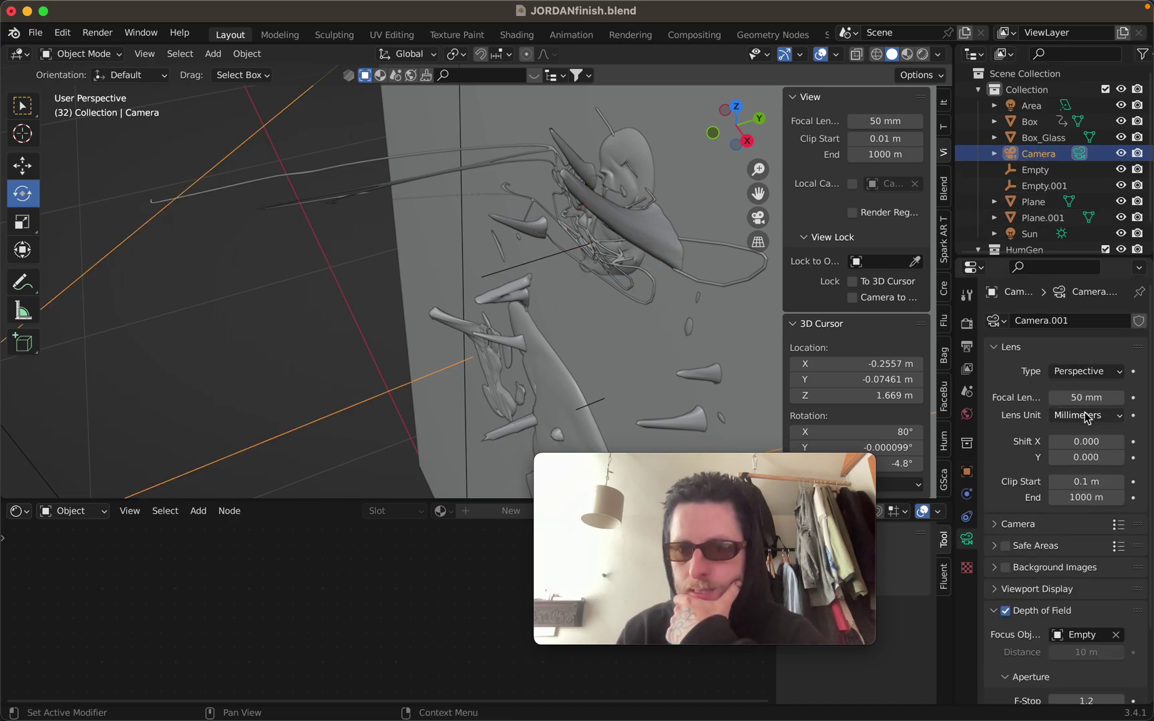
{"action": "scroll", "coordinate": [1030, 574], "scroll_direction": "down", "scroll_amount": 2}
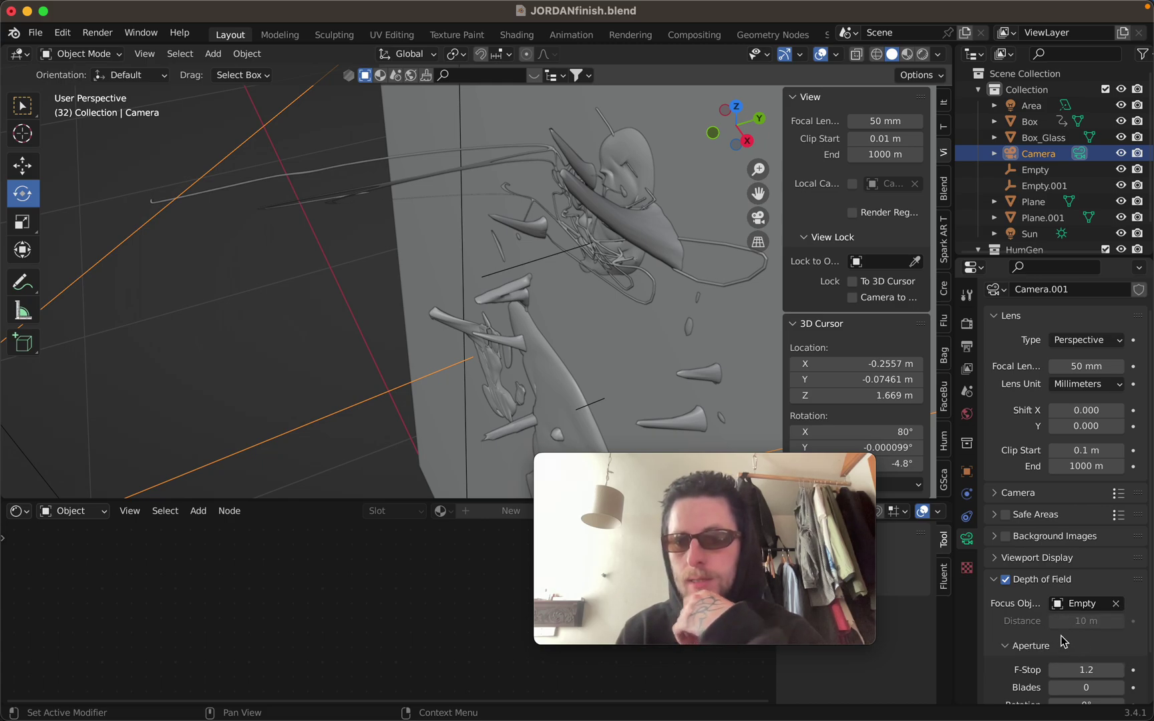
{"action": "scroll", "coordinate": [1044, 175], "scroll_direction": "down", "scroll_amount": 1}
Step: Delete the newly added empty, and move the camera's existing focus empty up about 0.15 m onto the figure's face
{"action": "left_click", "coordinate": [1043, 177]}
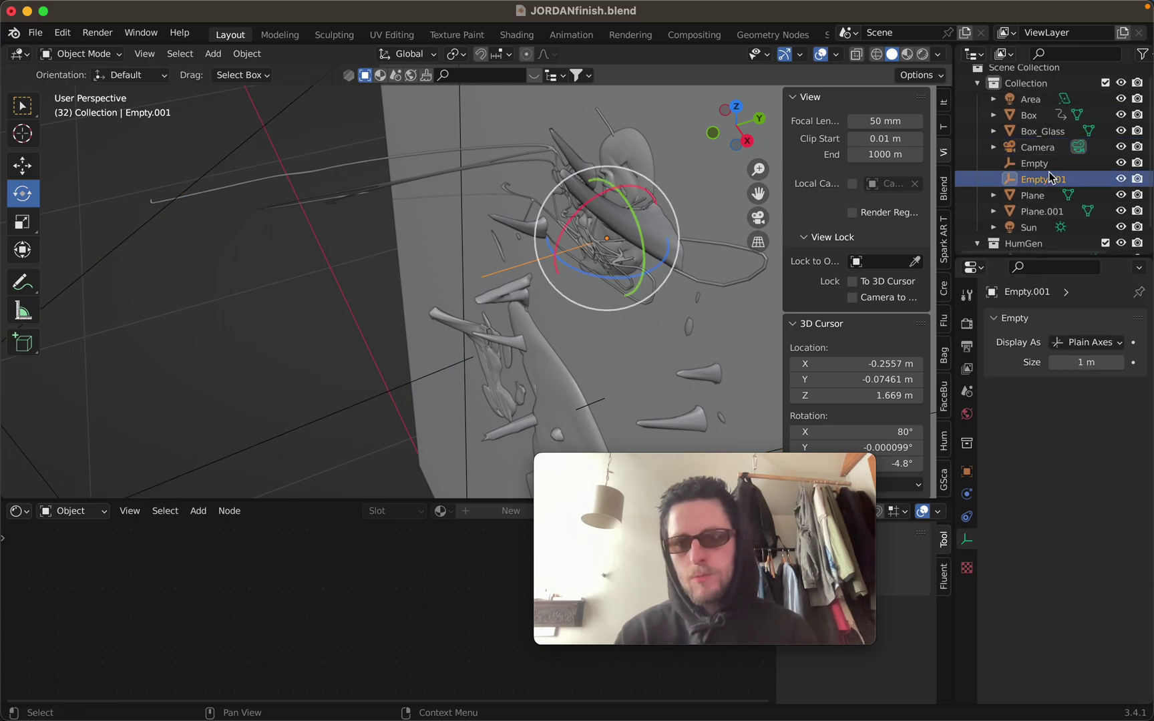
{"action": "key", "text": "x"}
{"action": "left_click", "coordinate": [1030, 165]}
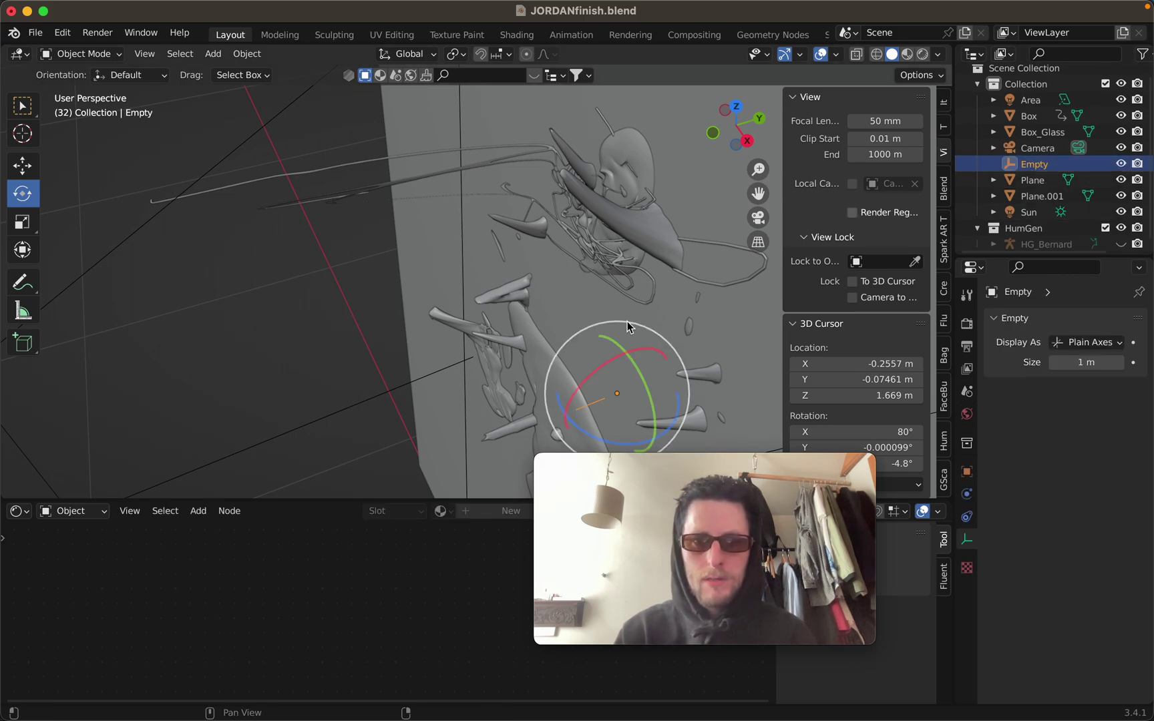
{"action": "scroll", "coordinate": [655, 328], "scroll_direction": "left", "scroll_amount": 5}
{"action": "key", "text": "g"}
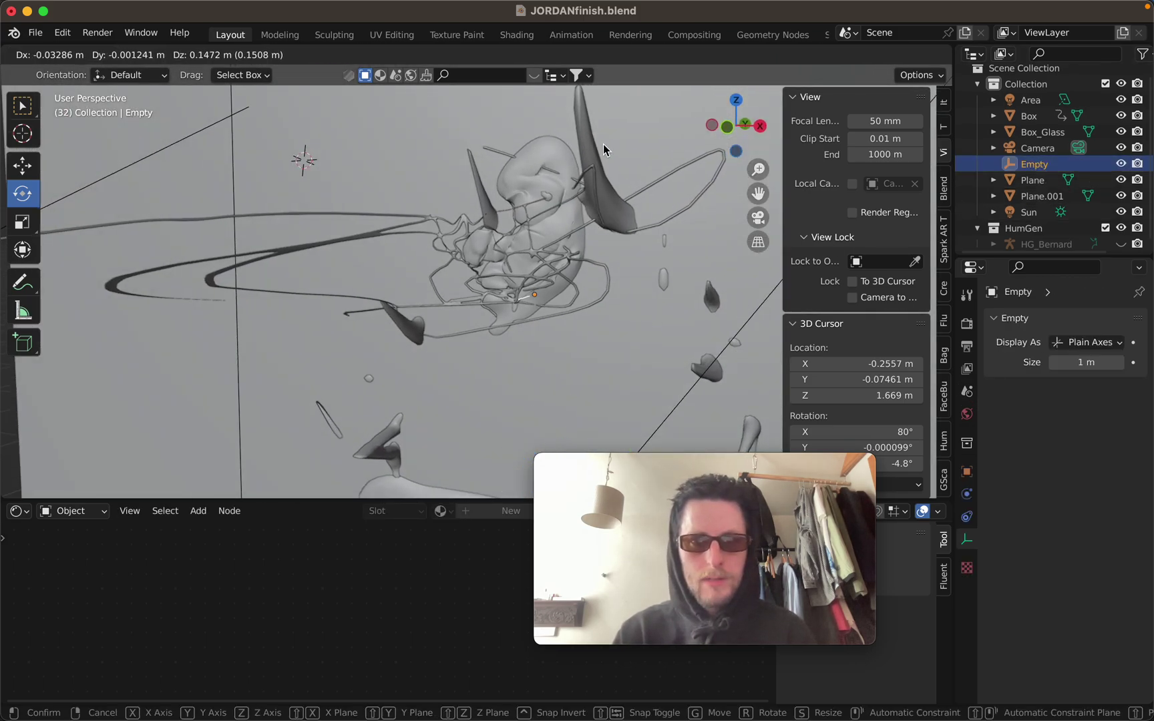
{"action": "left_click", "coordinate": [603, 149]}
{"action": "scroll", "coordinate": [571, 280], "scroll_direction": "left", "scroll_amount": 5}
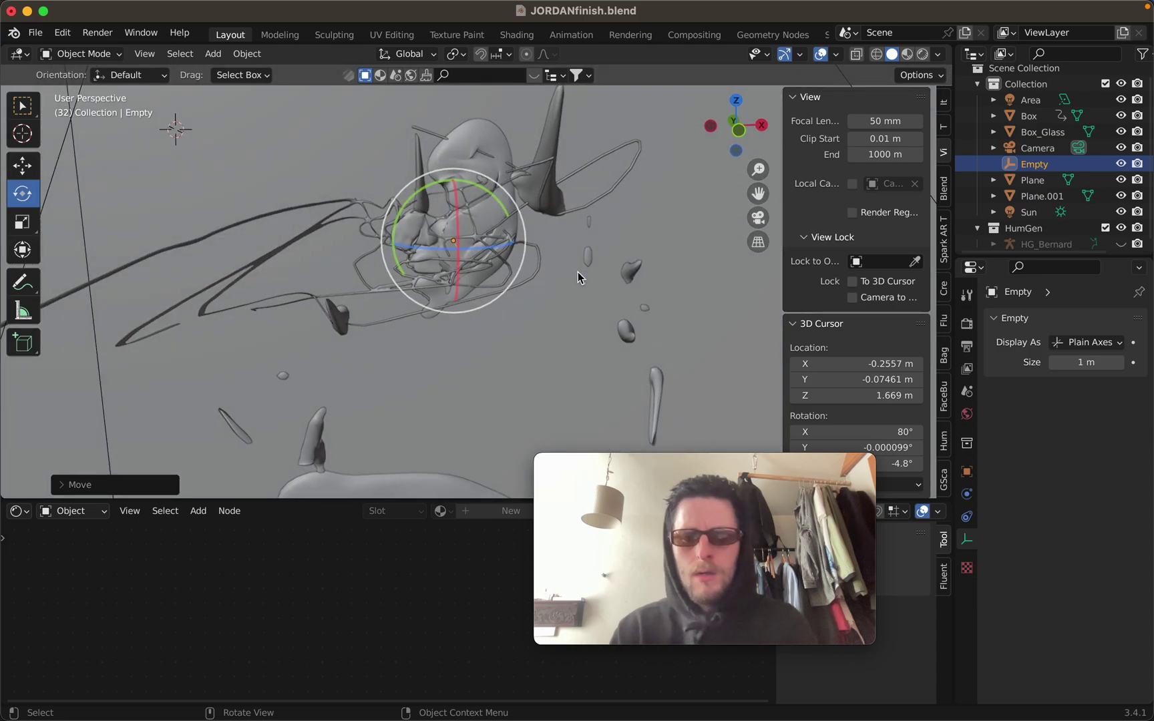
{"action": "key", "text": "KP_0"}
{"action": "scroll", "coordinate": [482, 264], "scroll_direction": "up", "scroll_amount": 2, "text": "ctrl"}
{"action": "scroll", "coordinate": [482, 263], "scroll_direction": "up", "scroll_amount": 1, "text": "ctrl"}
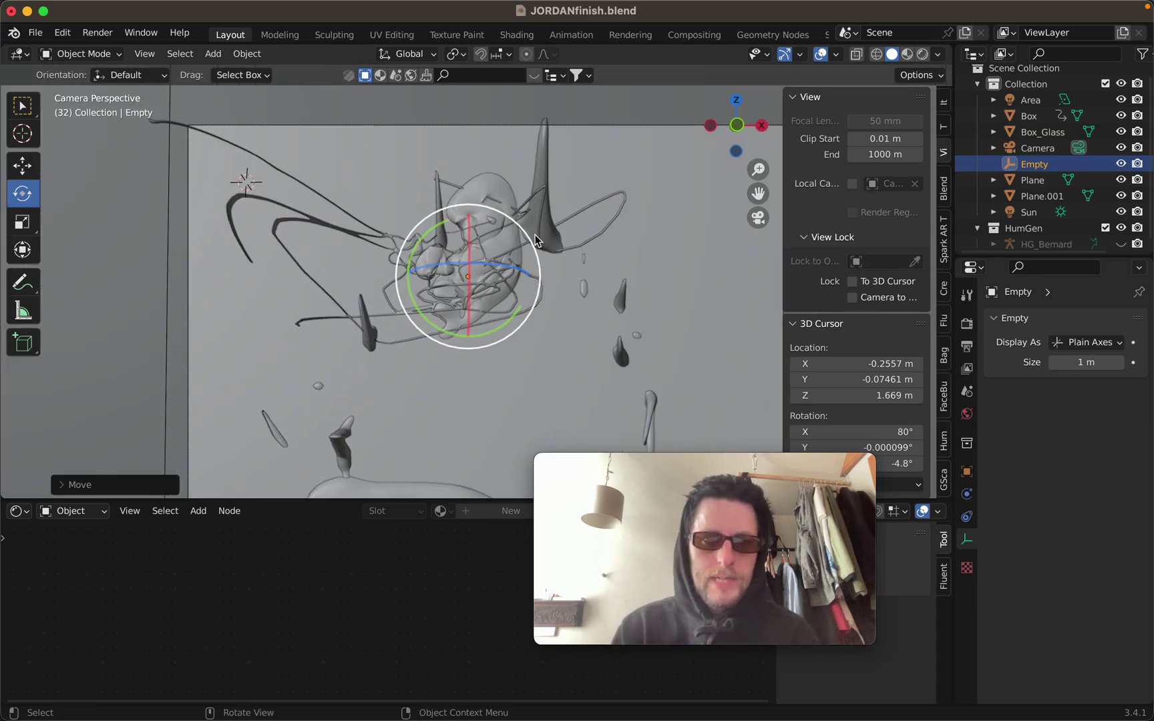
{"action": "left_click_drag", "start_coordinate": [568, 169], "coordinate": [317, 372]}
{"action": "left_click_drag", "start_coordinate": [201, 271], "coordinate": [200, 271]}
{"action": "scroll", "coordinate": [462, 229], "scroll_direction": "left", "scroll_amount": 10}
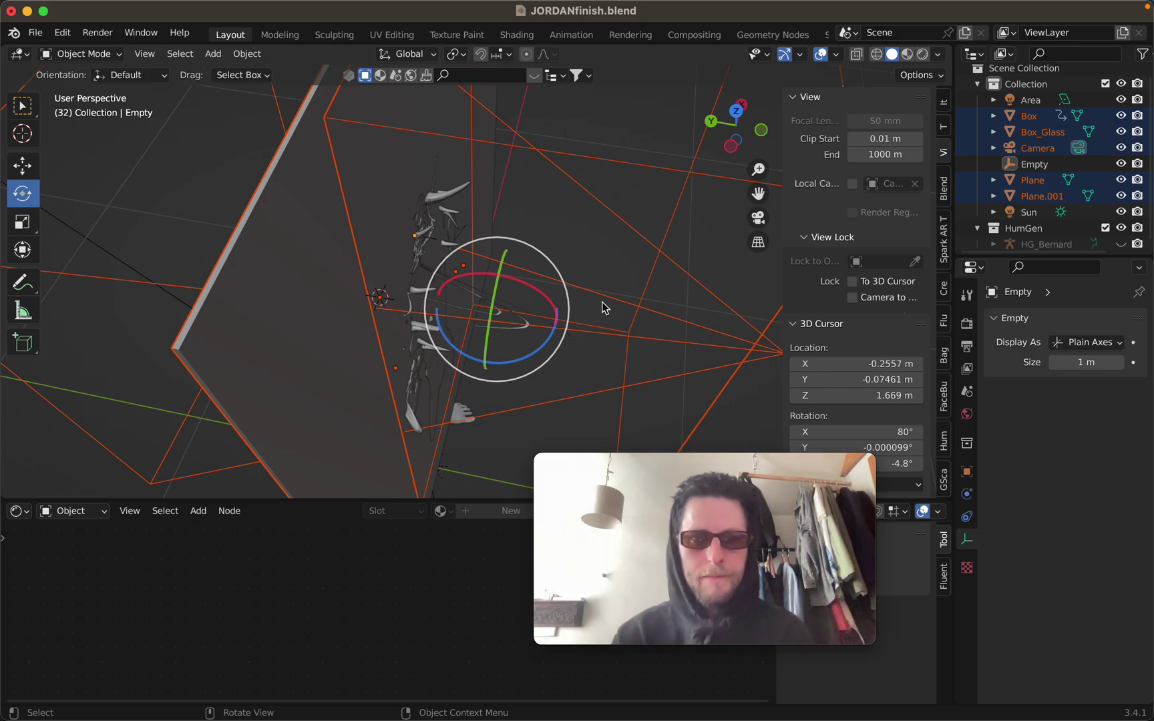
{"action": "key", "text": "KP_0"}
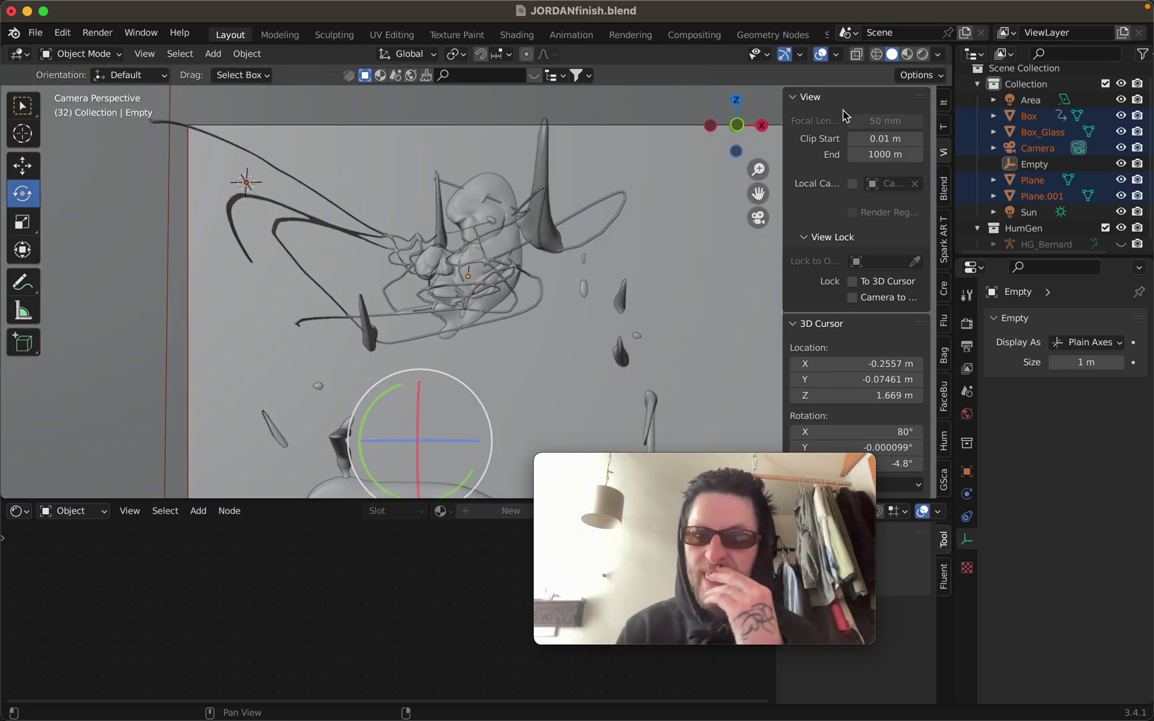
Step: Preview the camera view in rendered shading and select the strand mesh over the figure's face
{"action": "left_click", "coordinate": [922, 54]}
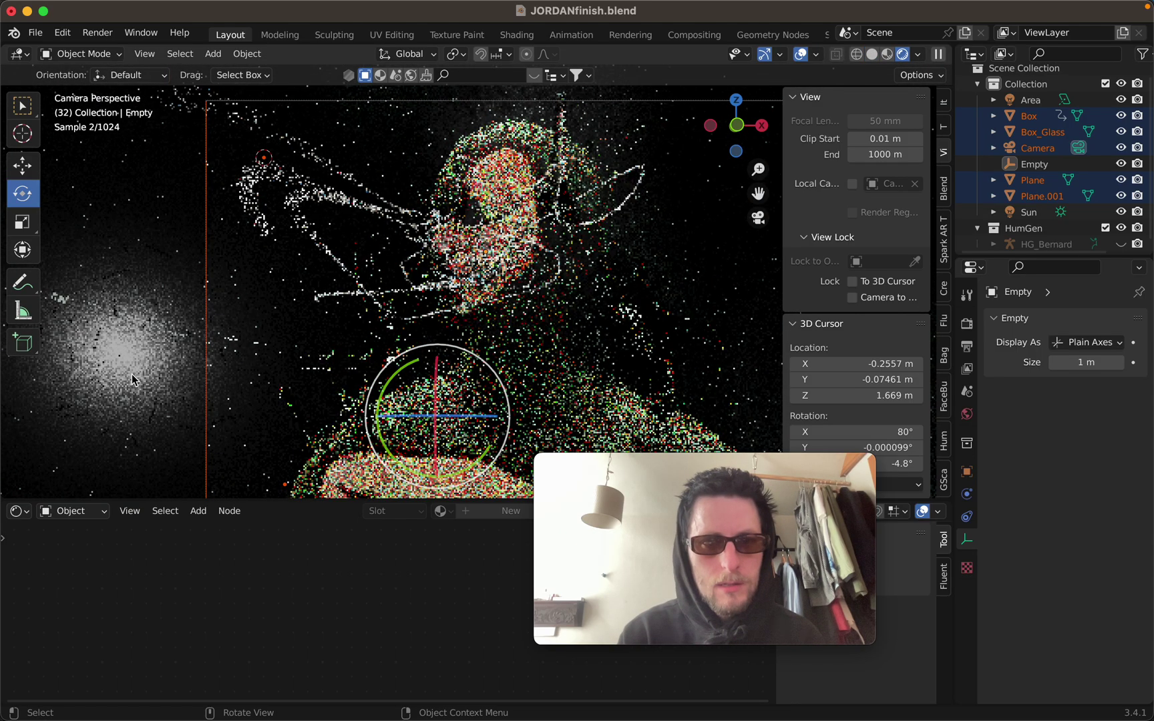
{"action": "left_click", "coordinate": [181, 468]}
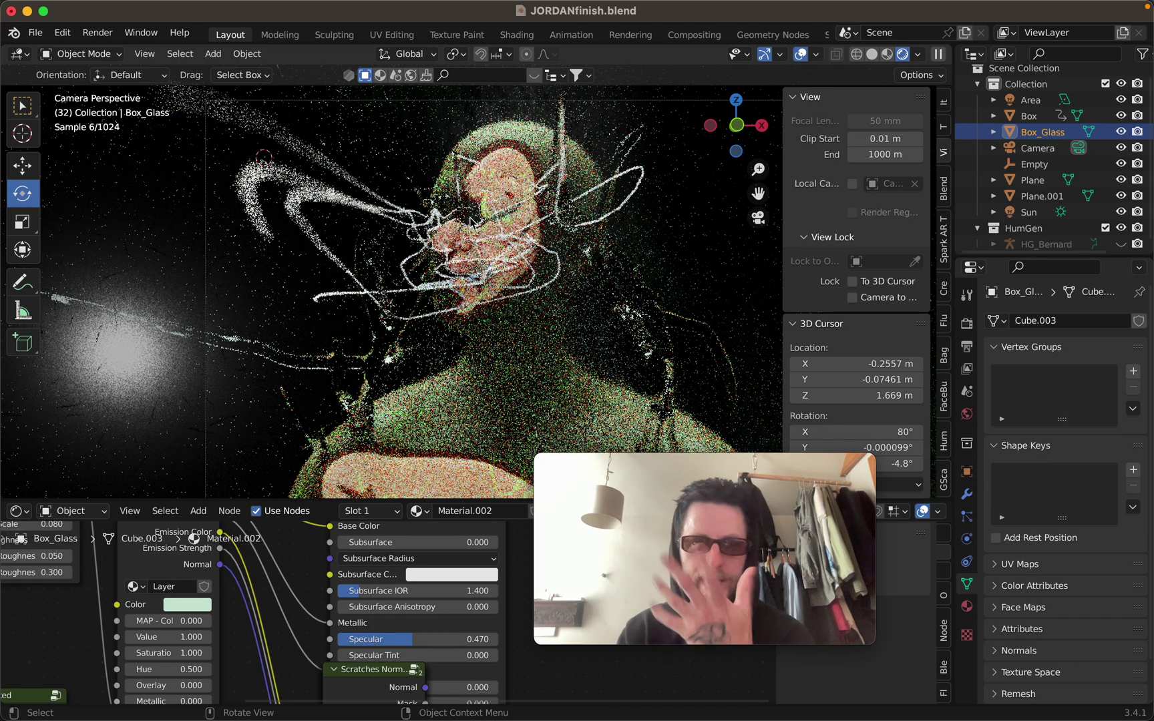
{"action": "left_click", "coordinate": [538, 249]}
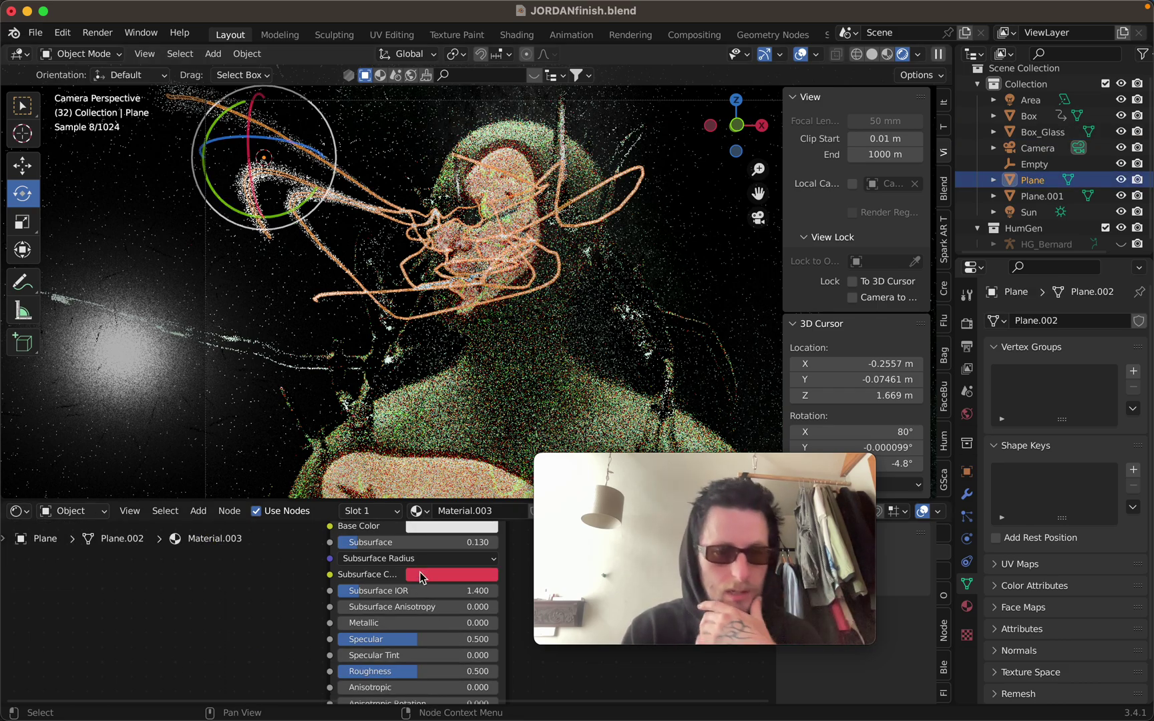
Step: Make the strand material glossy metal with Subsurface 0, Metallic 1 and Roughness 0.059
{"action": "scroll", "coordinate": [492, 644], "scroll_direction": "down", "scroll_amount": 2}
{"action": "mouse_move", "coordinate": [633, 526]}
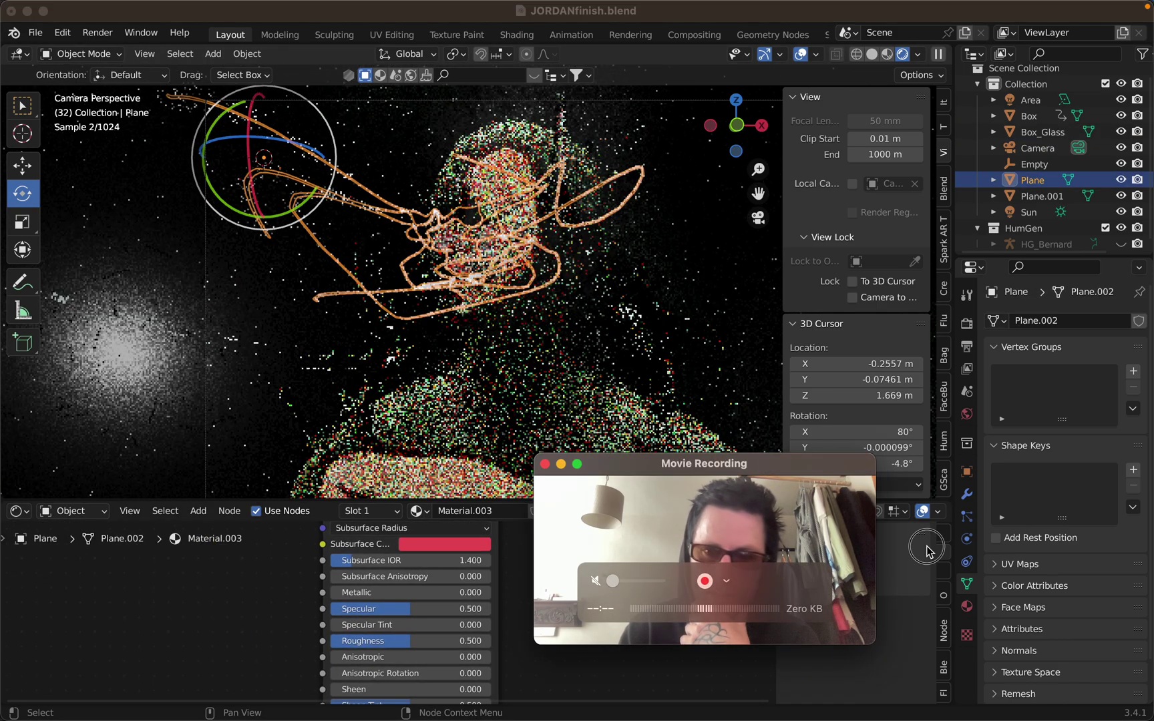
{"action": "left_click_drag", "start_coordinate": [633, 526], "coordinate": [892, 539]}
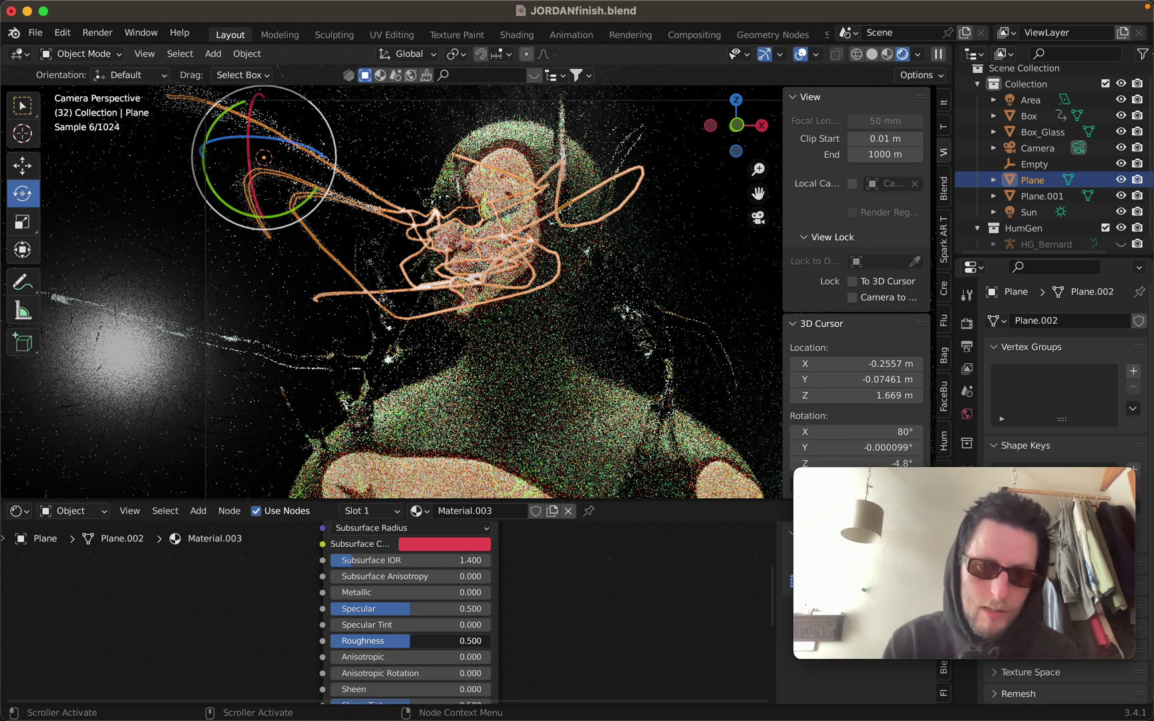
{"action": "left_click_drag", "start_coordinate": [414, 640], "coordinate": [348, 639]}
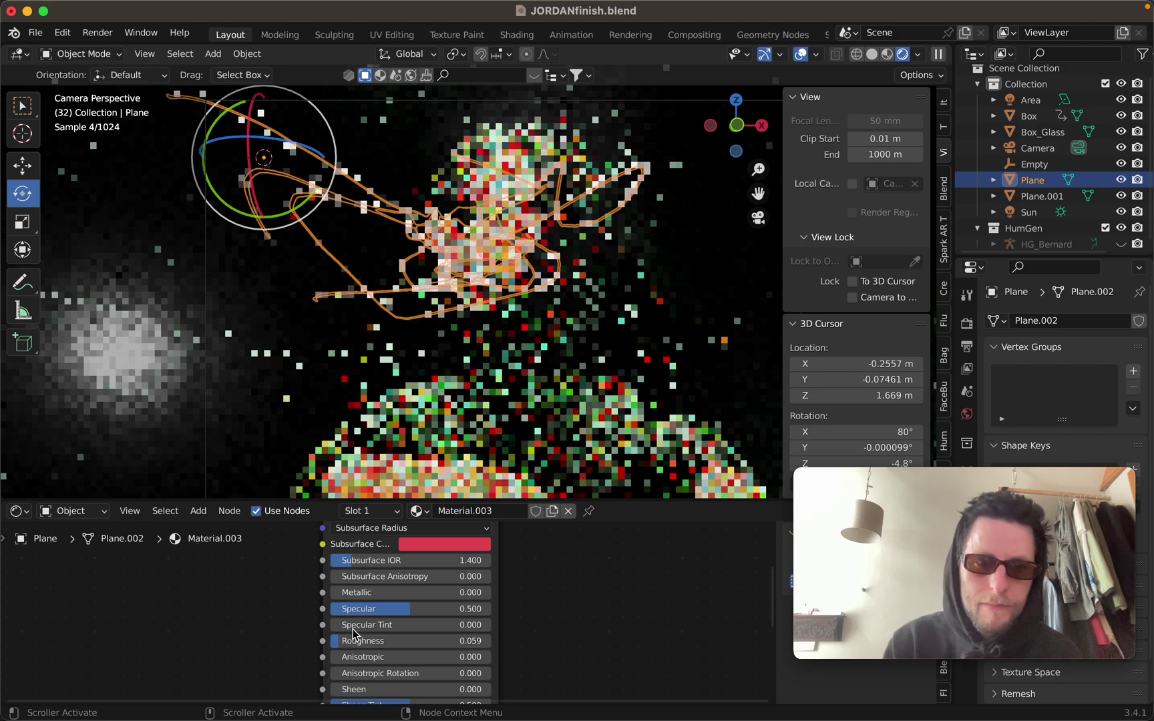
{"action": "scroll", "coordinate": [372, 622], "scroll_direction": "up", "scroll_amount": 3}
{"action": "scroll", "coordinate": [376, 621], "scroll_direction": "down", "scroll_amount": 3}
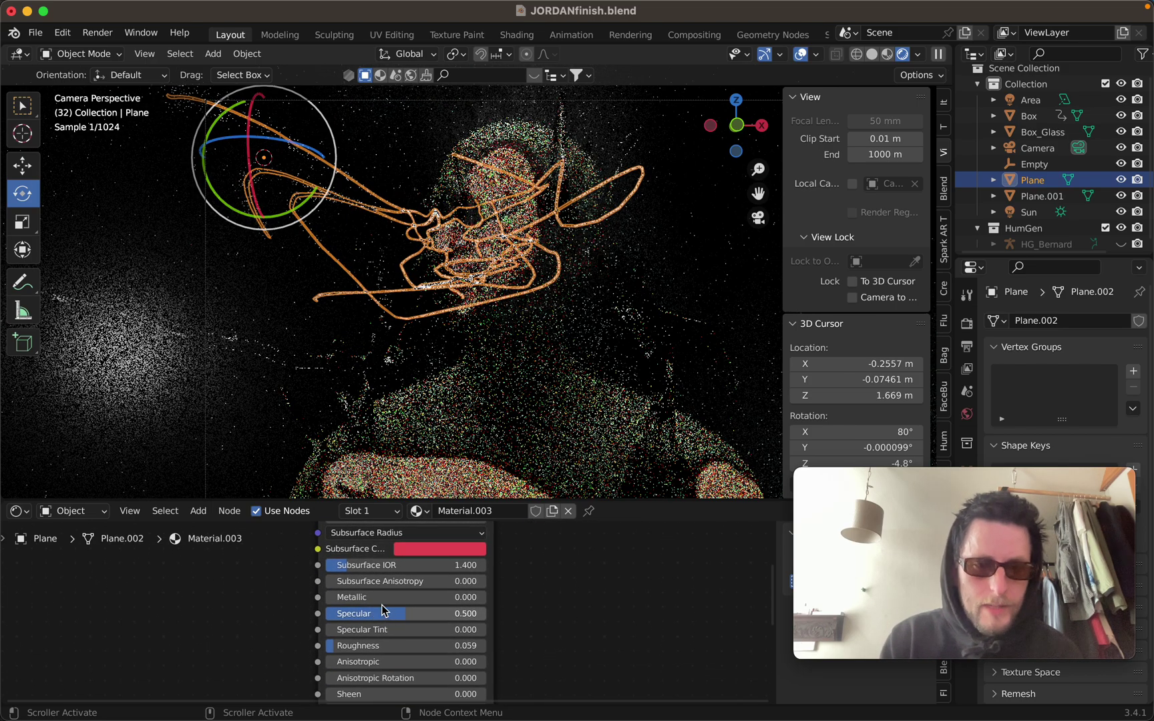
Step: Examine the rendered strands up close with overlays hidden, then restore the overlays and inspect them from another angle
{"action": "left_click", "coordinate": [649, 389]}
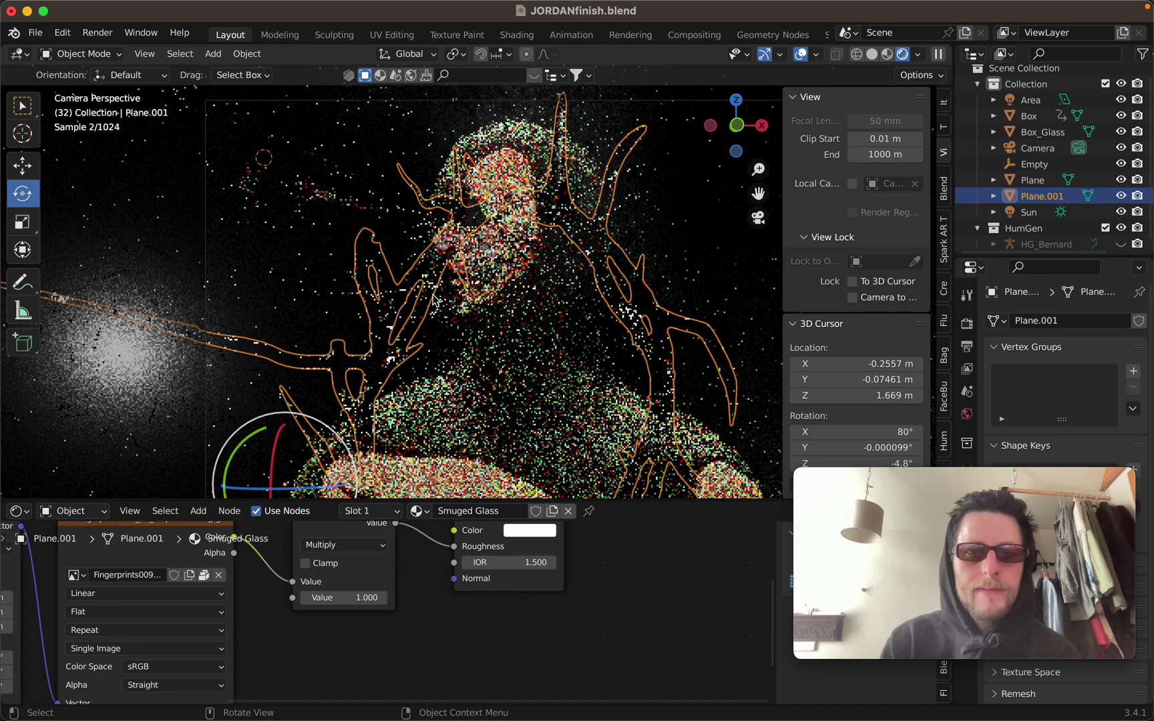
{"action": "left_click", "coordinate": [802, 54]}
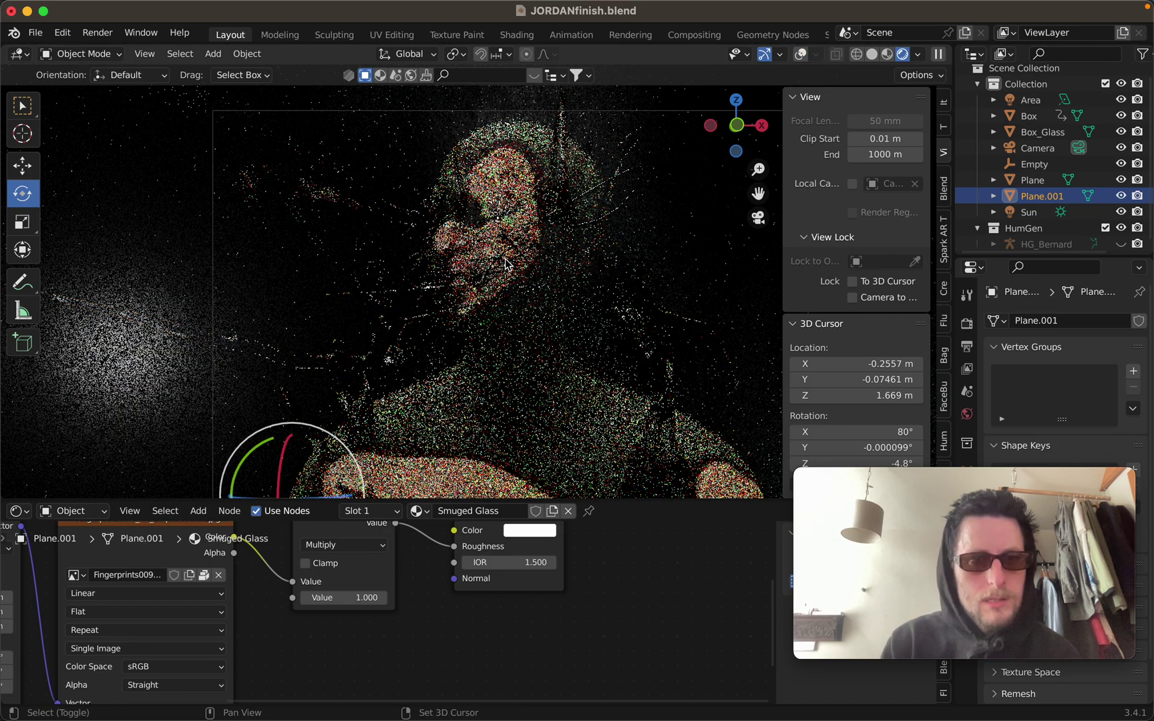
{"action": "scroll", "coordinate": [506, 263], "scroll_direction": "up", "scroll_amount": 6}
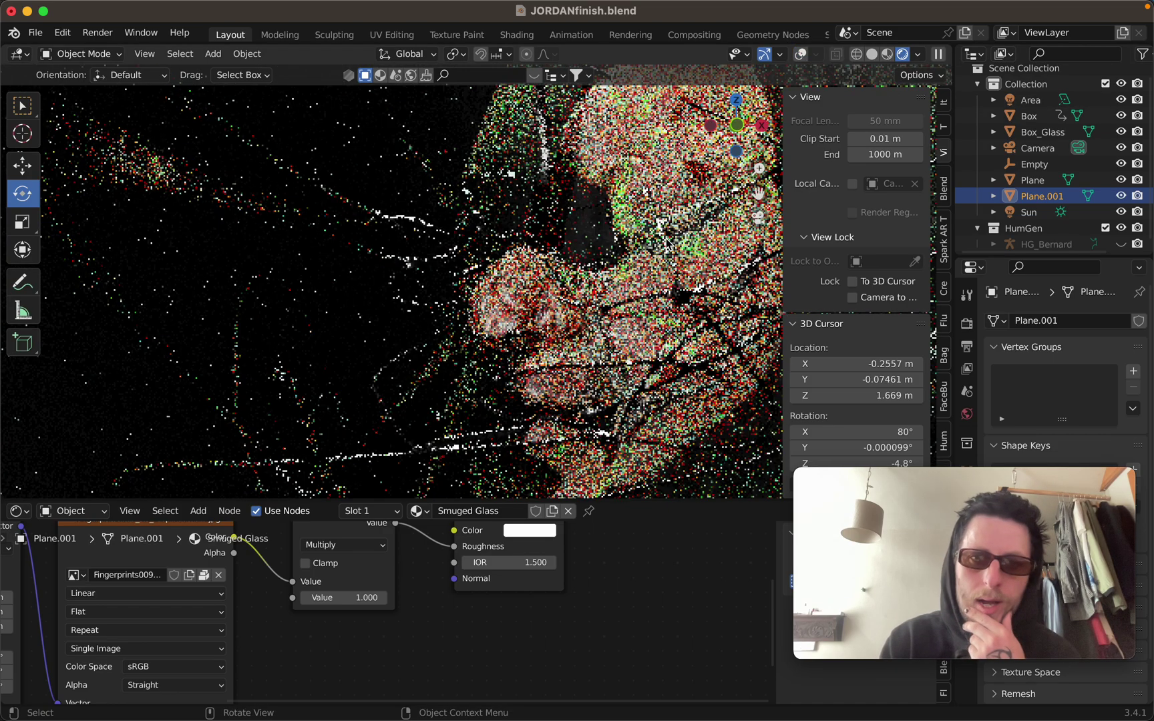
{"action": "left_click", "coordinate": [663, 235]}
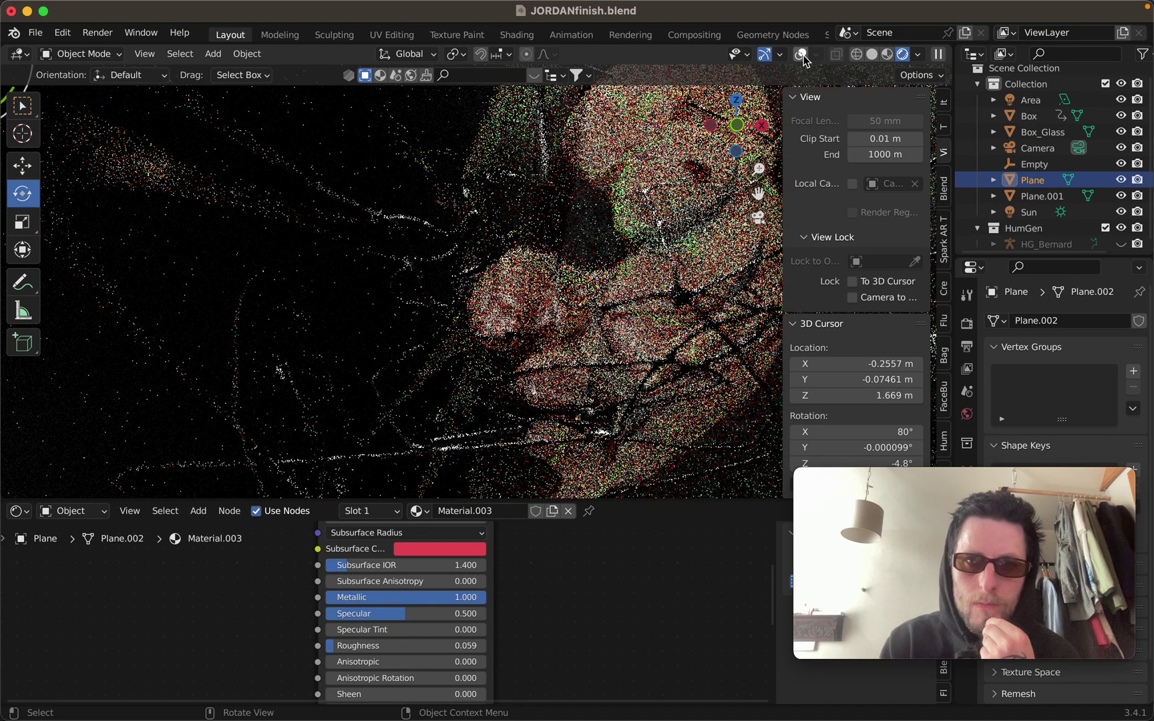
{"action": "left_click", "coordinate": [801, 55]}
{"action": "middle_click_drag", "start_coordinate": [568, 314], "coordinate": [515, 374]}
{"action": "scroll", "coordinate": [516, 326], "scroll_direction": "up", "scroll_amount": 4}
{"action": "middle_click_drag", "start_coordinate": [516, 326], "coordinate": [502, 398], "text": "shift"}
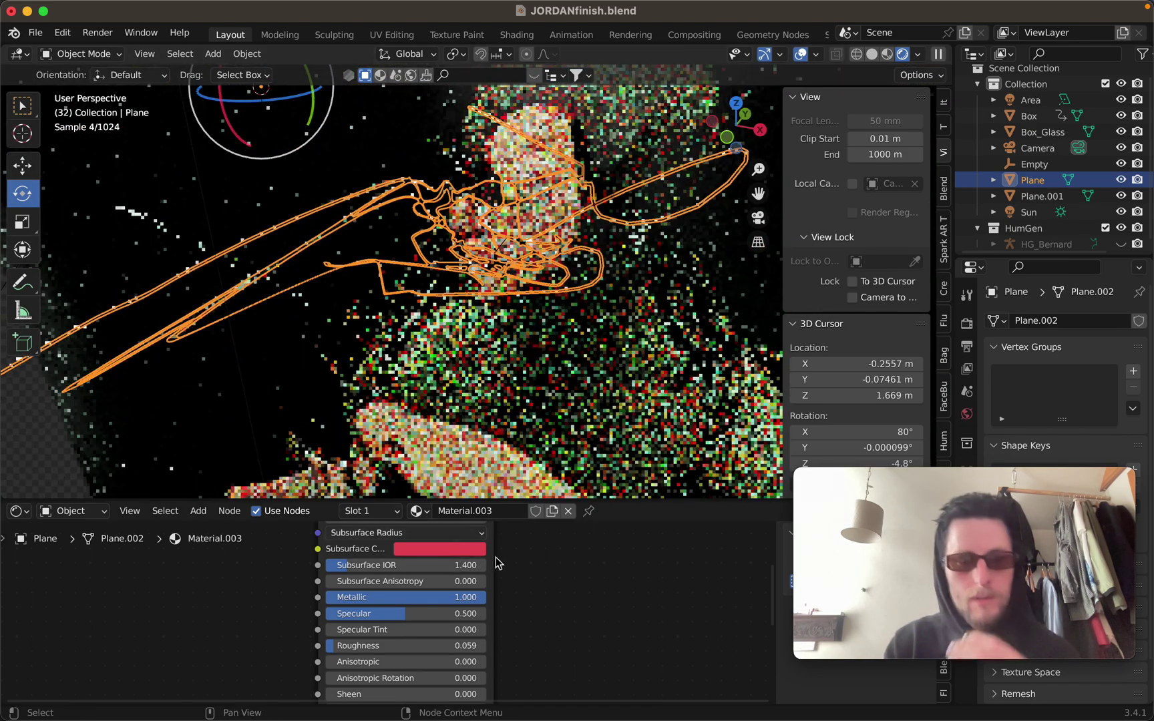
Step: Browse the Imperfections section of the Fluent material library for a texture suited to the strands
{"action": "scroll", "coordinate": [639, 621], "scroll_direction": "down", "scroll_amount": 5}
{"action": "mouse_move", "coordinate": [851, 560]}
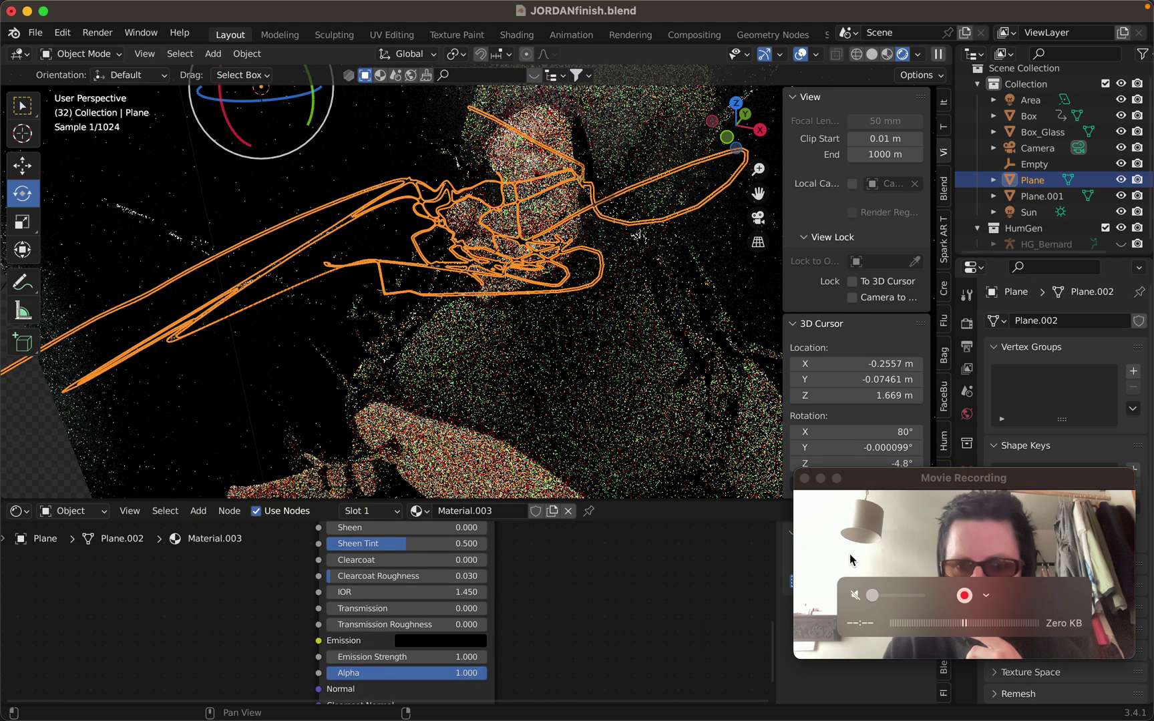
{"action": "left_click_drag", "start_coordinate": [851, 559], "coordinate": [901, 250]}
{"action": "left_click", "coordinate": [943, 695]}
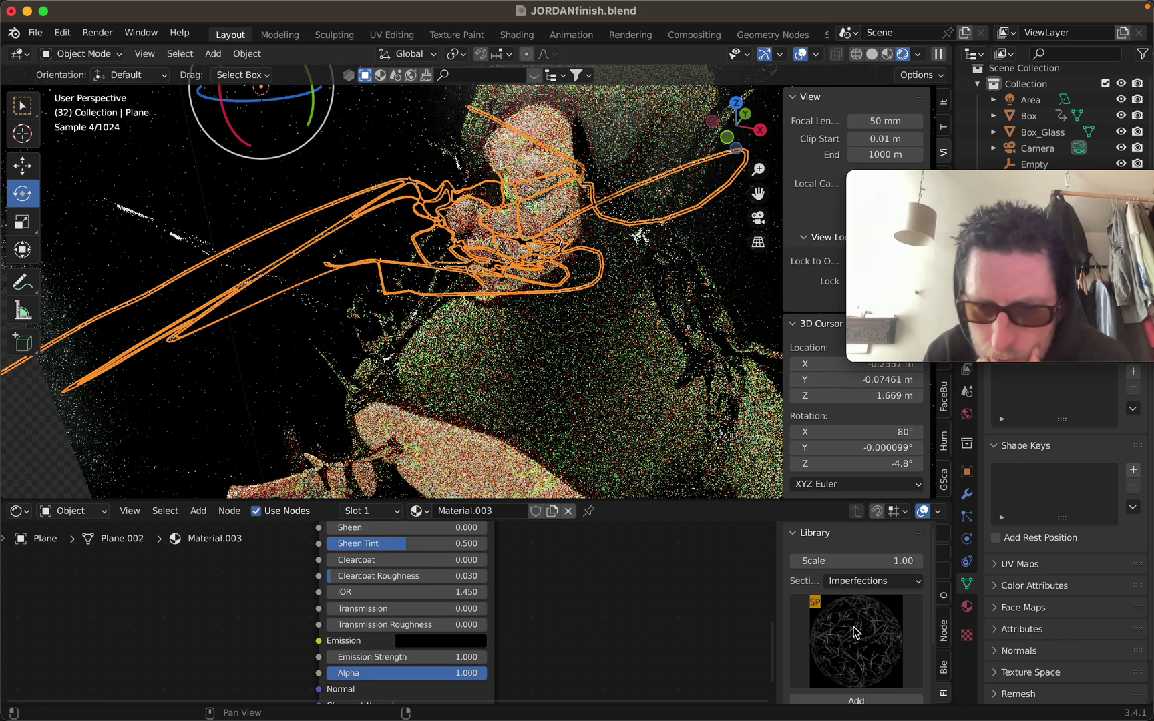
{"action": "scroll", "coordinate": [860, 561], "scroll_direction": "down", "scroll_amount": 3}
{"action": "scroll", "coordinate": [861, 565], "scroll_direction": "up", "scroll_amount": 3}
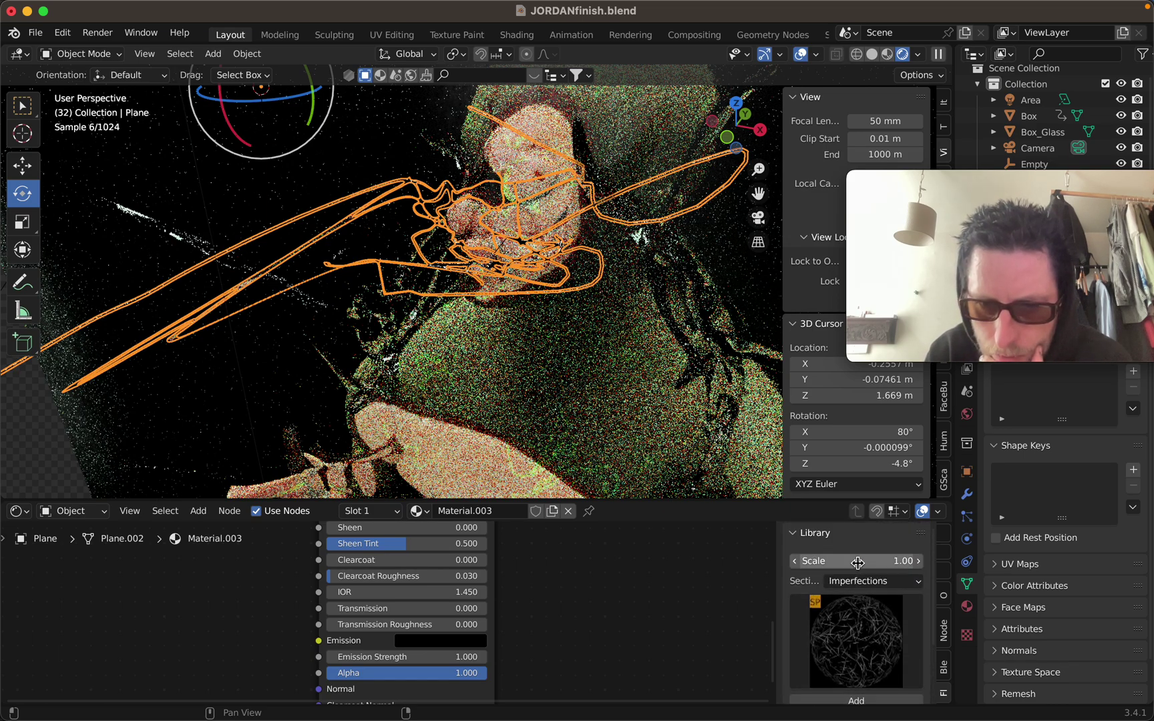
{"action": "left_click", "coordinate": [850, 644]}
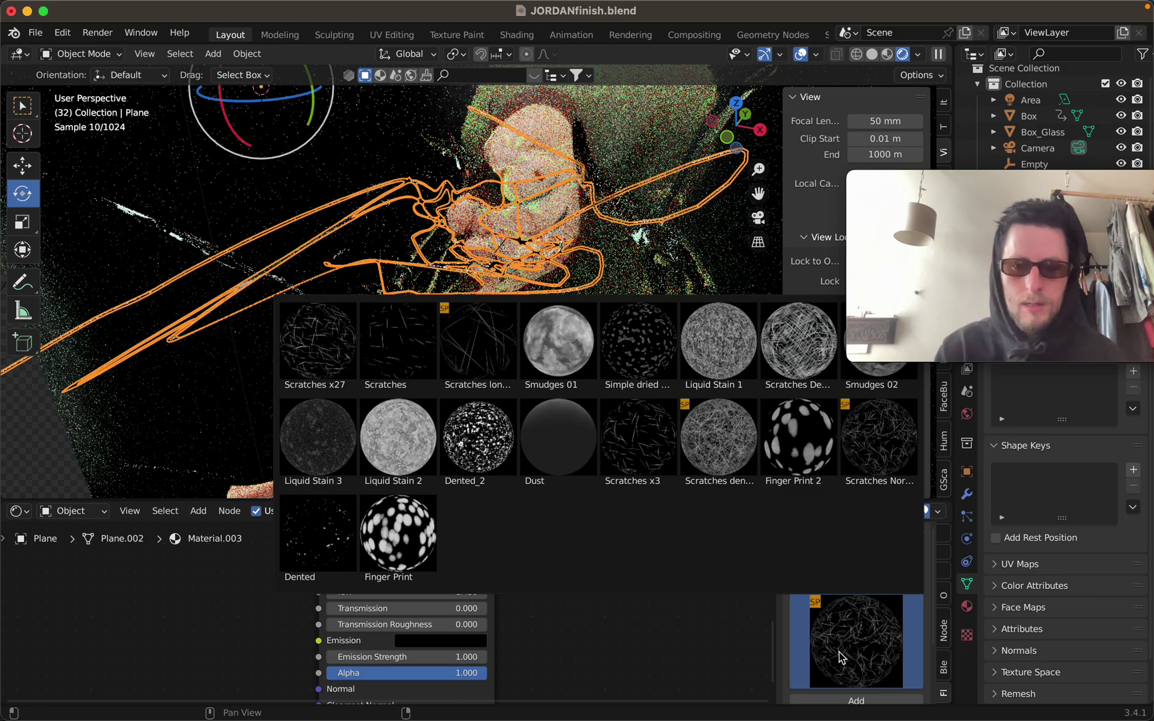
{"action": "scroll", "coordinate": [844, 647], "scroll_direction": "up", "scroll_amount": 1}
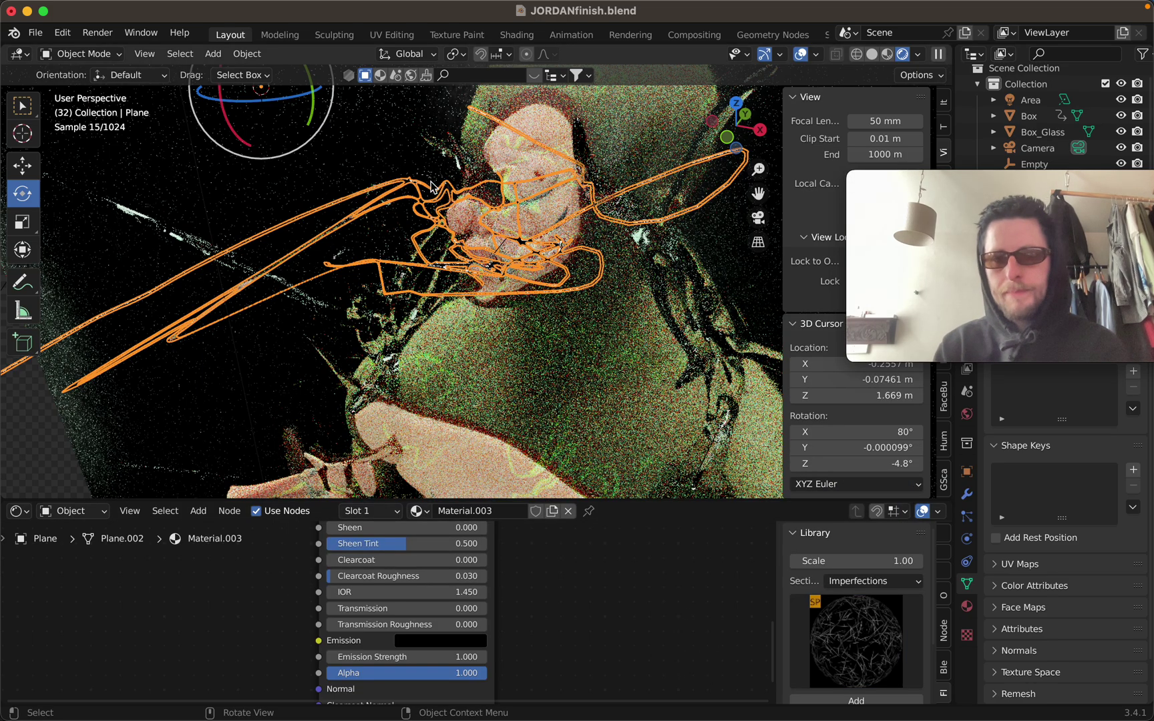
Step: Isolate the strand mesh in local view and add a new Fluent layer to its material
{"action": "key", "text": "slash"}
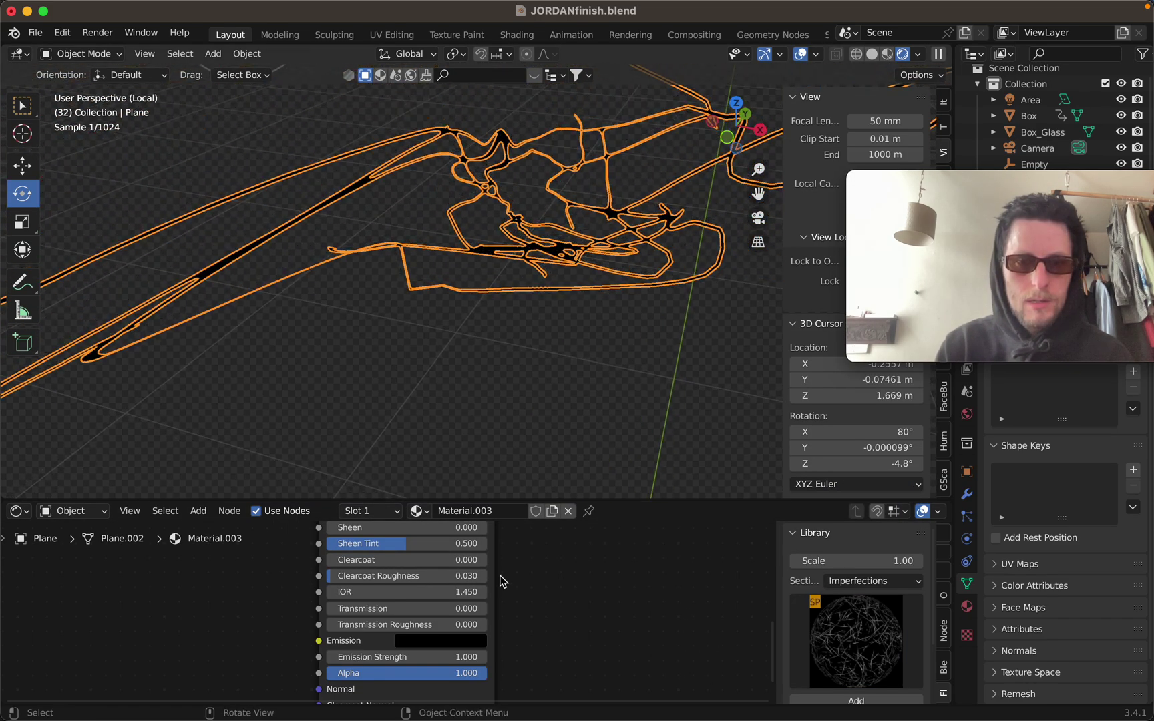
{"action": "scroll", "coordinate": [545, 604], "scroll_direction": "up", "scroll_amount": 10}
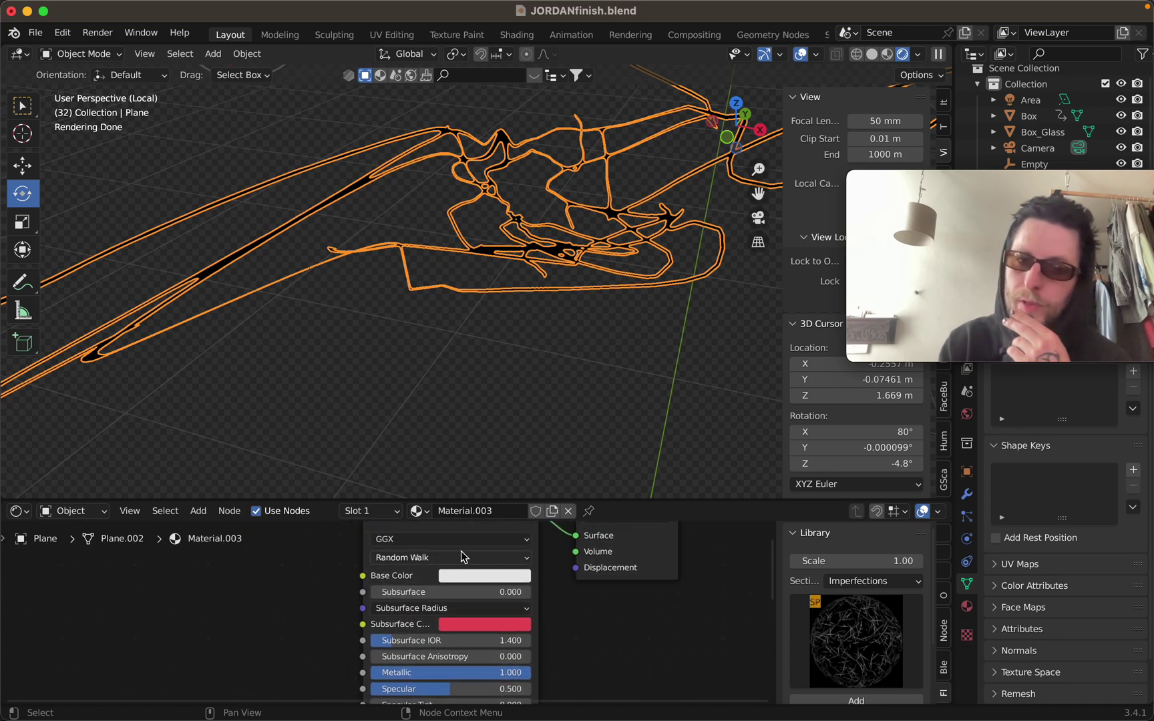
{"action": "key", "text": "f"}
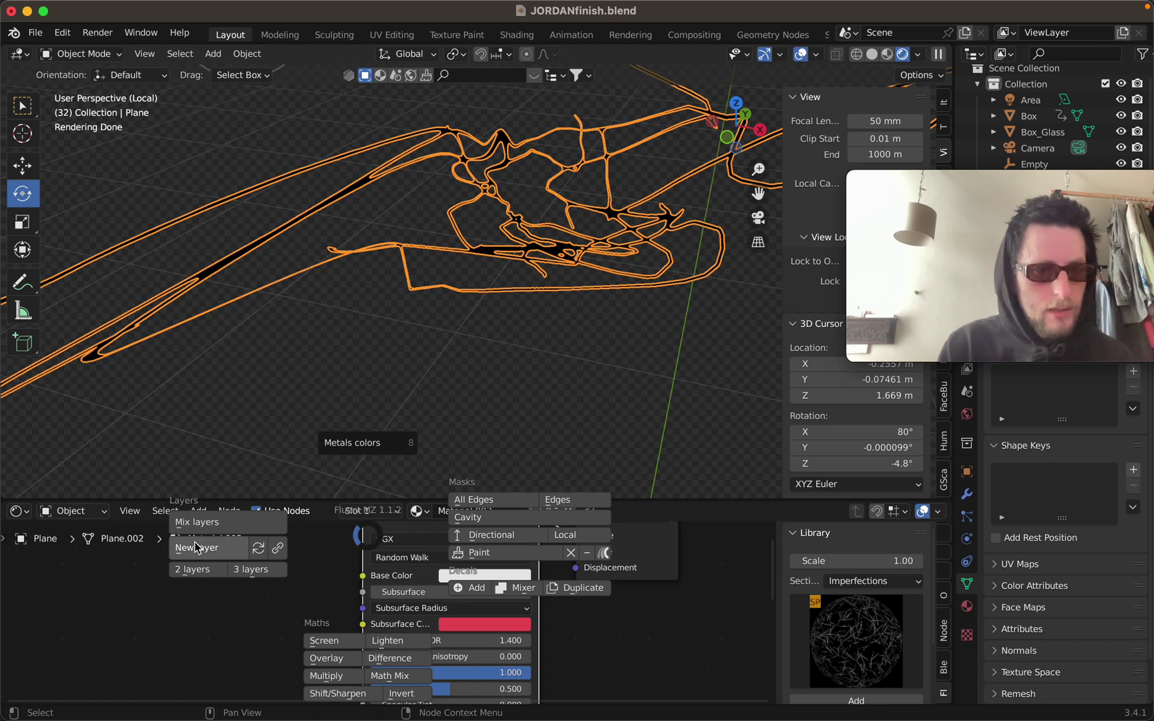
{"action": "left_click", "coordinate": [212, 548]}
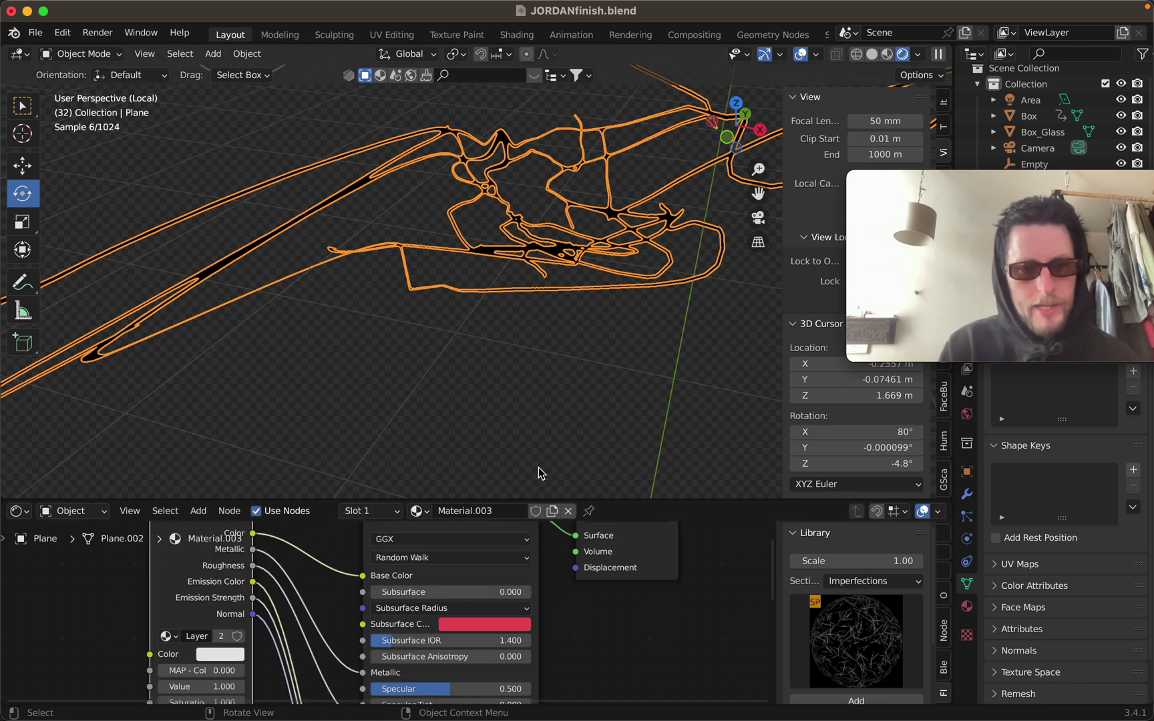
Step: Set the Fluent layer's Metallic to 0.8 and Roughness to 0 in the strand material
{"action": "scroll", "coordinate": [427, 572], "scroll_direction": "down", "scroll_amount": 5}
{"action": "scroll", "coordinate": [427, 573], "scroll_direction": "left", "scroll_amount": 5}
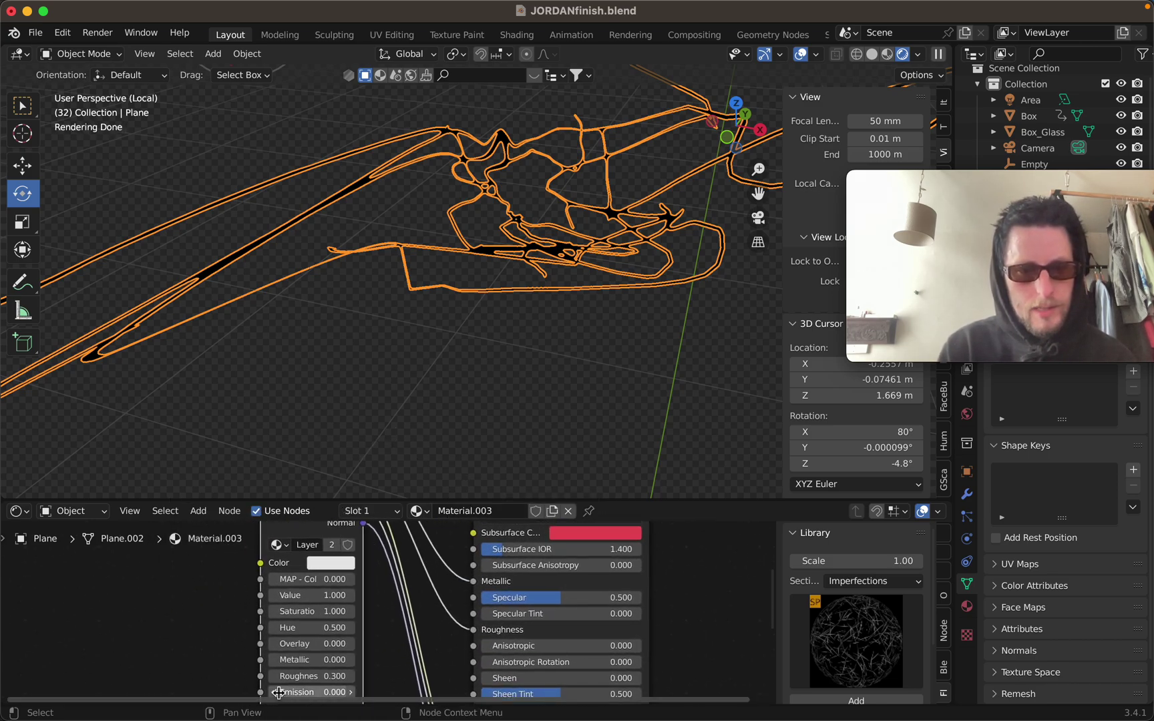
{"action": "scroll", "coordinate": [405, 620], "scroll_direction": "down", "scroll_amount": 5}
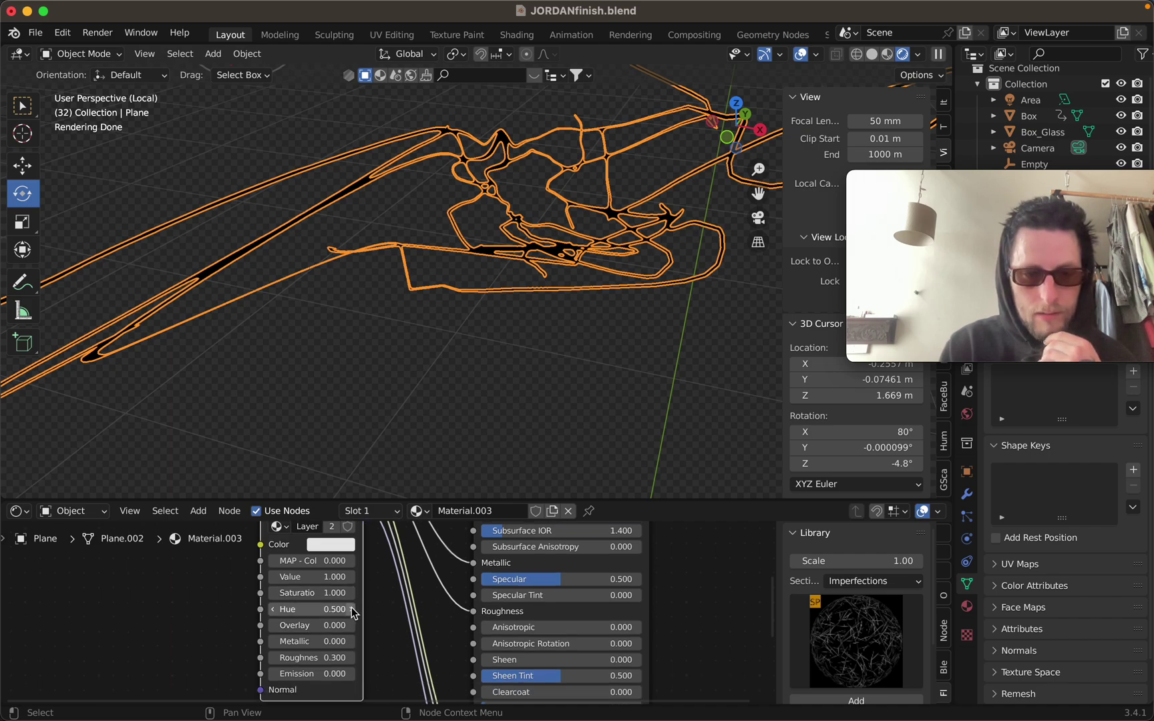
{"action": "left_click", "coordinate": [297, 567]}
{"action": "type", "text": ".8"}
{"action": "key", "text": "Return"}
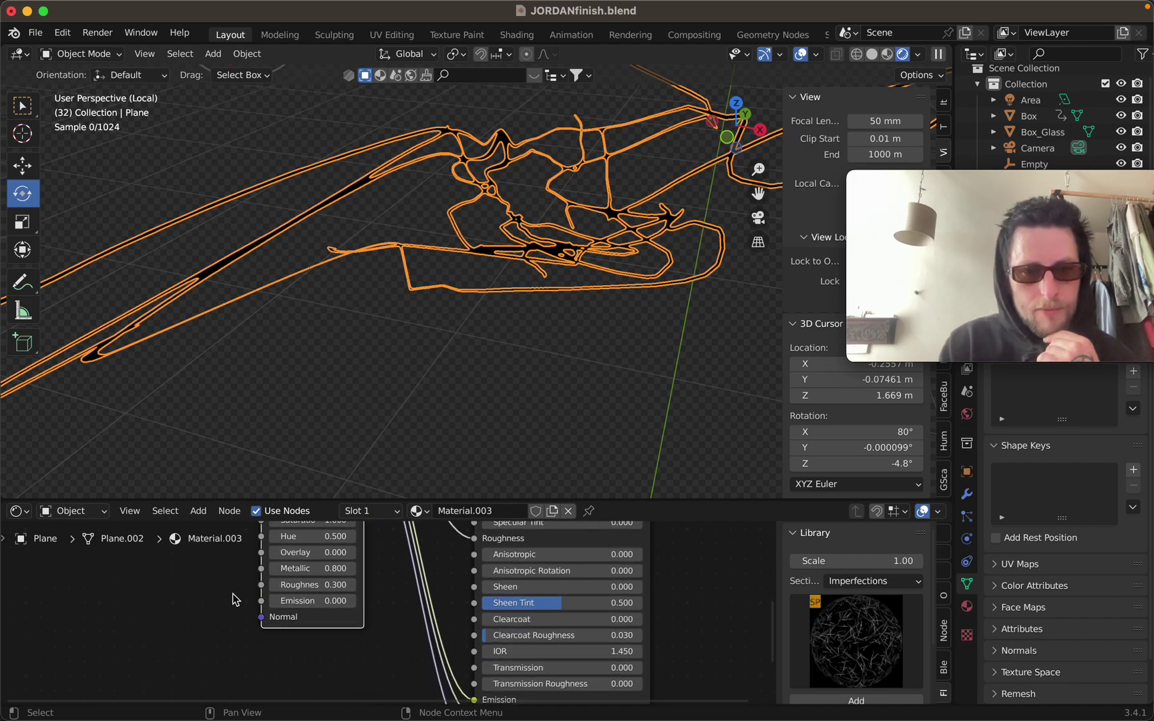
{"action": "left_click_drag", "start_coordinate": [271, 587], "coordinate": [227, 588]}
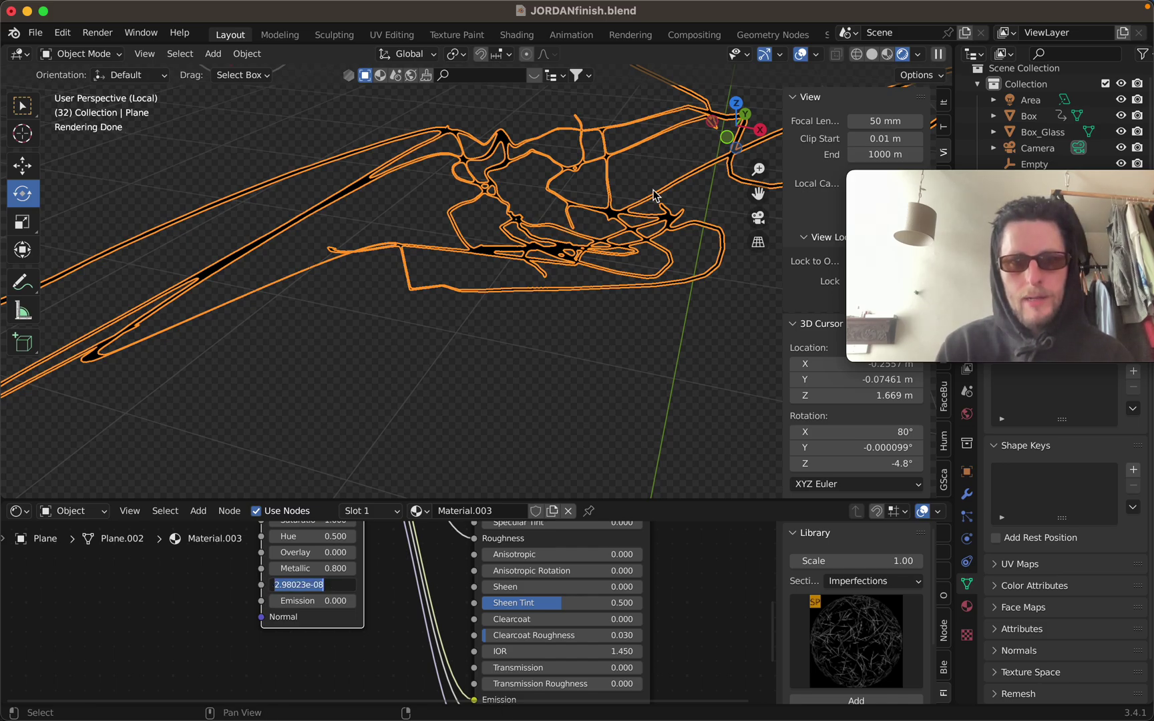
{"action": "key", "text": "Return"}
Step: Compare the isolated strands in solid and rendered shading, and leave local view to bring back the full figure
{"action": "middle_click_drag", "start_coordinate": [654, 195], "coordinate": [438, 322]}
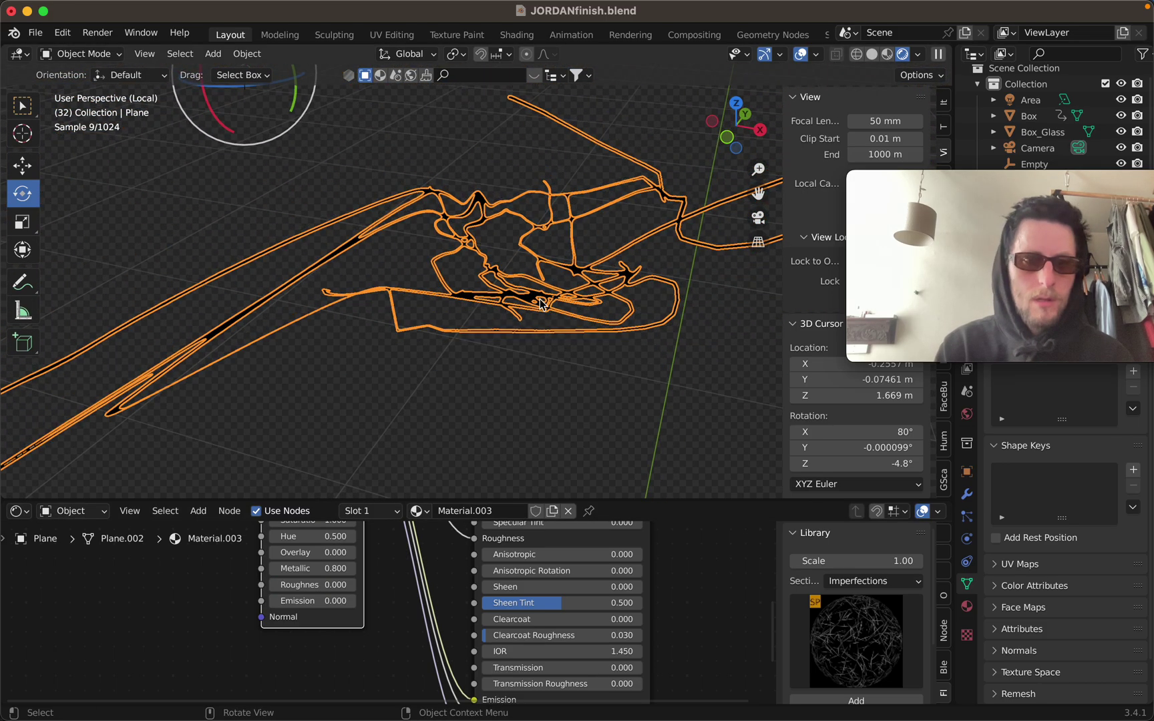
{"action": "left_click", "coordinate": [875, 57]}
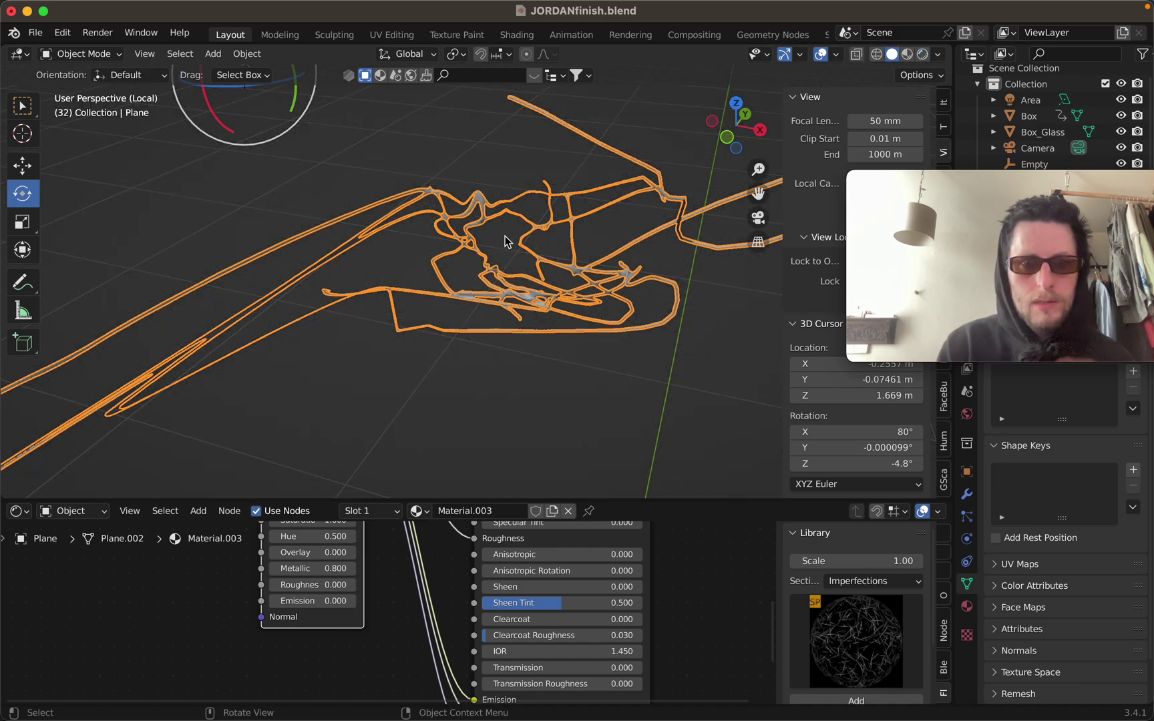
{"action": "left_click", "coordinate": [922, 56]}
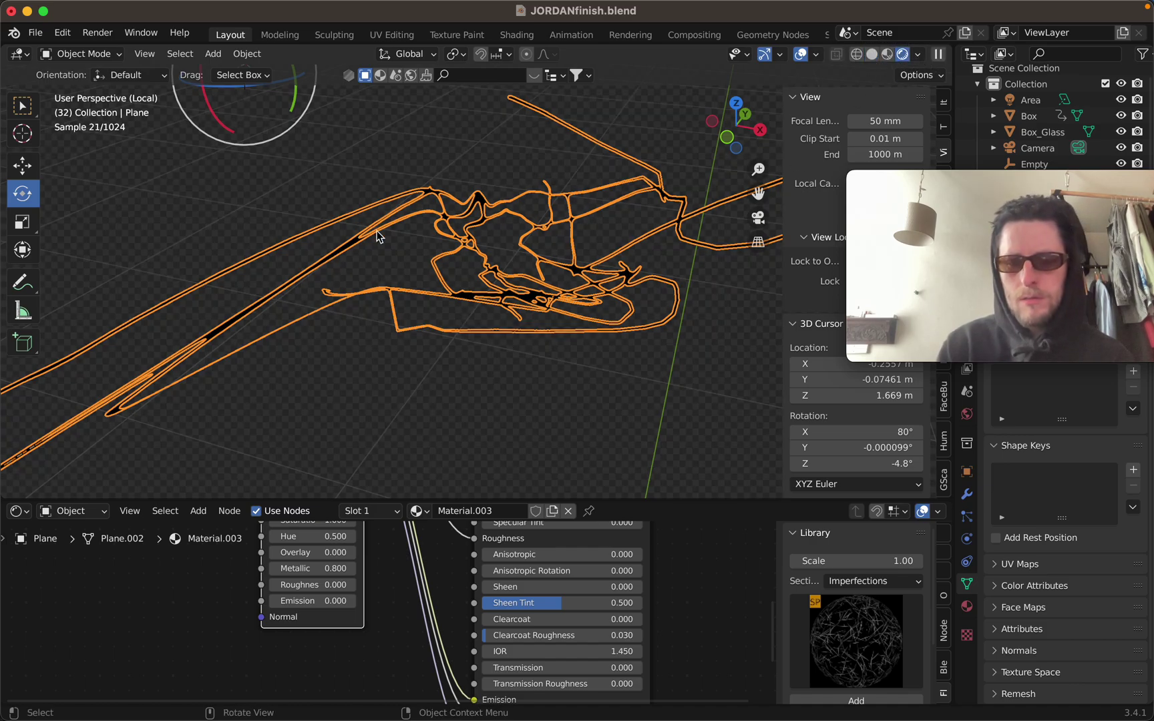
{"action": "key", "text": "KP_Divide"}
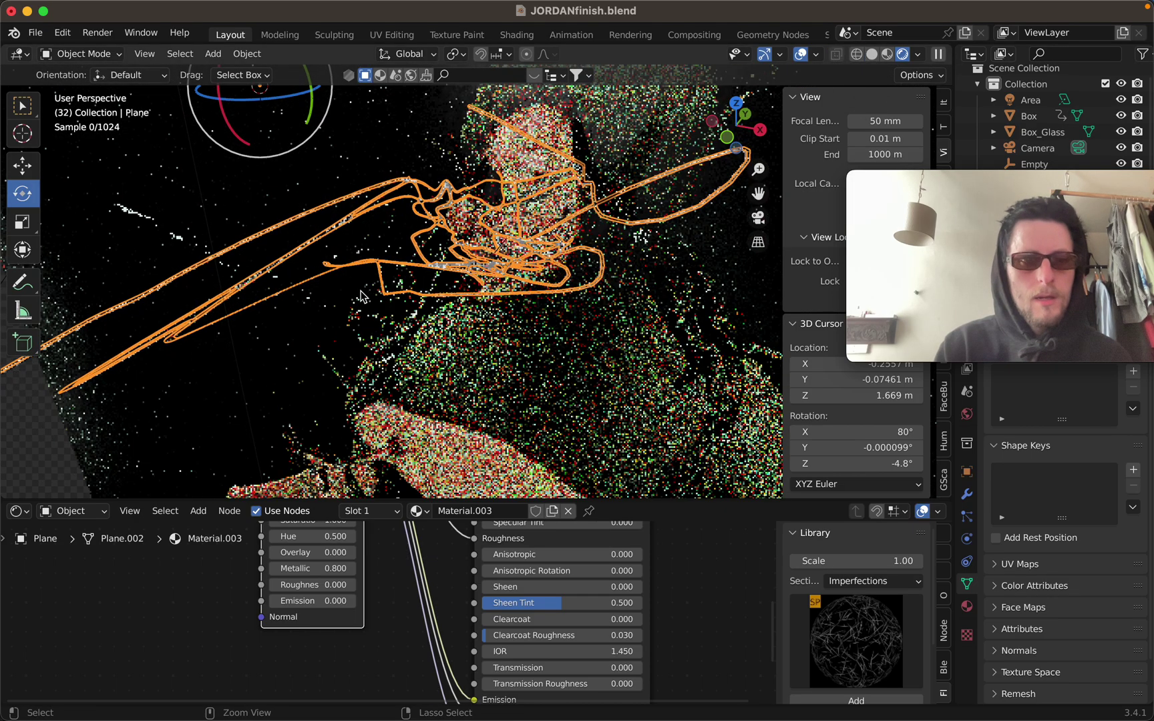
{"action": "scroll", "coordinate": [329, 304], "scroll_direction": "up", "scroll_amount": 2}
Step: Add the Dented_2 imperfection to the strand material and place its node beside the Layer node
{"action": "left_click", "coordinate": [873, 652]}
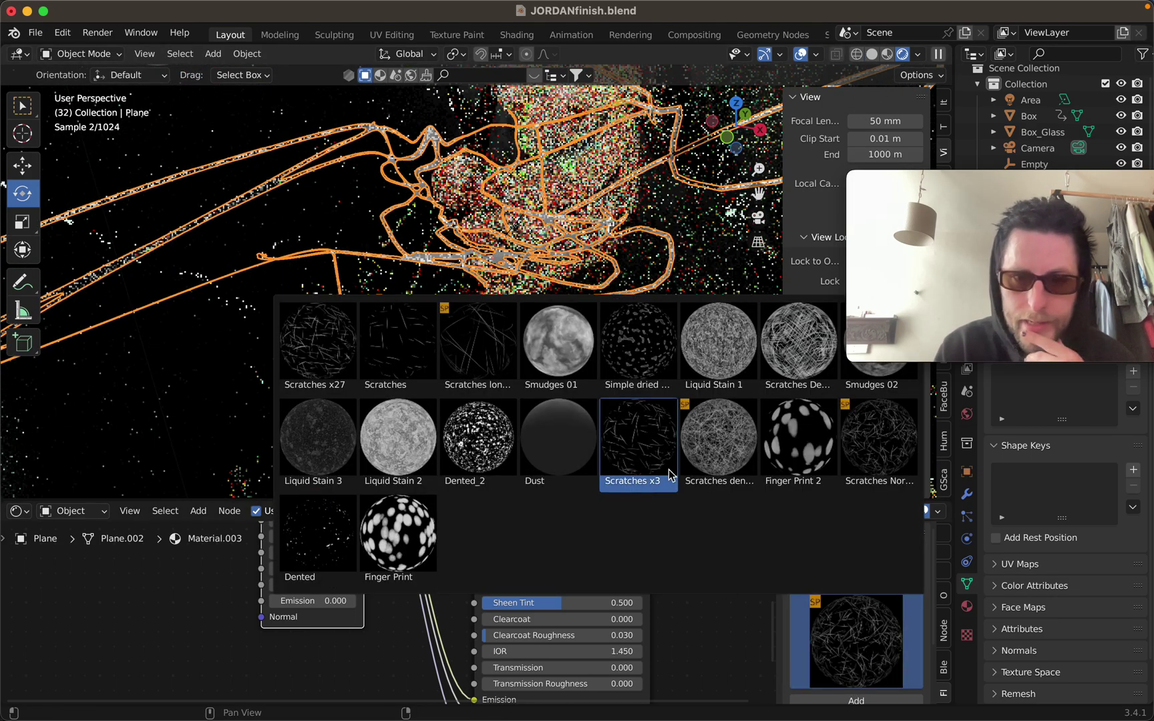
{"action": "left_click", "coordinate": [471, 454]}
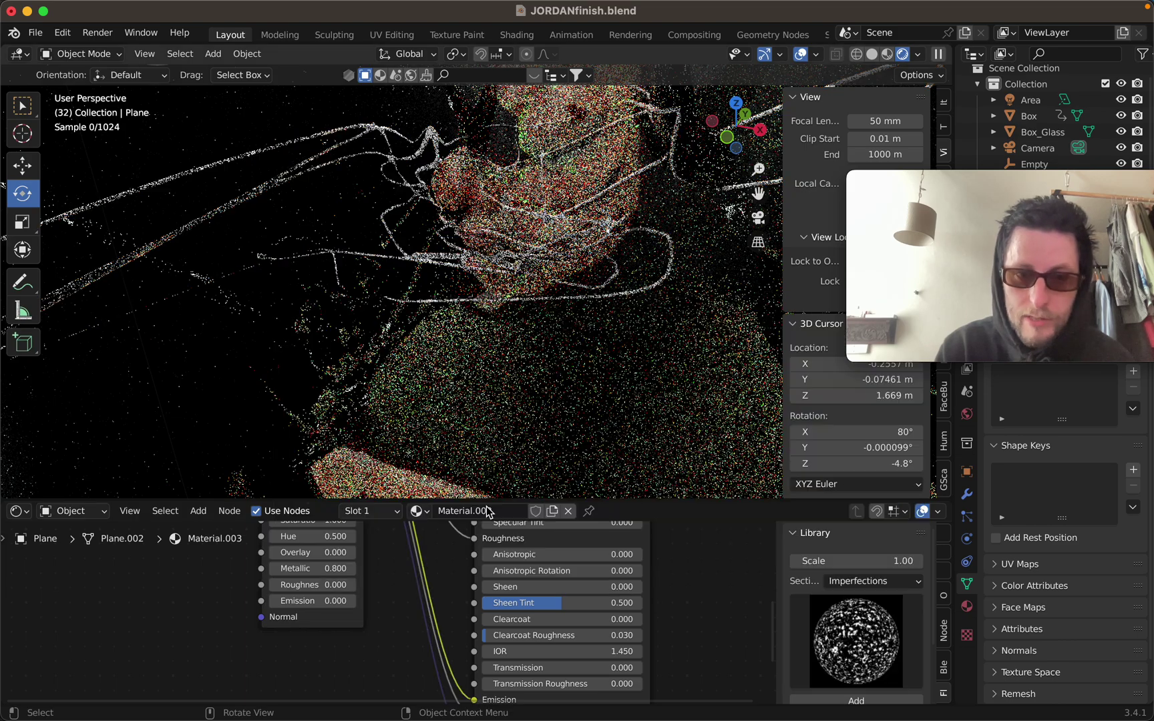
{"action": "scroll", "coordinate": [587, 577], "scroll_direction": "up", "scroll_amount": 3}
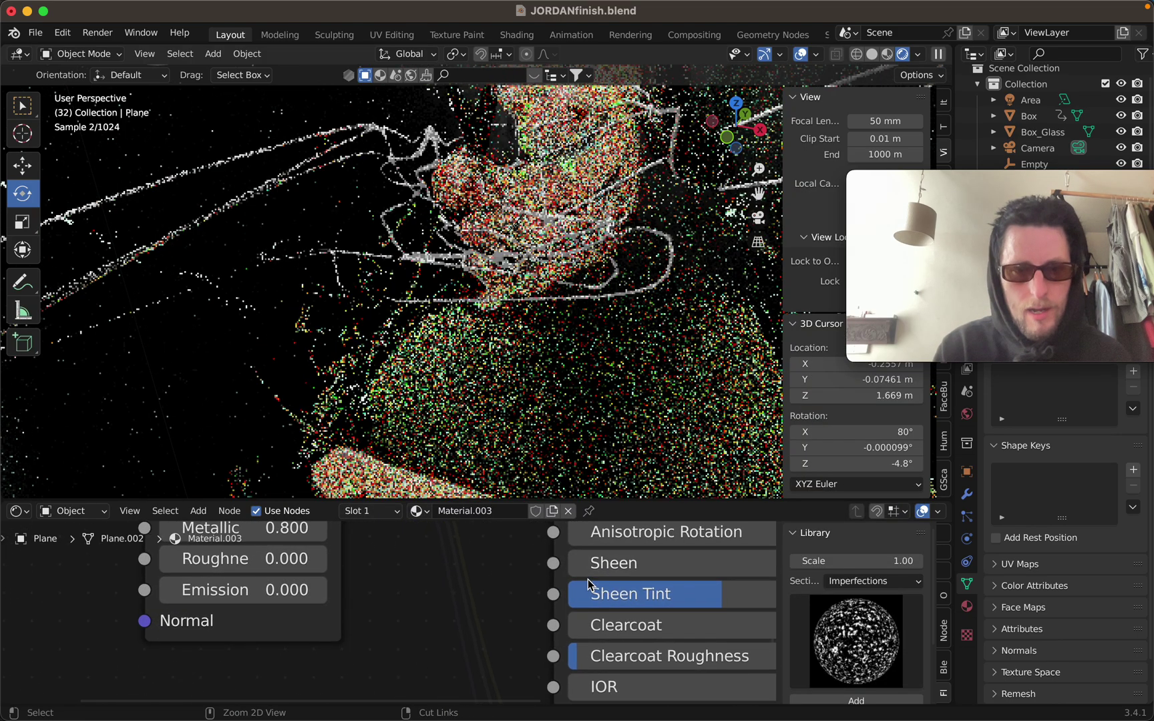
{"action": "scroll", "coordinate": [588, 579], "scroll_direction": "down", "scroll_amount": 9, "text": "ctrl"}
{"action": "scroll", "coordinate": [587, 576], "scroll_direction": "up", "scroll_amount": 2, "text": "ctrl"}
{"action": "scroll", "coordinate": [585, 576], "scroll_direction": "left", "scroll_amount": 4}
{"action": "scroll", "coordinate": [471, 610], "scroll_direction": "down", "scroll_amount": 3}
{"action": "scroll", "coordinate": [470, 608], "scroll_direction": "up", "scroll_amount": 4, "text": "ctrl"}
{"action": "left_click_drag", "start_coordinate": [462, 553], "coordinate": [372, 619]}
Step: Connect the Dented_2 node's Normal output to the Layer node's Normal input
{"action": "scroll", "coordinate": [467, 611], "scroll_direction": "down", "scroll_amount": 3}
{"action": "left_click_drag", "start_coordinate": [441, 542], "coordinate": [571, 615]}
{"action": "scroll", "coordinate": [527, 579], "scroll_direction": "up", "scroll_amount": 5}
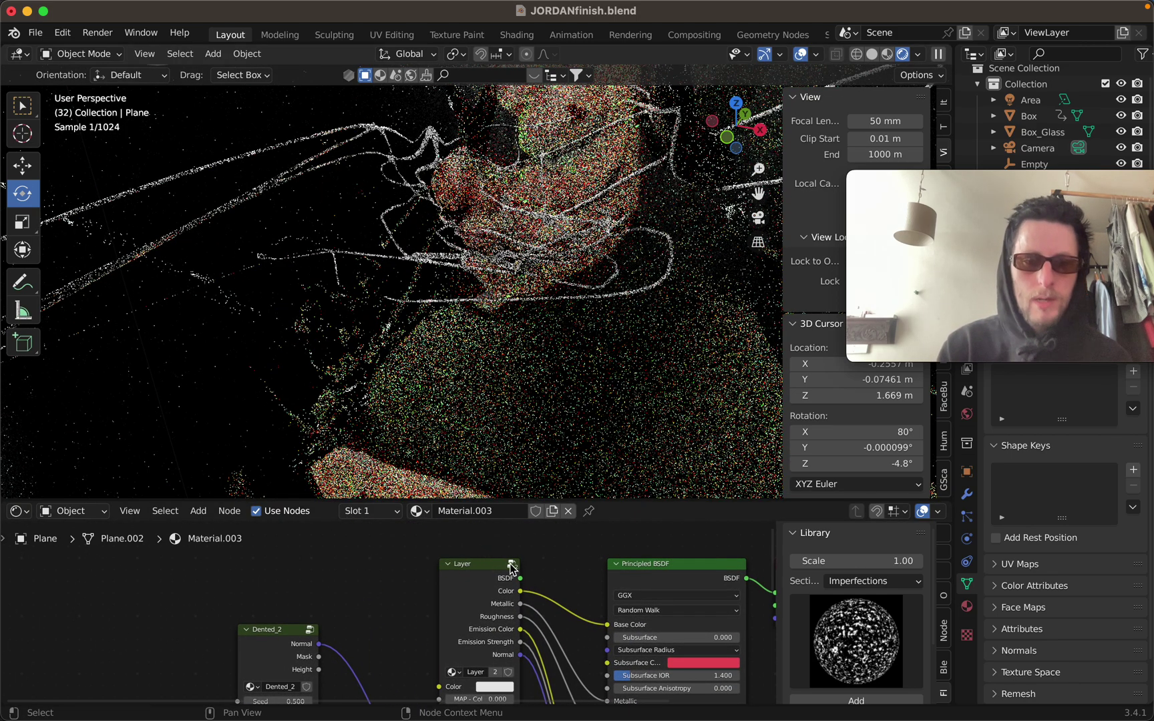
{"action": "scroll", "coordinate": [512, 568], "scroll_direction": "down", "scroll_amount": 6}
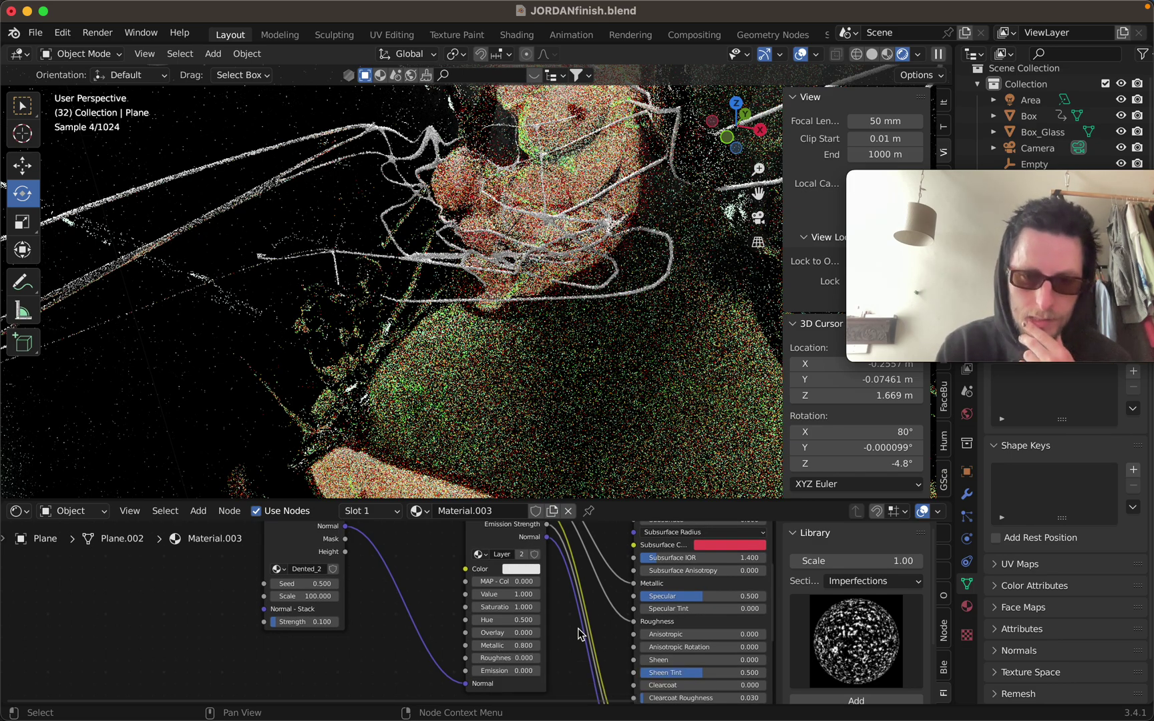
{"action": "scroll", "coordinate": [554, 641], "scroll_direction": "up", "scroll_amount": 3}
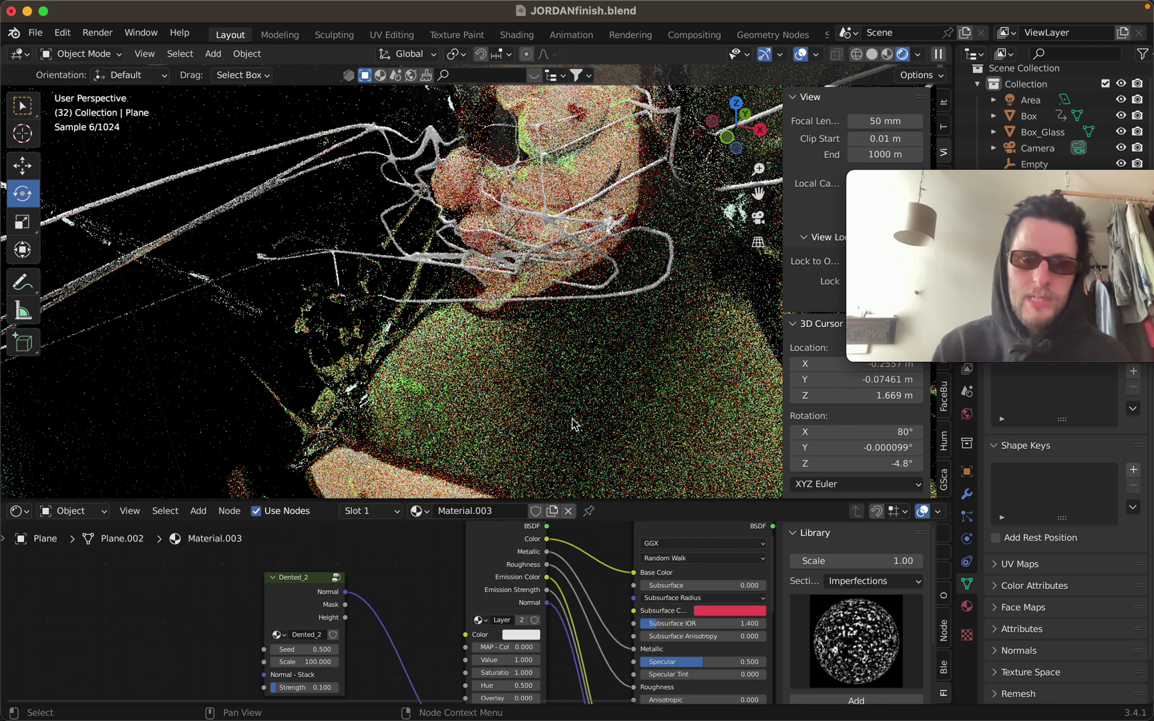
Step: Set the Dented_2 imperfection's Strength to 1.000 and its Scale to 927
{"action": "scroll", "coordinate": [491, 234], "scroll_direction": "up", "scroll_amount": 3, "text": "ctrl"}
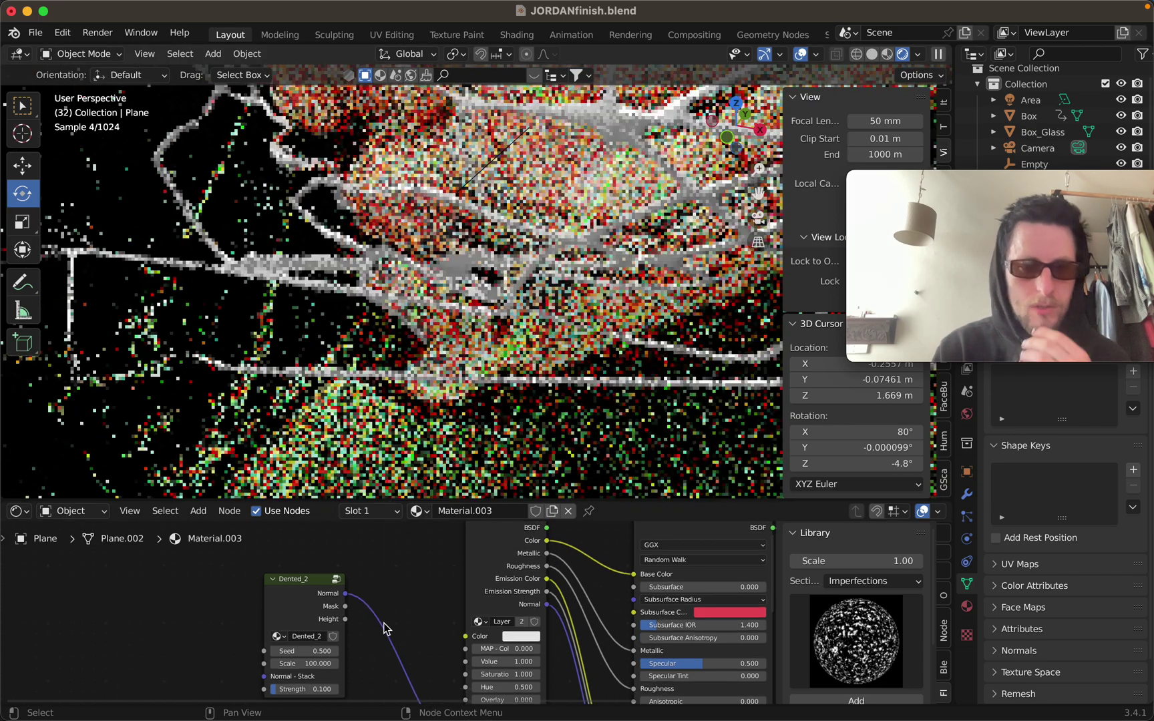
{"action": "scroll", "coordinate": [374, 627], "scroll_direction": "down", "scroll_amount": 3}
{"action": "scroll", "coordinate": [360, 618], "scroll_direction": "down", "scroll_amount": 2}
{"action": "left_click_drag", "start_coordinate": [344, 599], "coordinate": [366, 599]}
{"action": "scroll", "coordinate": [436, 609], "scroll_direction": "up", "scroll_amount": 3}
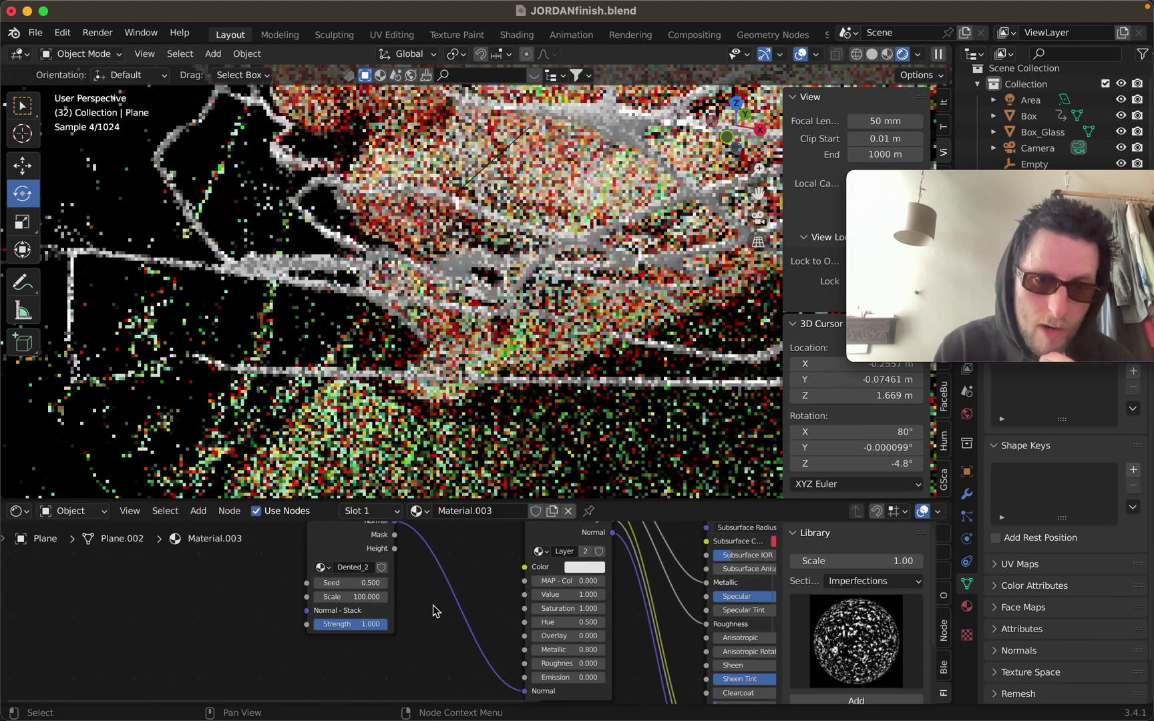
{"action": "left_click_drag", "start_coordinate": [344, 639], "coordinate": [394, 639]}
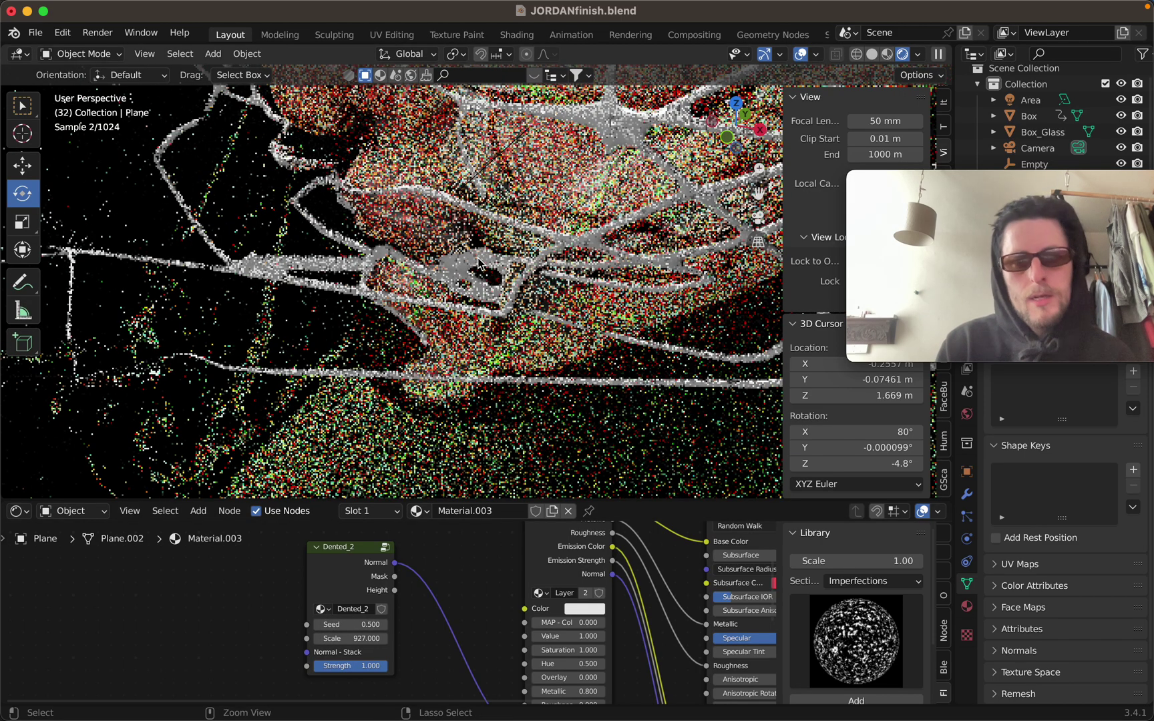
Step: Examine the dented strands up close in the rendered view and from the front of the figure
{"action": "scroll", "coordinate": [475, 265], "scroll_direction": "up", "scroll_amount": 3}
{"action": "scroll", "coordinate": [474, 264], "scroll_direction": "up", "scroll_amount": 1, "text": "ctrl"}
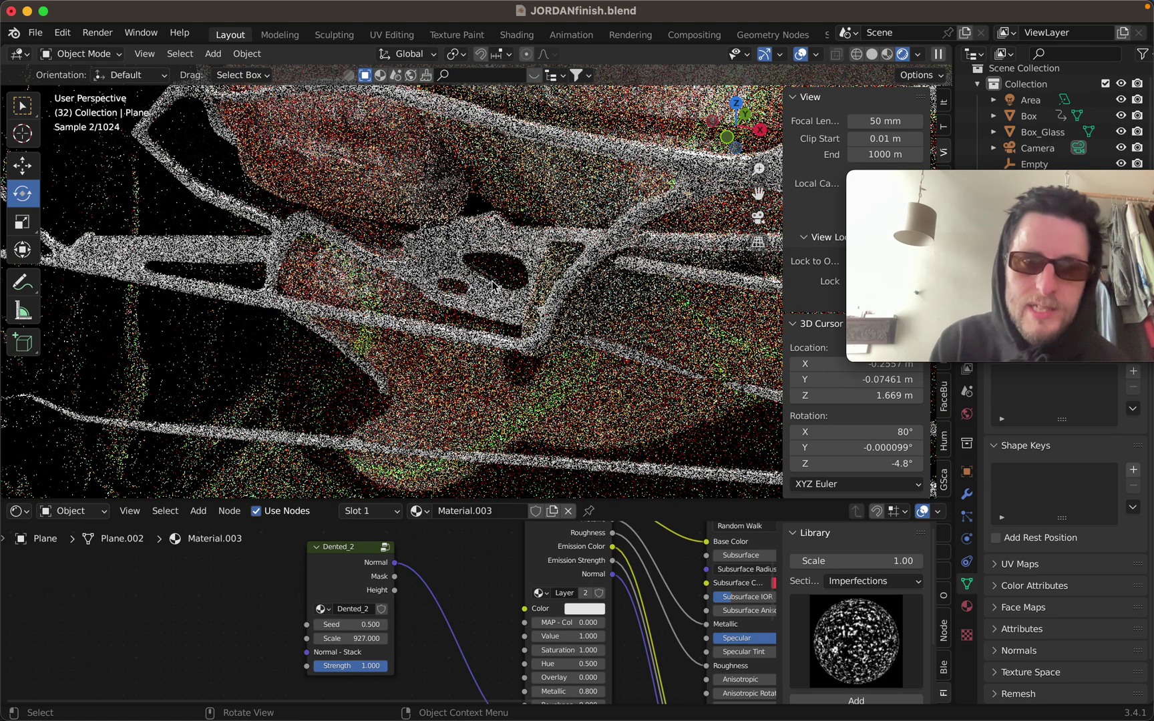
{"action": "scroll", "coordinate": [466, 269], "scroll_direction": "up", "scroll_amount": 3}
{"action": "scroll", "coordinate": [463, 267], "scroll_direction": "down", "scroll_amount": 6}
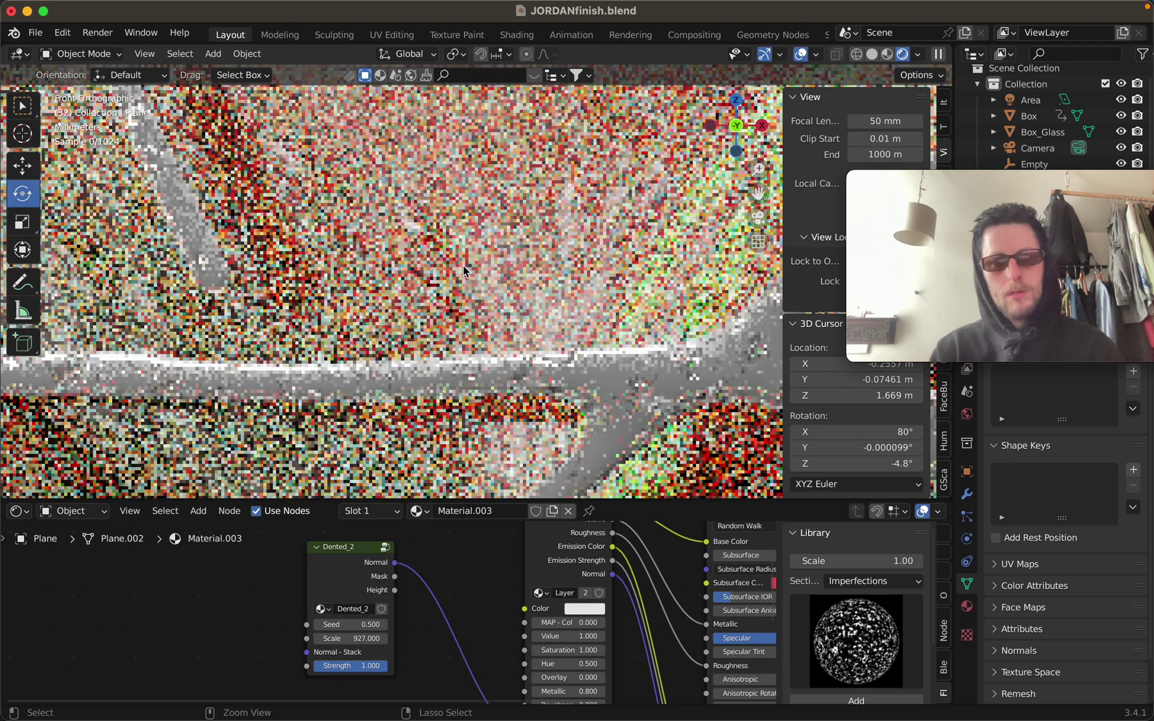
{"action": "key", "text": "KP_1"}
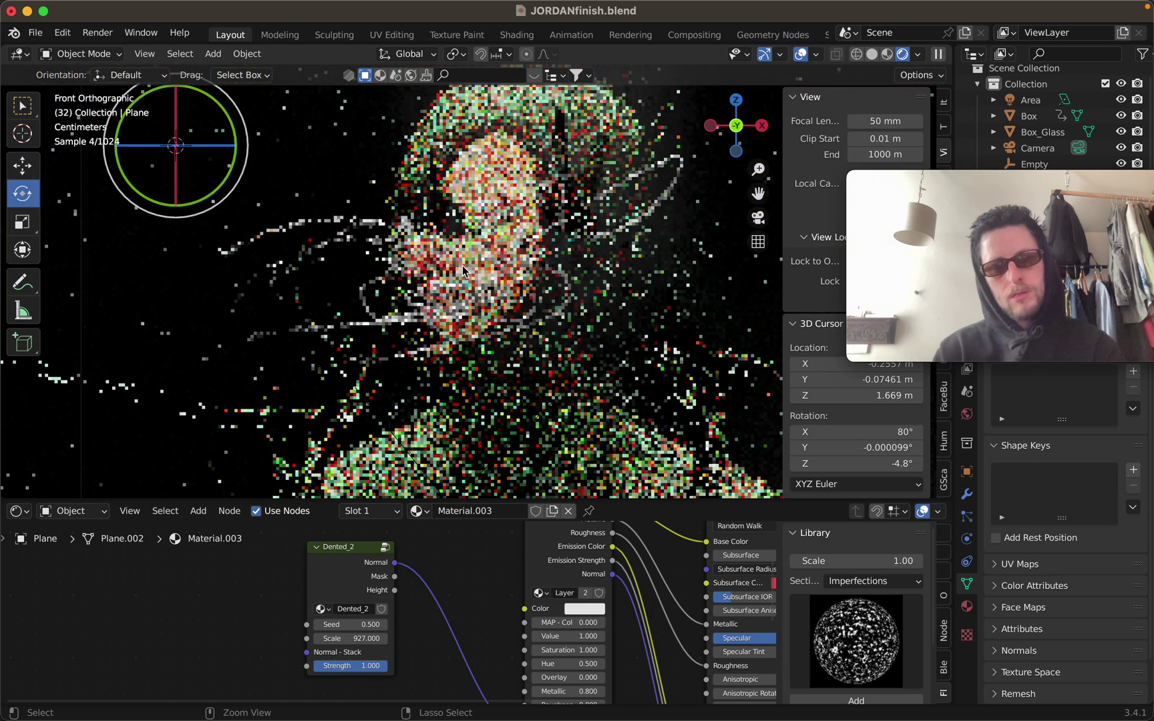
{"action": "left_click", "coordinate": [111, 37]}
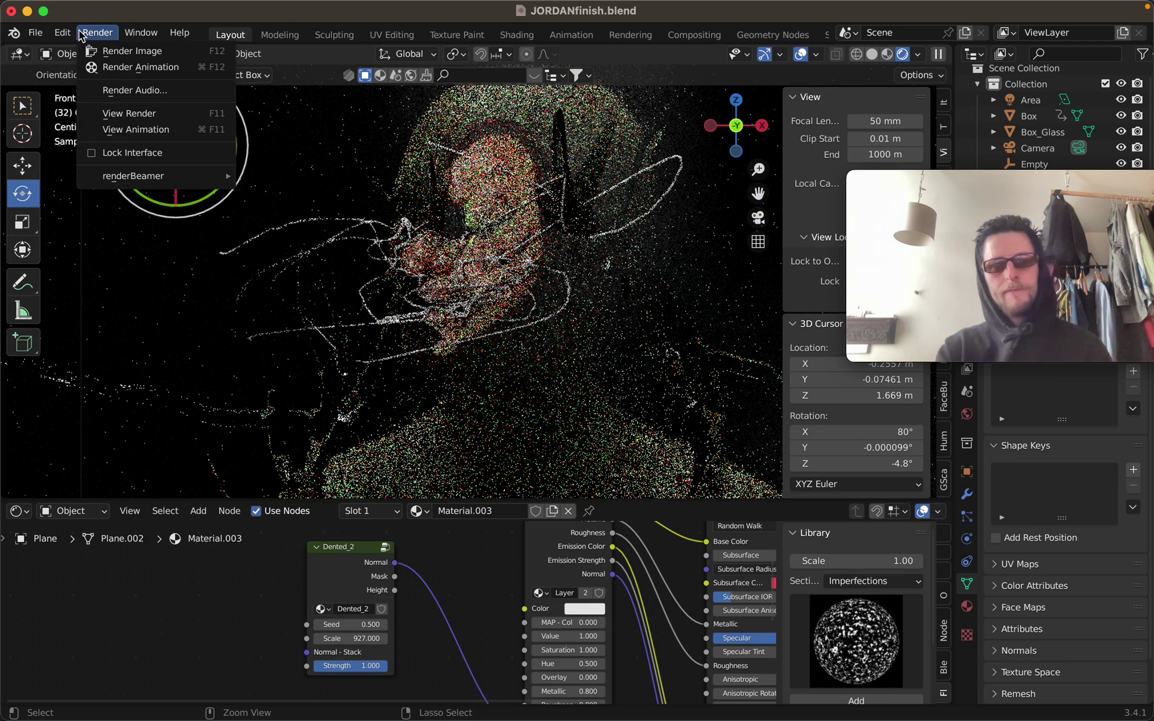
{"action": "left_click", "coordinate": [89, 33]}
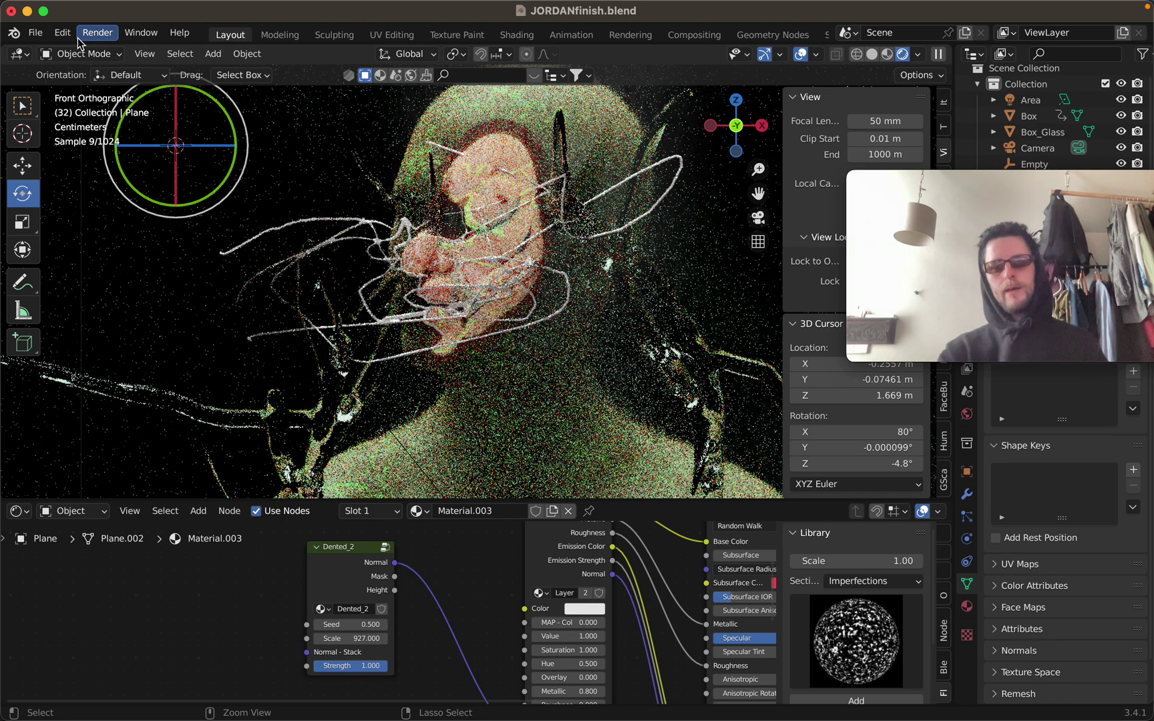
Step: Switch the viewport to solid shading and select the strand mesh over the face
{"action": "middle_click_drag", "start_coordinate": [525, 285], "coordinate": [482, 319]}
{"action": "left_click", "coordinate": [872, 54]}
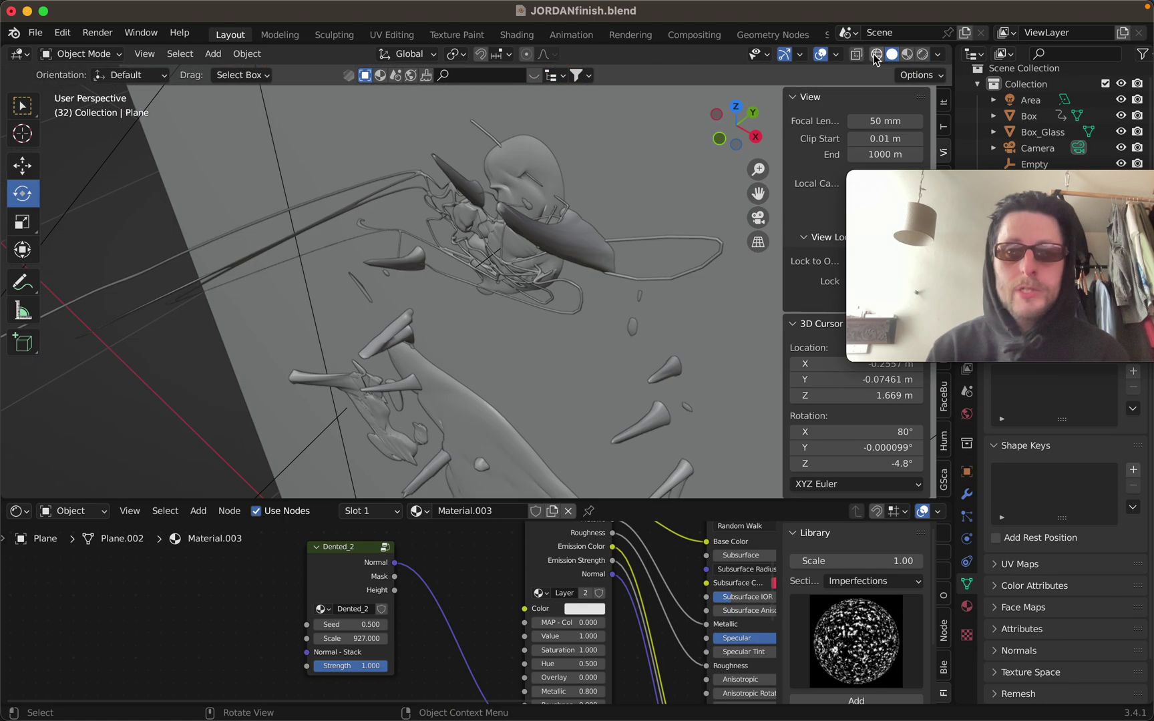
{"action": "scroll", "coordinate": [572, 240], "scroll_direction": "down", "scroll_amount": 3, "text": "ctrl"}
{"action": "middle_click_drag", "start_coordinate": [568, 241], "coordinate": [555, 247]}
{"action": "left_click_drag", "start_coordinate": [406, 162], "coordinate": [367, 208]}
{"action": "middle_click_drag", "start_coordinate": [619, 231], "coordinate": [618, 231]}
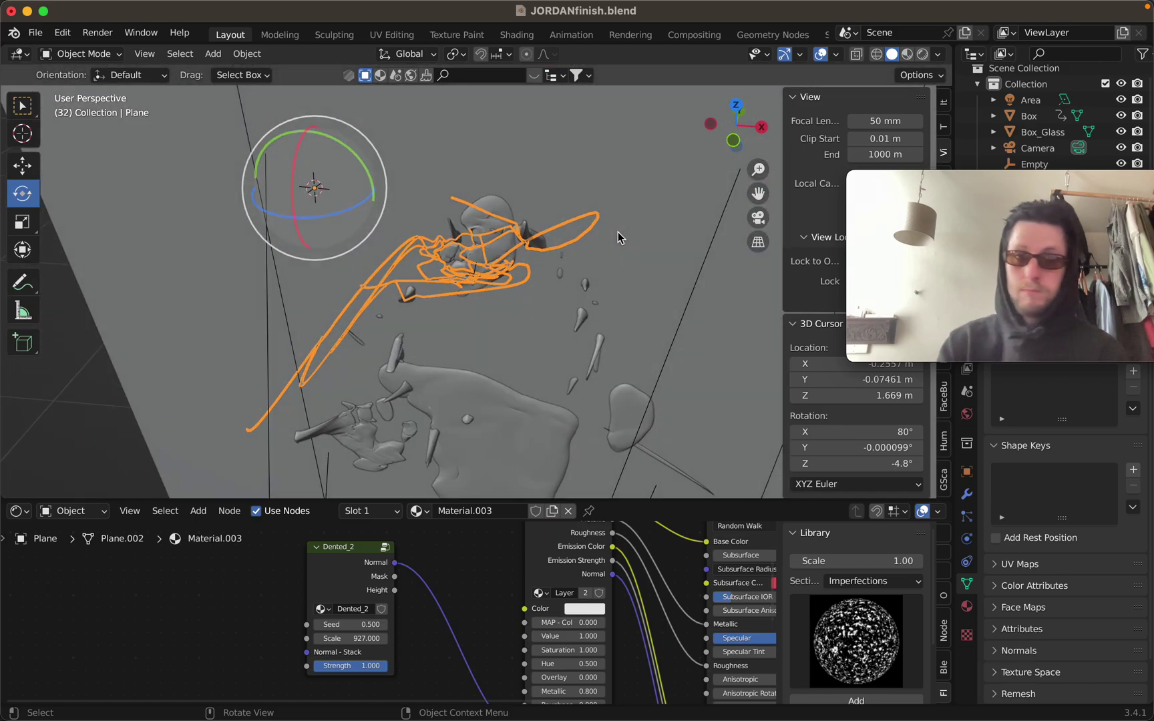